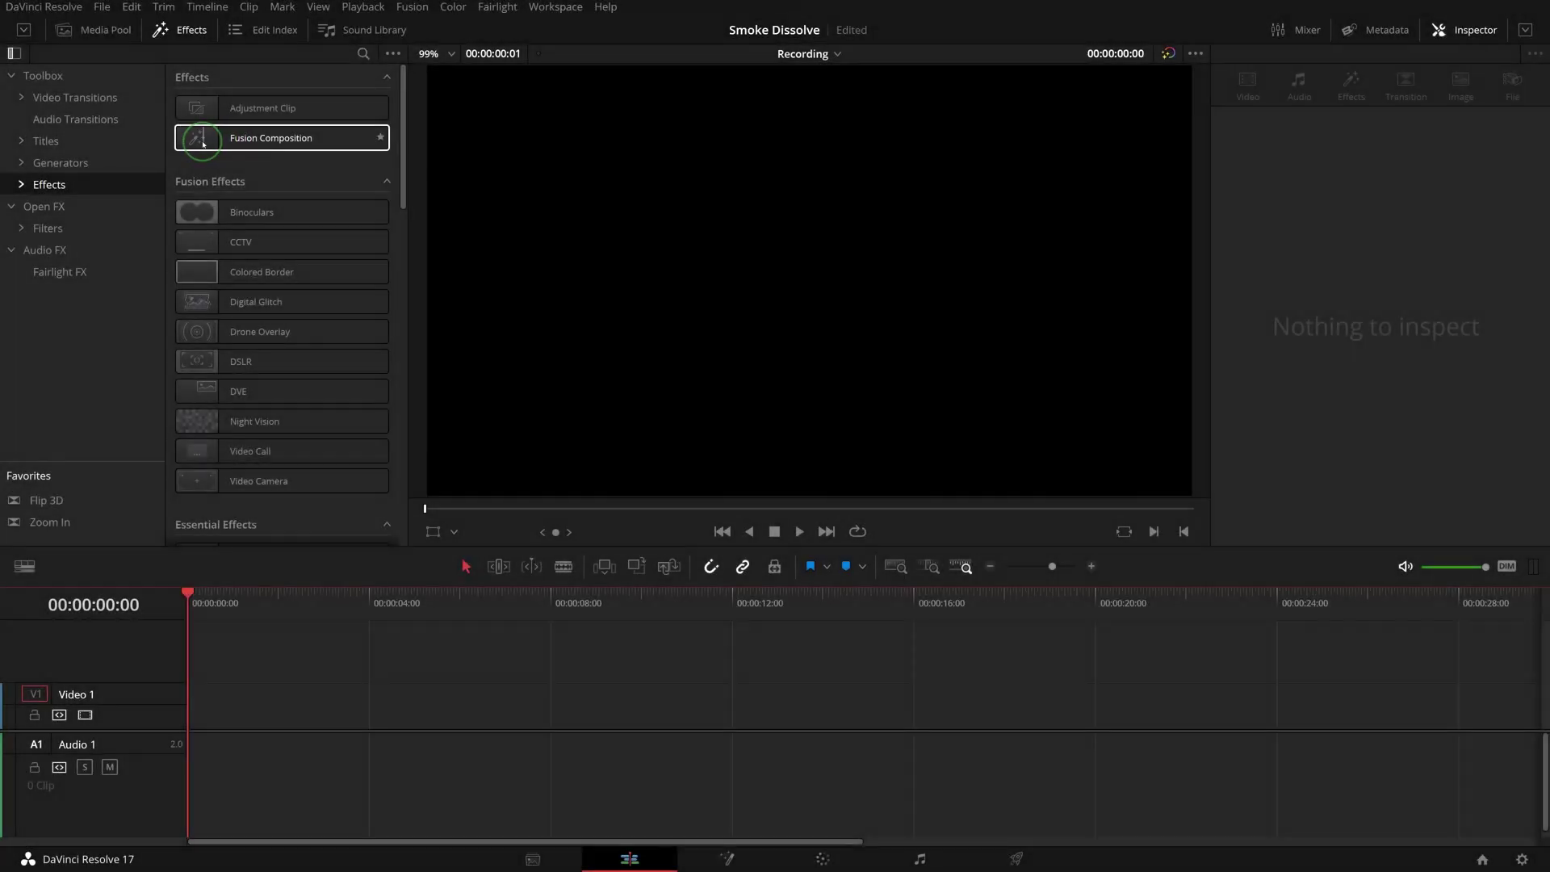
Step: Drag a Fusion Composition clip from the Effects Toolbox onto the start of the V1 track
left_click_drag(283, 138, 274, 695)
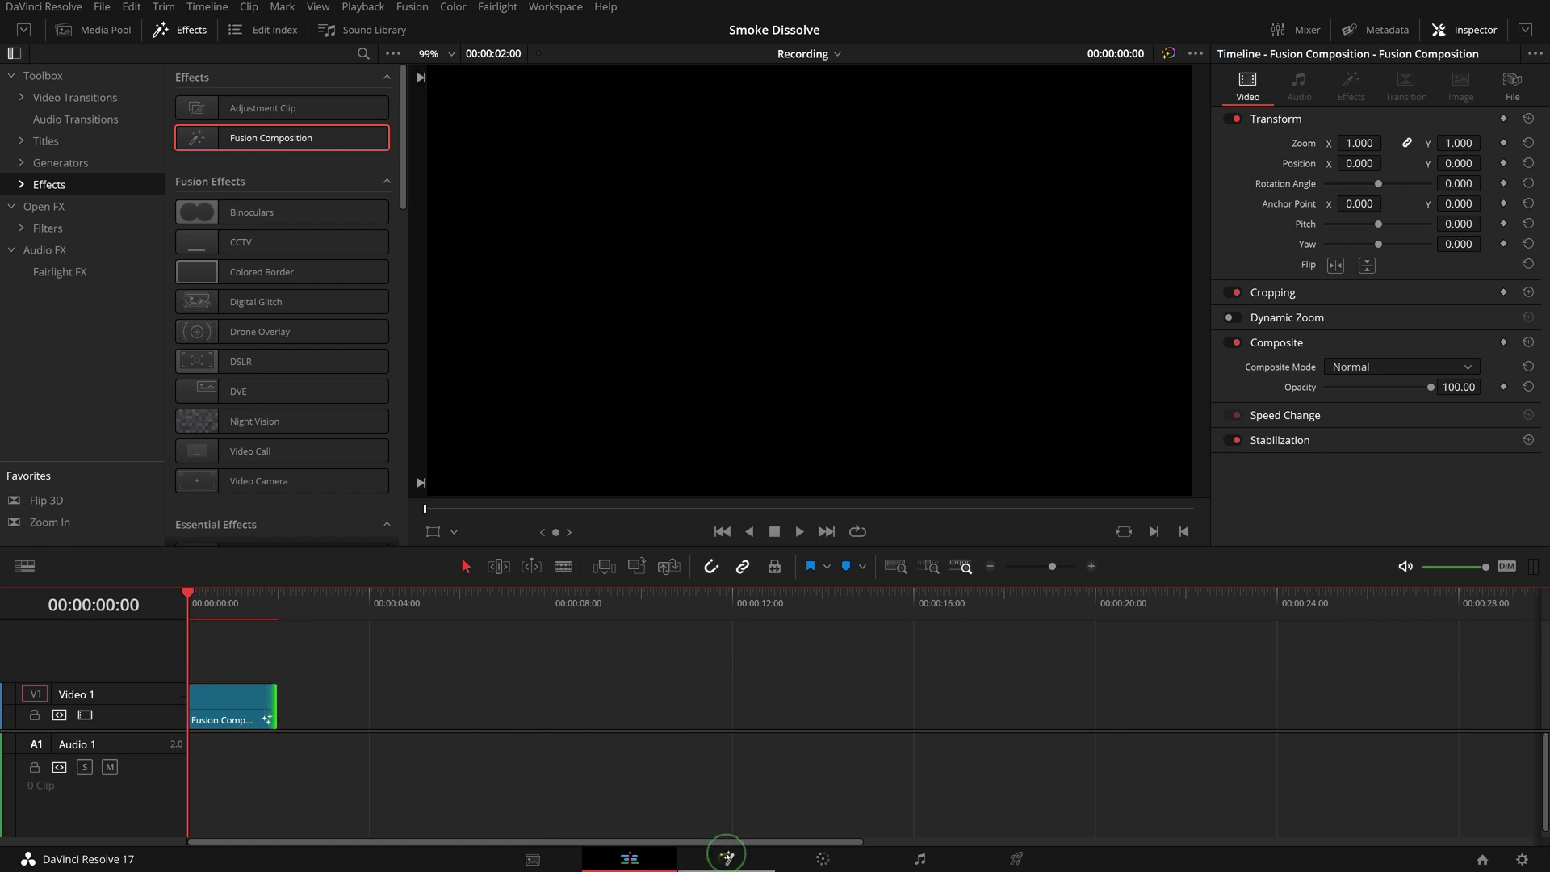
Step: On the Fusion page, add a Text+ node wired to MediaOut1 and enter the text SMOKE
left_click(726, 854)
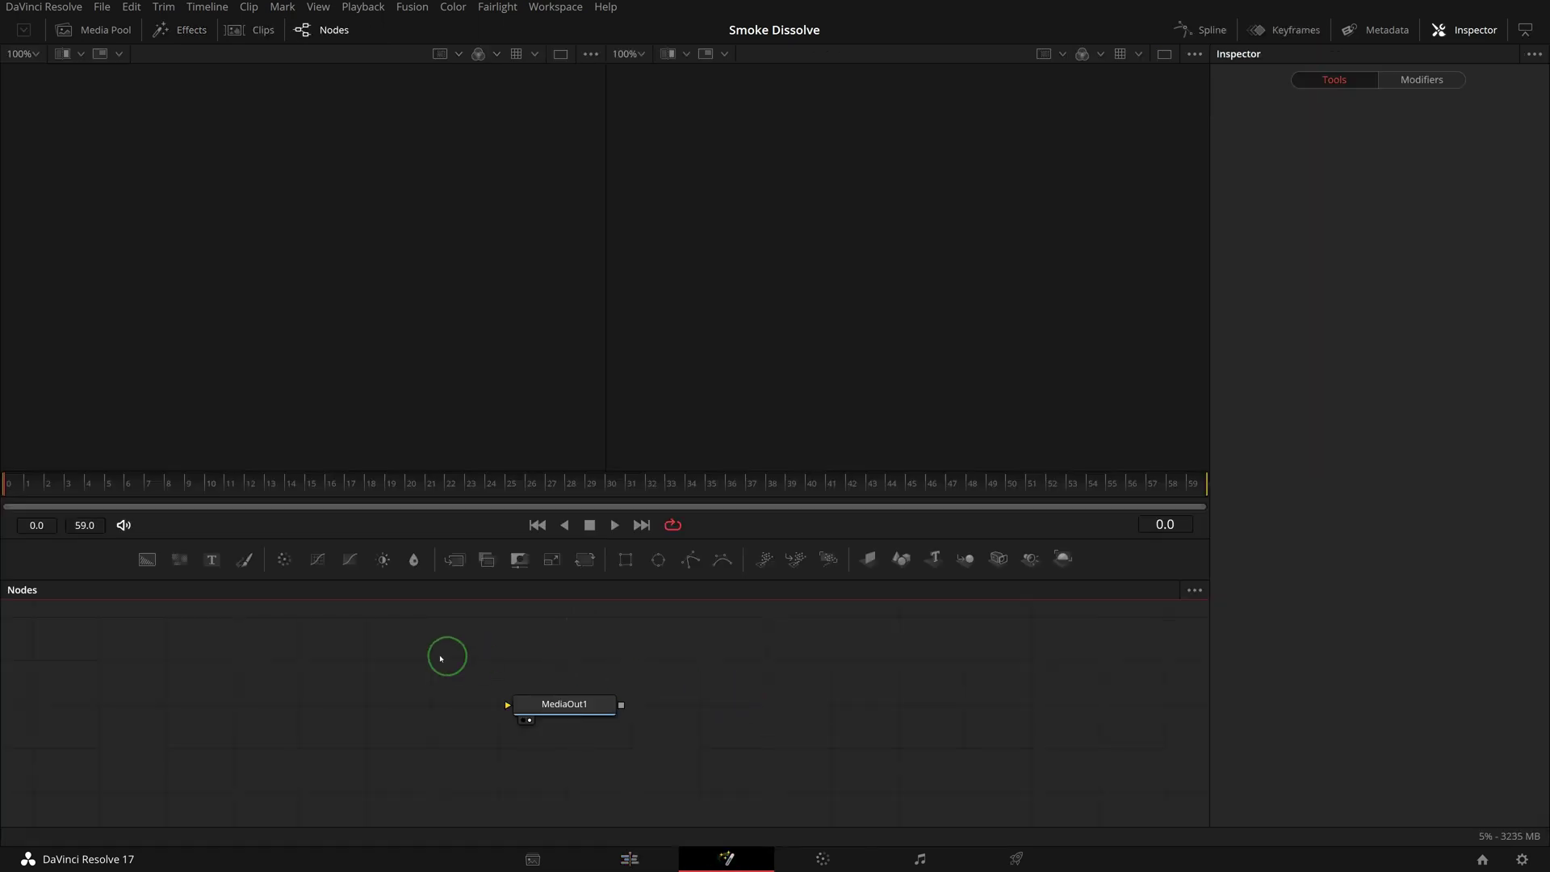
left_click_drag(213, 562, 516, 705)
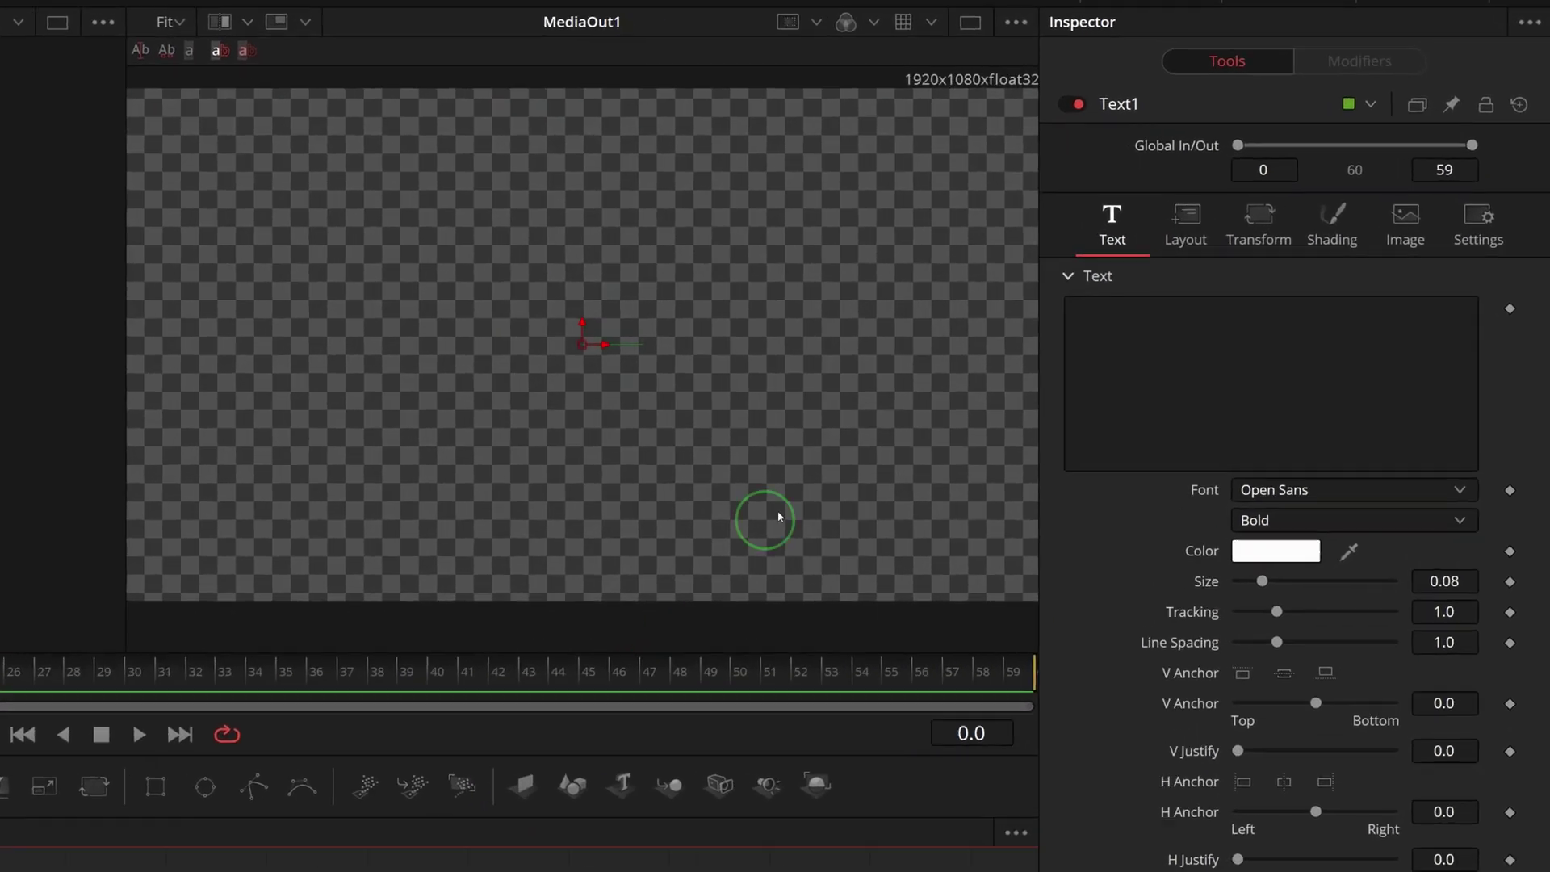
left_click(1109, 326)
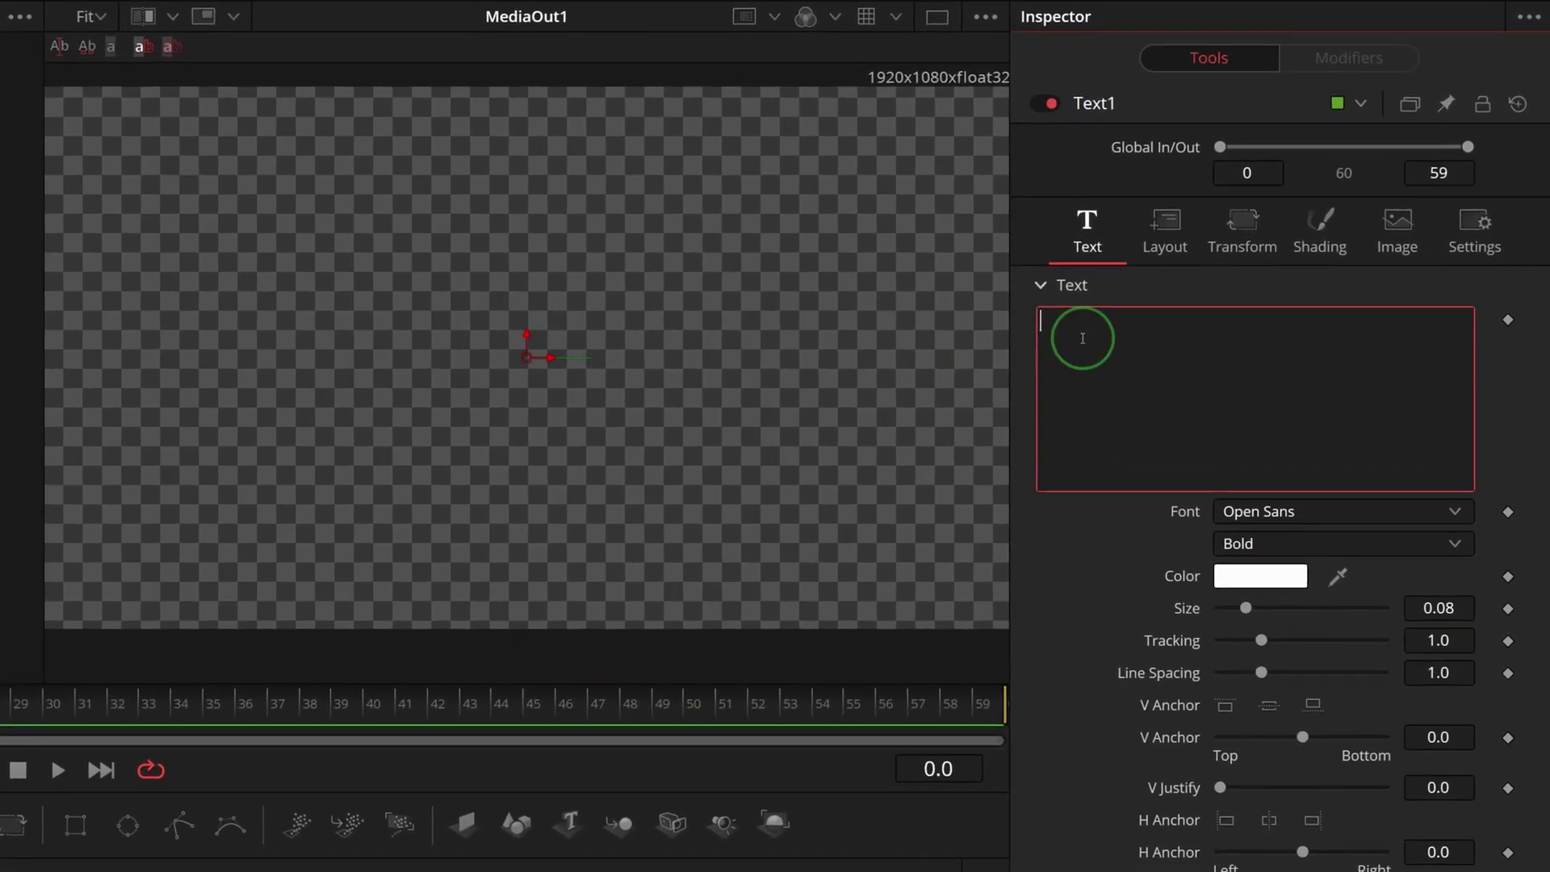
type("SMOKE")
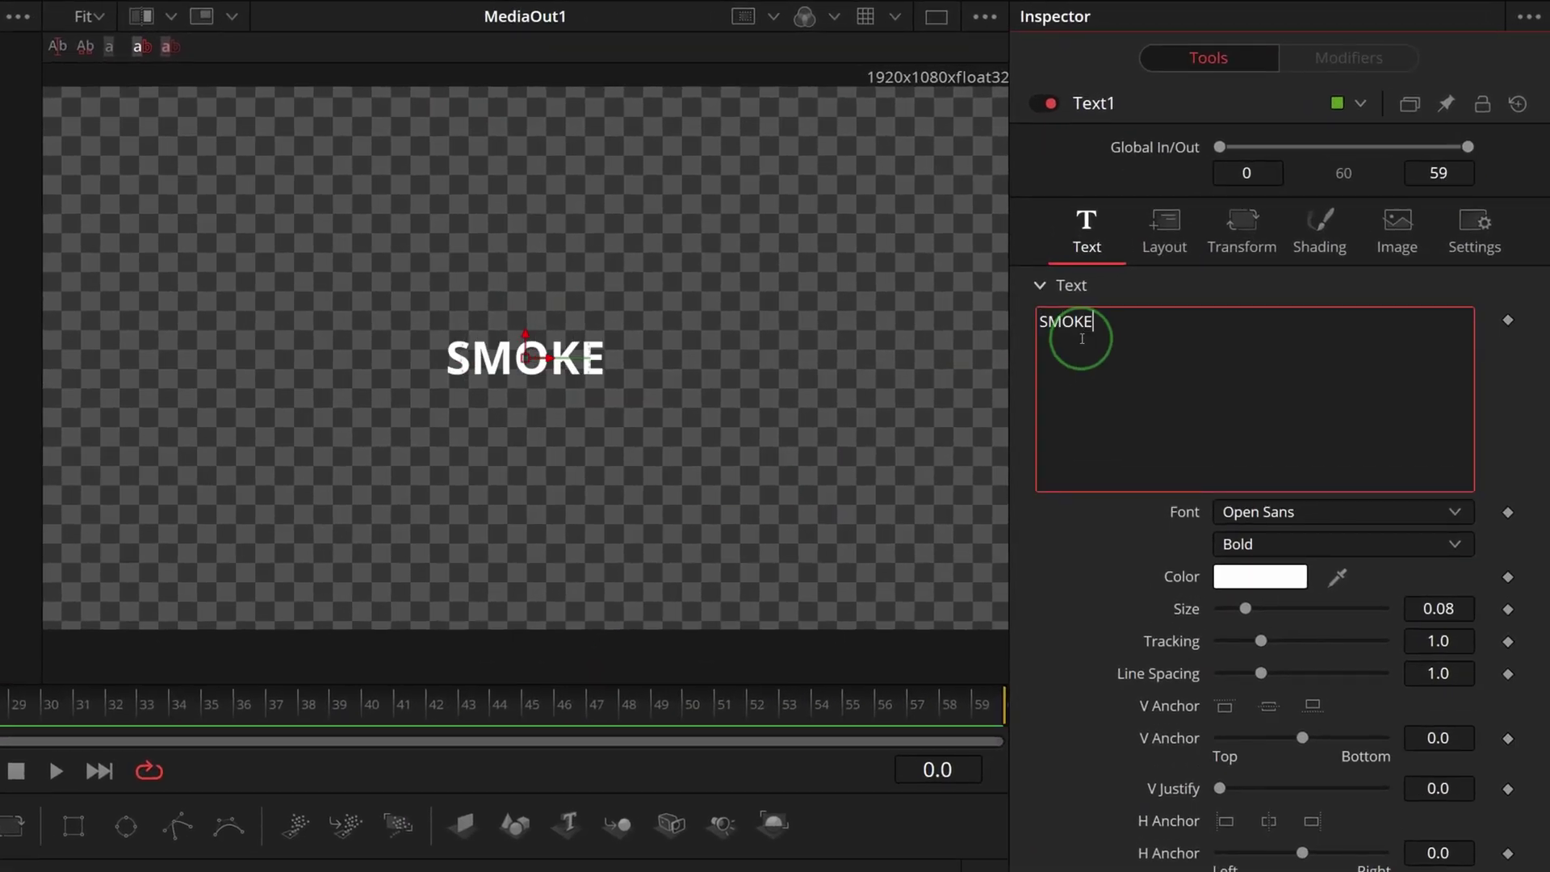
Step: Set the text Size to 0.25 and Tracking to 1.1
mouse_move(1429, 609)
left_mouse_down()
mouse_move(1469, 610)
mouse_move(1421, 614)
left_mouse_up()
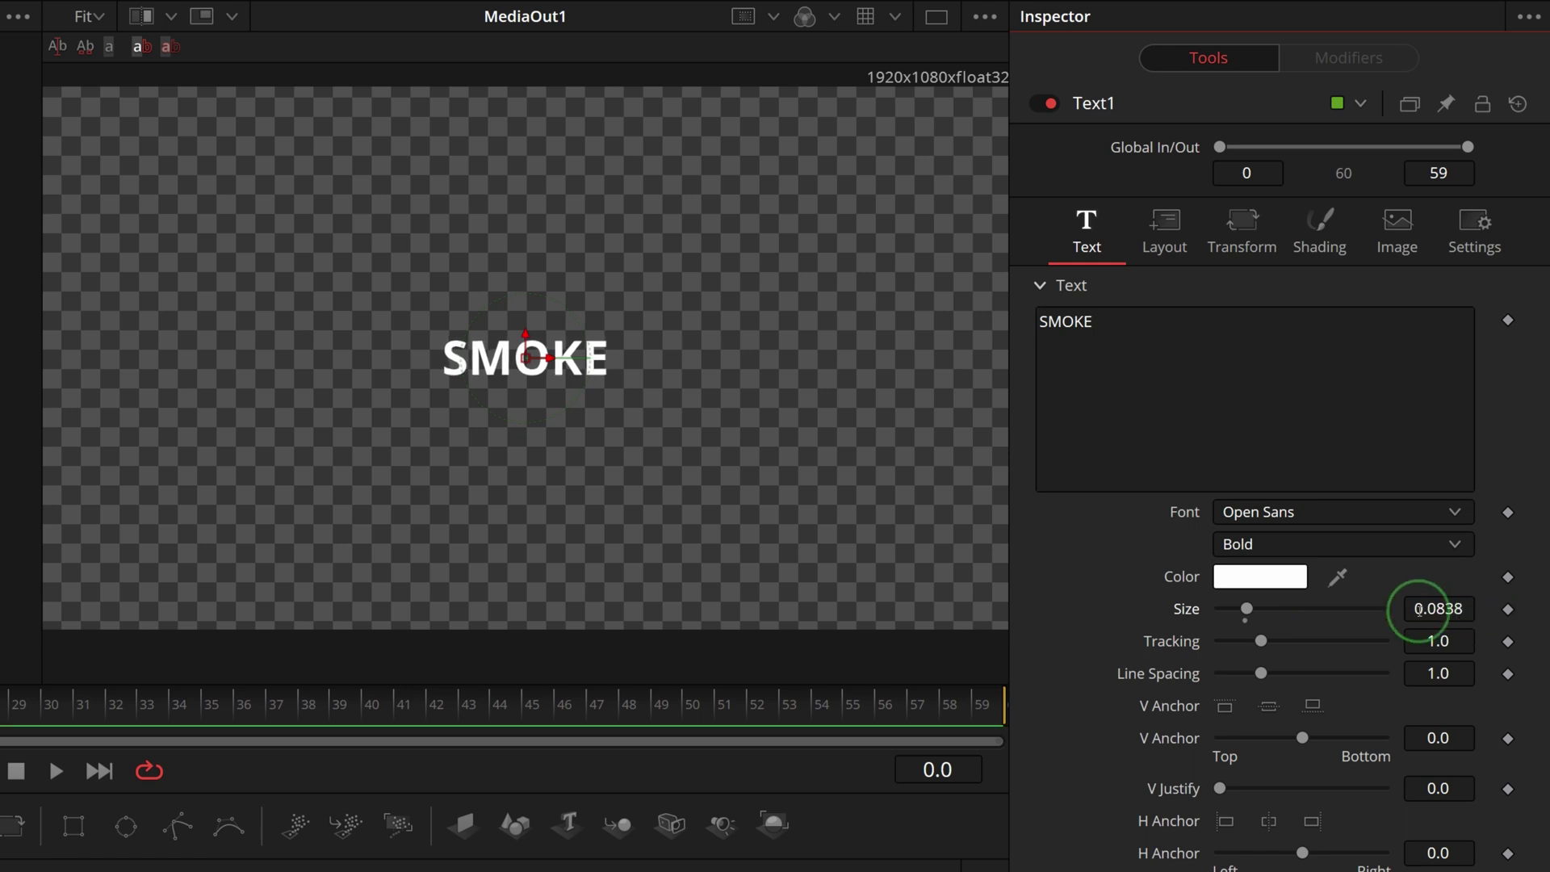
left_click(1420, 614)
type(".25")
key("Return")
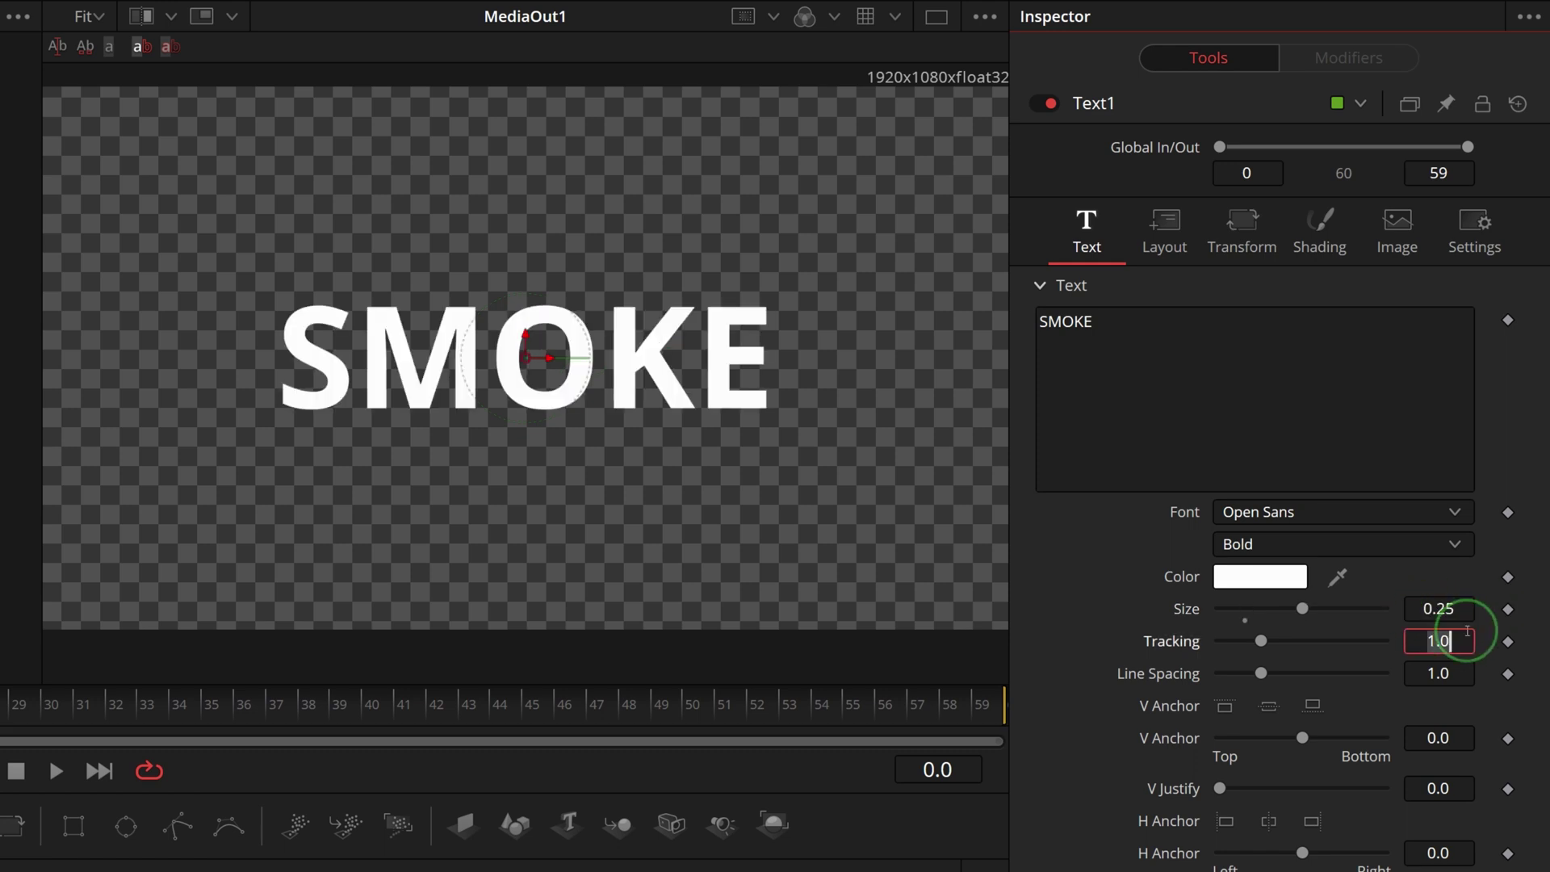
left_click(1465, 641)
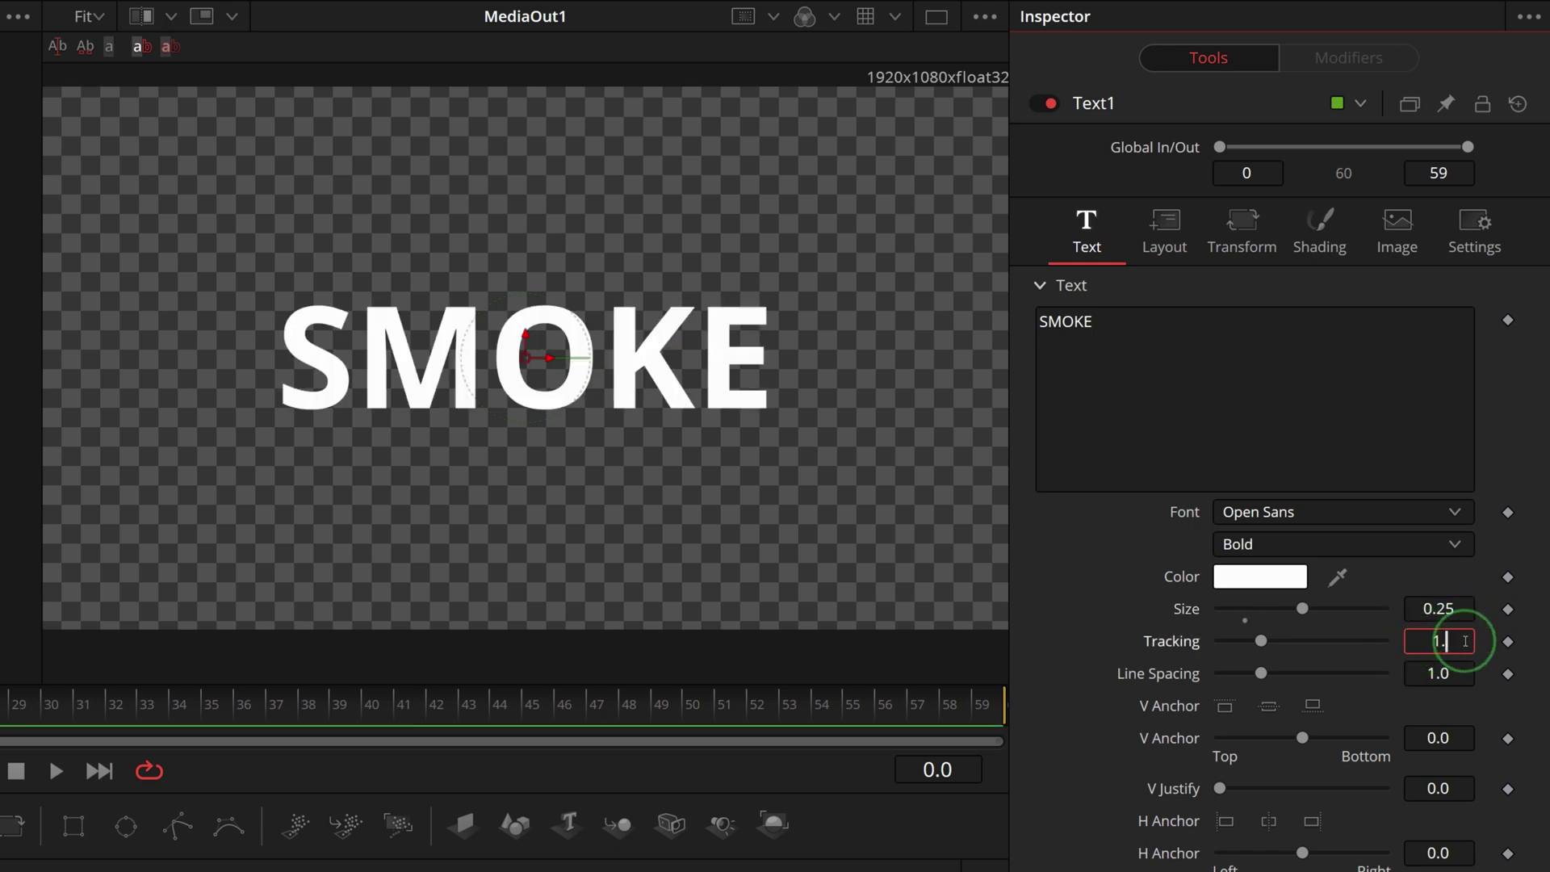
type("1")
key("Tab")
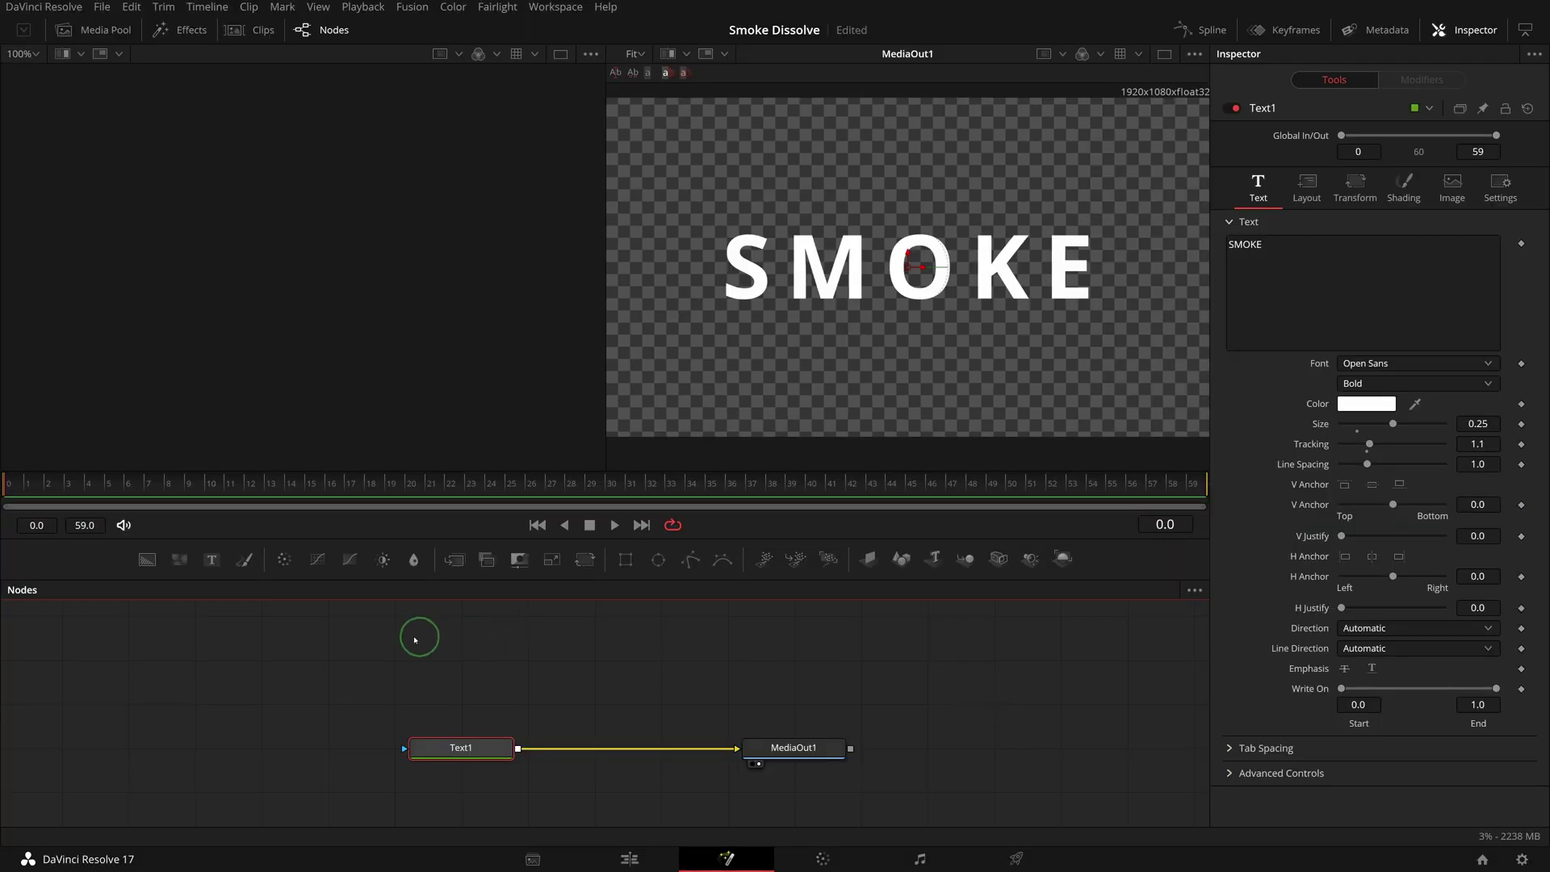
Step: Mask Text1 with a FastNoise node, view it on the left, and hide both viewers' checker underlays
left_click_drag(179, 558, 463, 734)
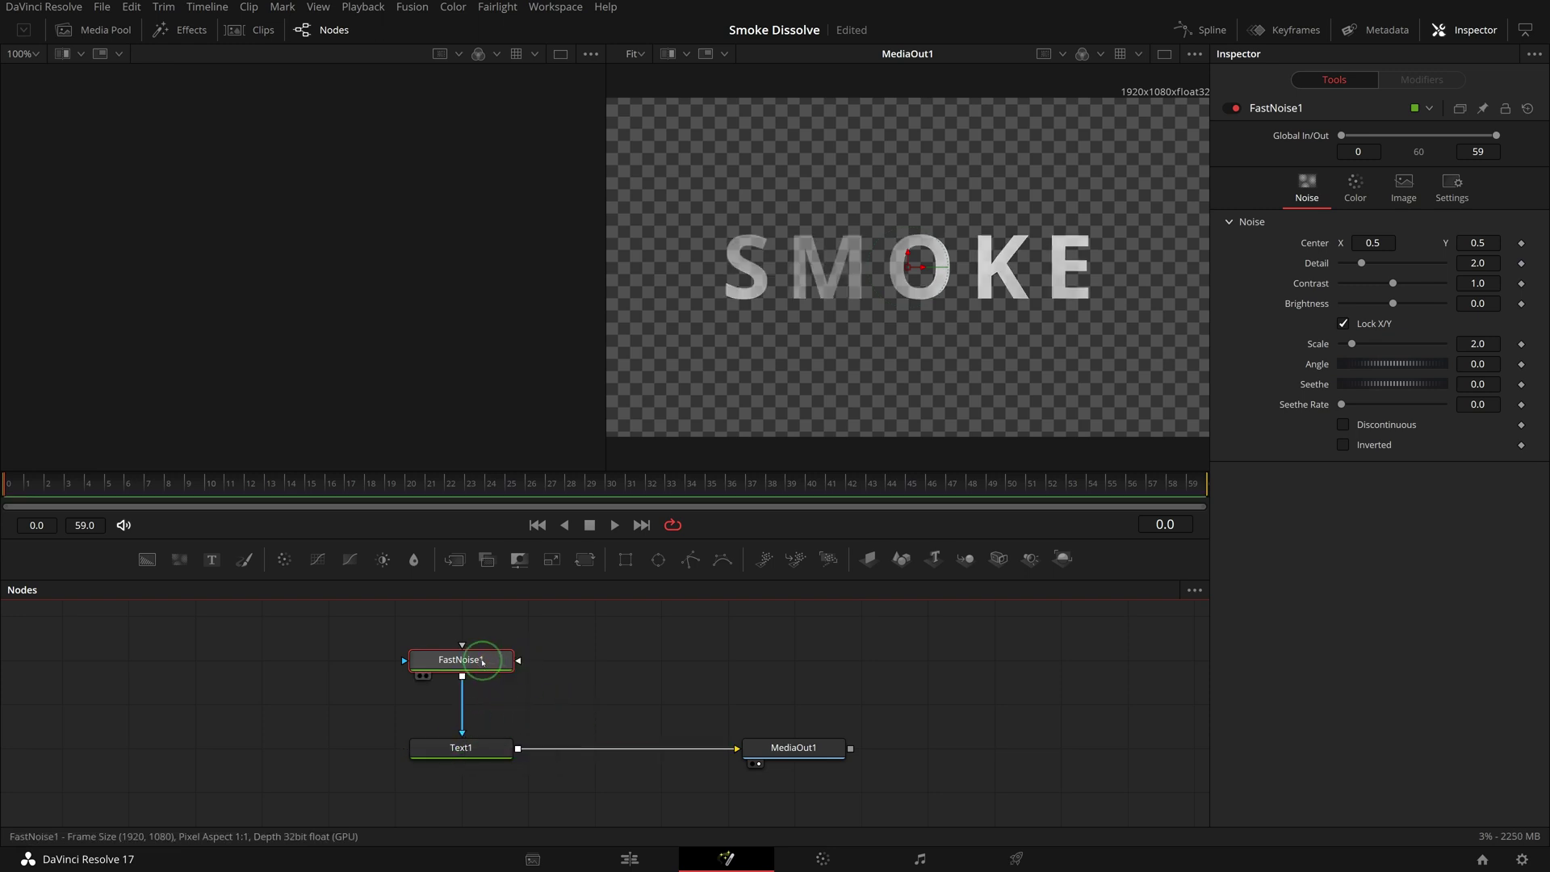
key("1")
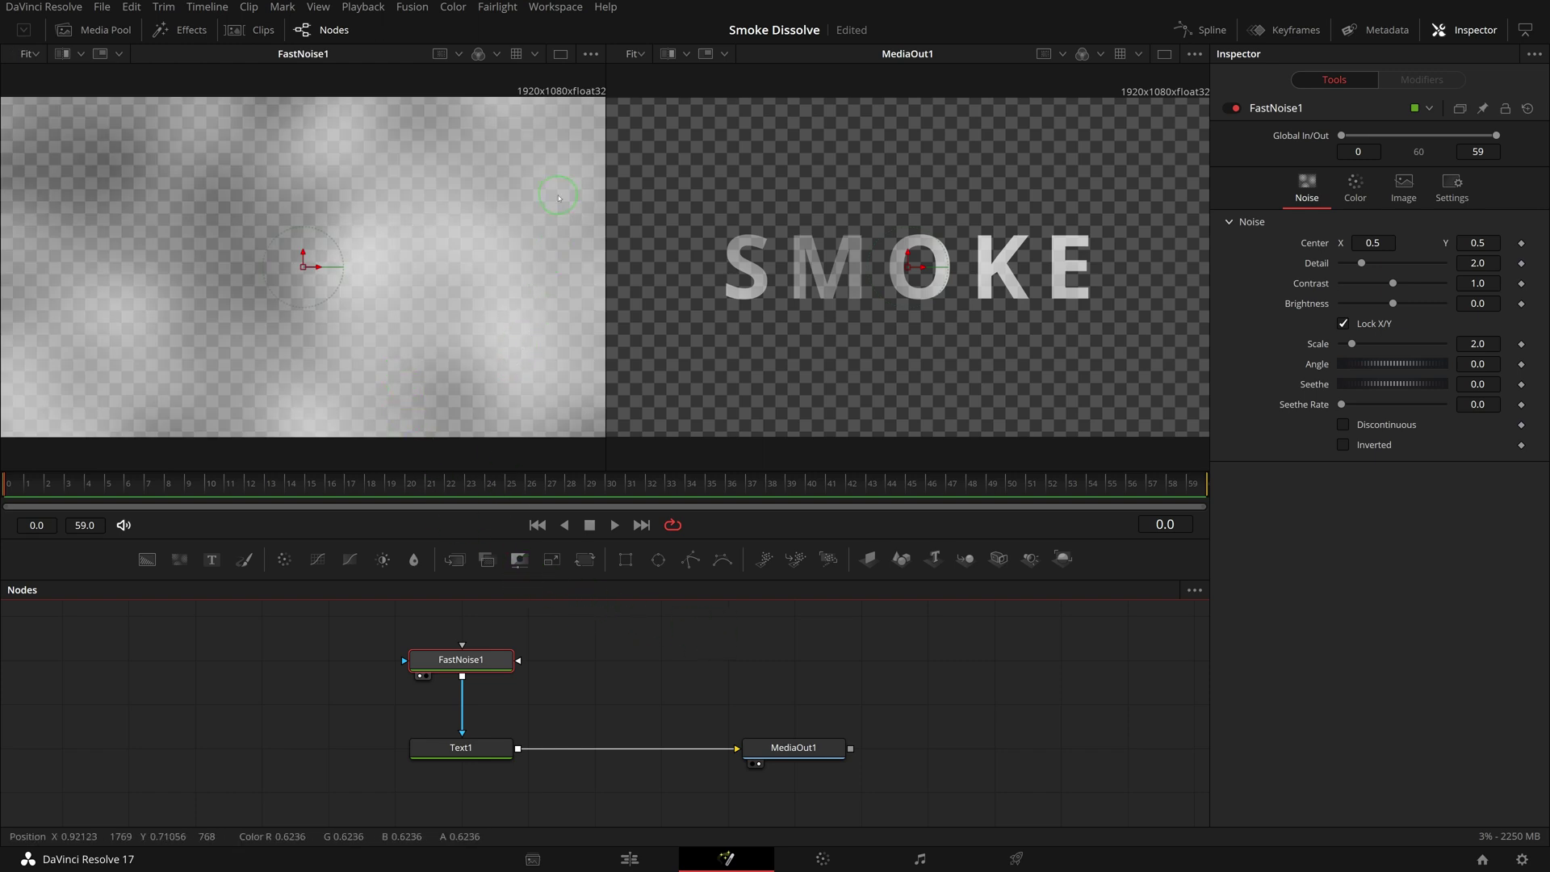
left_click(591, 54)
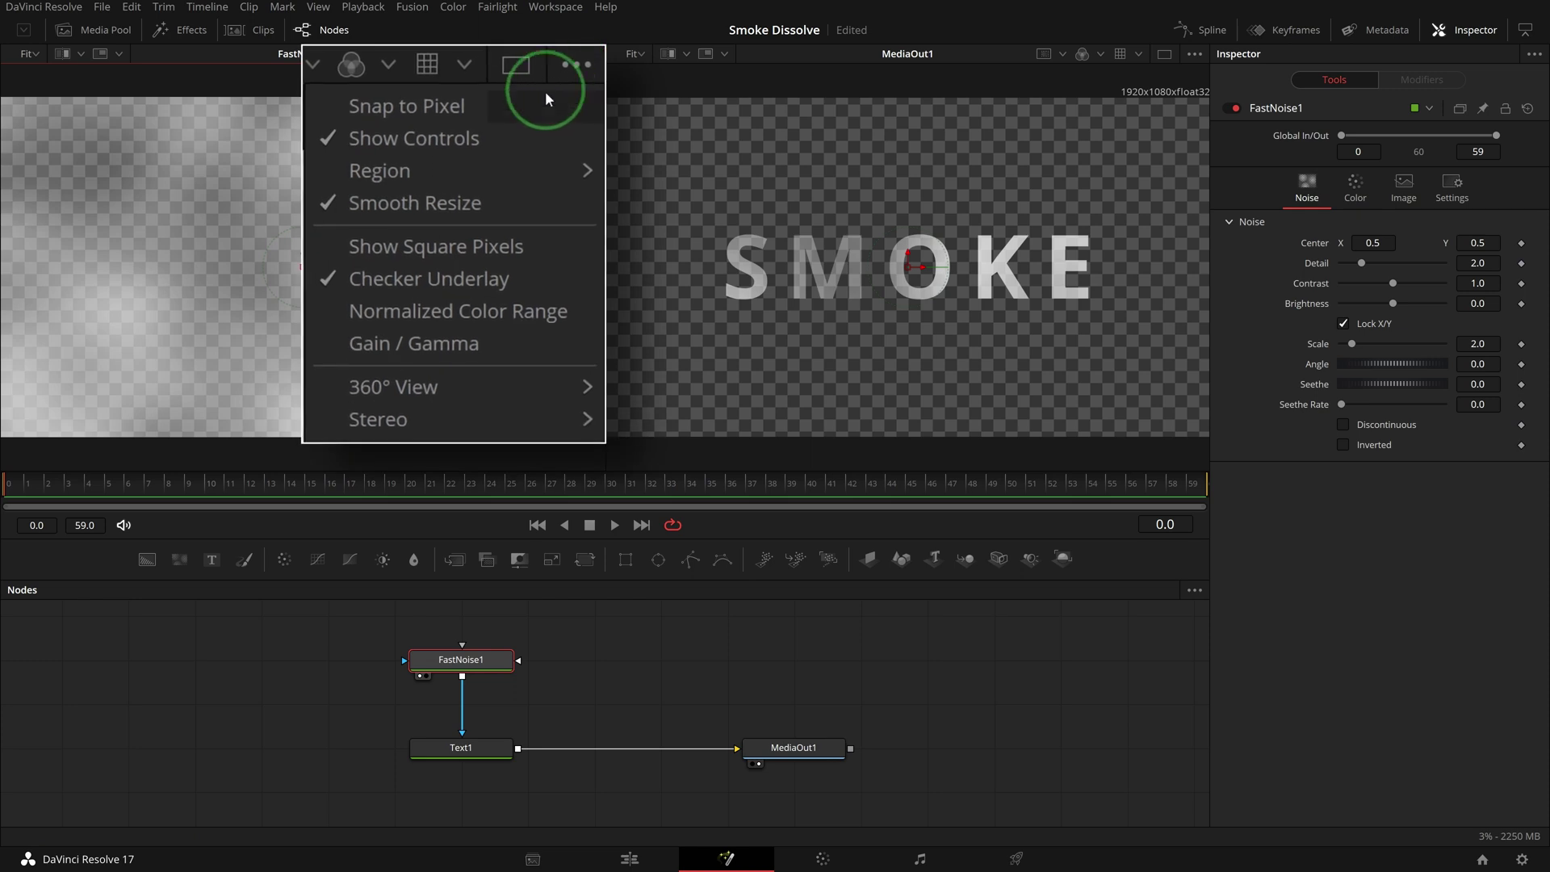
left_click(329, 281)
left_click(1195, 54)
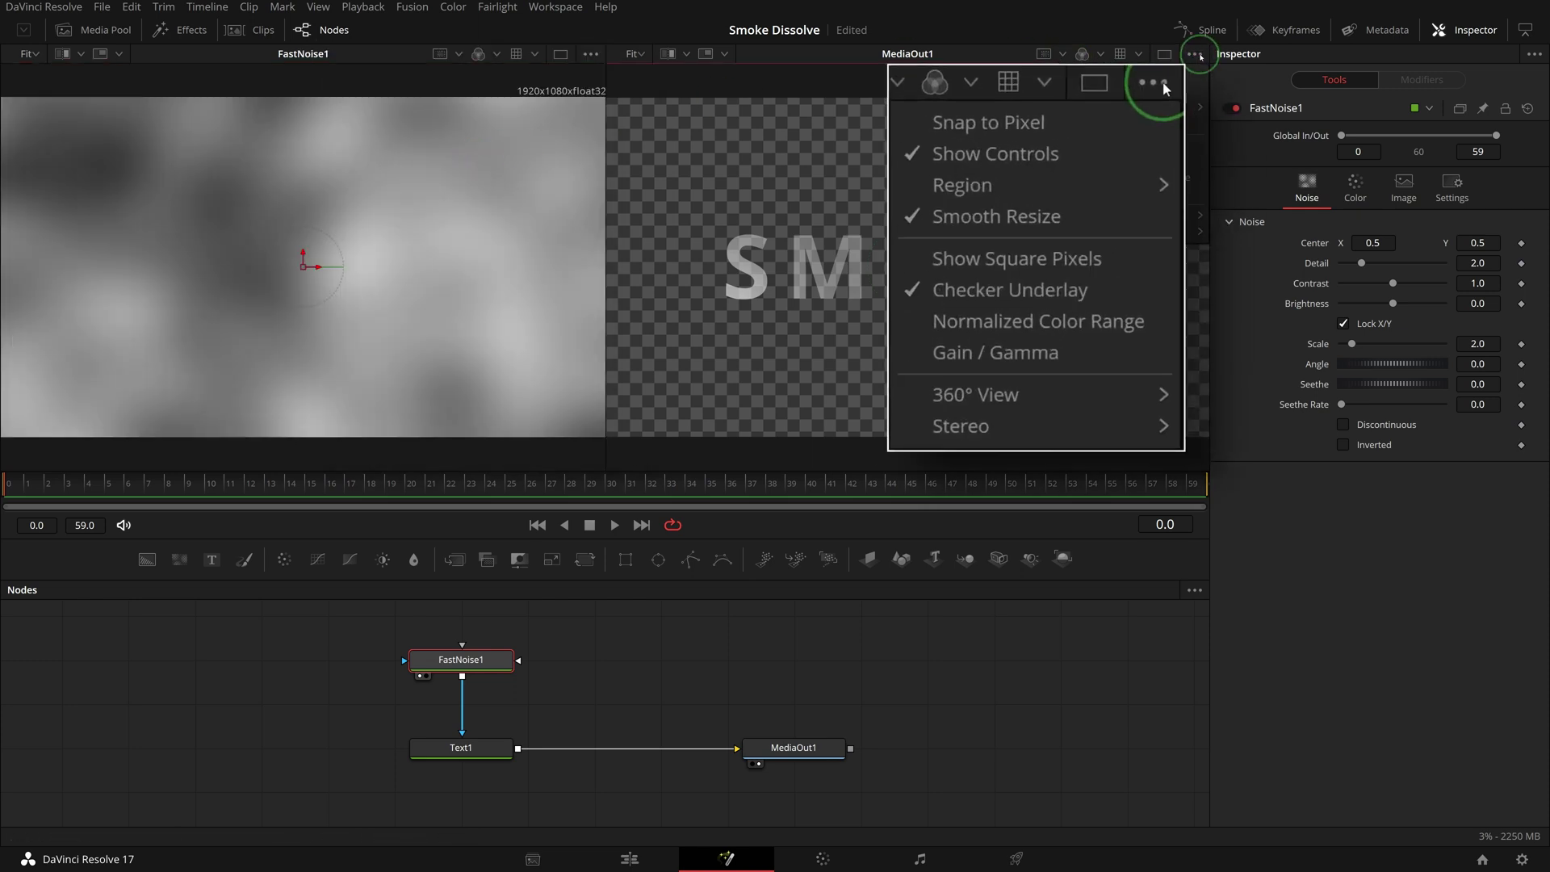
left_click(952, 298)
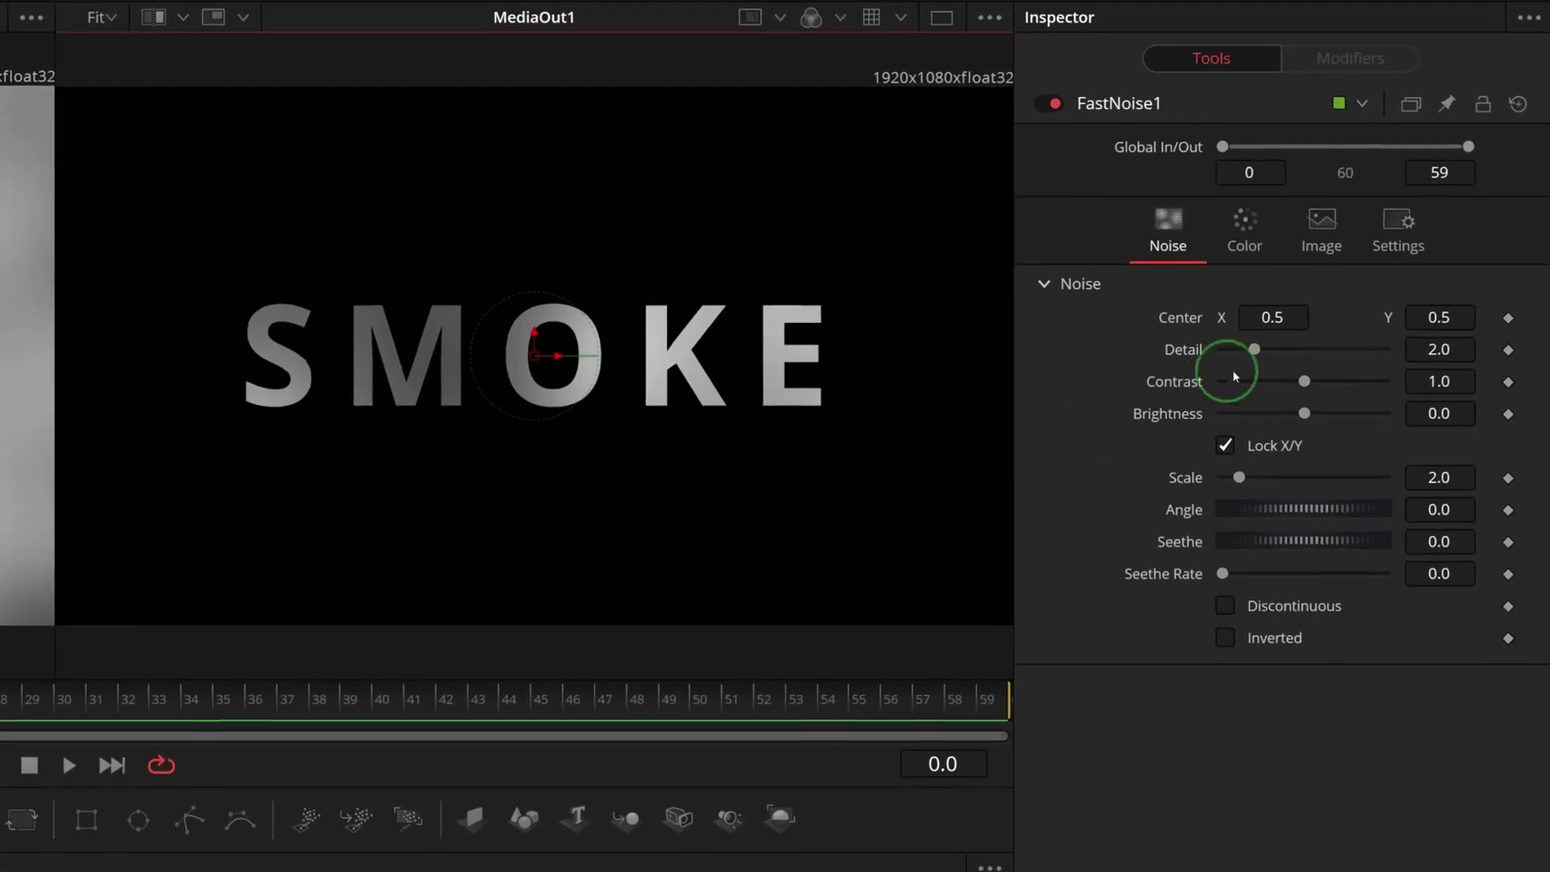
Step: Set the FastNoise Detail to 2.0 and Contrast to 5.0
left_click_drag(1449, 264, 1455, 265)
left_click(1436, 352)
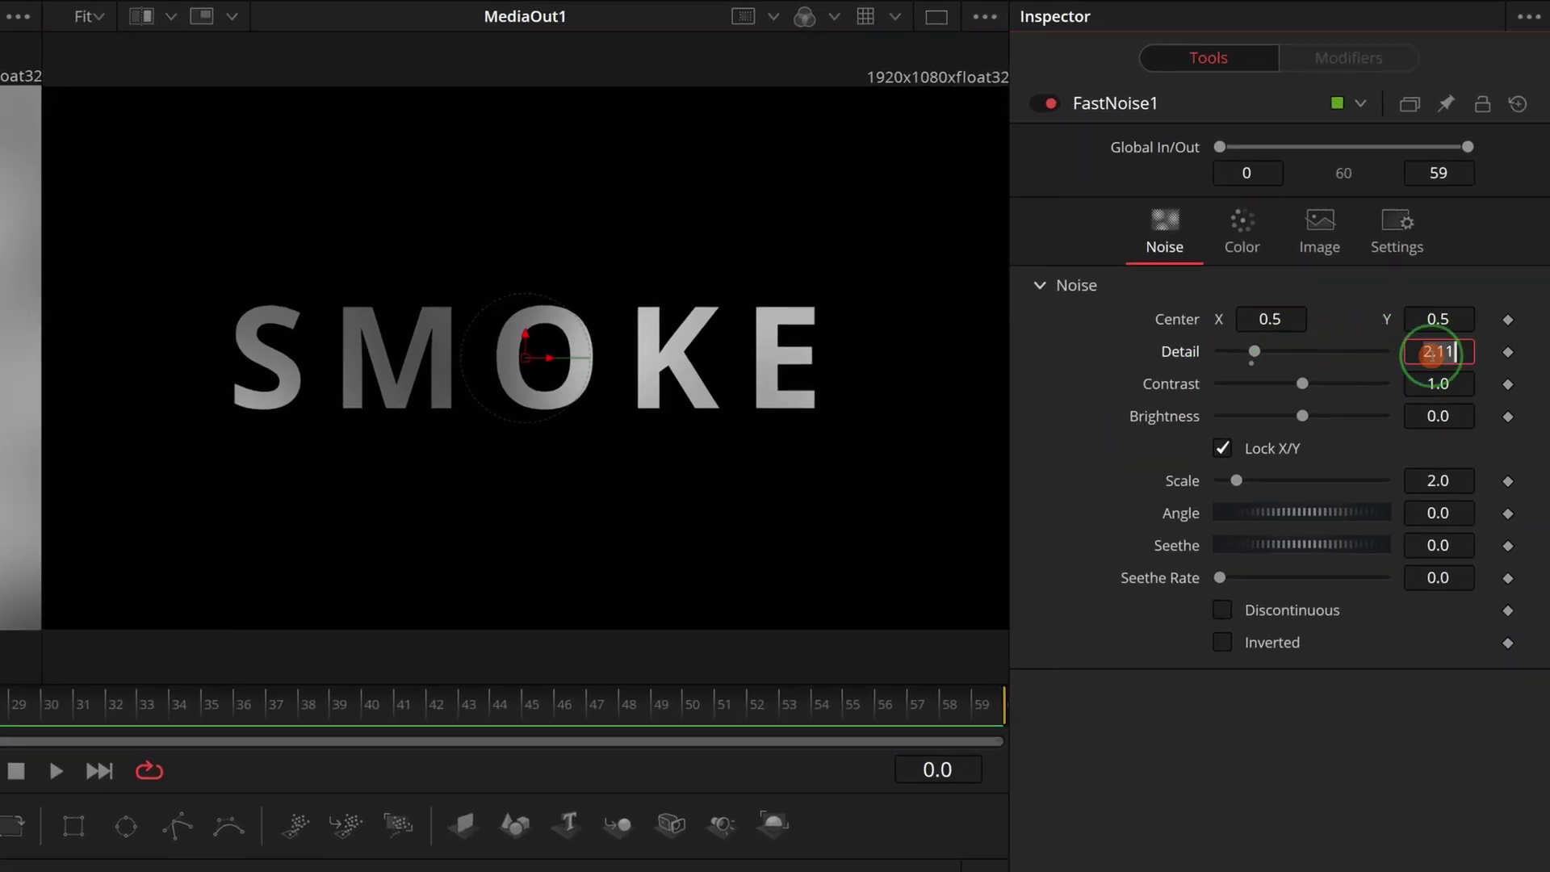
type("2")
left_click(1441, 385)
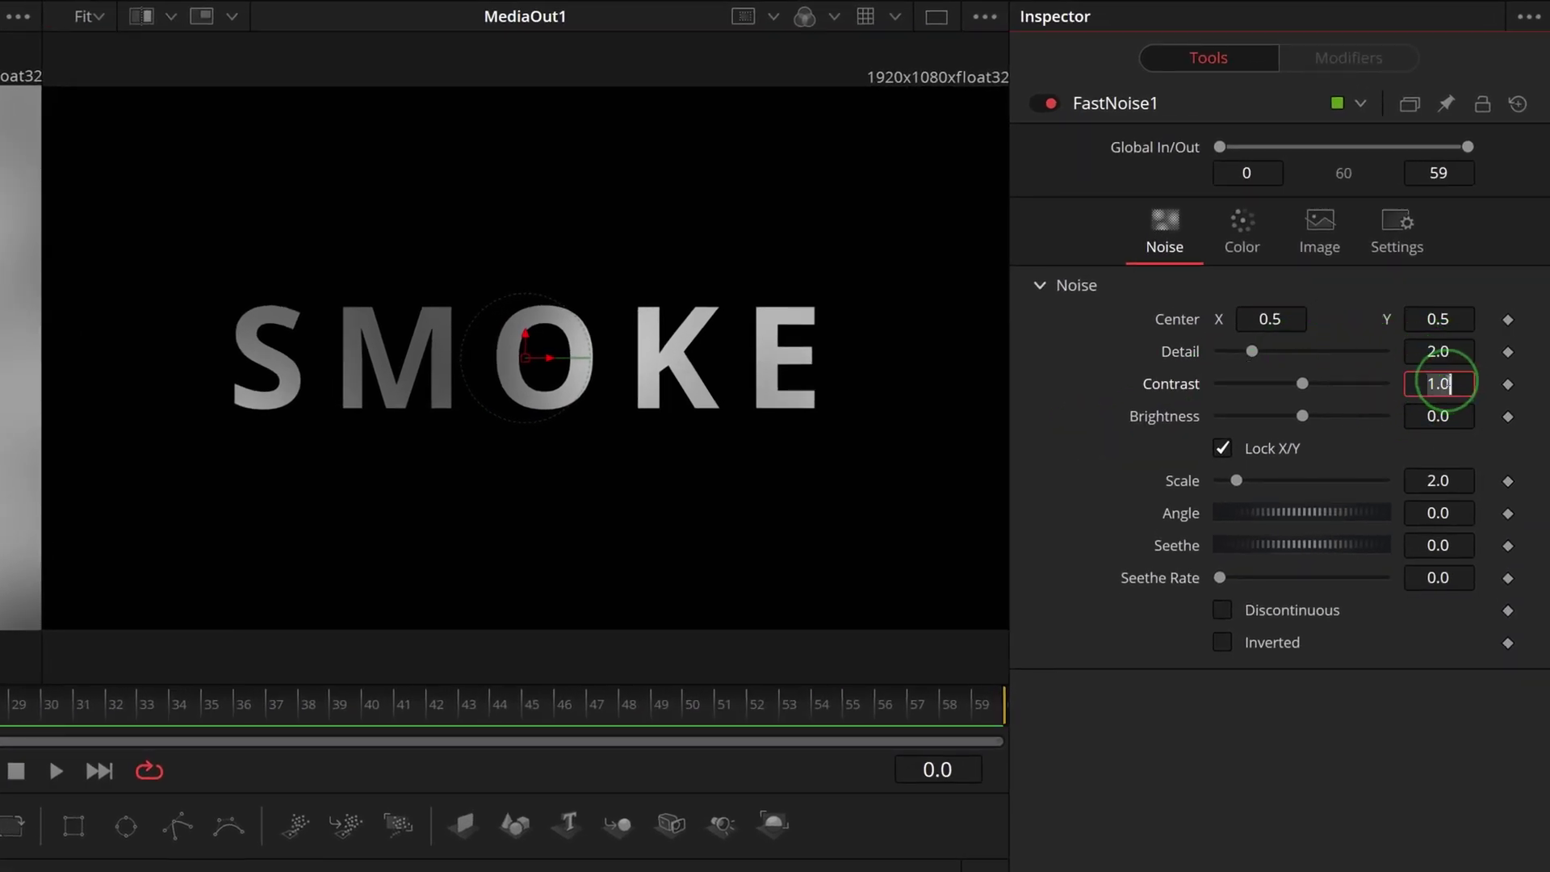
type("5")
Step: Unlock X/Y scale and set X Scale 30 and Y Scale 10
left_click(1222, 448)
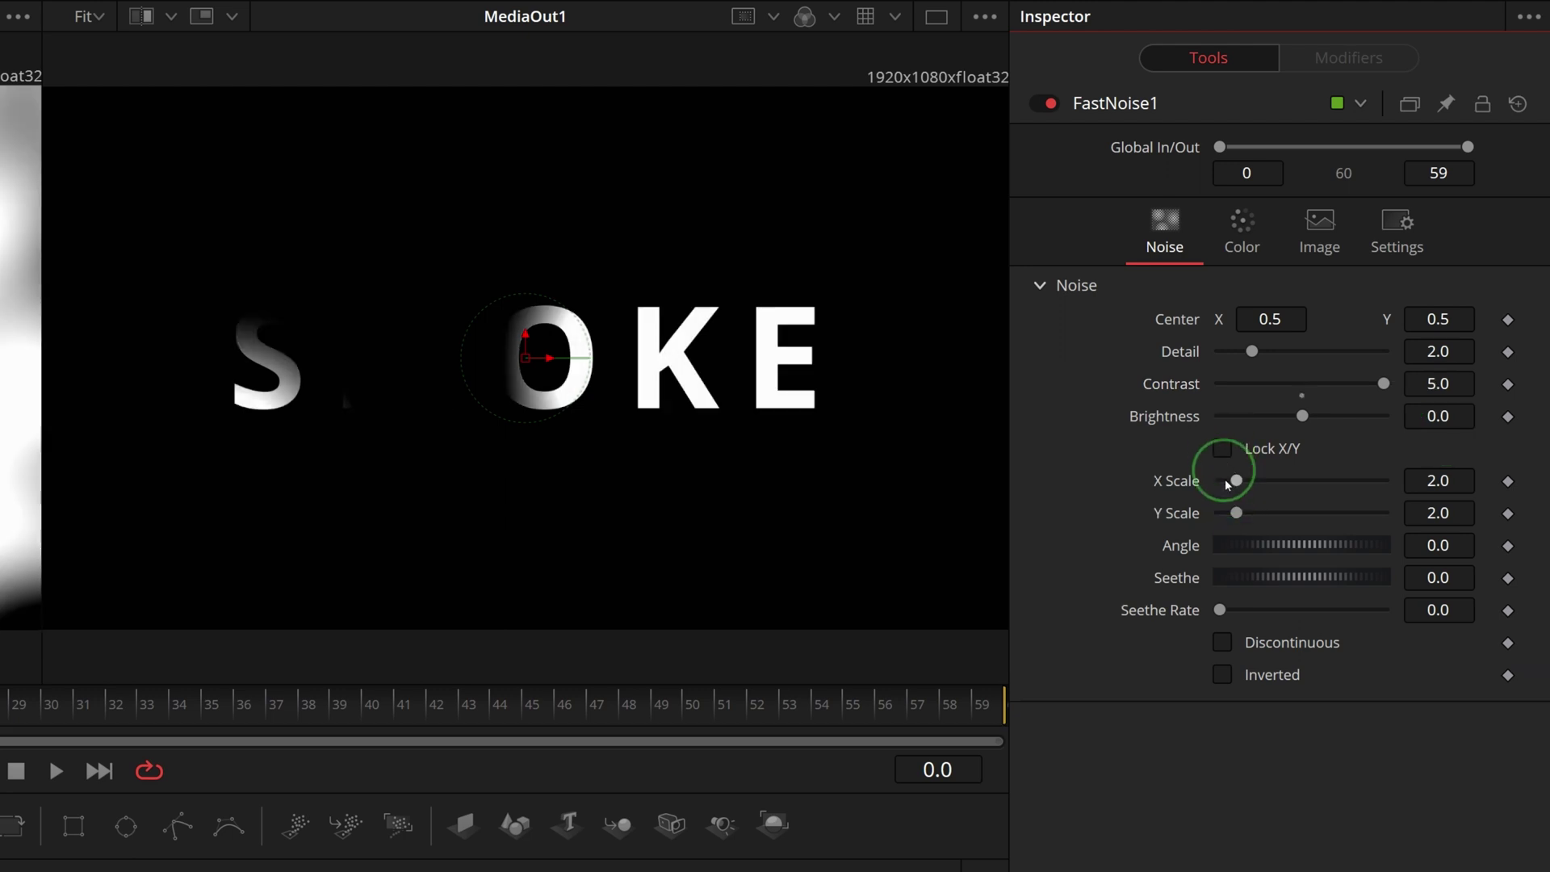
left_click_drag(1237, 480, 1412, 483)
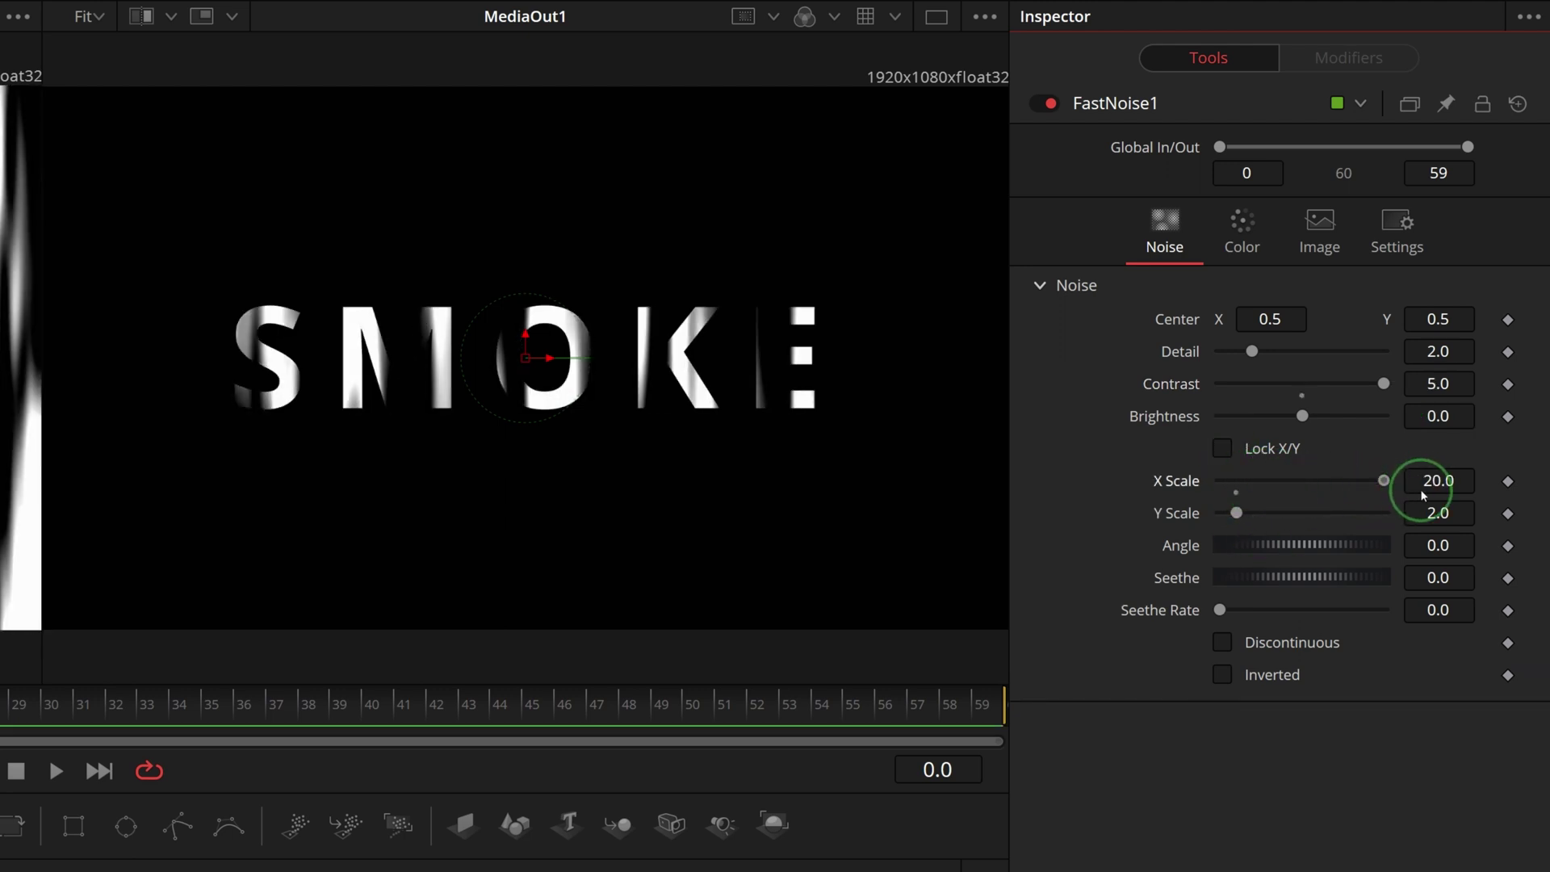
left_click(1454, 482)
type("30")
key("Tab")
left_click(1446, 510)
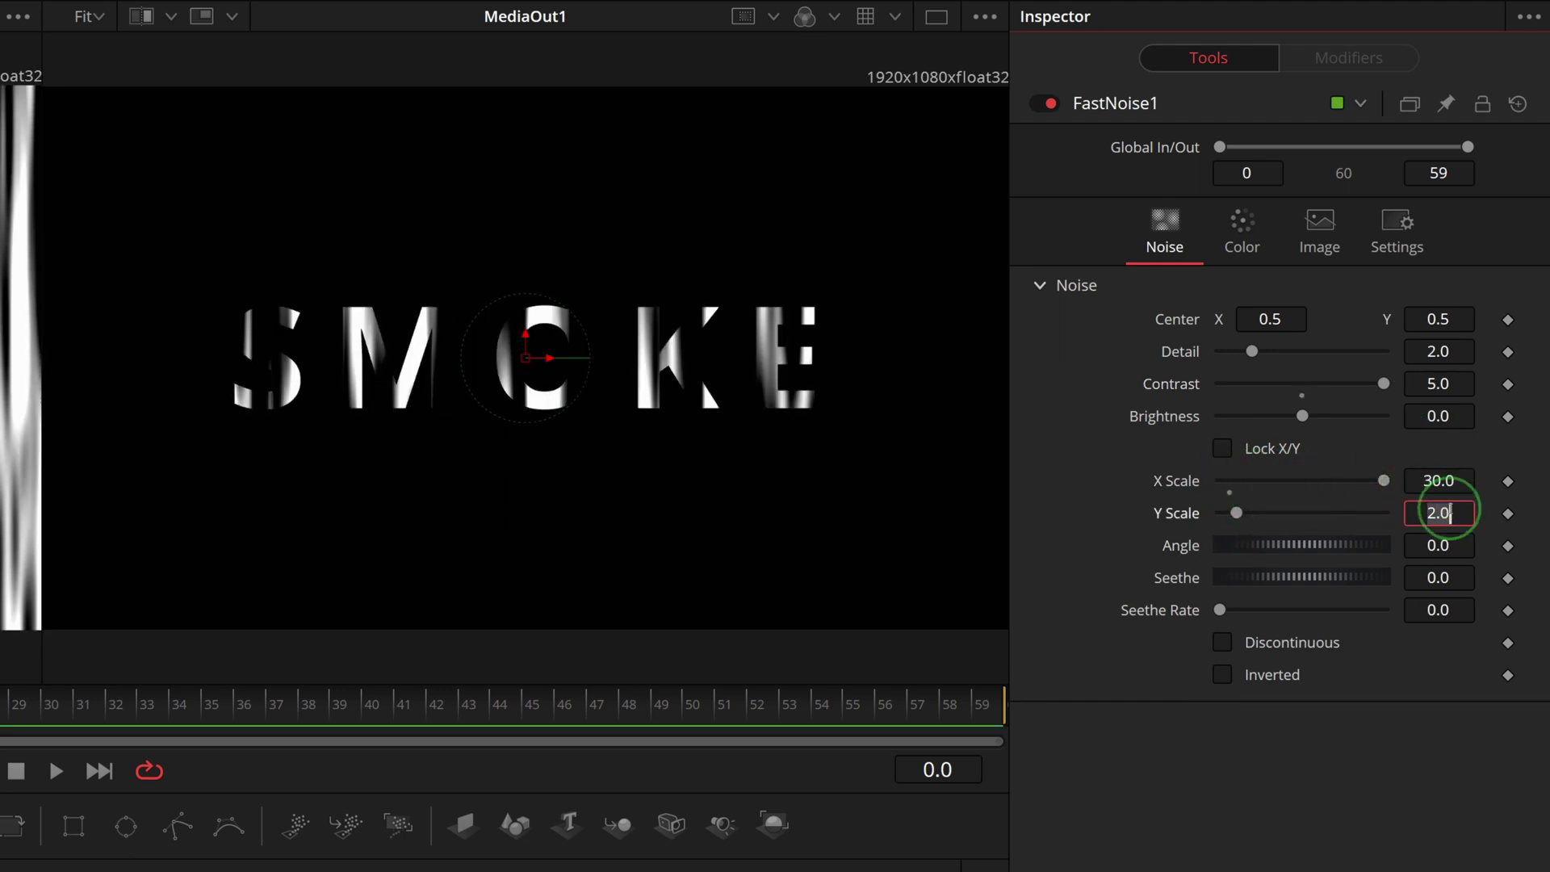
type("10")
key("Tab")
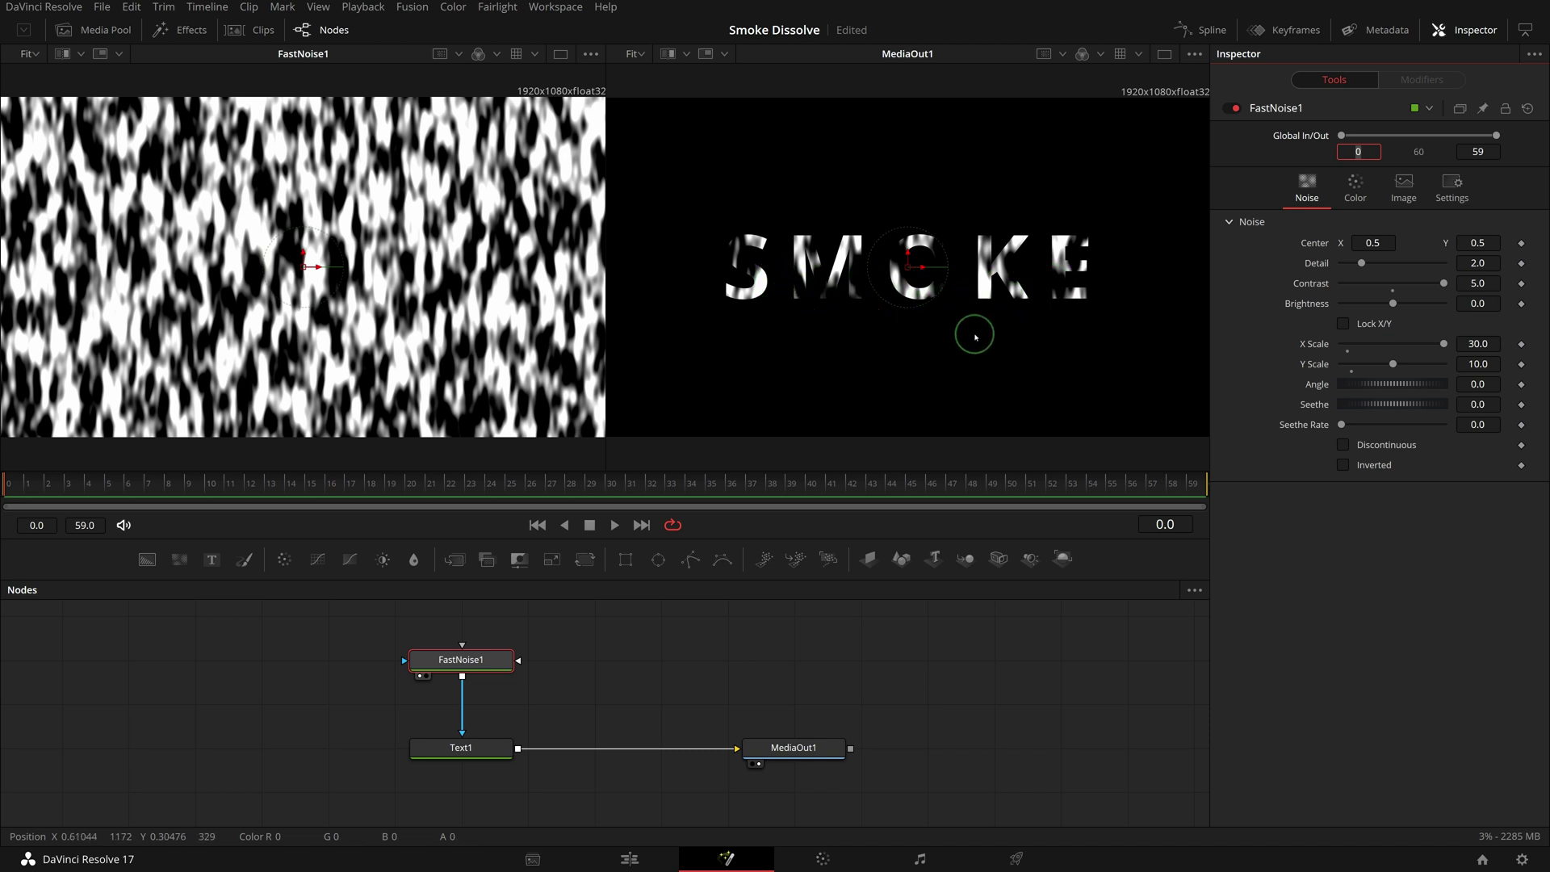
Step: Insert an Erode/Dilate node between FastNoise1 and Text1 via the 'ero' tool search, then select ErodeDilate1
left_click(485, 658)
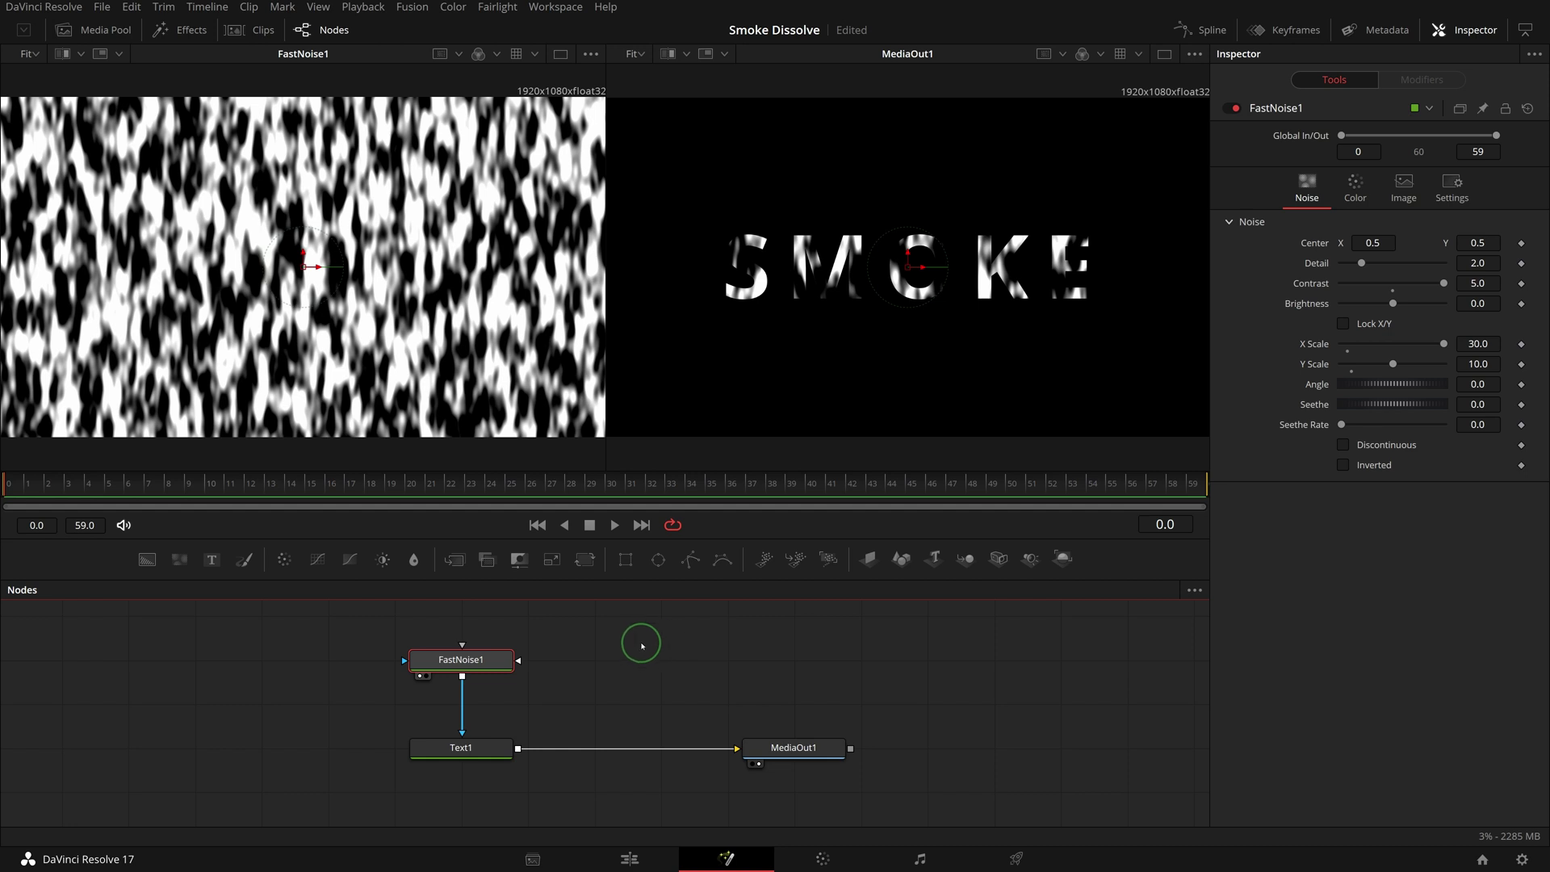
key("shift+space")
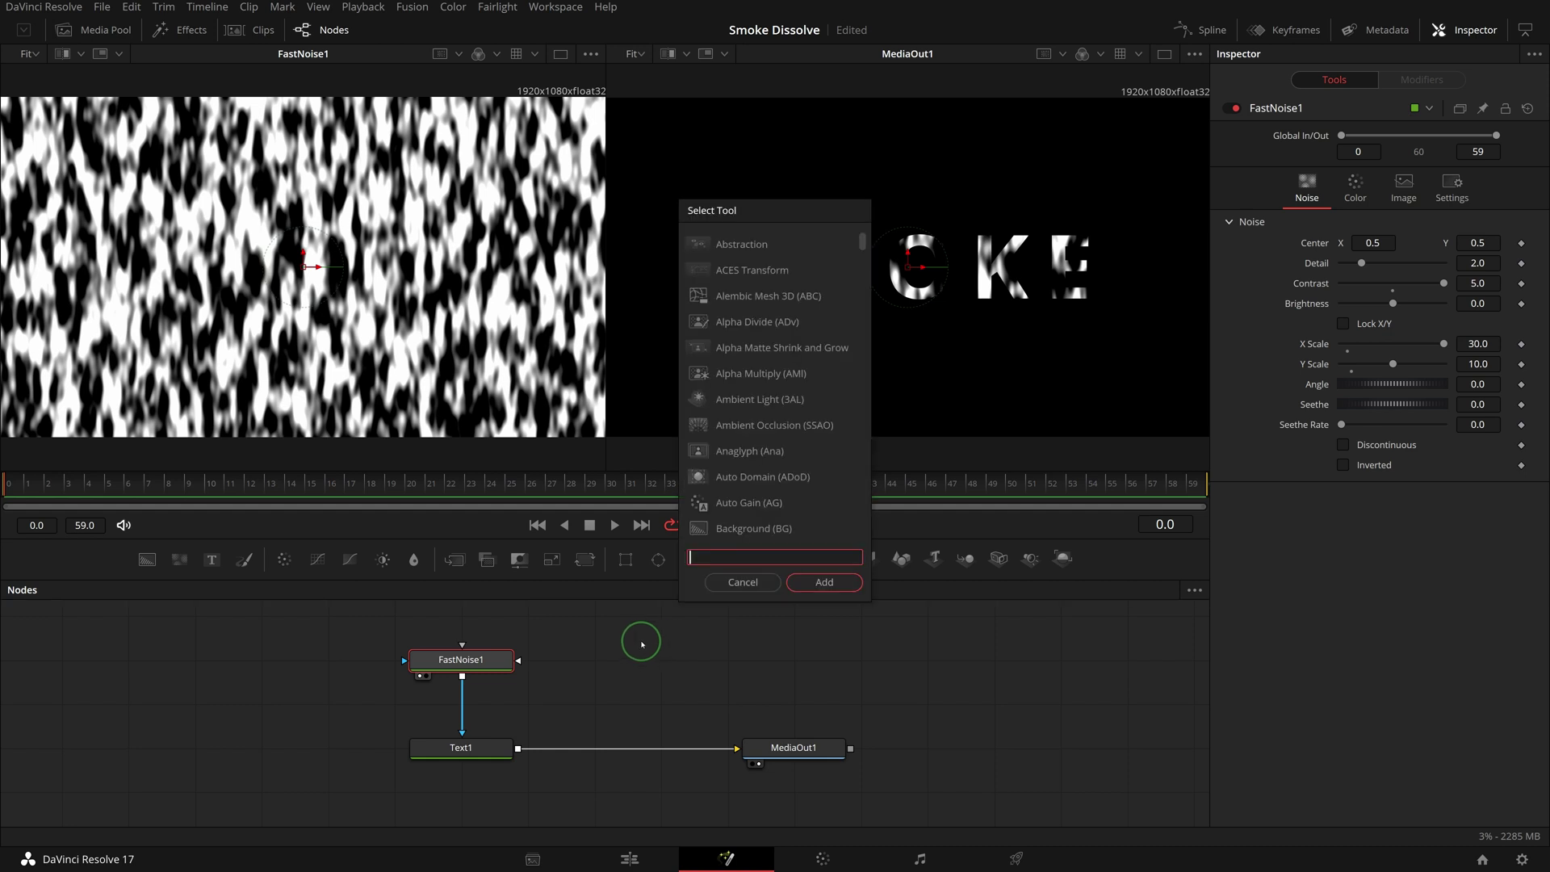
type("ero")
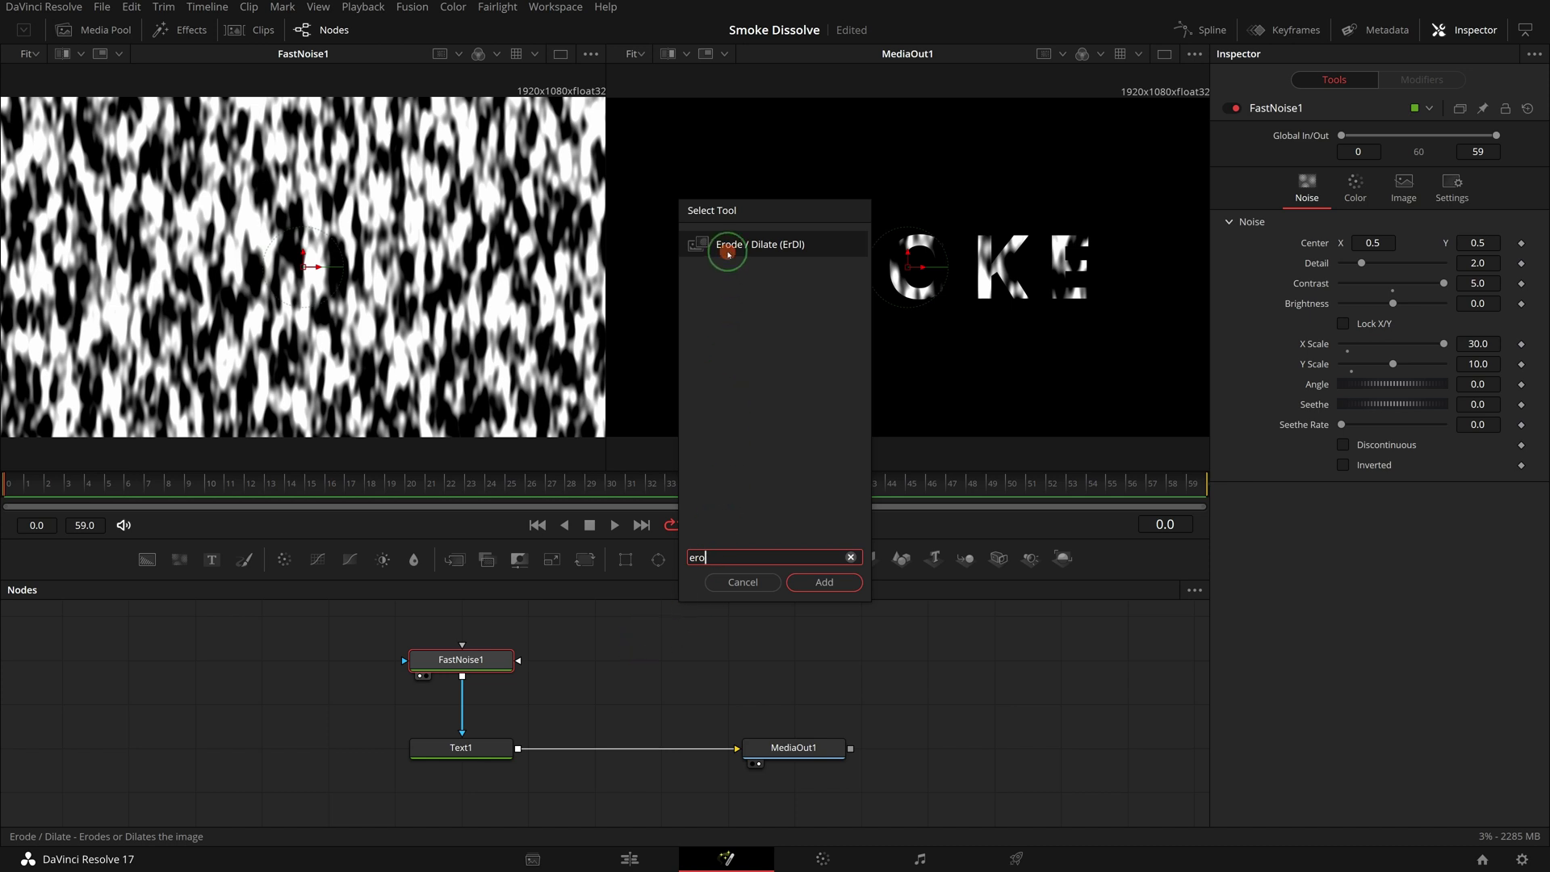
left_click(818, 583)
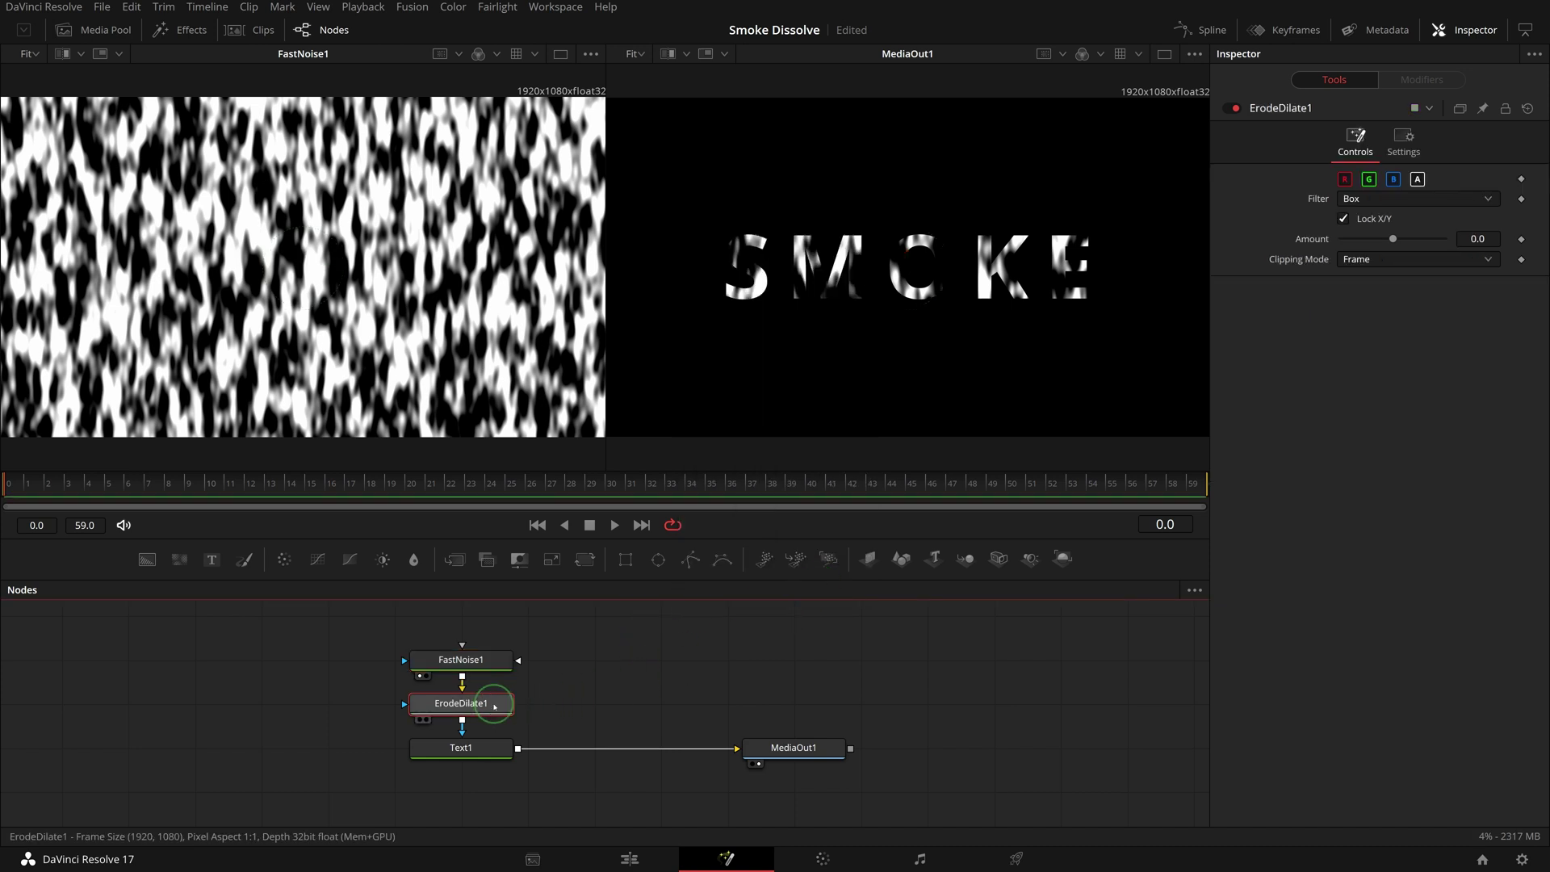
left_click(557, 703)
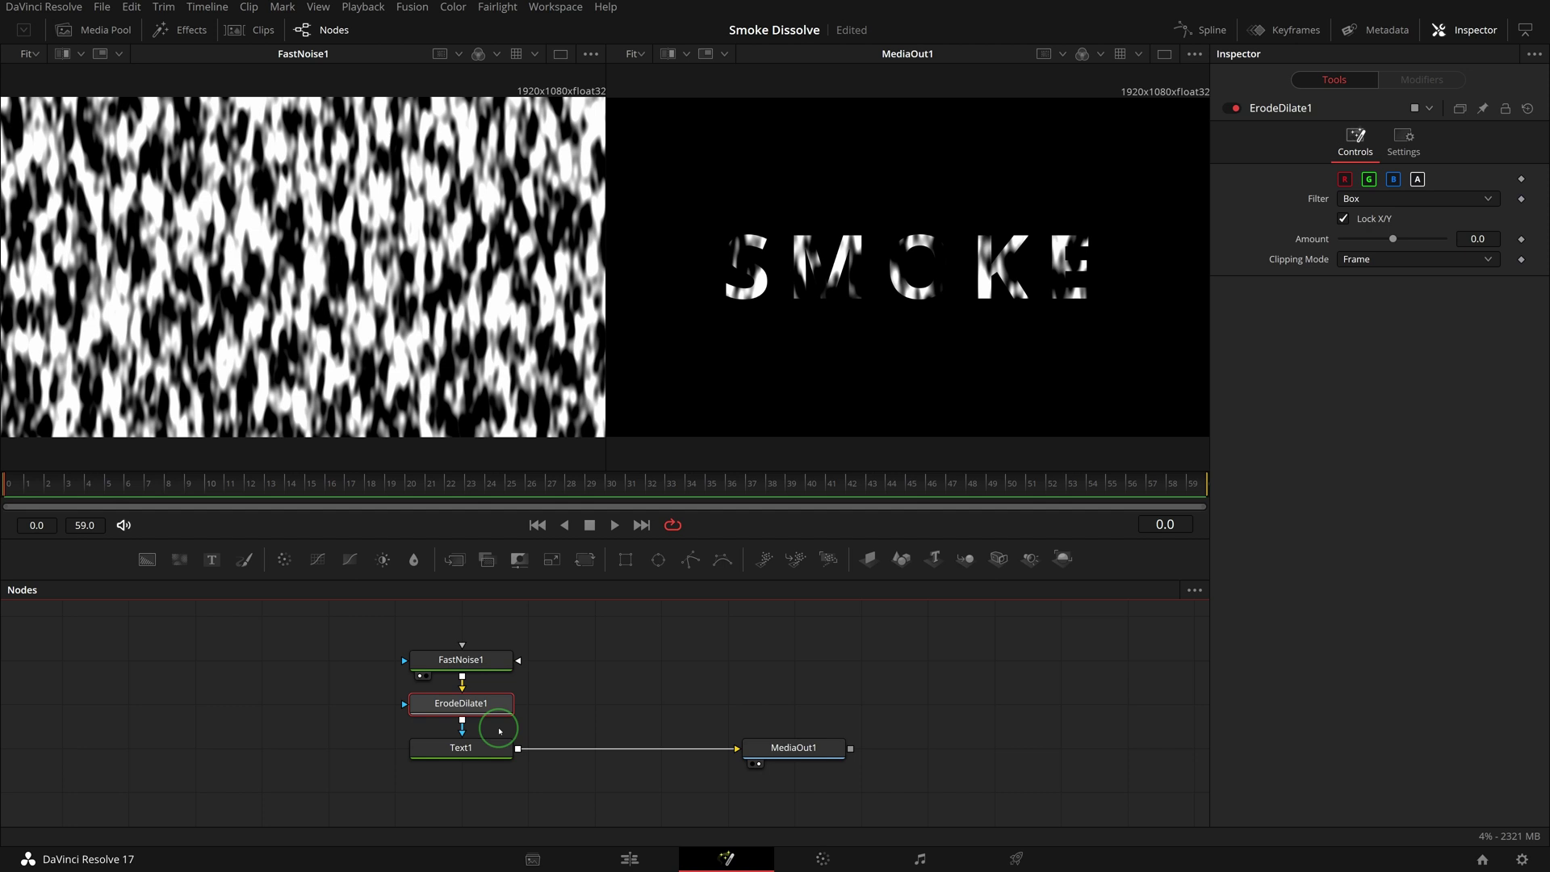
left_click(457, 705)
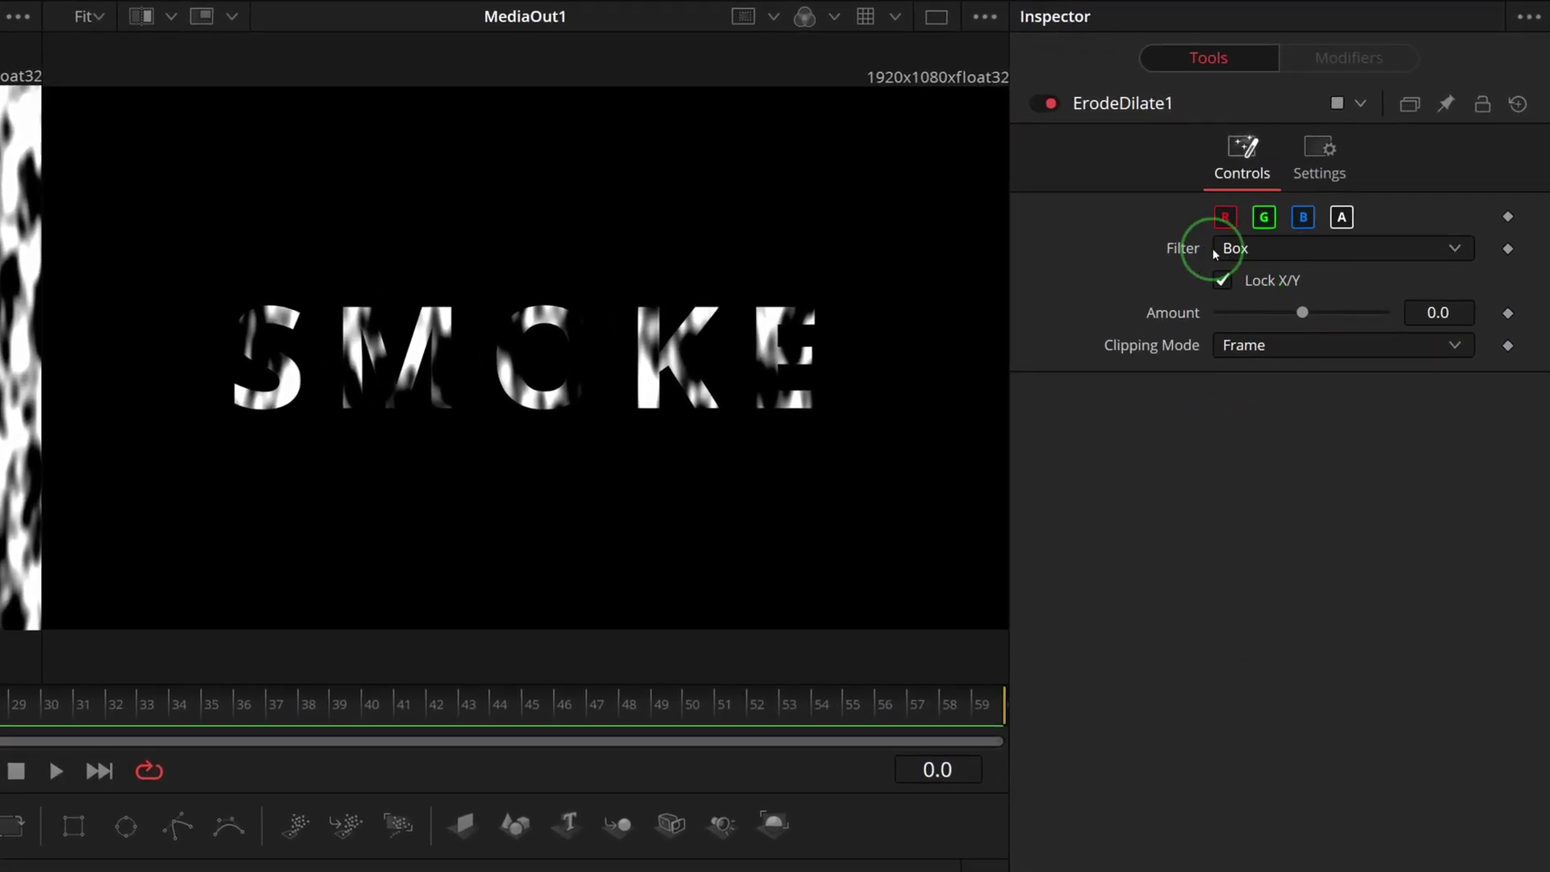
Step: Switch ErodeDilate1 to the Circle filter and keyframe its Amount at 0.05 on the first frame
left_click(1381, 248)
left_click(1429, 365)
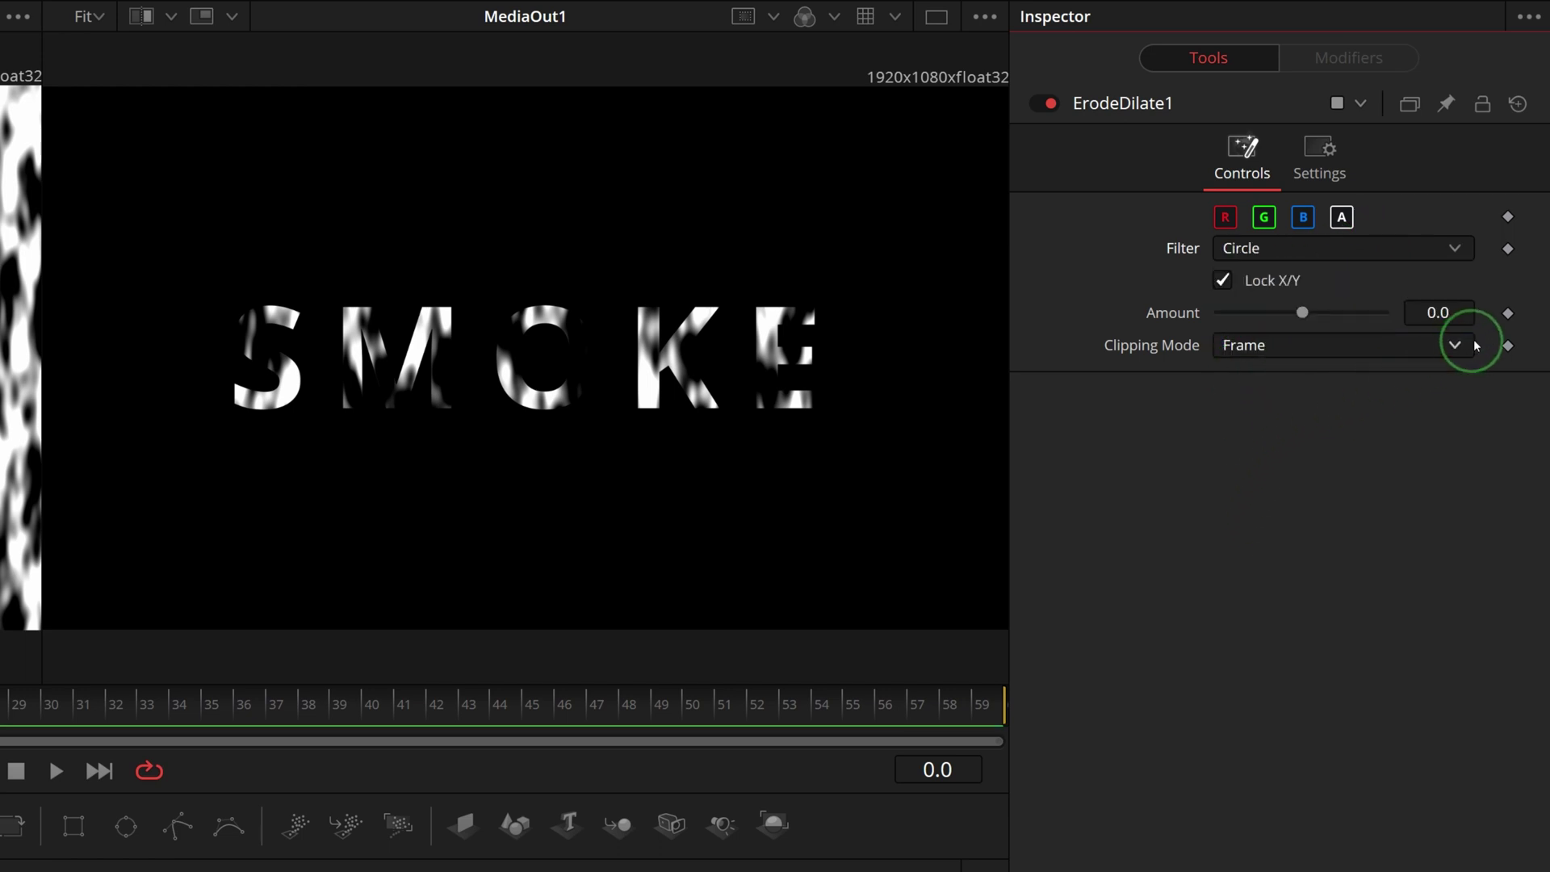
left_click(1507, 315)
left_click(1343, 408)
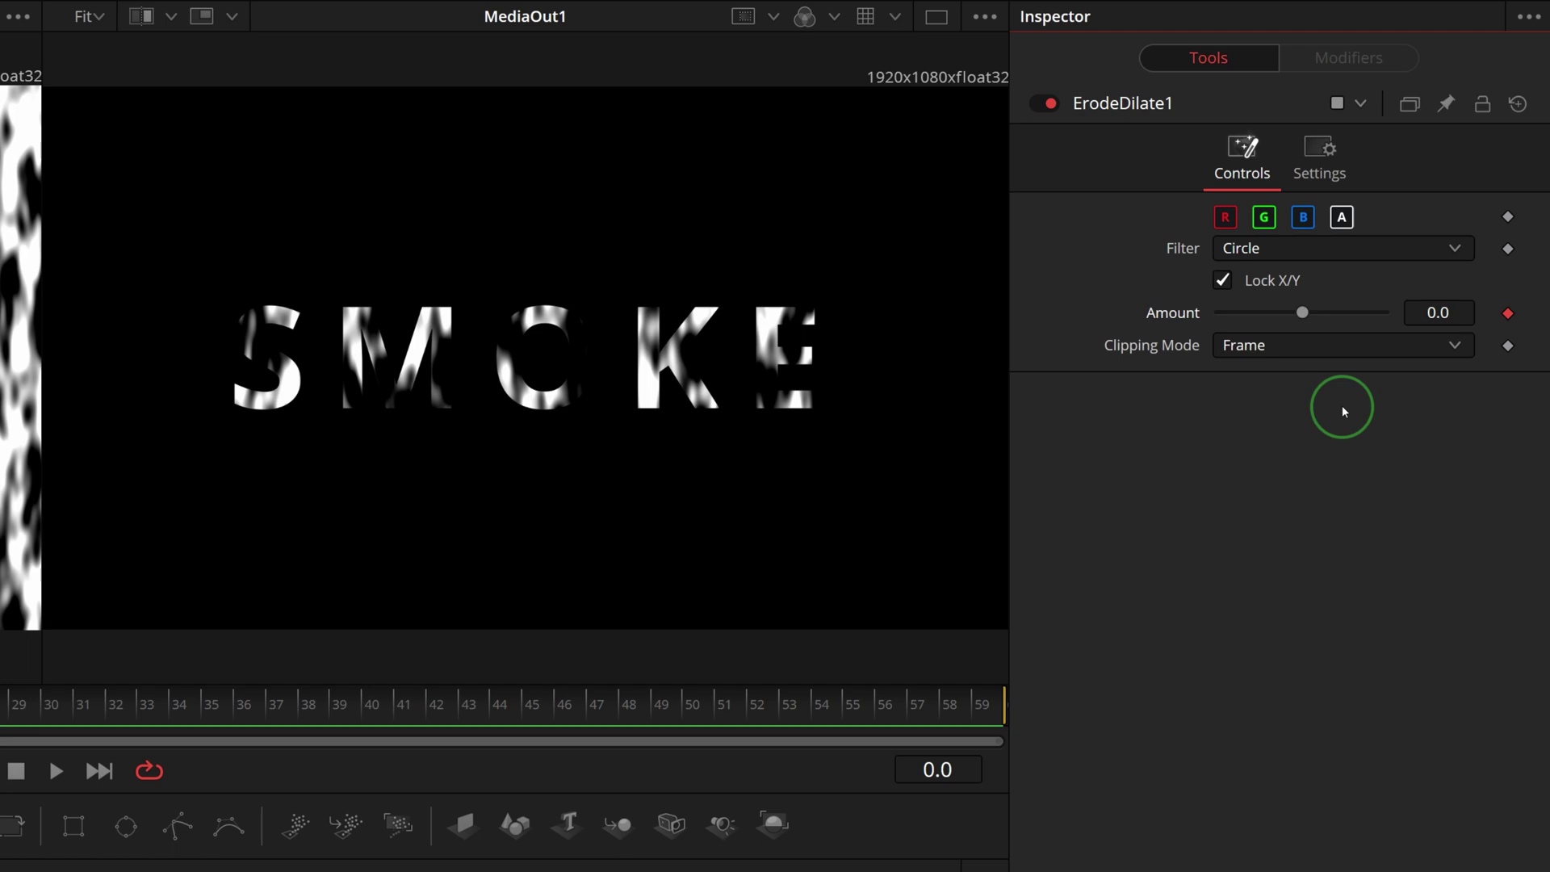
left_click_drag(1305, 316, 1388, 314)
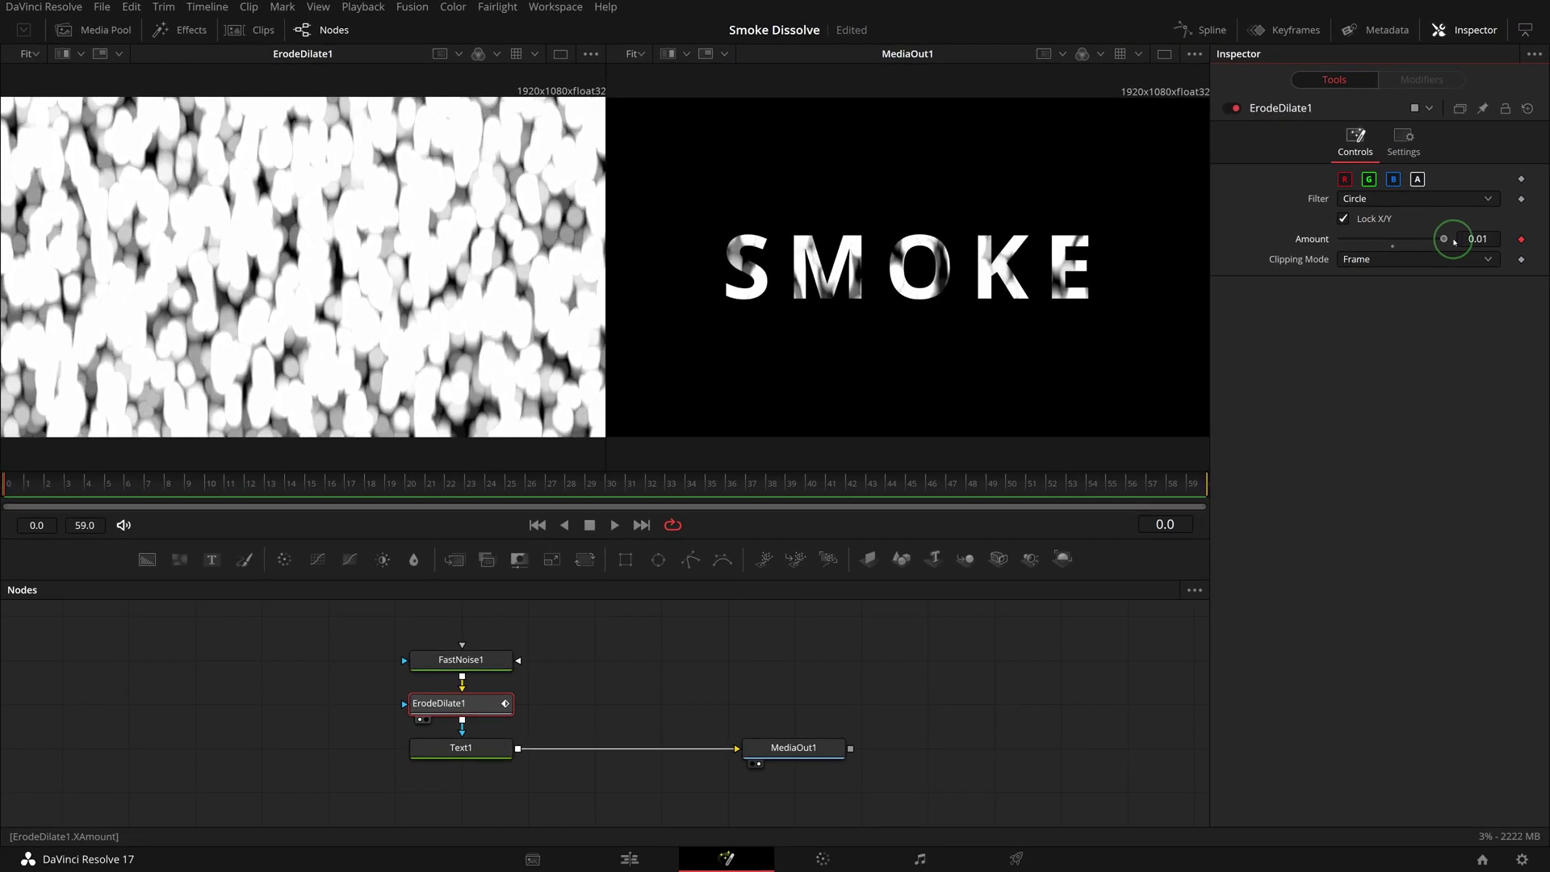
key("BackSpace")
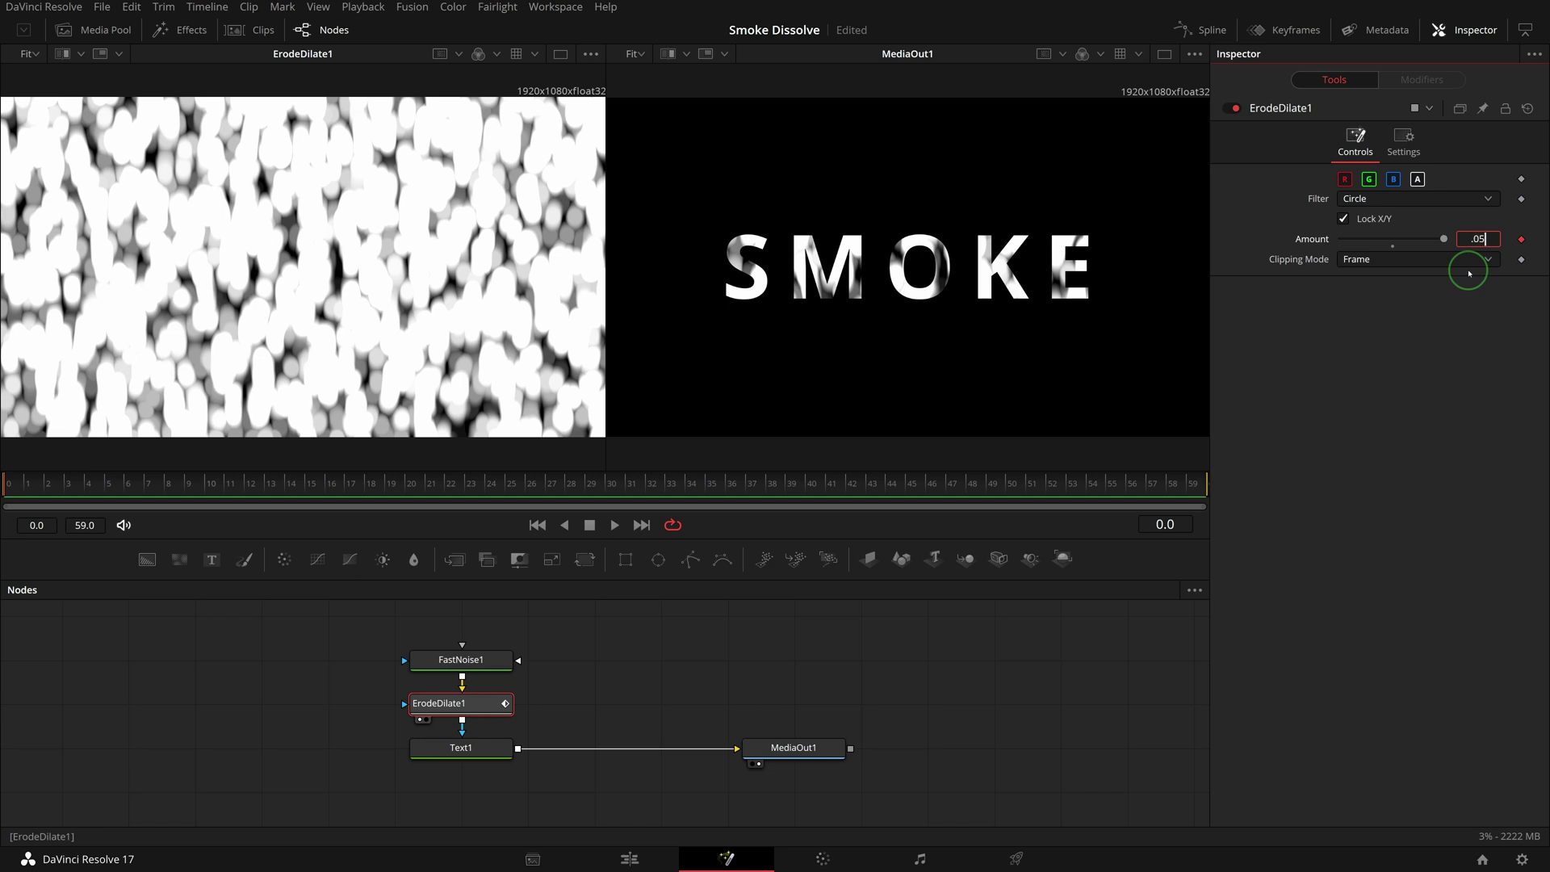
key("Return")
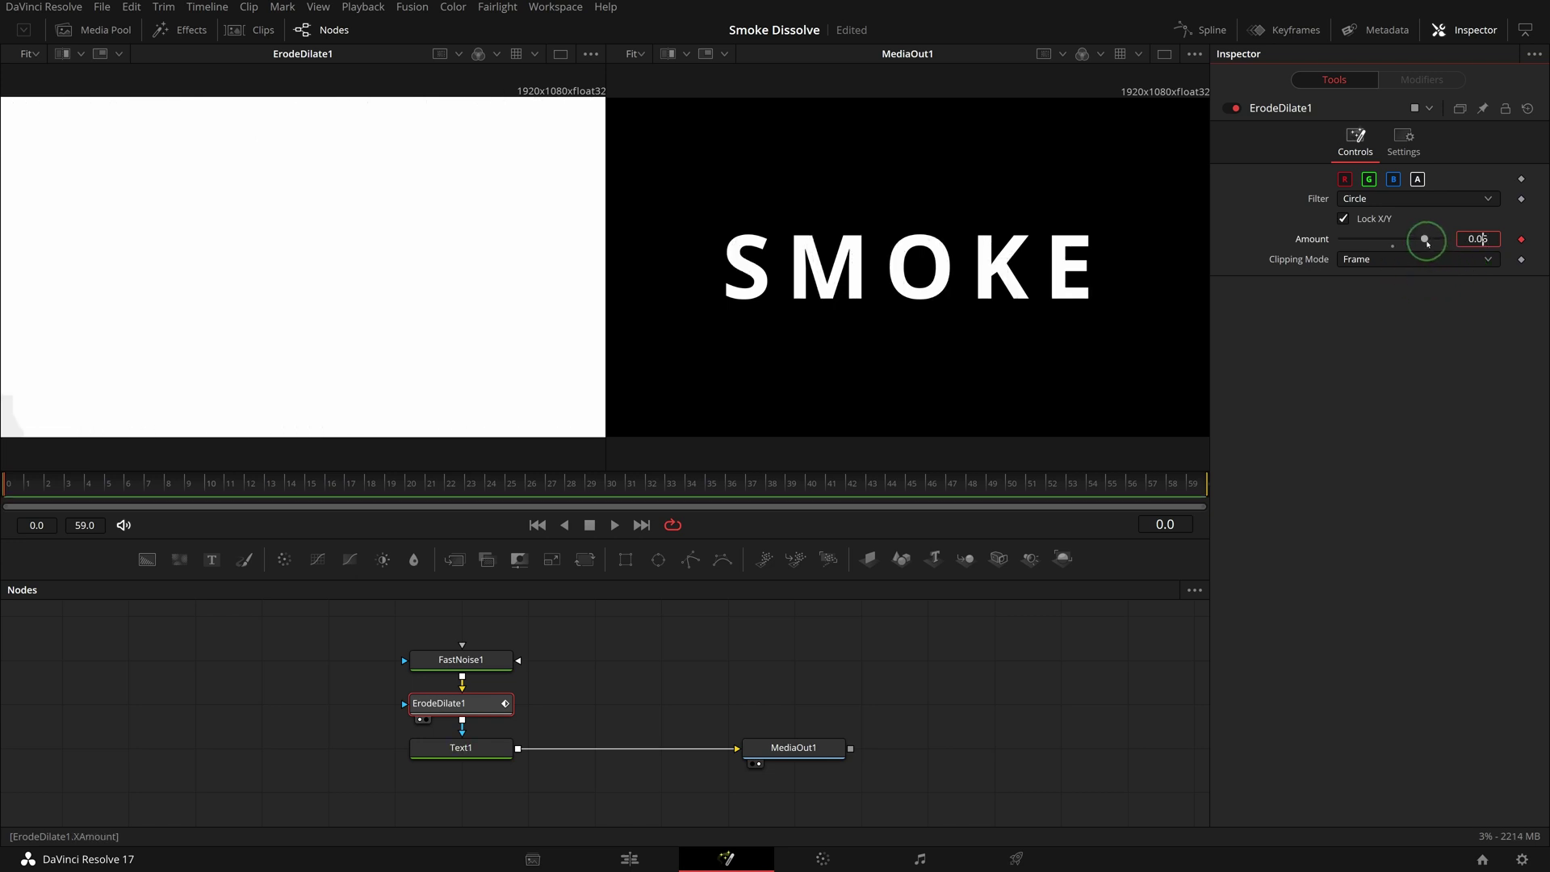
mouse_move(1427, 244)
left_mouse_down()
mouse_move(1404, 245)
mouse_move(1425, 247)
left_mouse_up()
Step: Save the project, then keyframe ErodeDilate1 Amount at -0.05 on frame 59
key("ctrl+s")
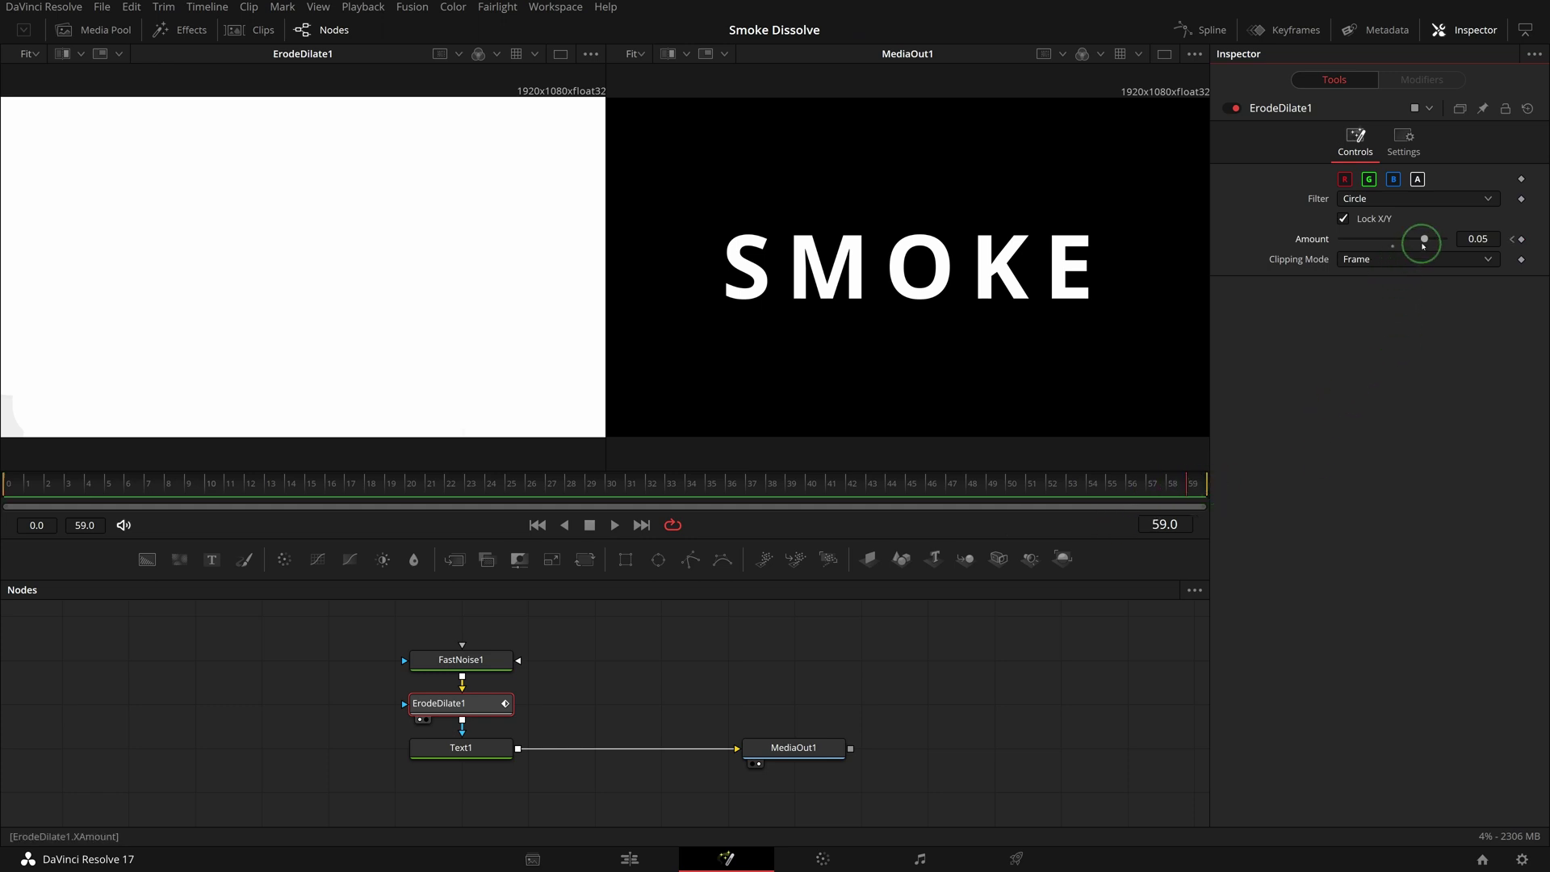
left_click_drag(1424, 240, 1321, 250)
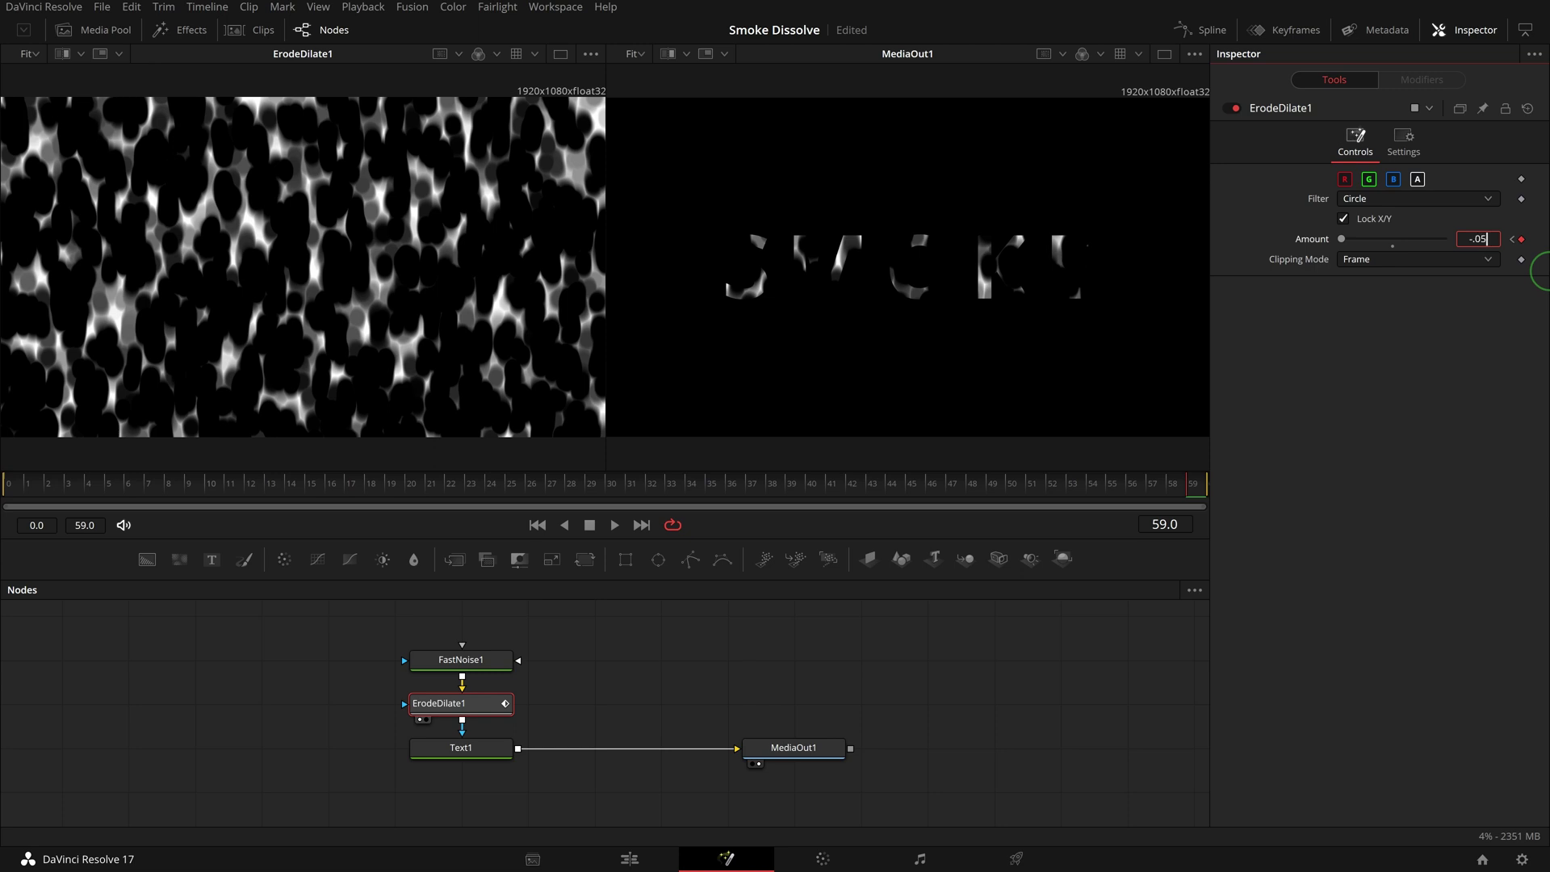
key("Return")
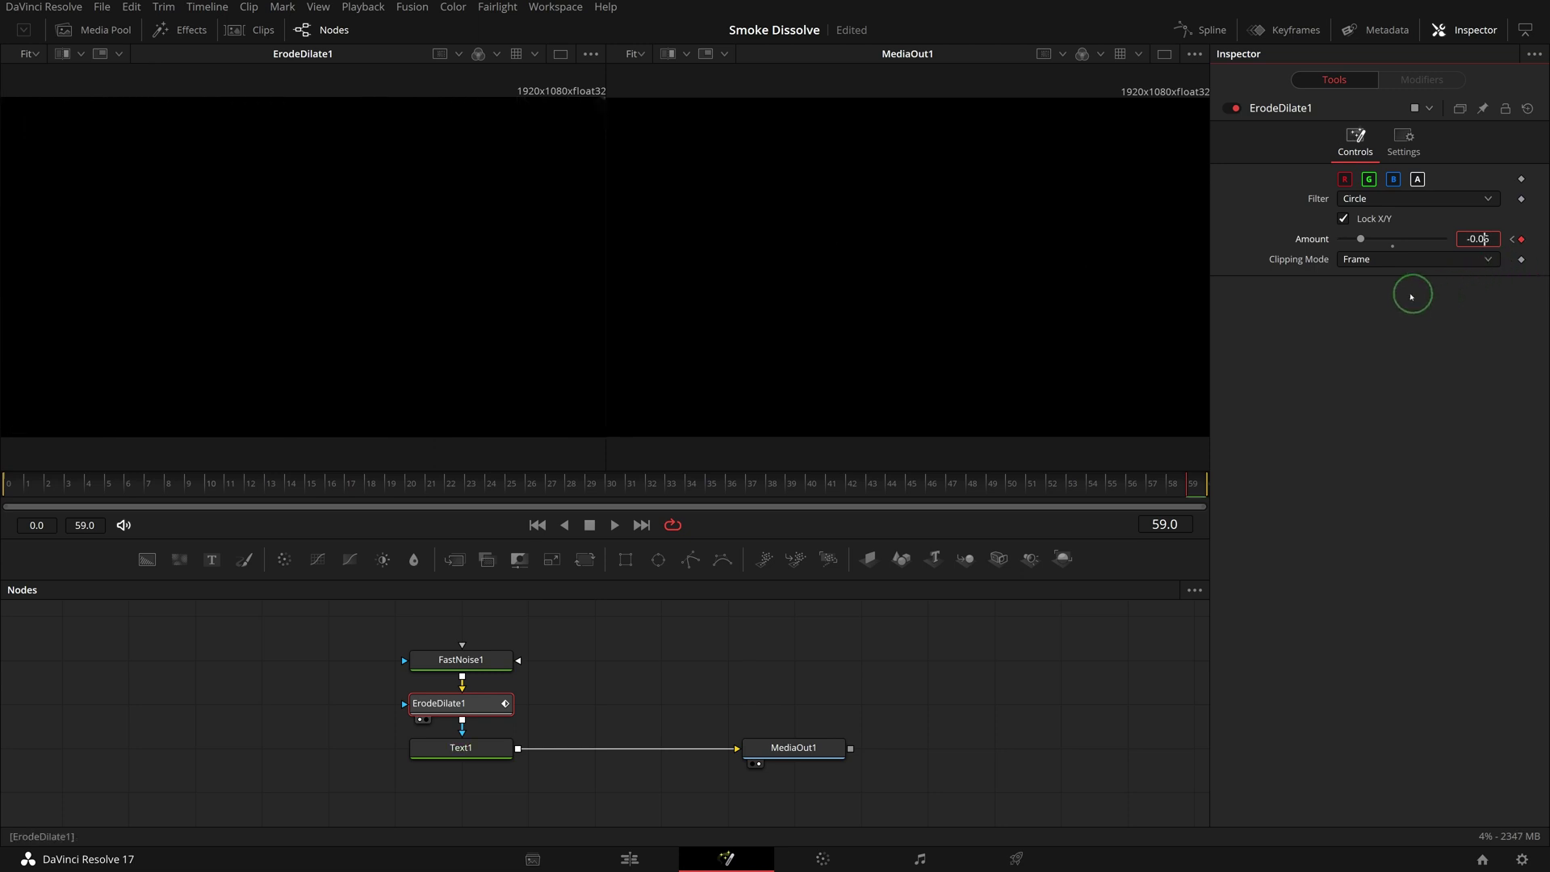
left_click_drag(1367, 241, 1367, 246)
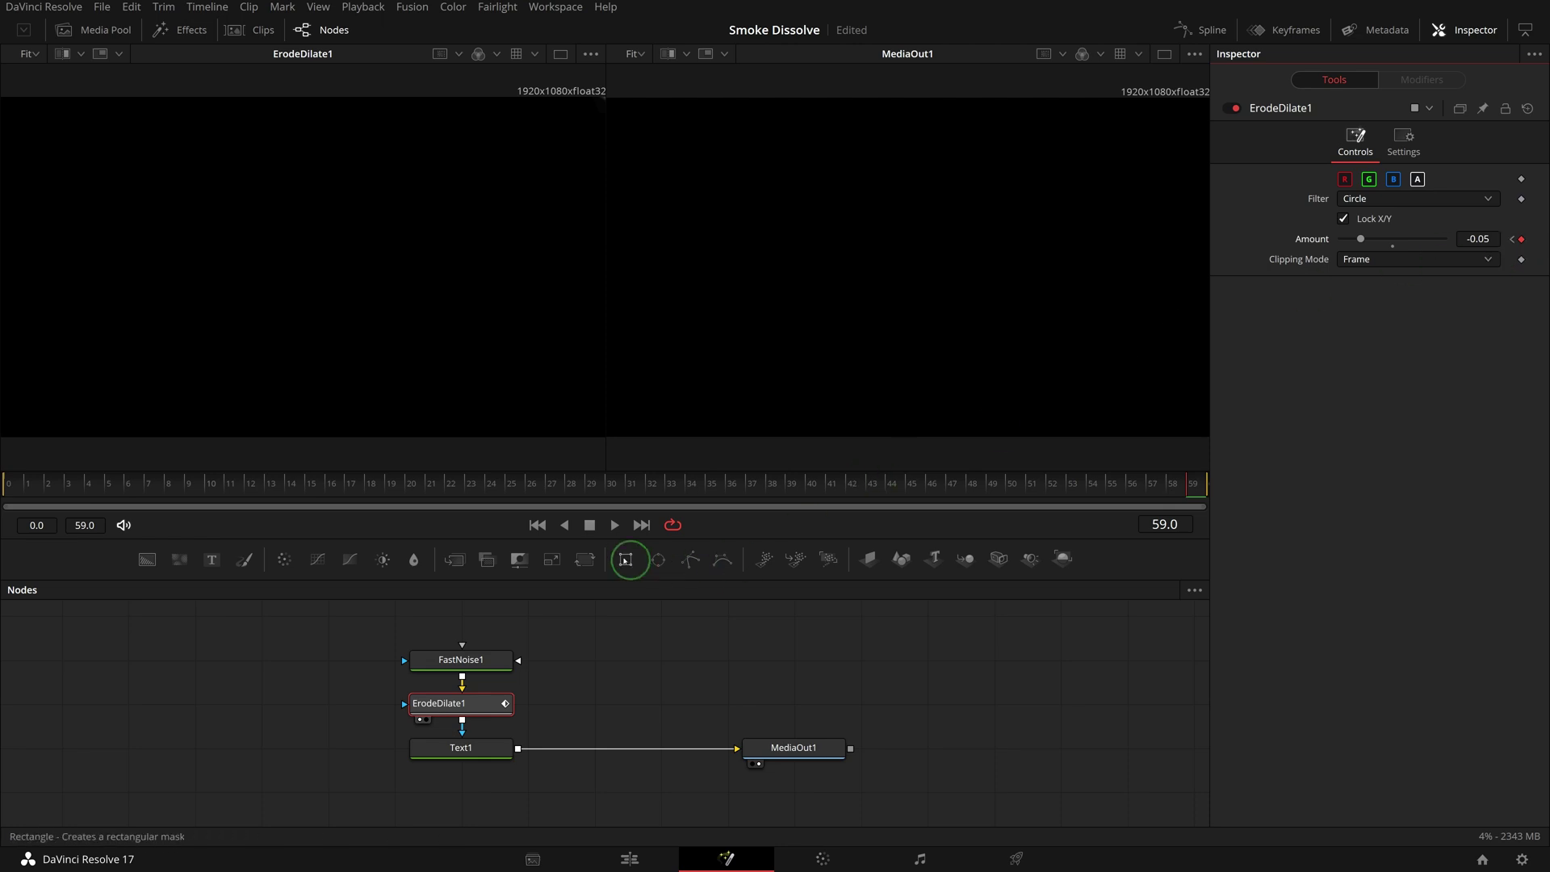
left_click(614, 526)
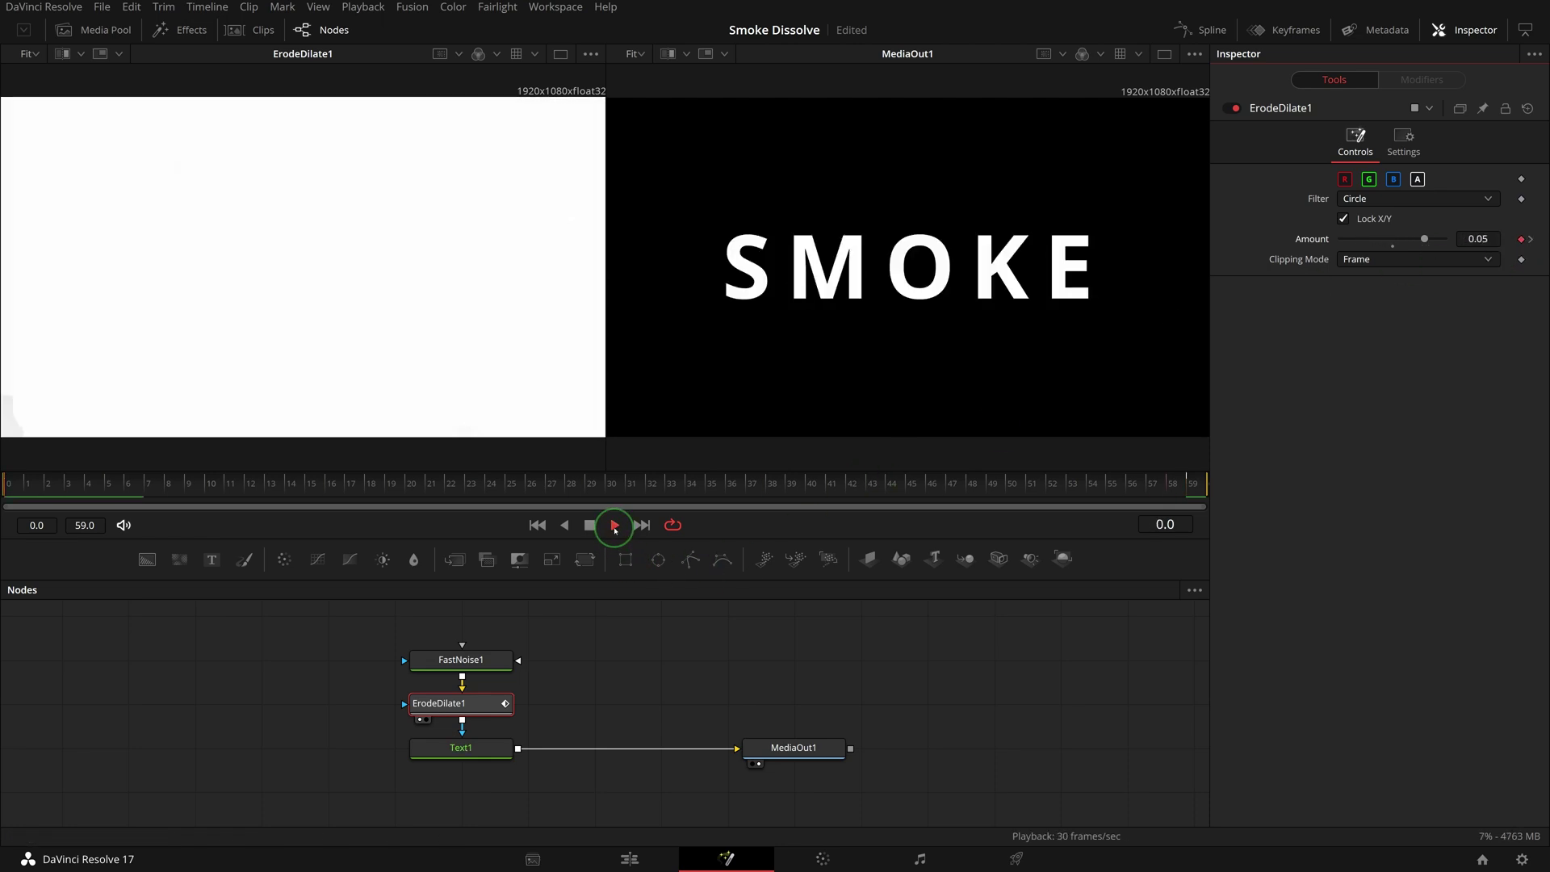
left_click(614, 526)
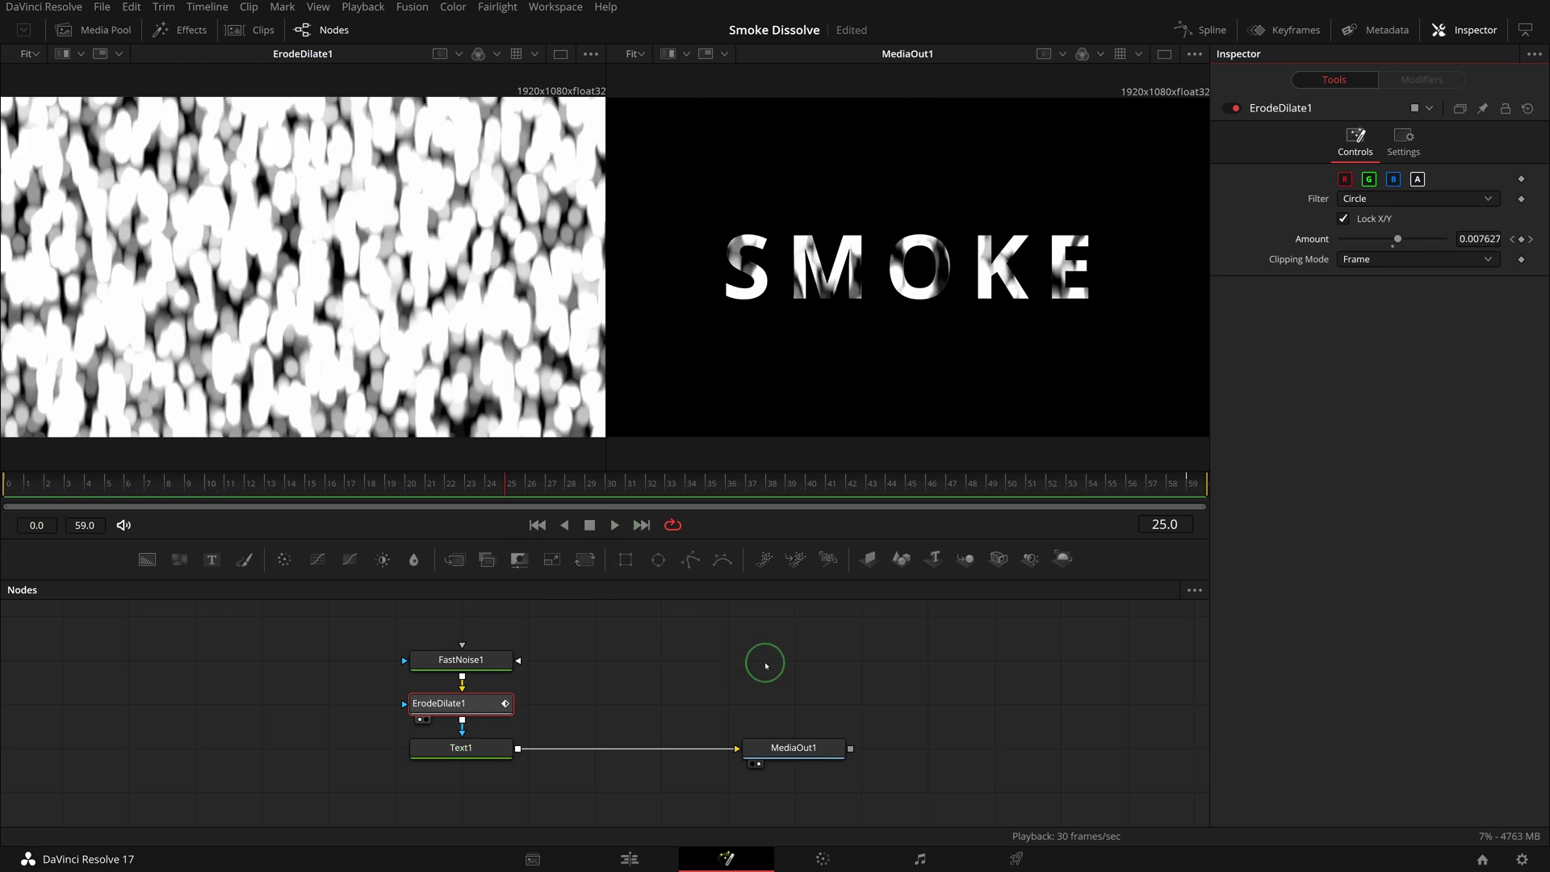
left_click(263, 486)
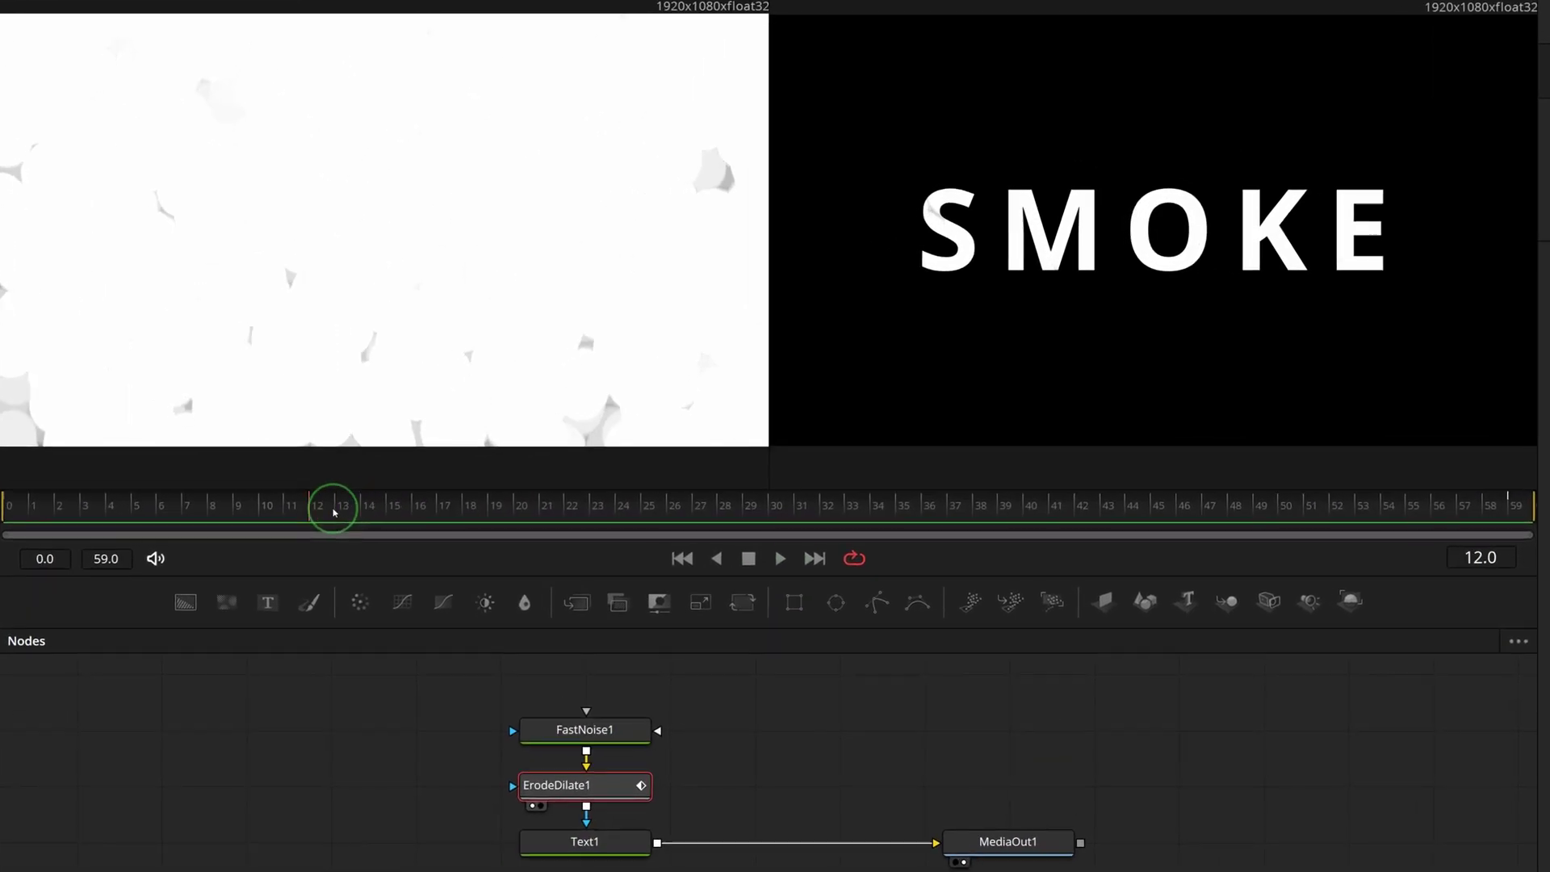
left_click_drag(333, 512, 463, 512)
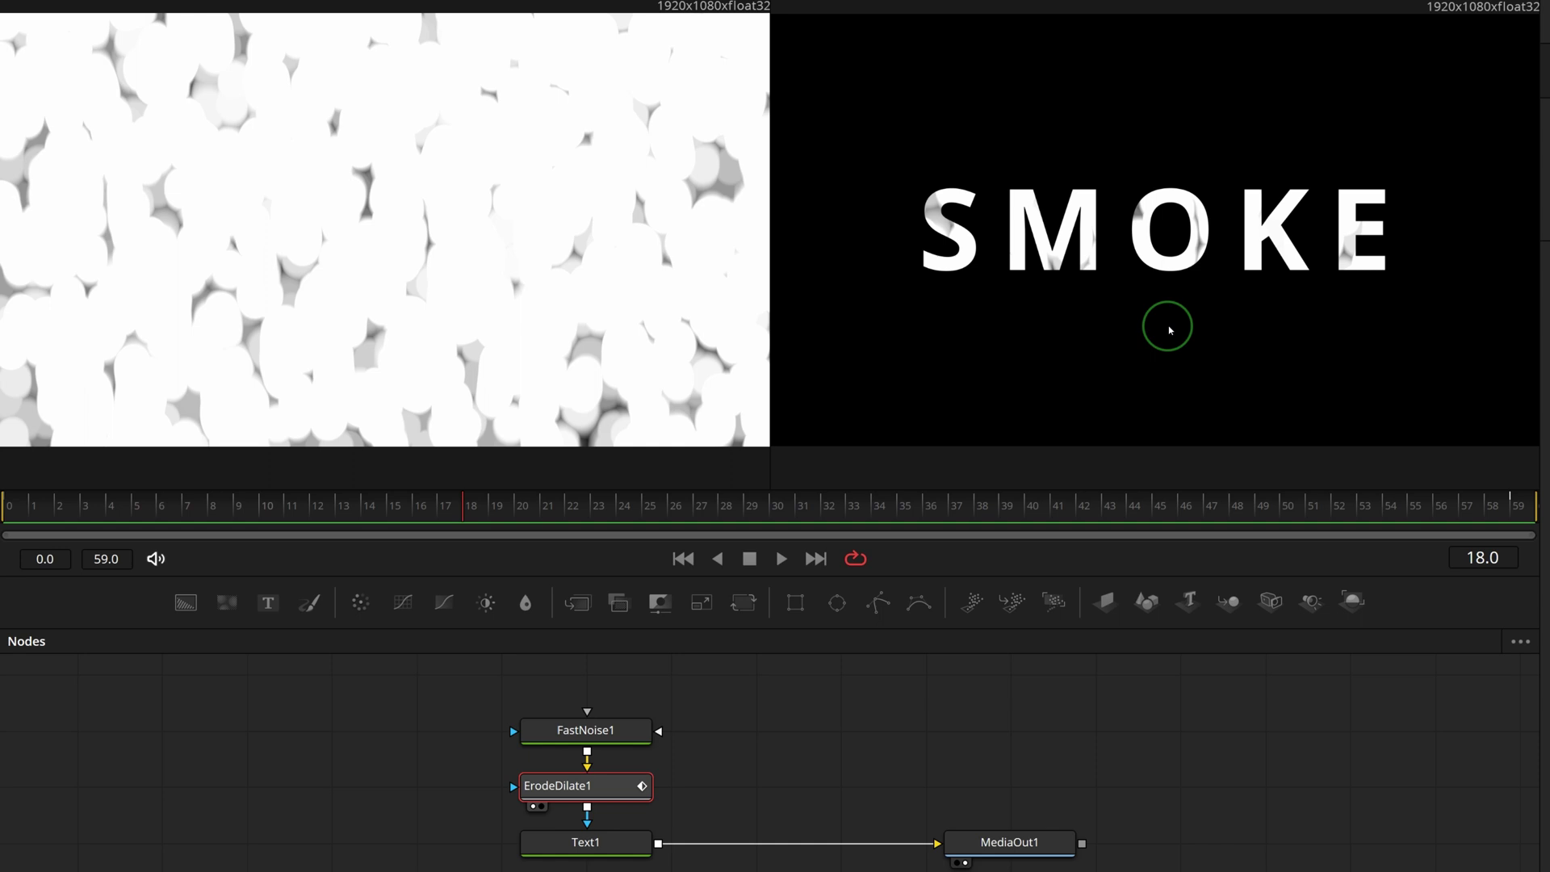
scroll(1176, 331, "up", 3)
scroll(1189, 363, "up", 2)
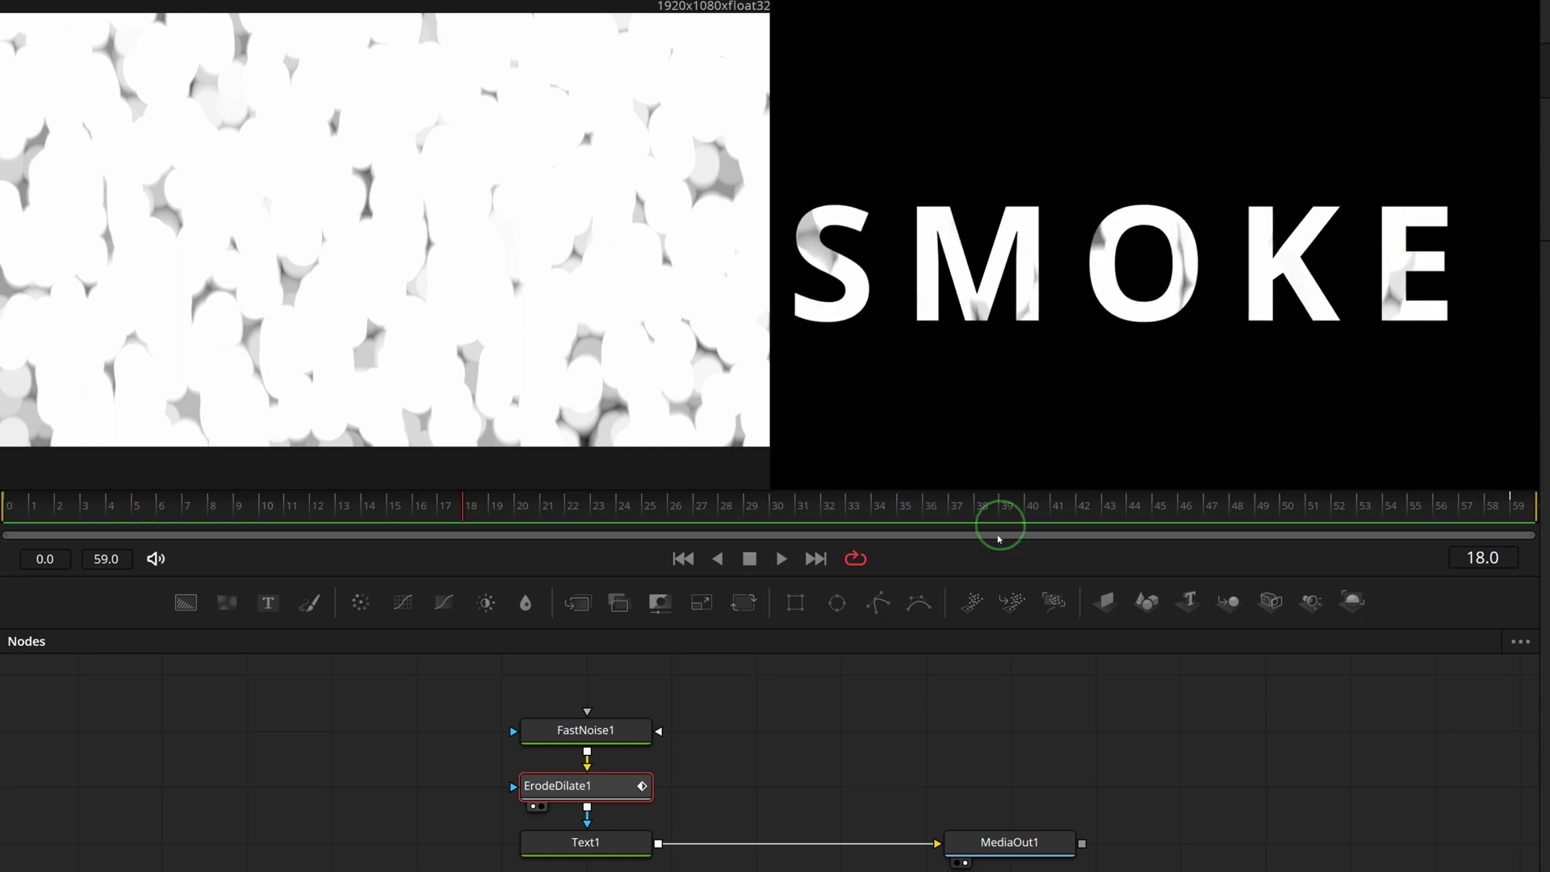
Step: Move the noise nodes up, insert a Blur node above Text1, and set Blur Size to 3.1
left_click_drag(637, 731, 637, 674)
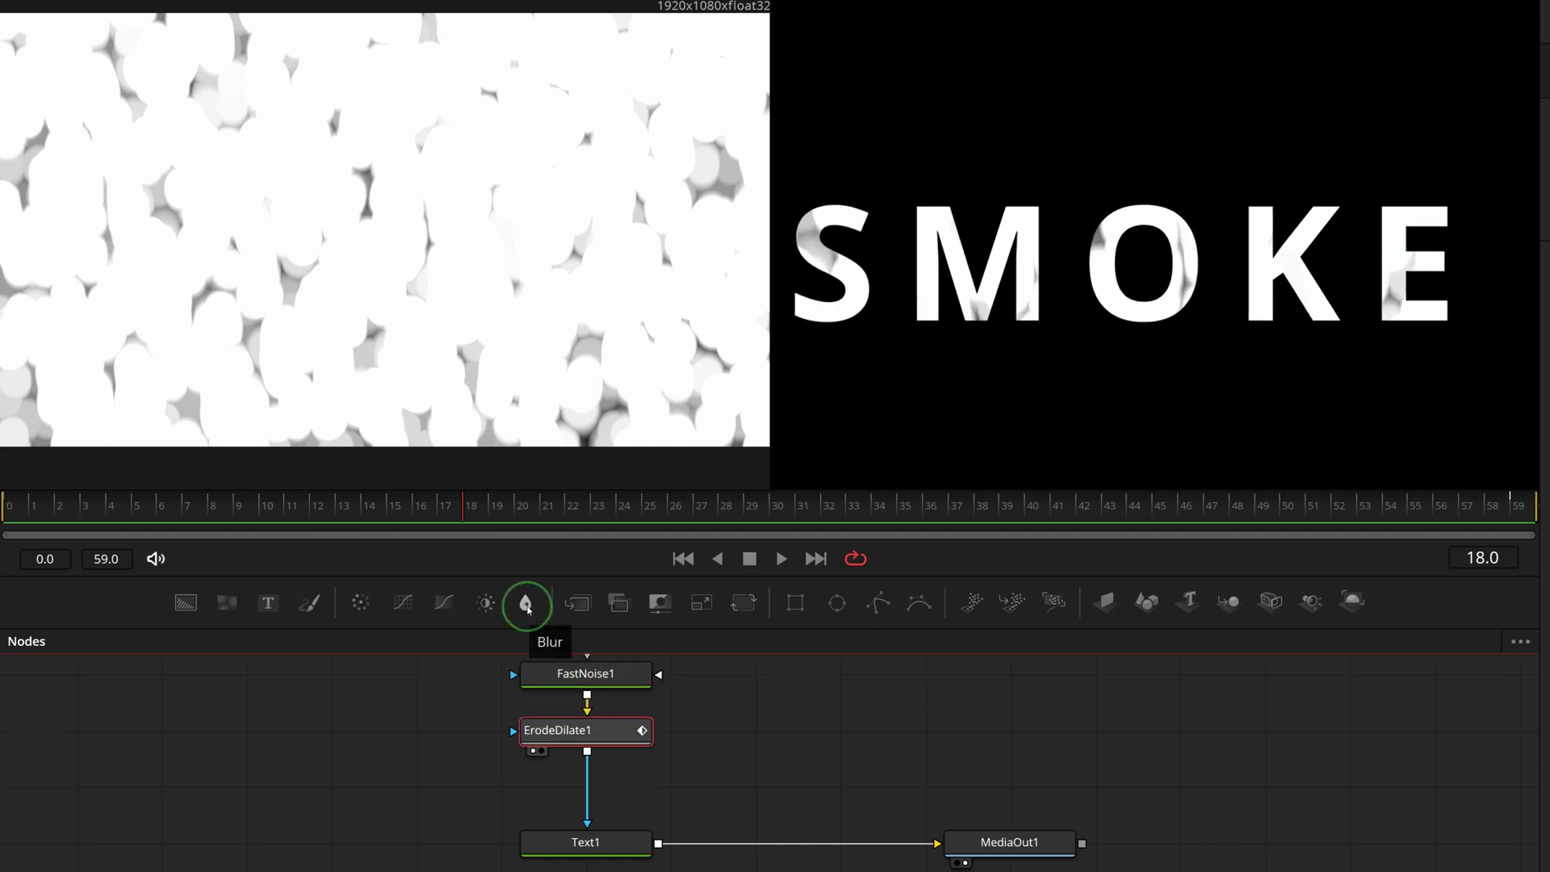
left_click_drag(527, 609, 613, 792)
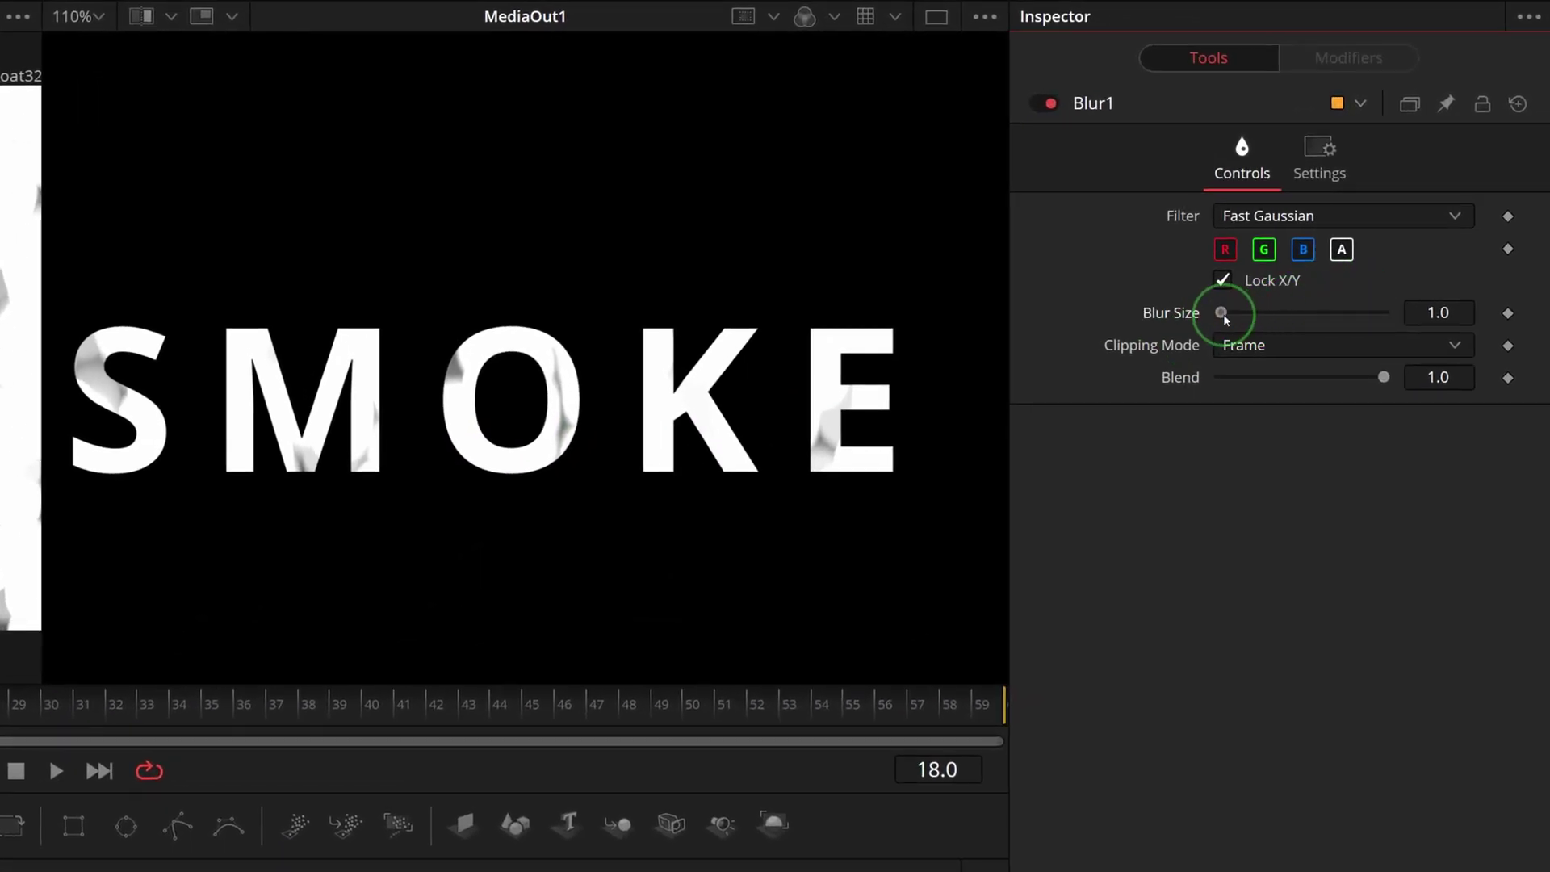
left_click_drag(1224, 312, 1228, 313)
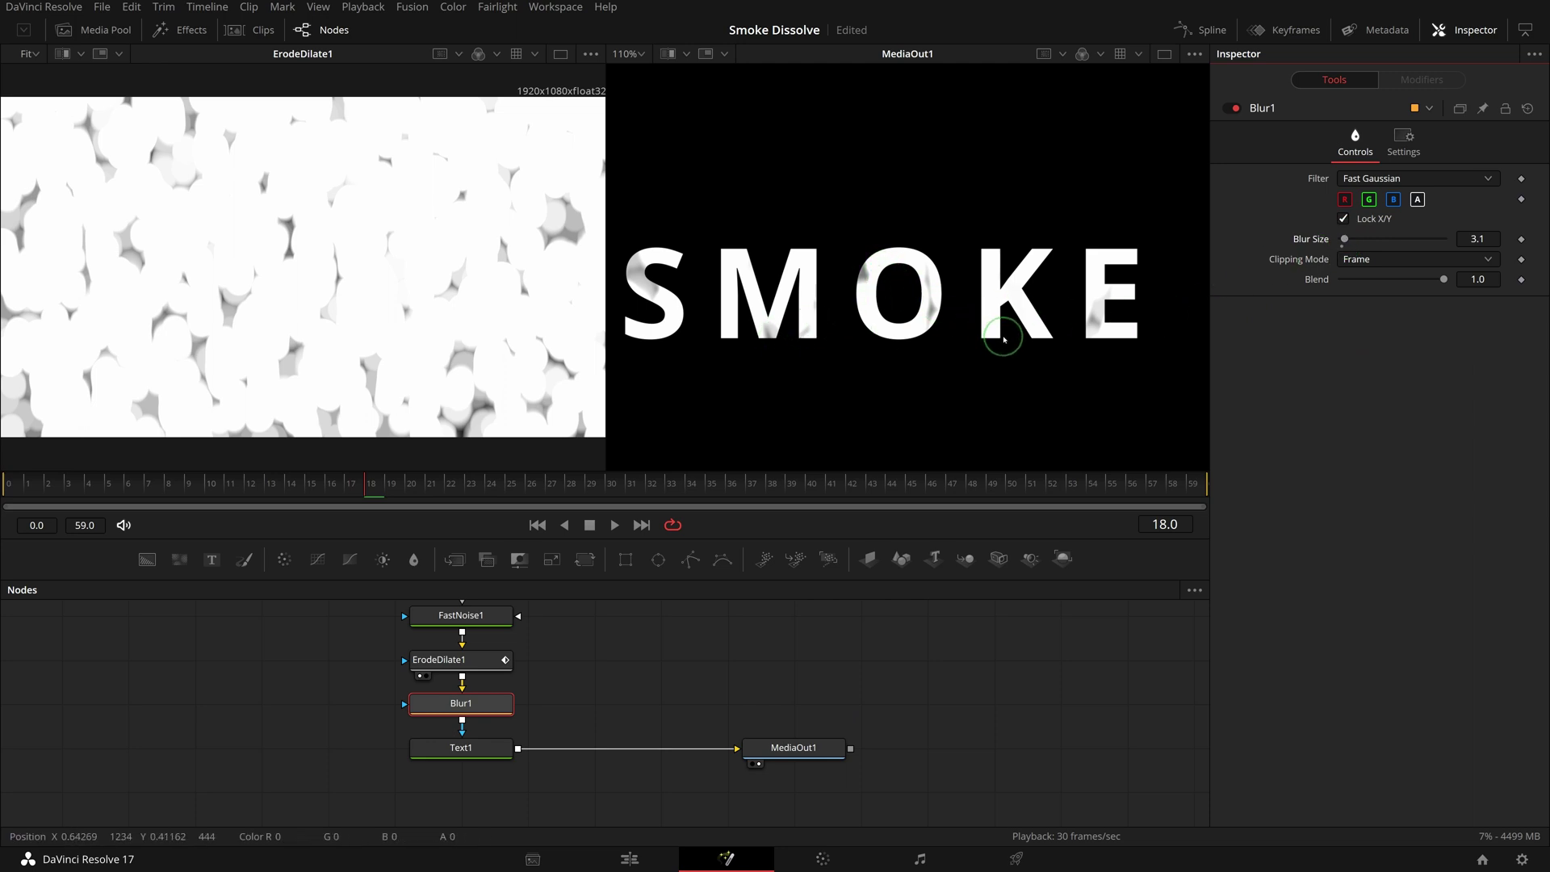
Step: Add a Displace node after Text1 via the 'displace' search, plus a second FastNoise node
left_click(460, 746)
key("shift+space")
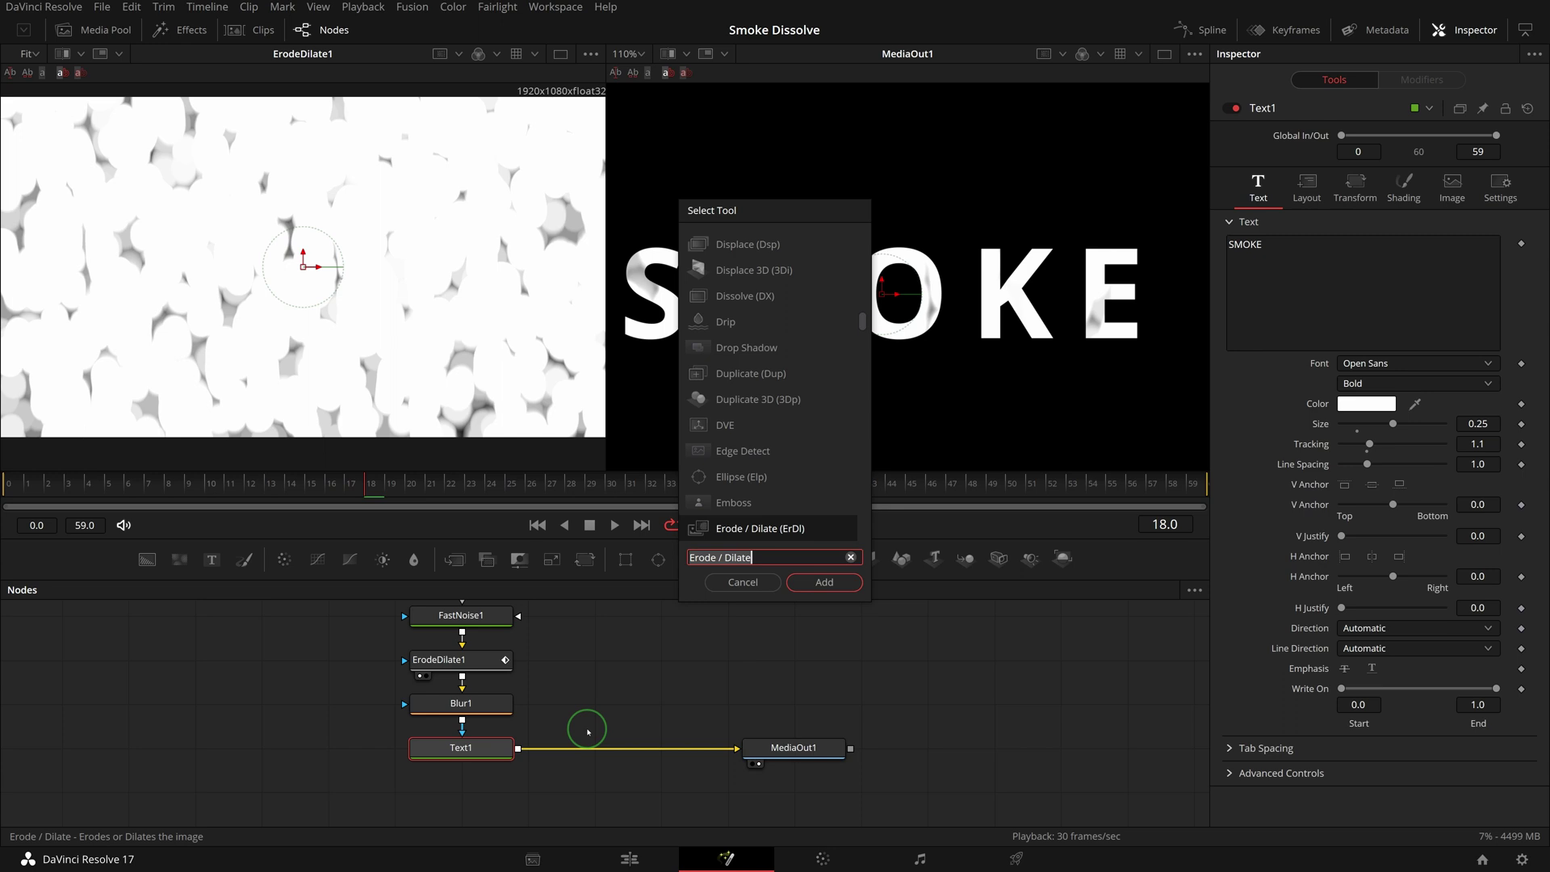
type("displa")
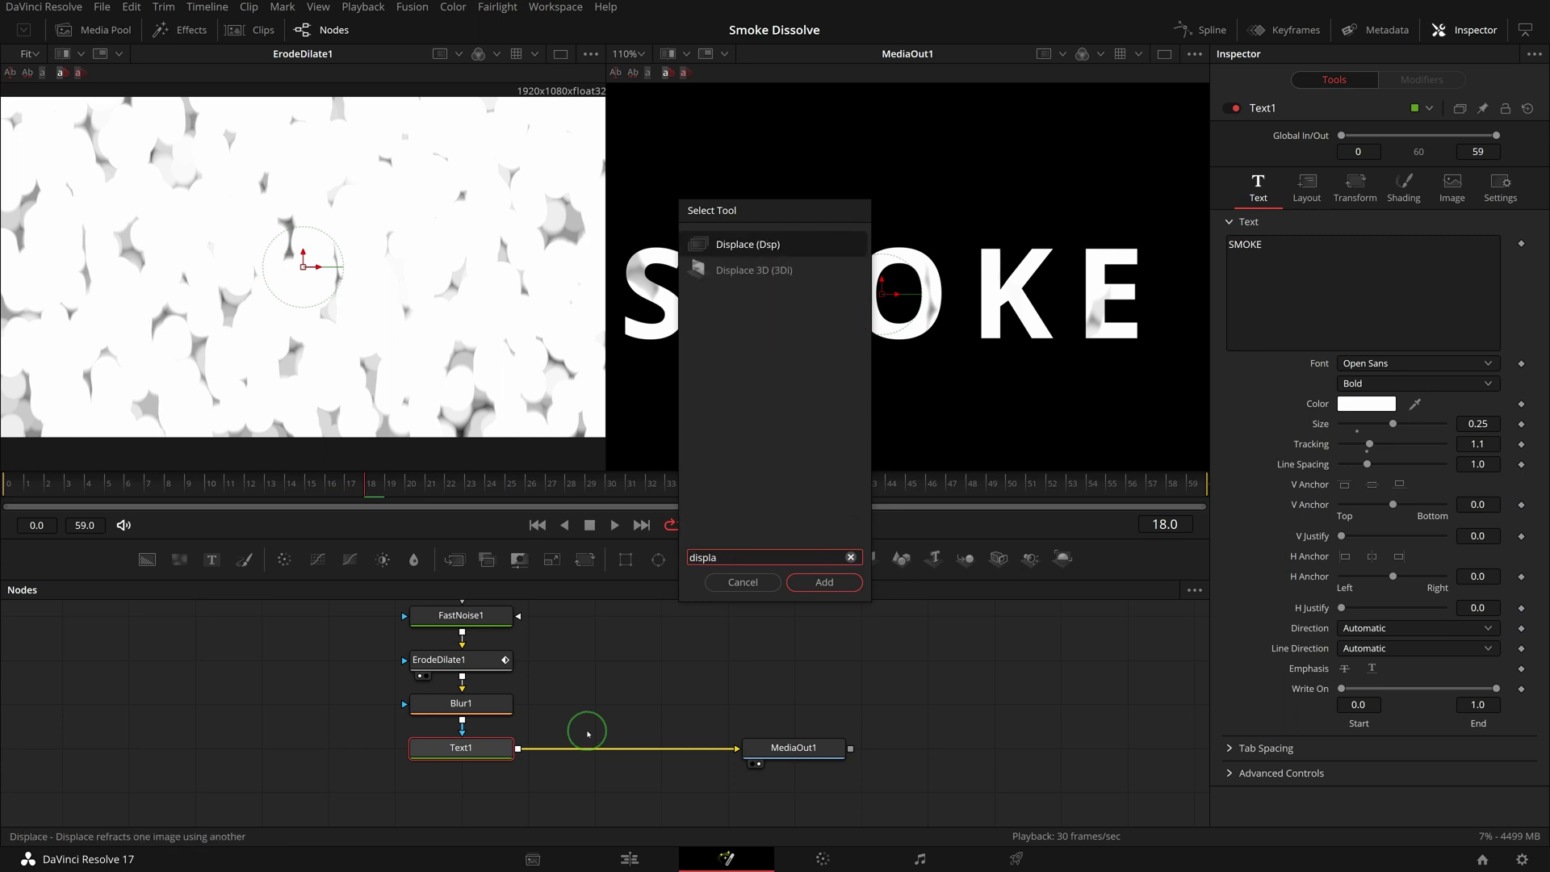
type("ce")
left_click(824, 582)
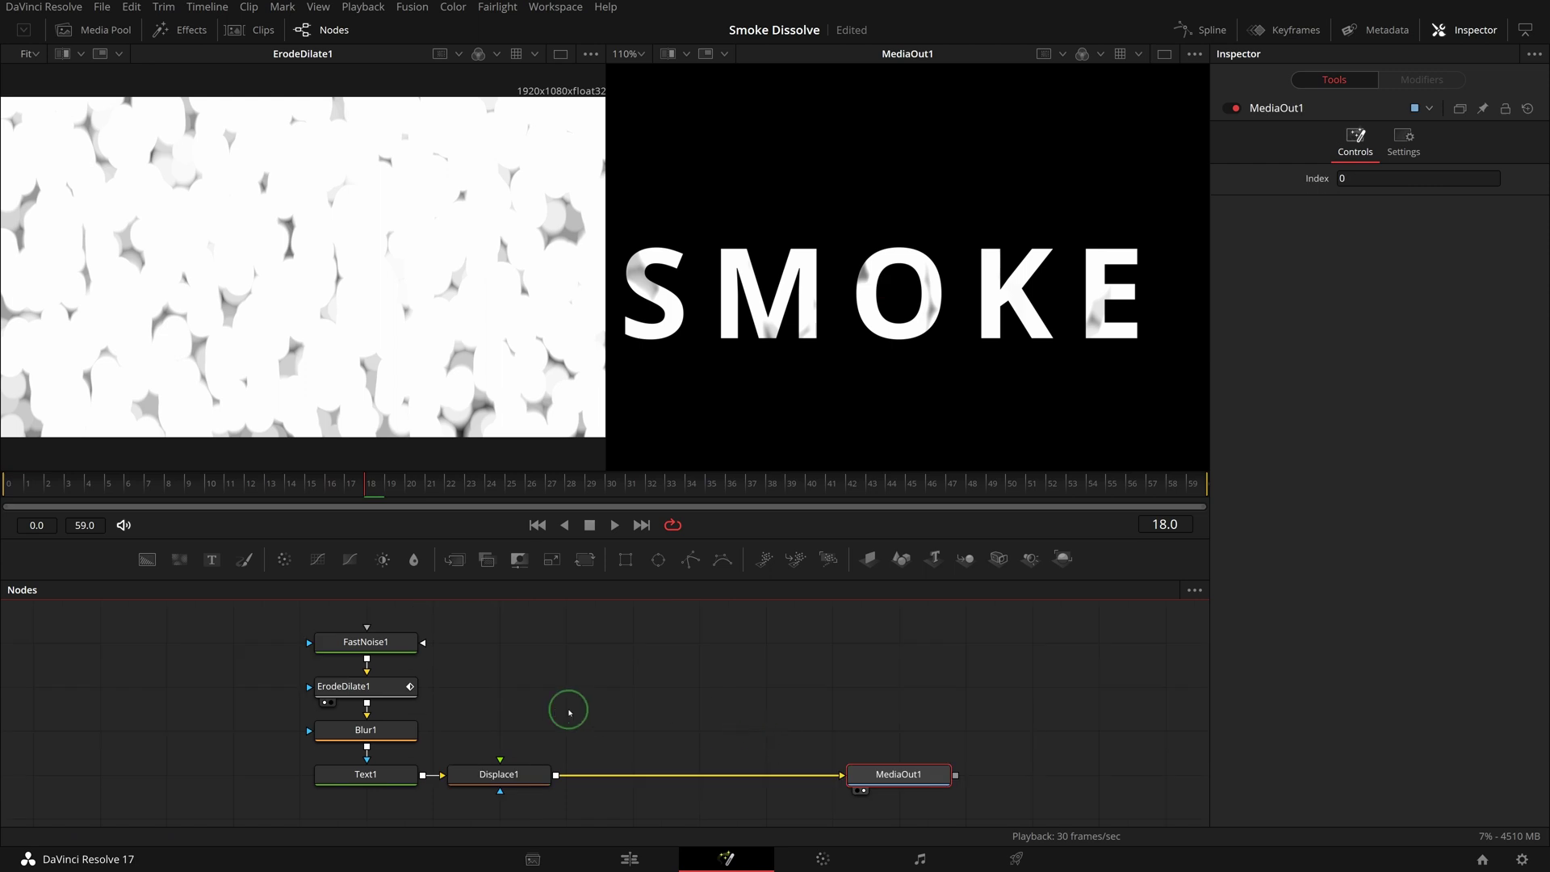
left_click_drag(179, 557, 502, 767)
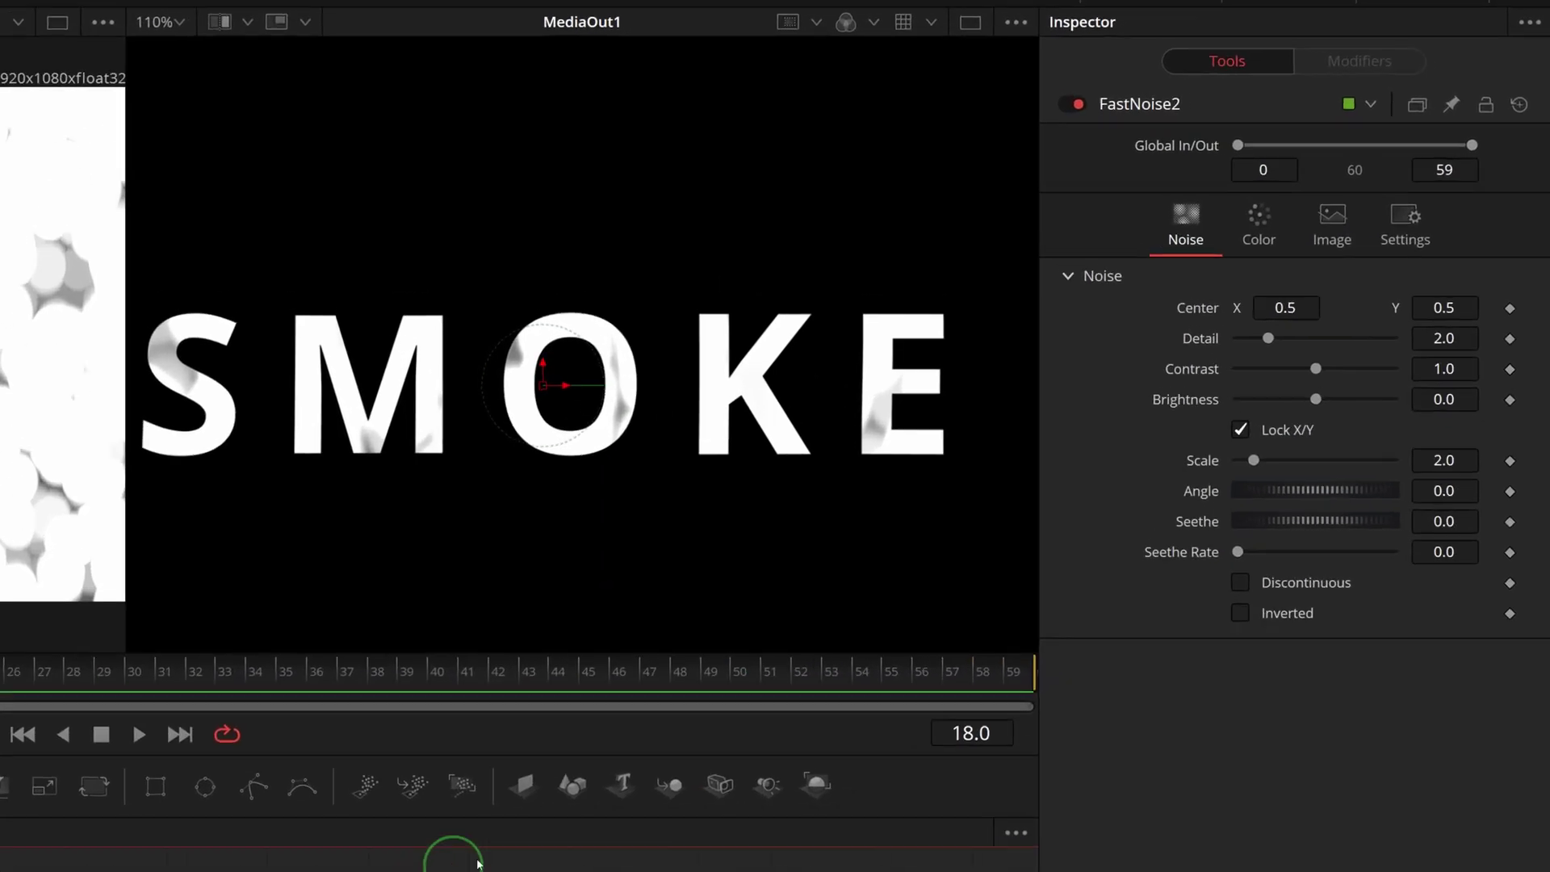
Step: Give FastNoise2 a Contrast of 5.0 and Brightness of 1.0
left_click(1436, 349)
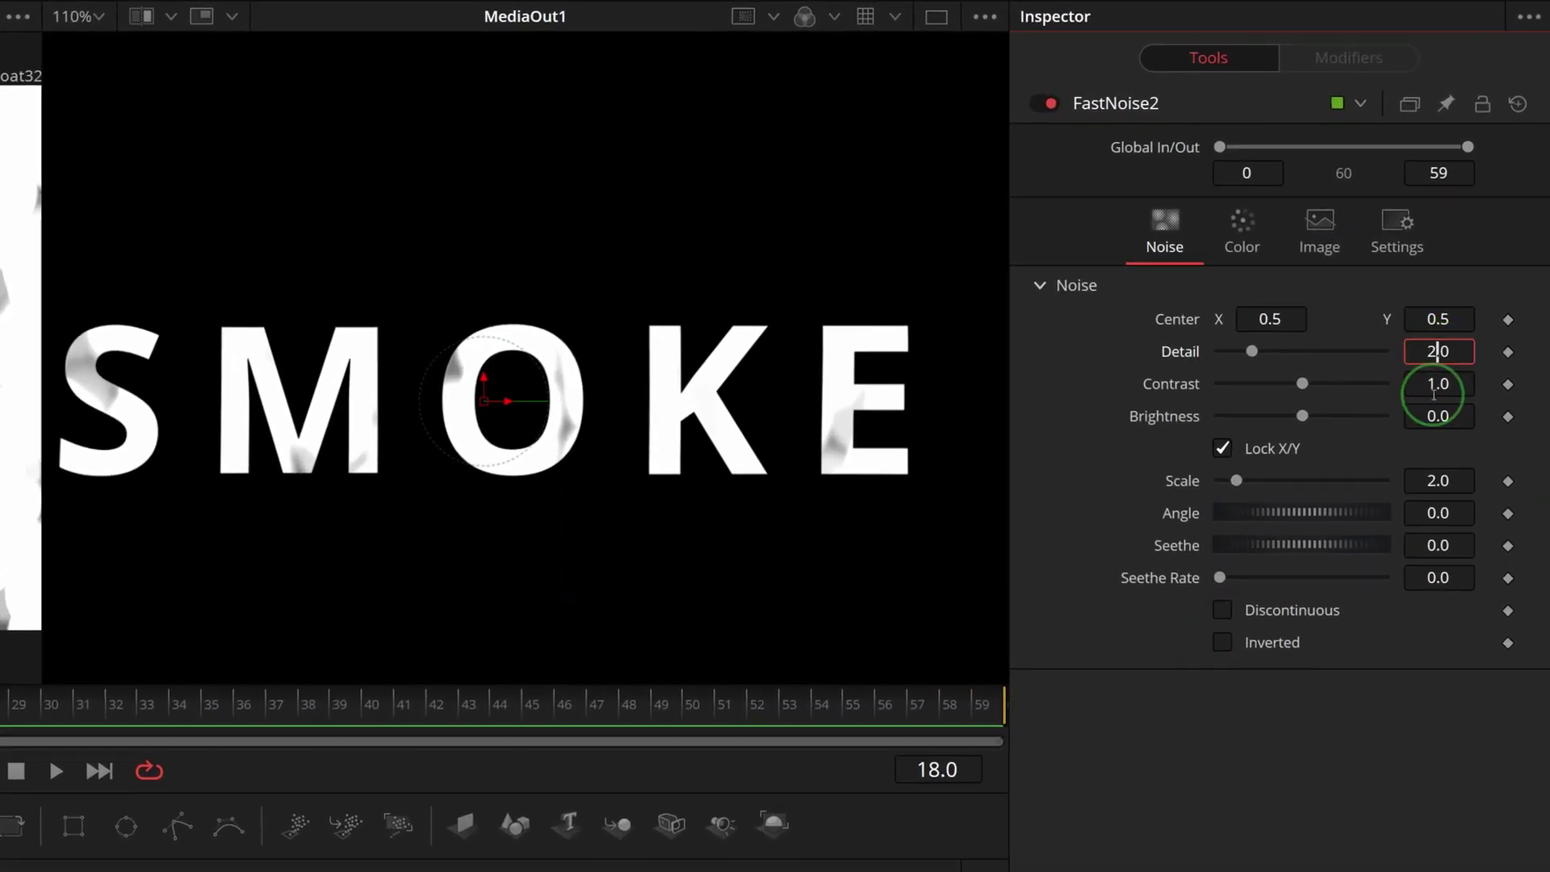
left_click_drag(1316, 393, 1416, 399)
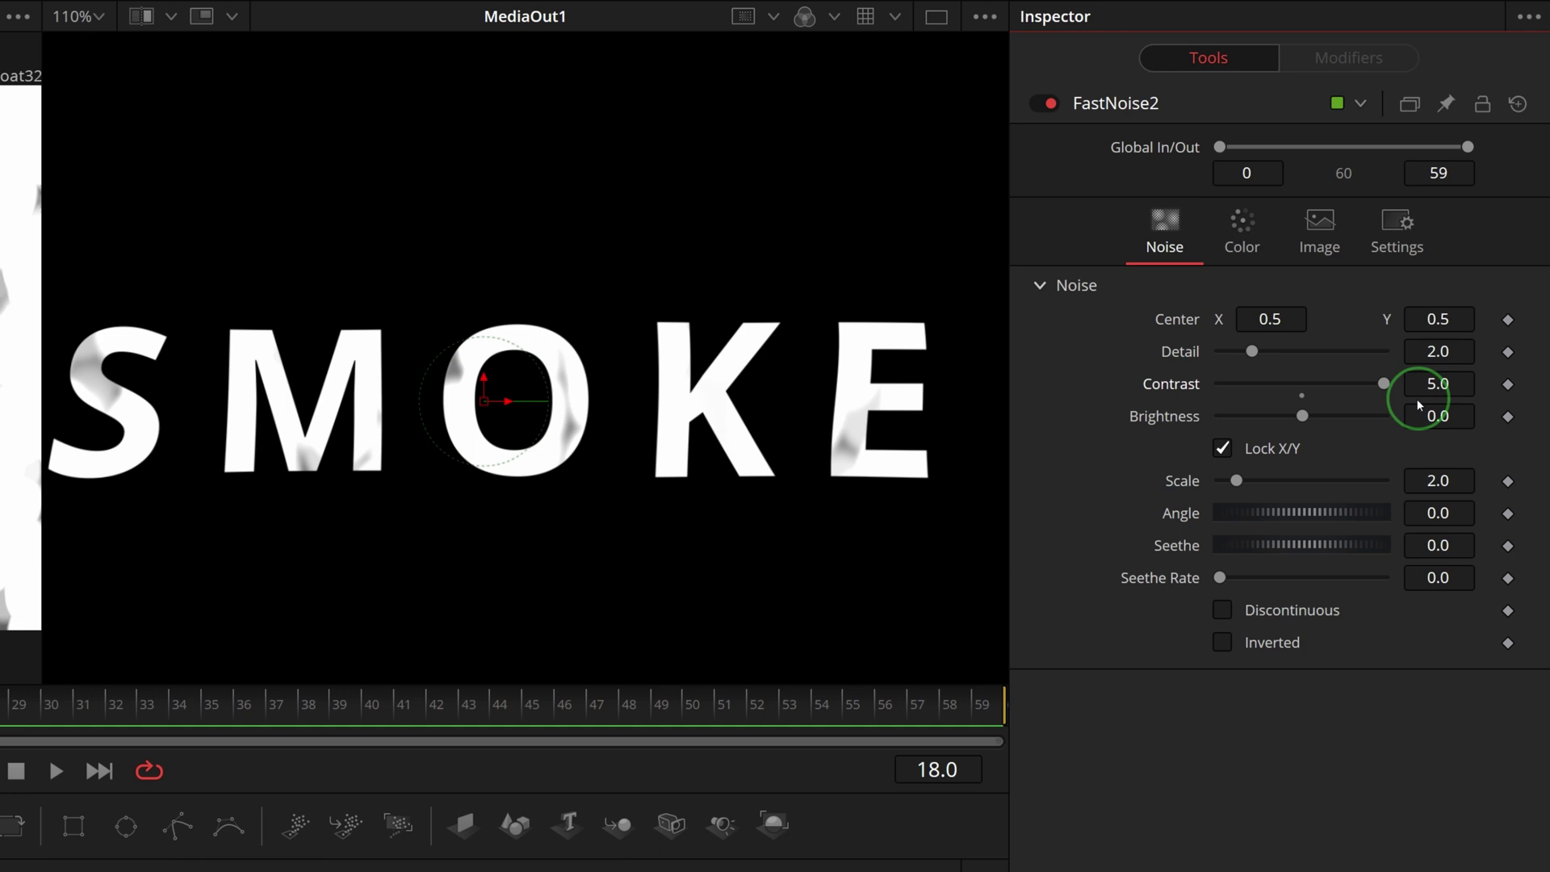
left_click_drag(1308, 414, 1446, 415)
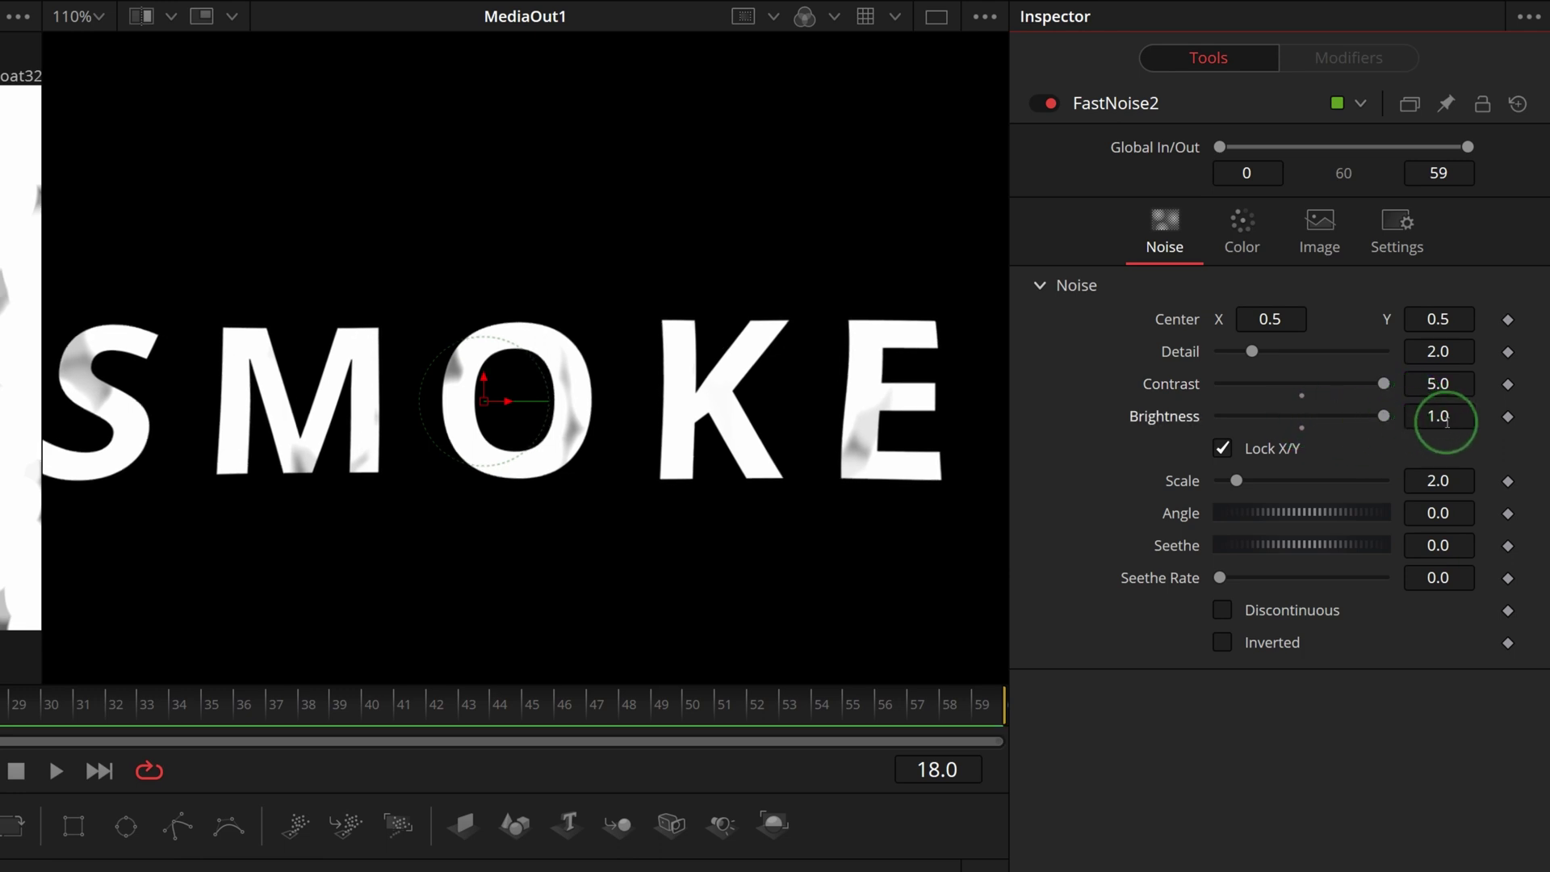
left_click(848, 422)
key("ctrl+f")
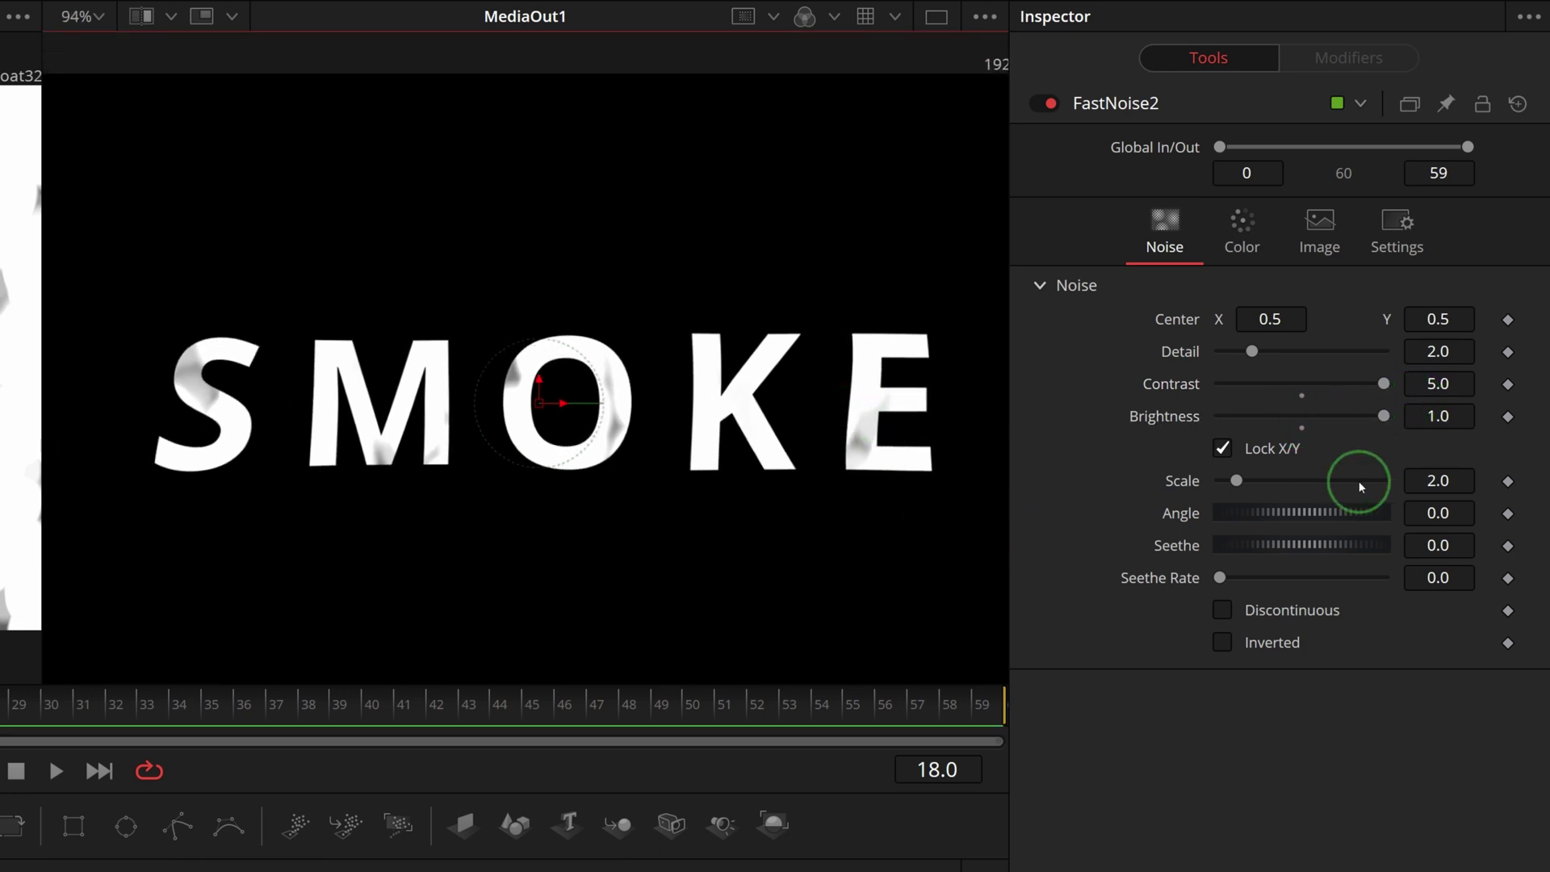
Step: Unlock FastNoise2's scale and set X Scale 15 and Y Scale 10, then select Displace1
left_click(1221, 448)
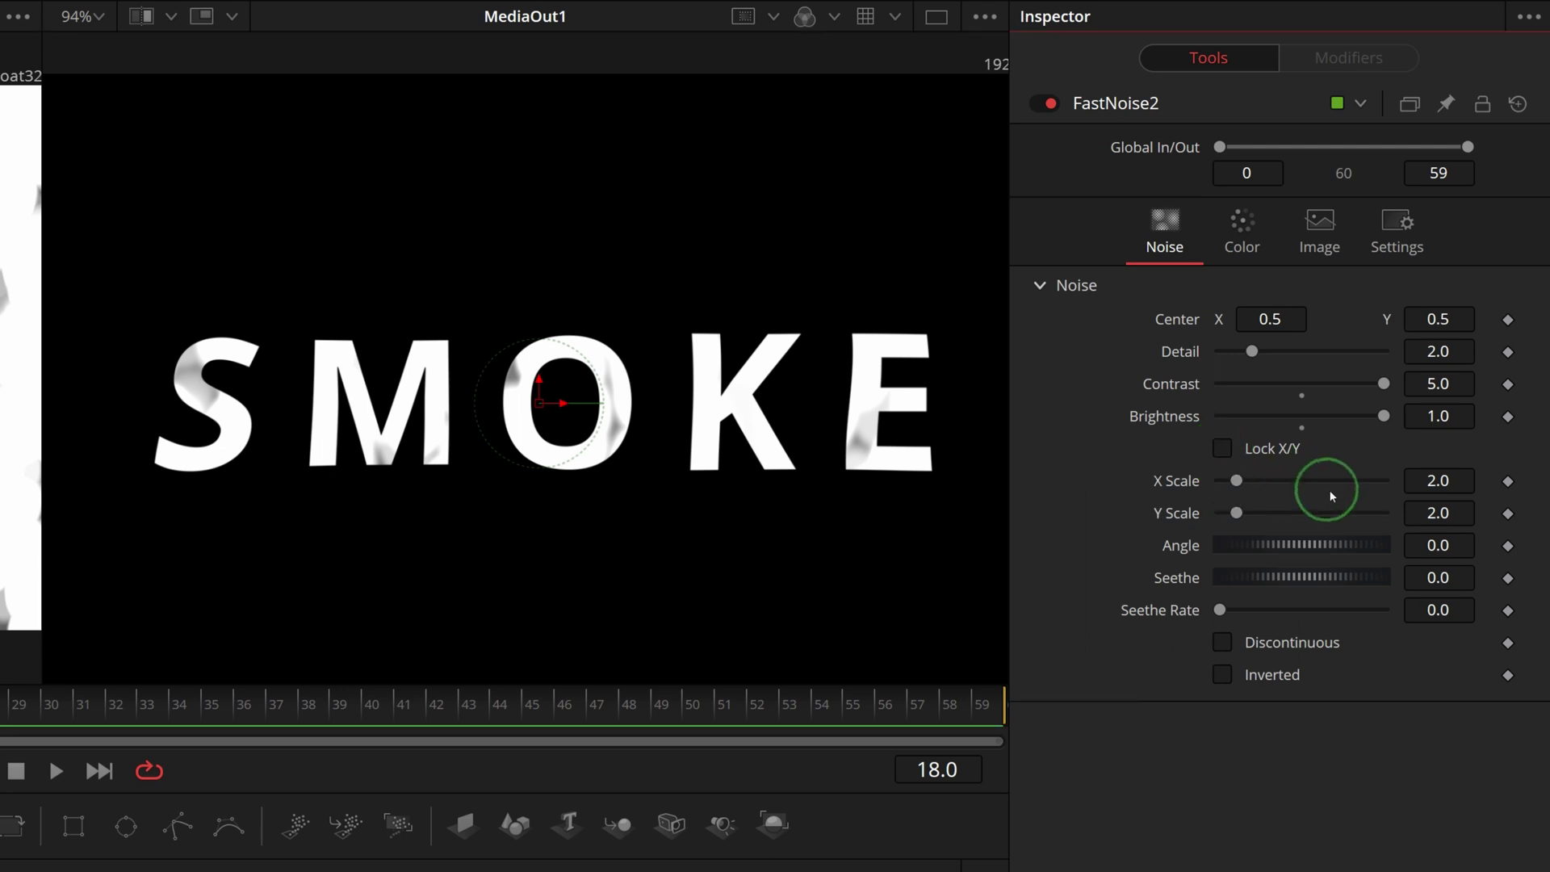
type("15")
key("Tab")
left_click(1463, 512)
type("10")
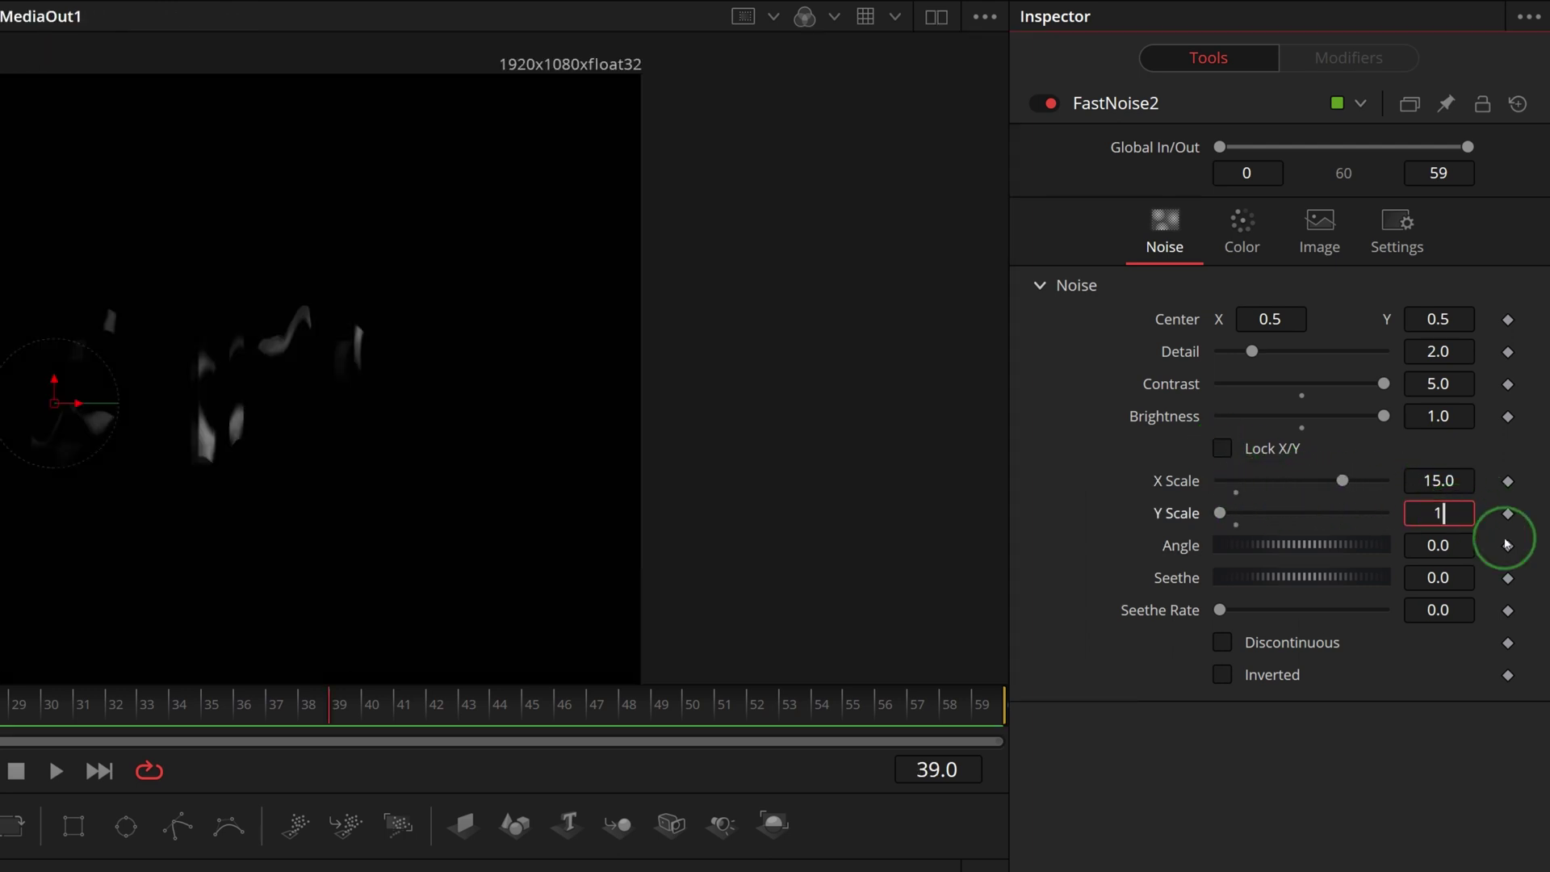
key("Tab")
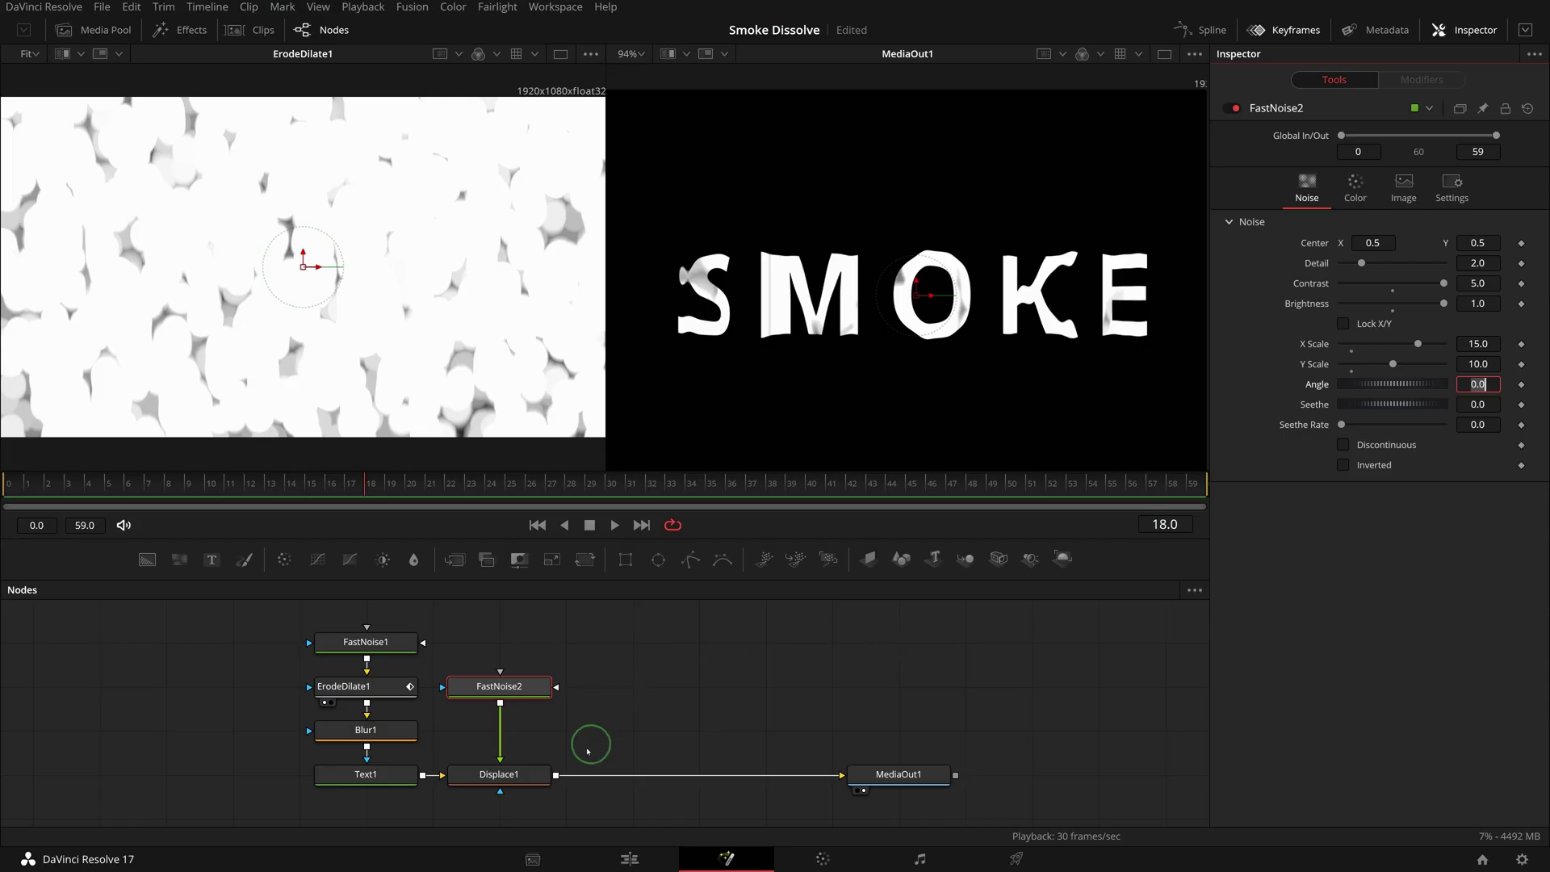
left_click(518, 777)
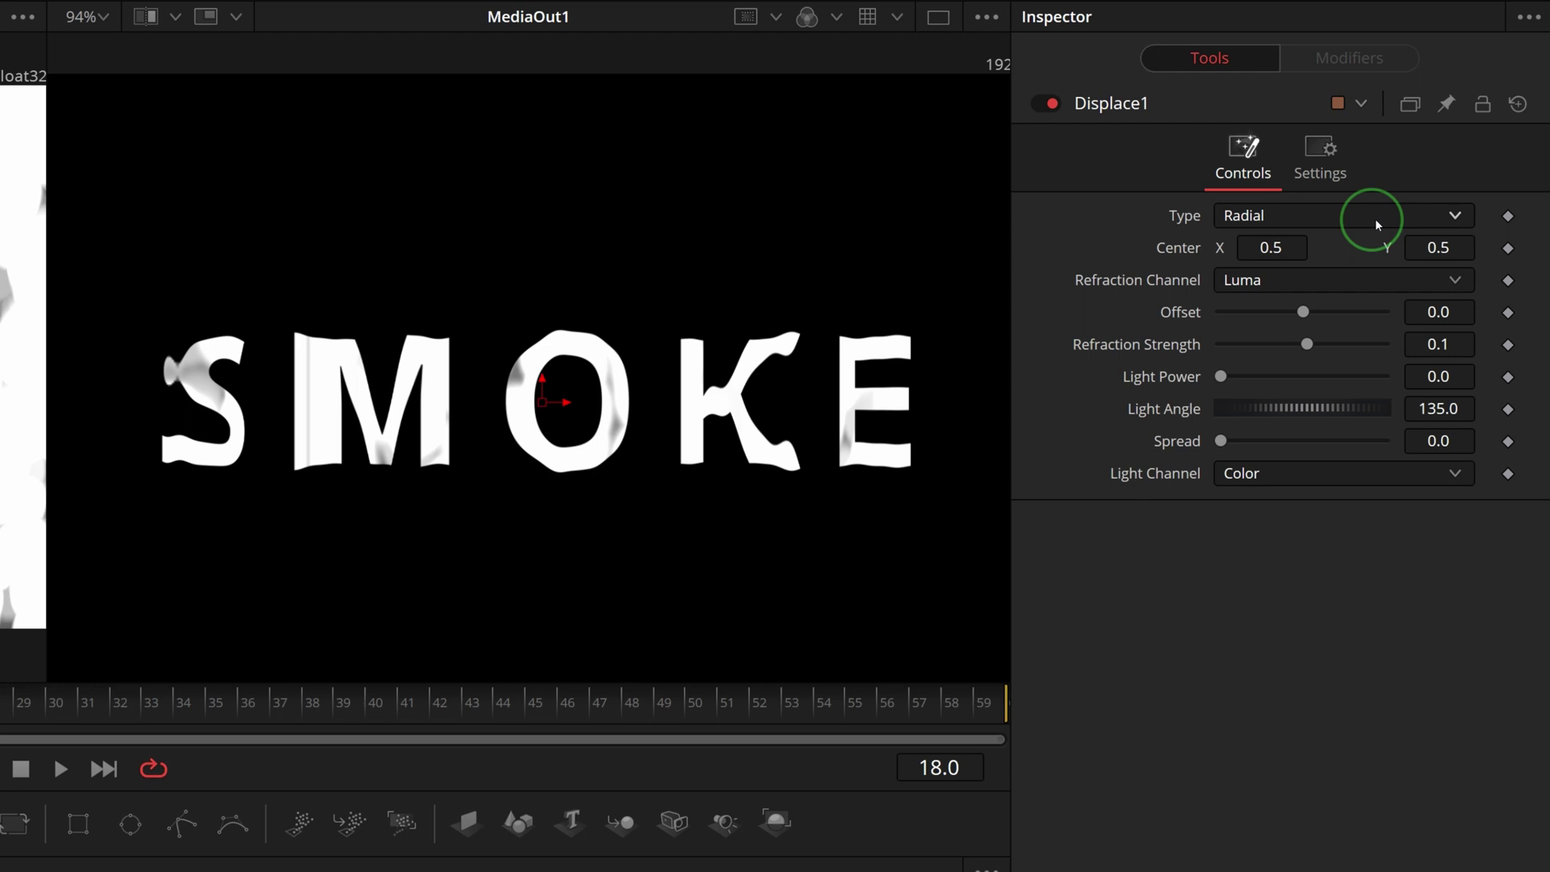
Step: Set Displace1's type to X Y, with both X and Y Channel reading Alpha
left_click(1450, 178)
left_click(1233, 277)
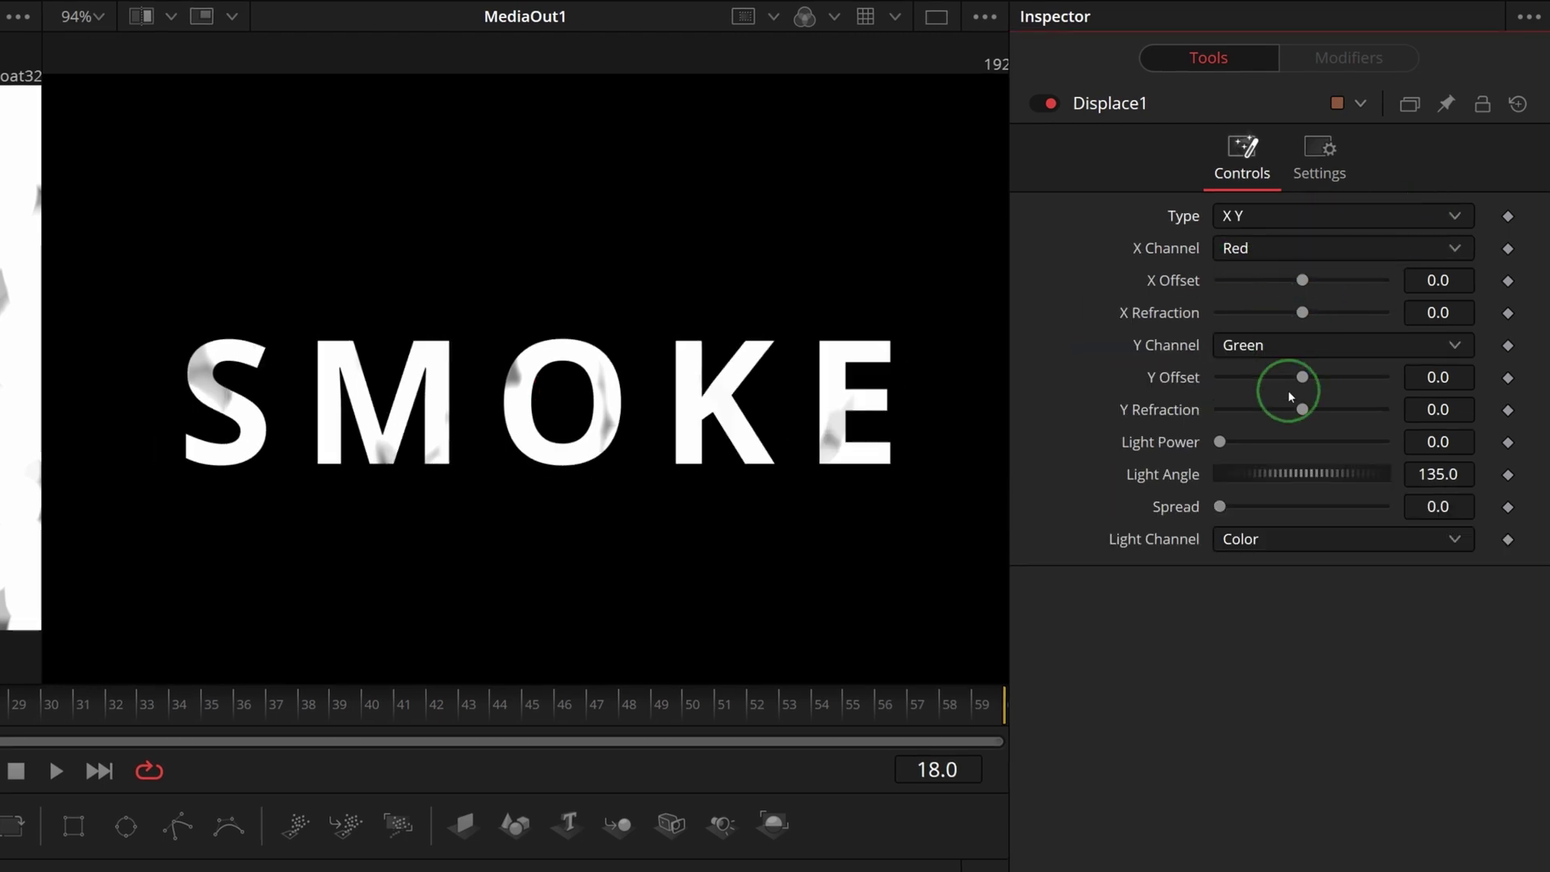
left_click(1255, 251)
left_click(1271, 376)
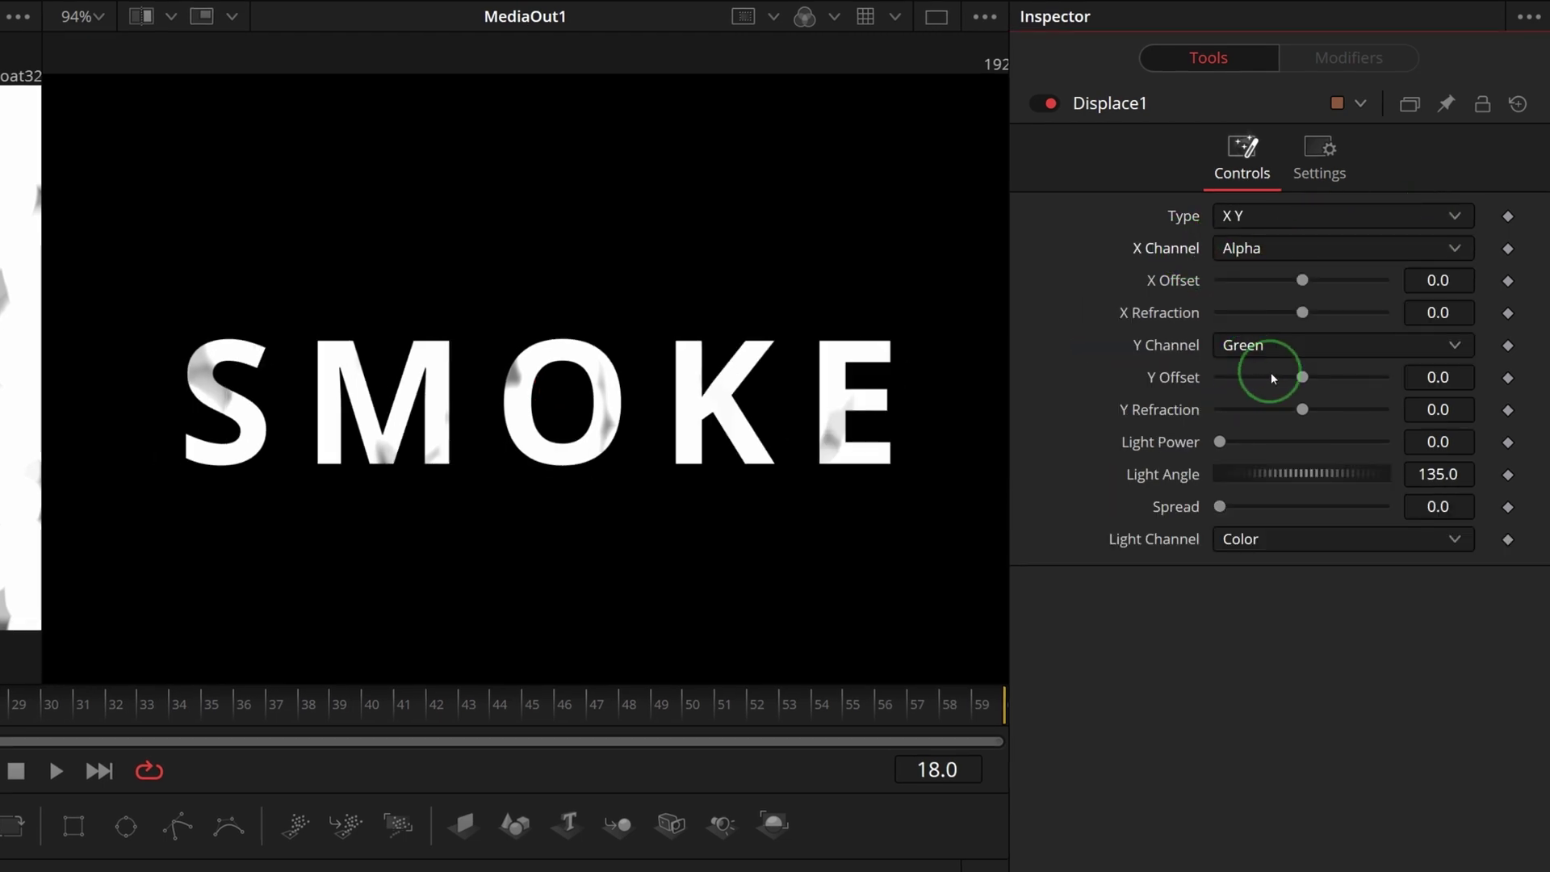
left_click(1269, 351)
left_click(1263, 460)
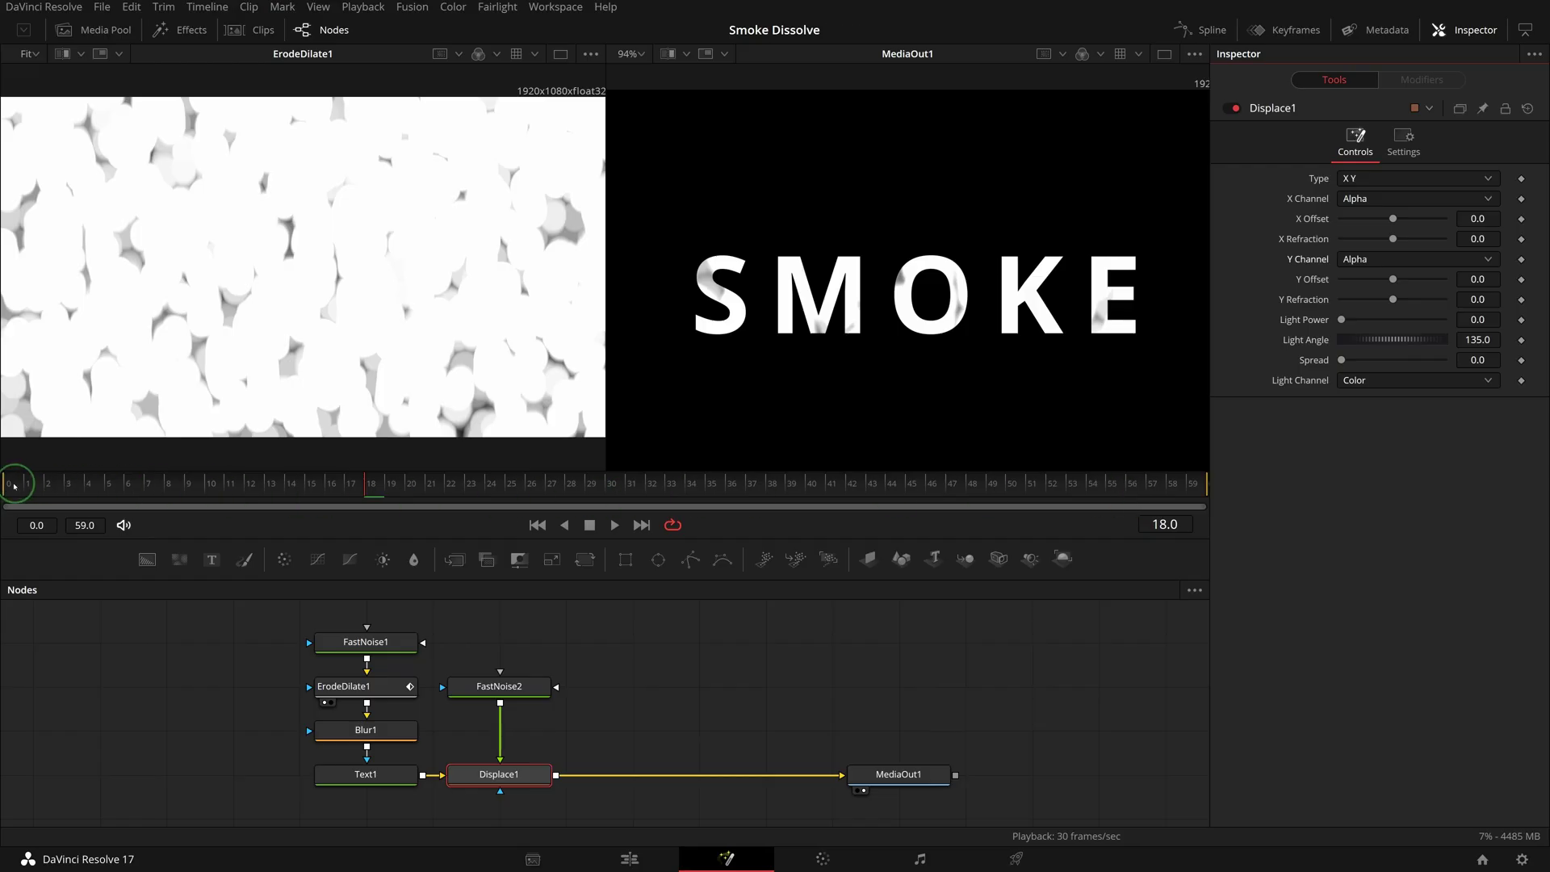
Step: At frame 0, keyframe Displace1's X and Y Refraction
left_click(7, 485)
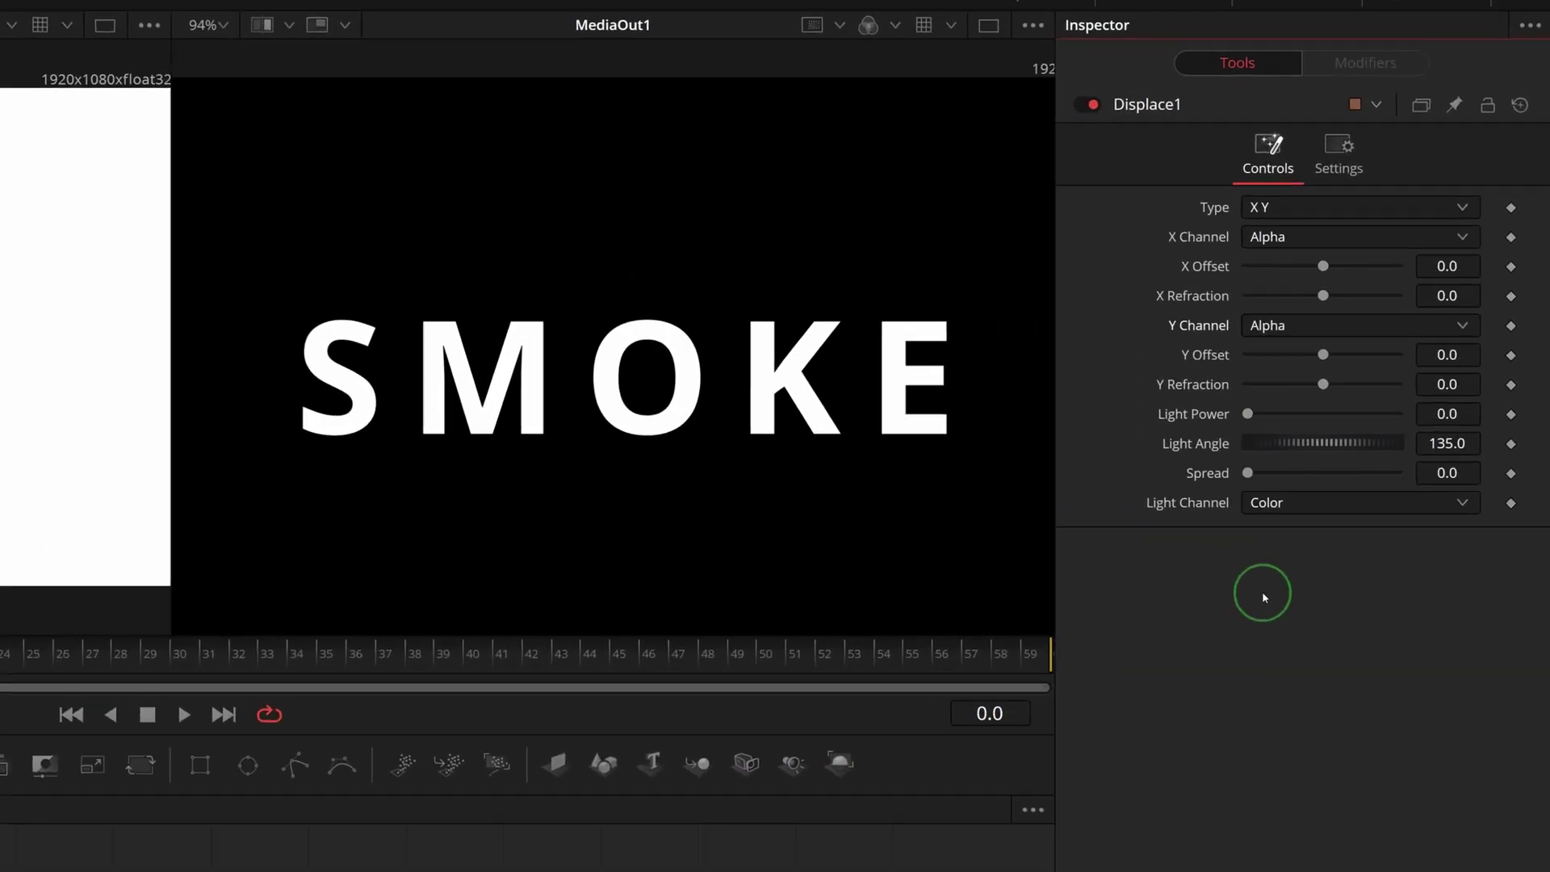
left_click(1507, 312)
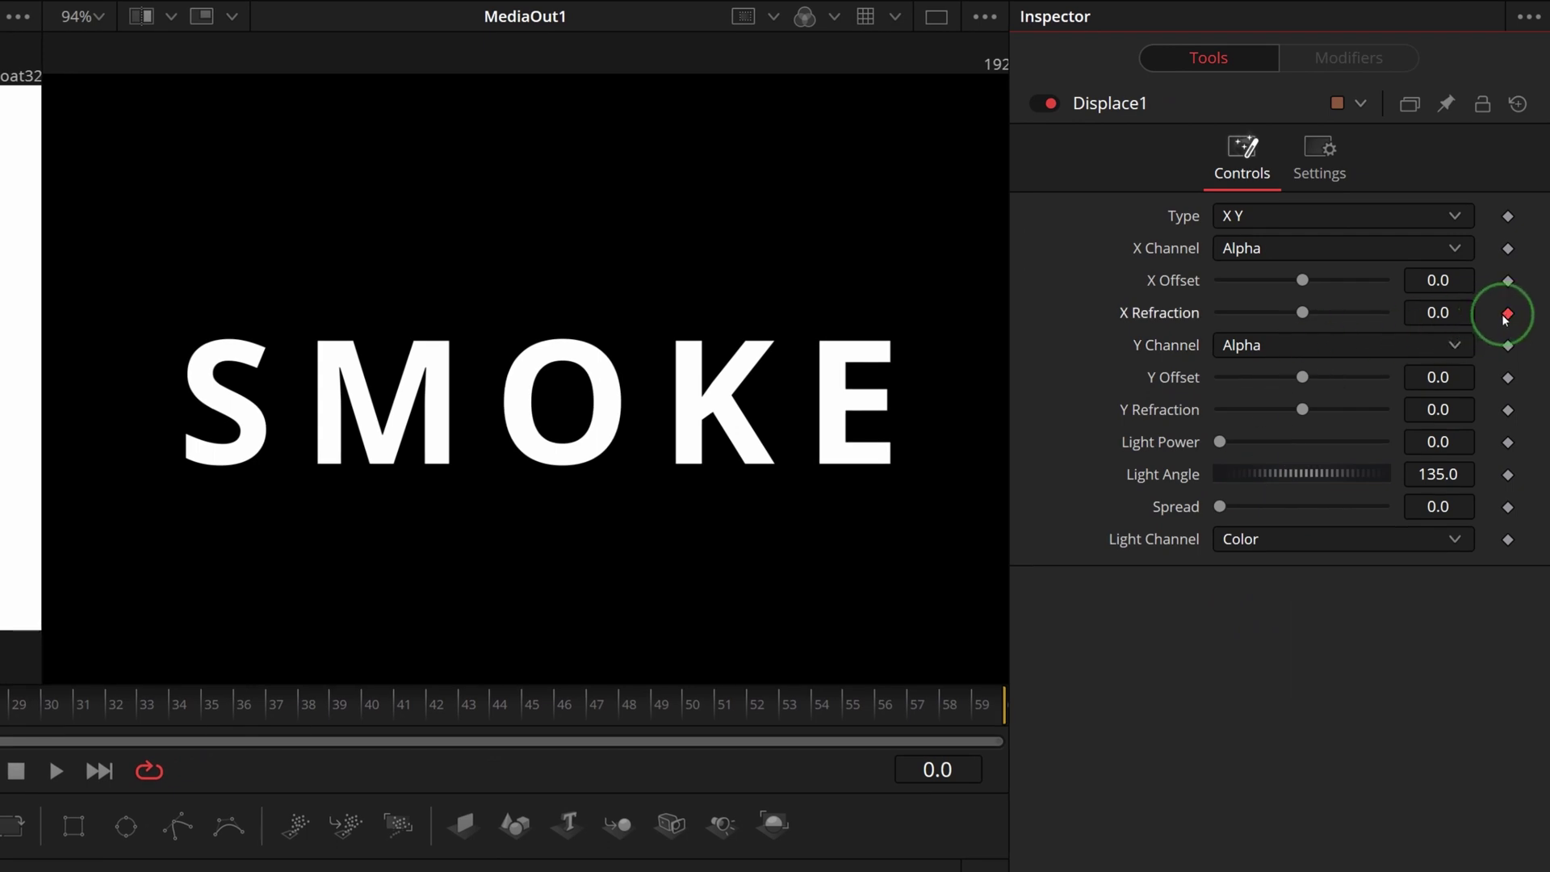
left_click(1507, 411)
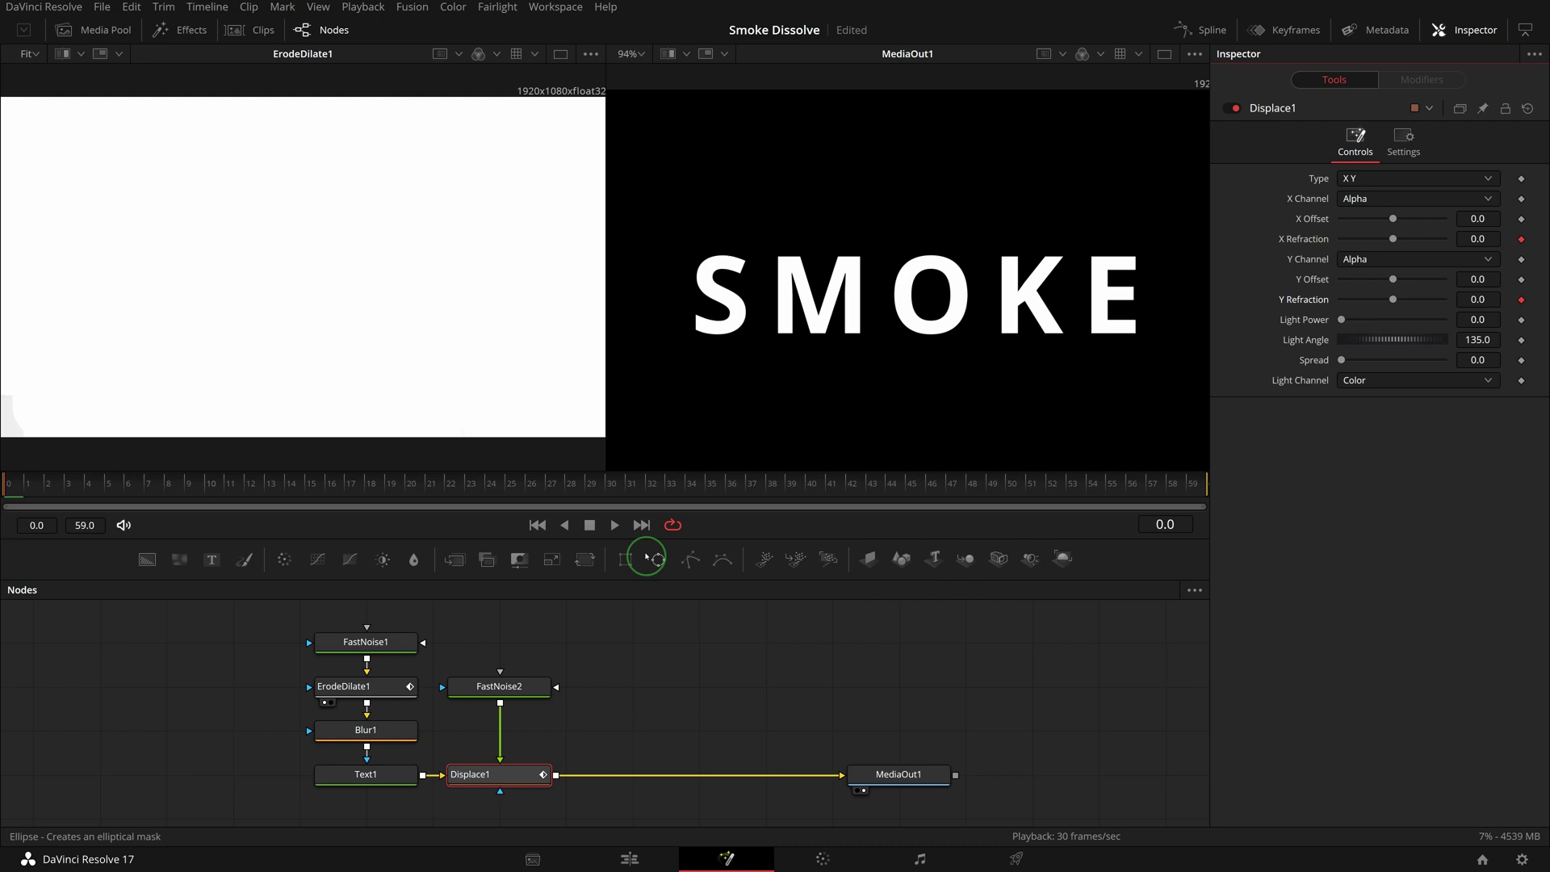
Step: At frame 29, set Displace1's X Refraction to -0.023
left_click(59, 710)
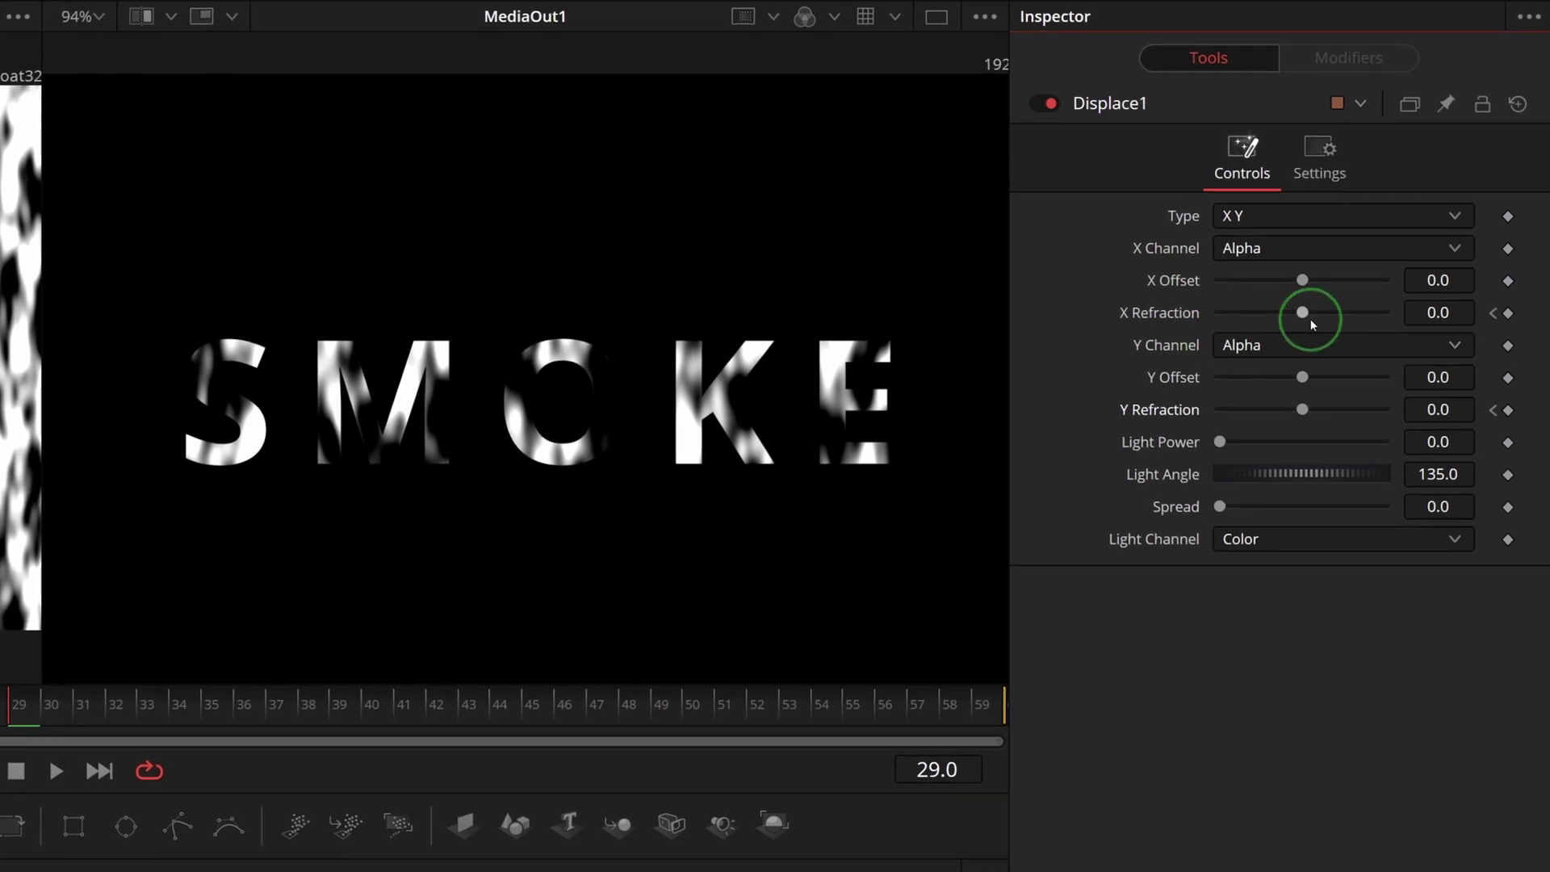
left_click_drag(1392, 239, 1380, 240)
mouse_move(1283, 319)
left_mouse_down()
mouse_move(1264, 317)
mouse_move(1290, 315)
left_mouse_up()
left_click(1453, 319)
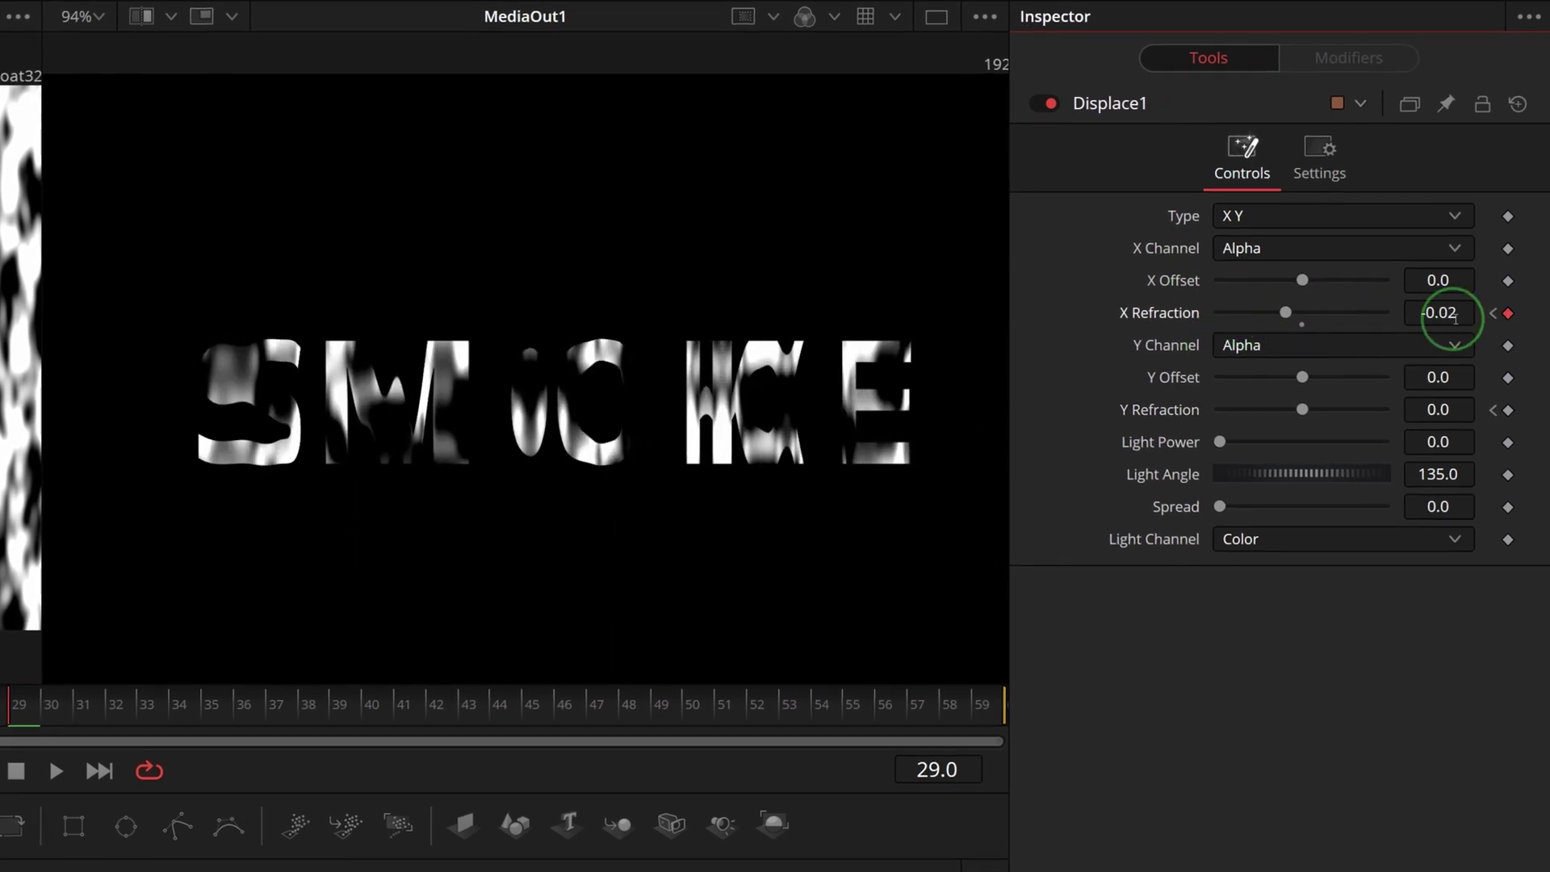
type("-.023")
key("Tab")
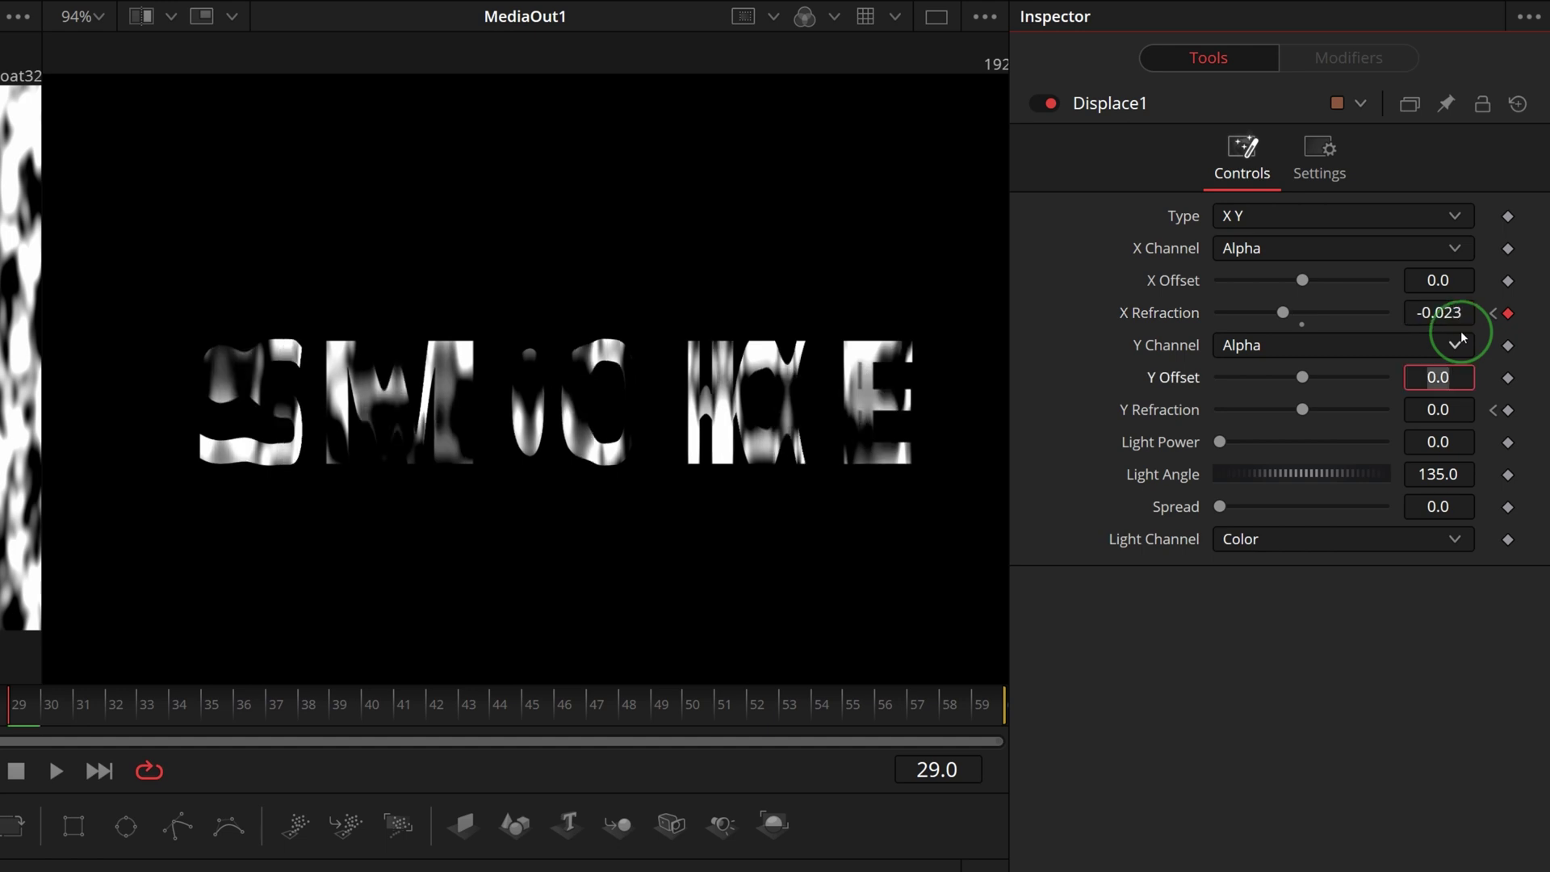
Step: Set Displace1's Y Refraction to -0.02 to warp the SMOKE text
left_click_drag(1322, 414, 1280, 412)
left_click(1438, 409)
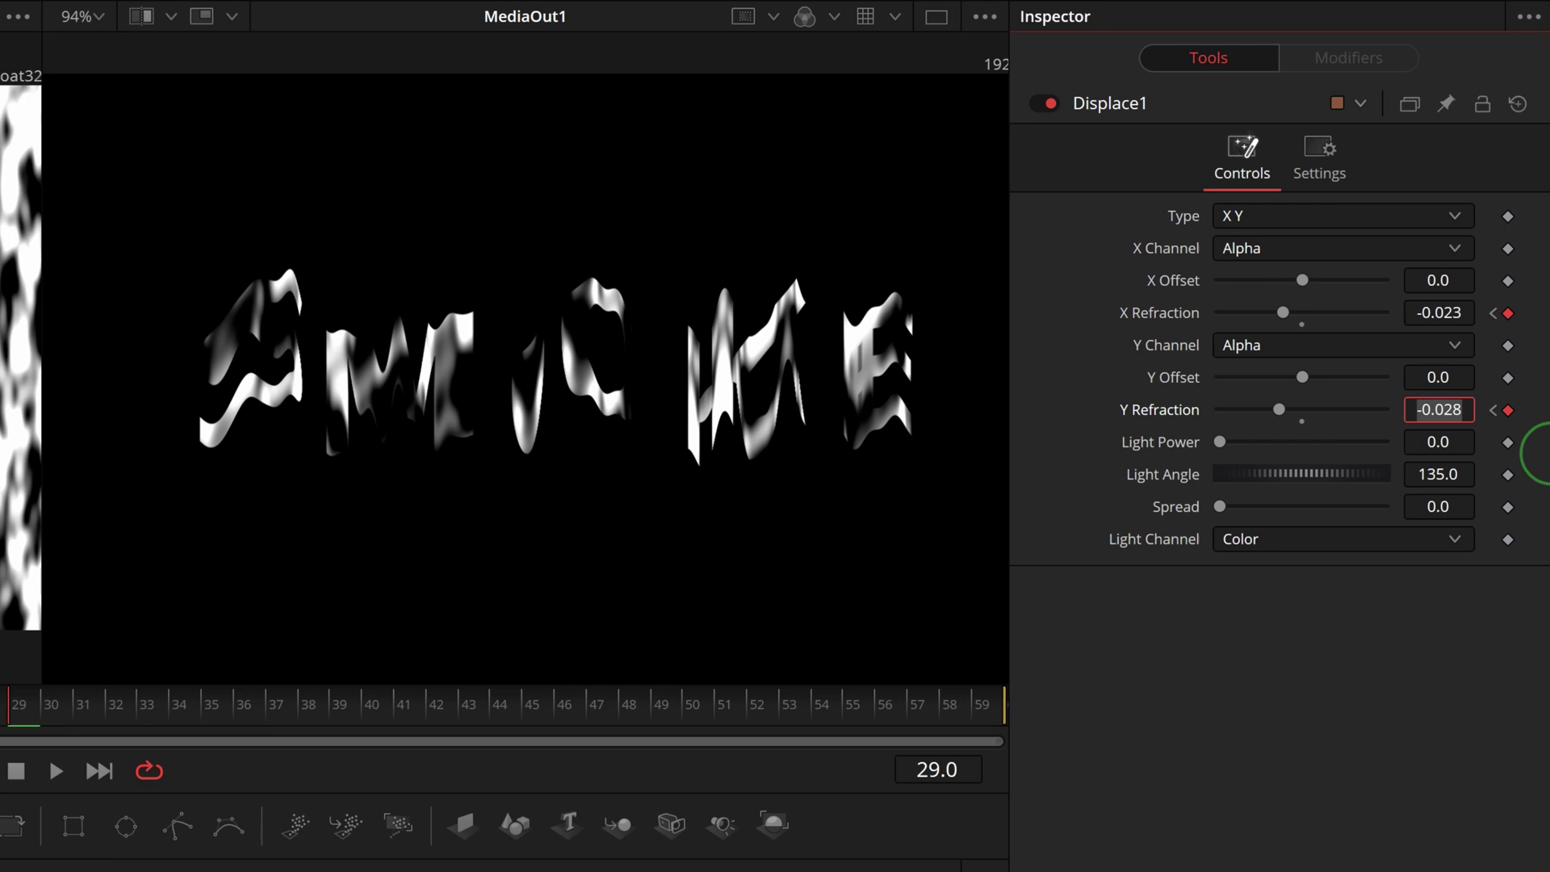
type("-.02")
key("Tab")
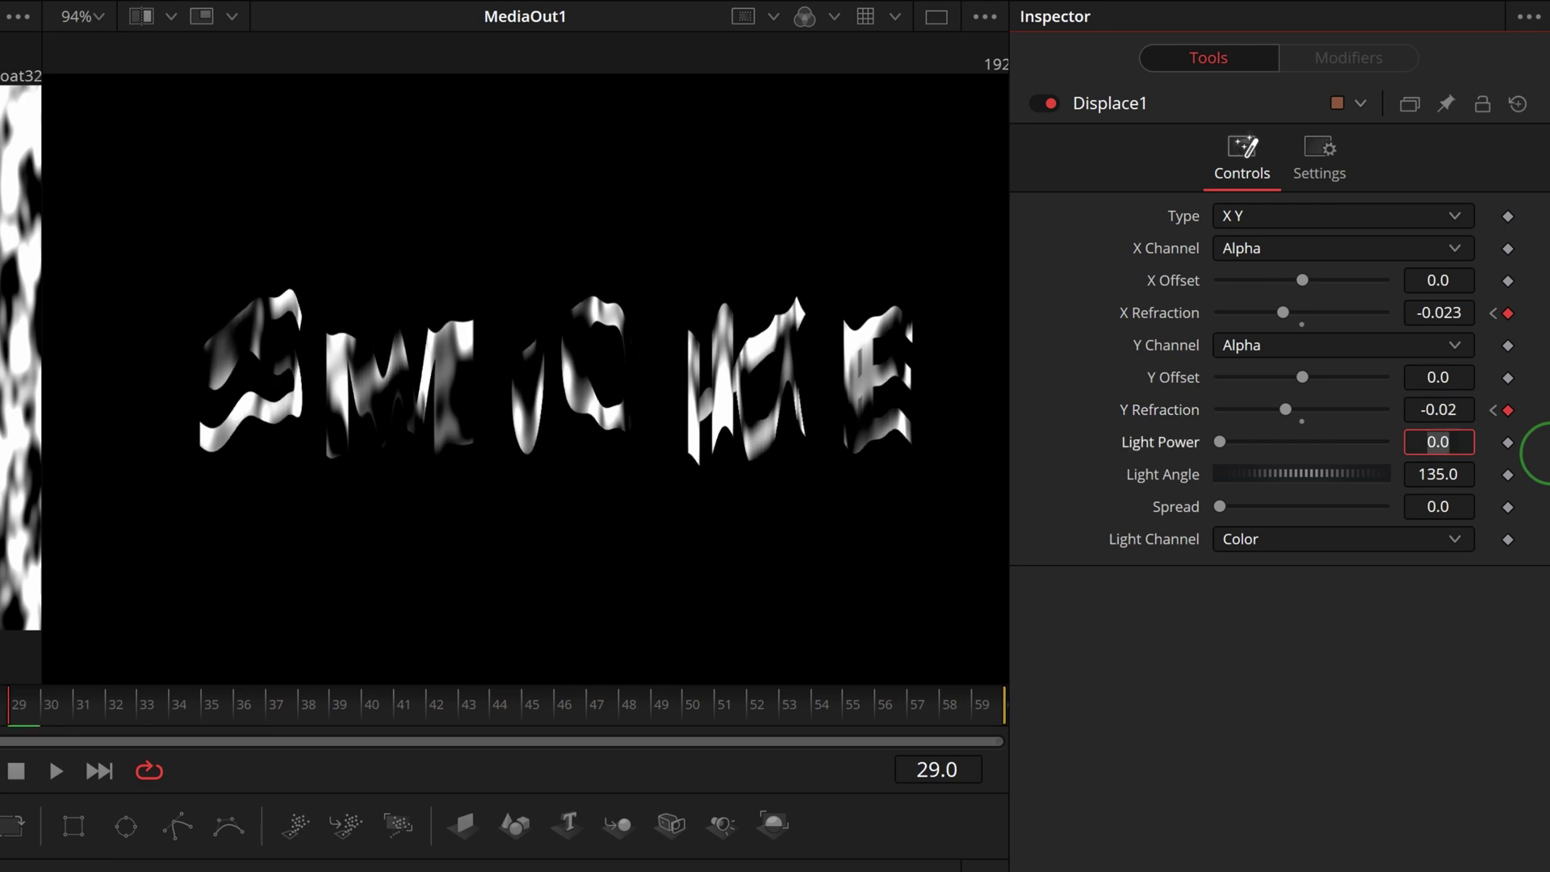
Step: Set Displace1's Blend to 0.85 in its Settings, then bring up the Keyframes editor
left_click(1319, 161)
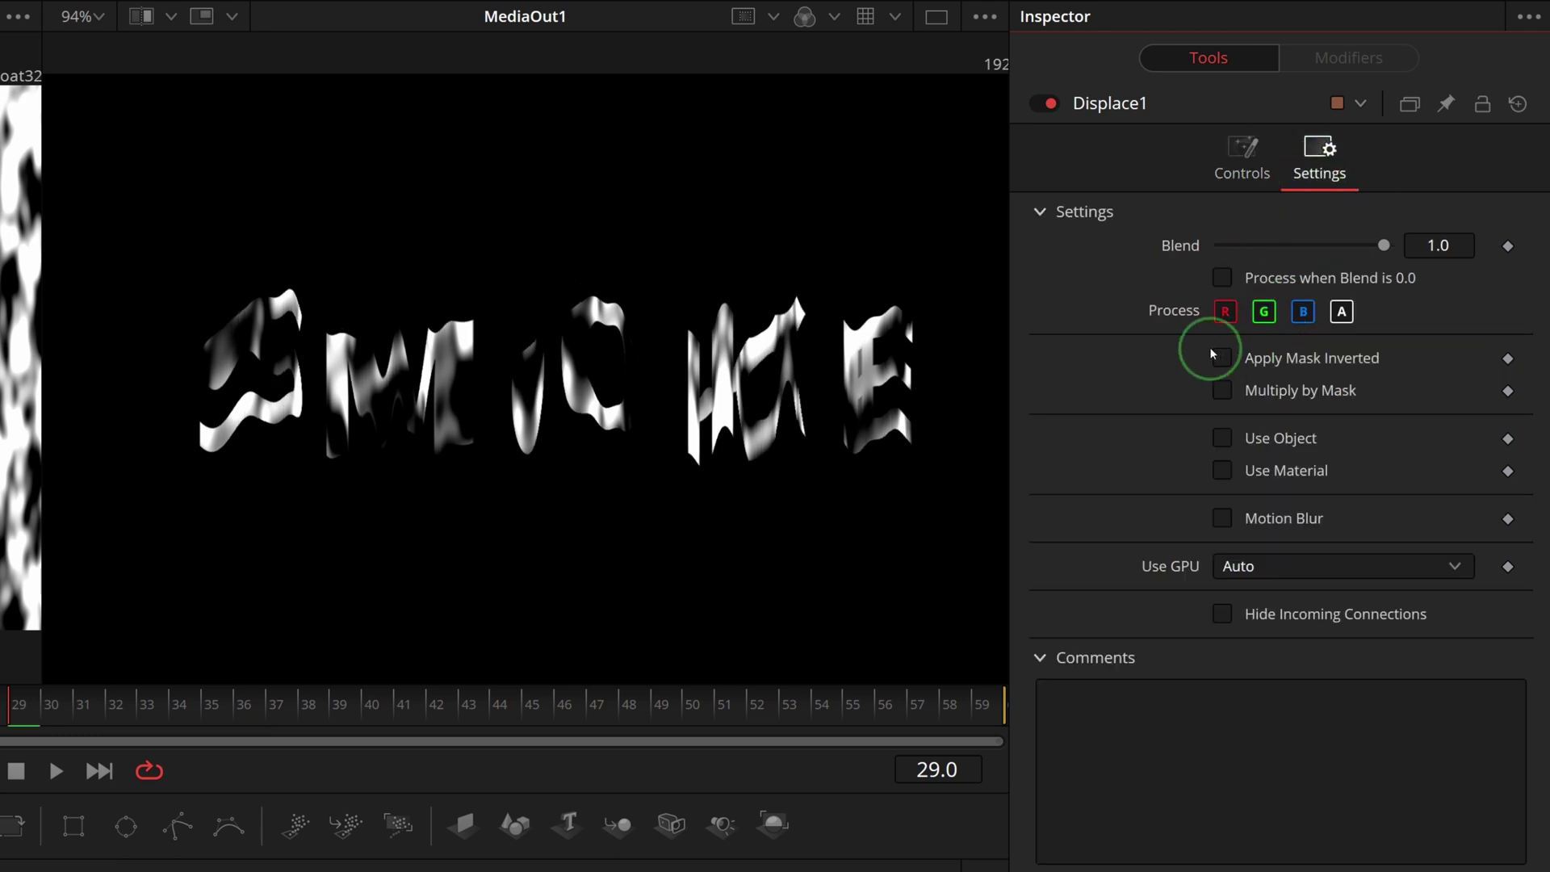
left_click_drag(1384, 245, 1369, 260)
type("0.85")
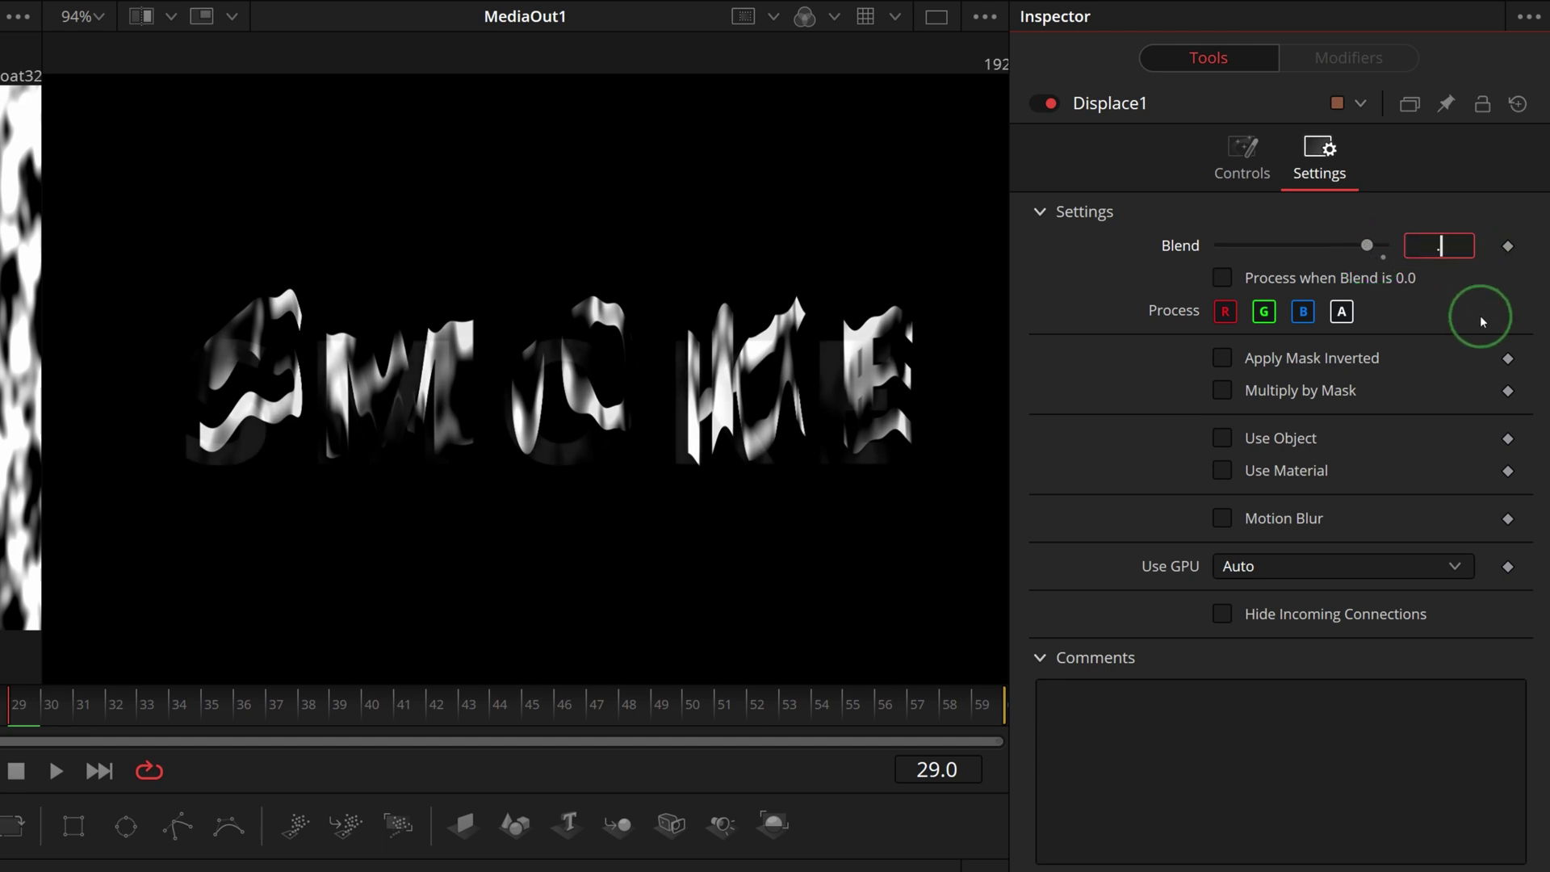
key("Tab")
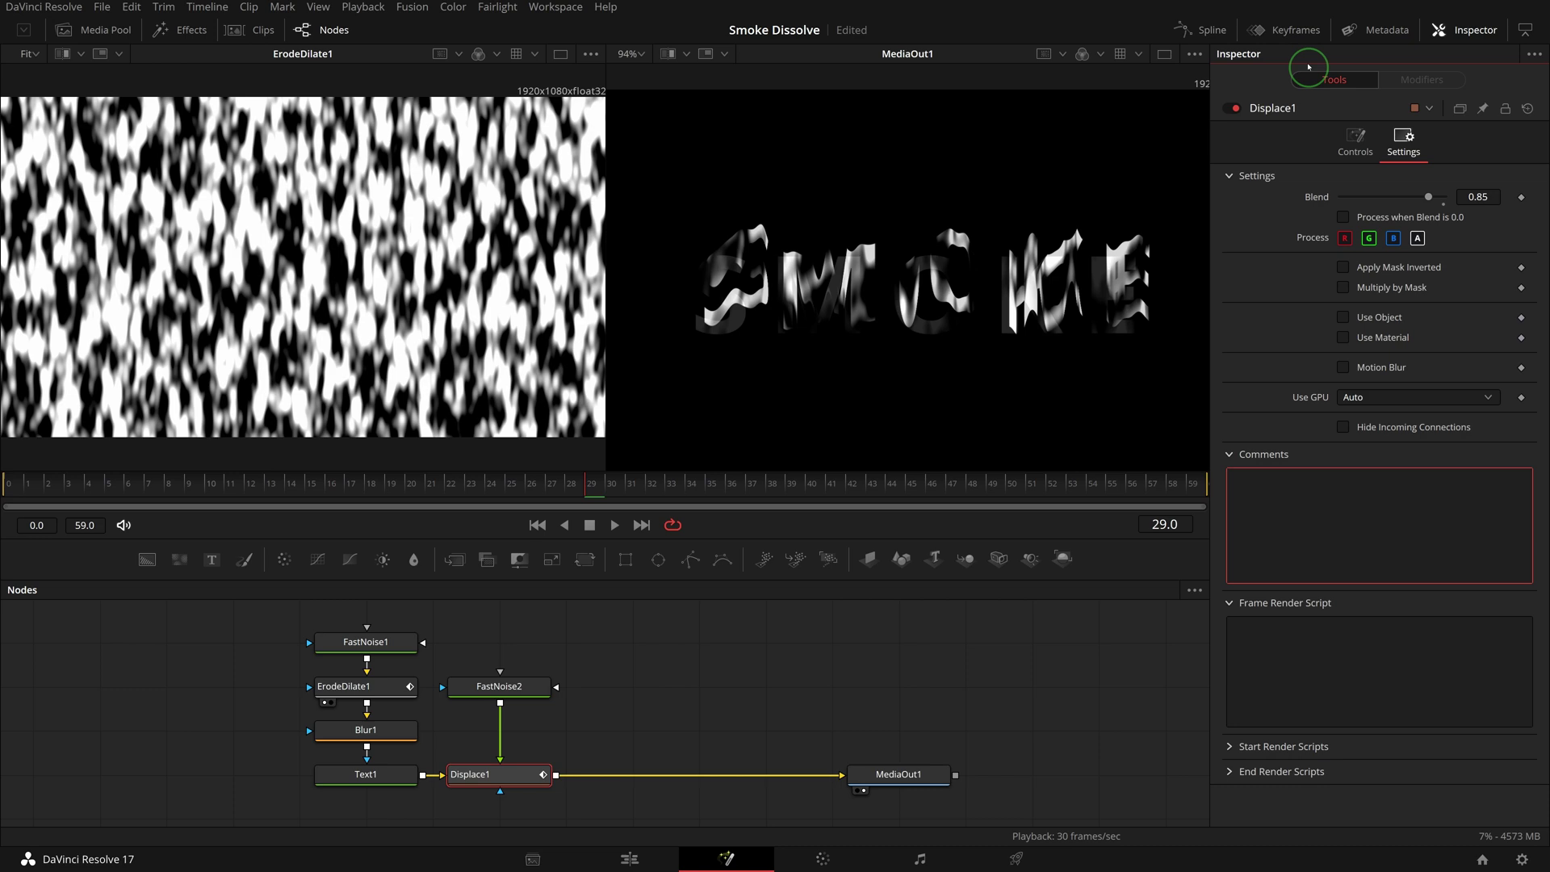
left_click(1293, 30)
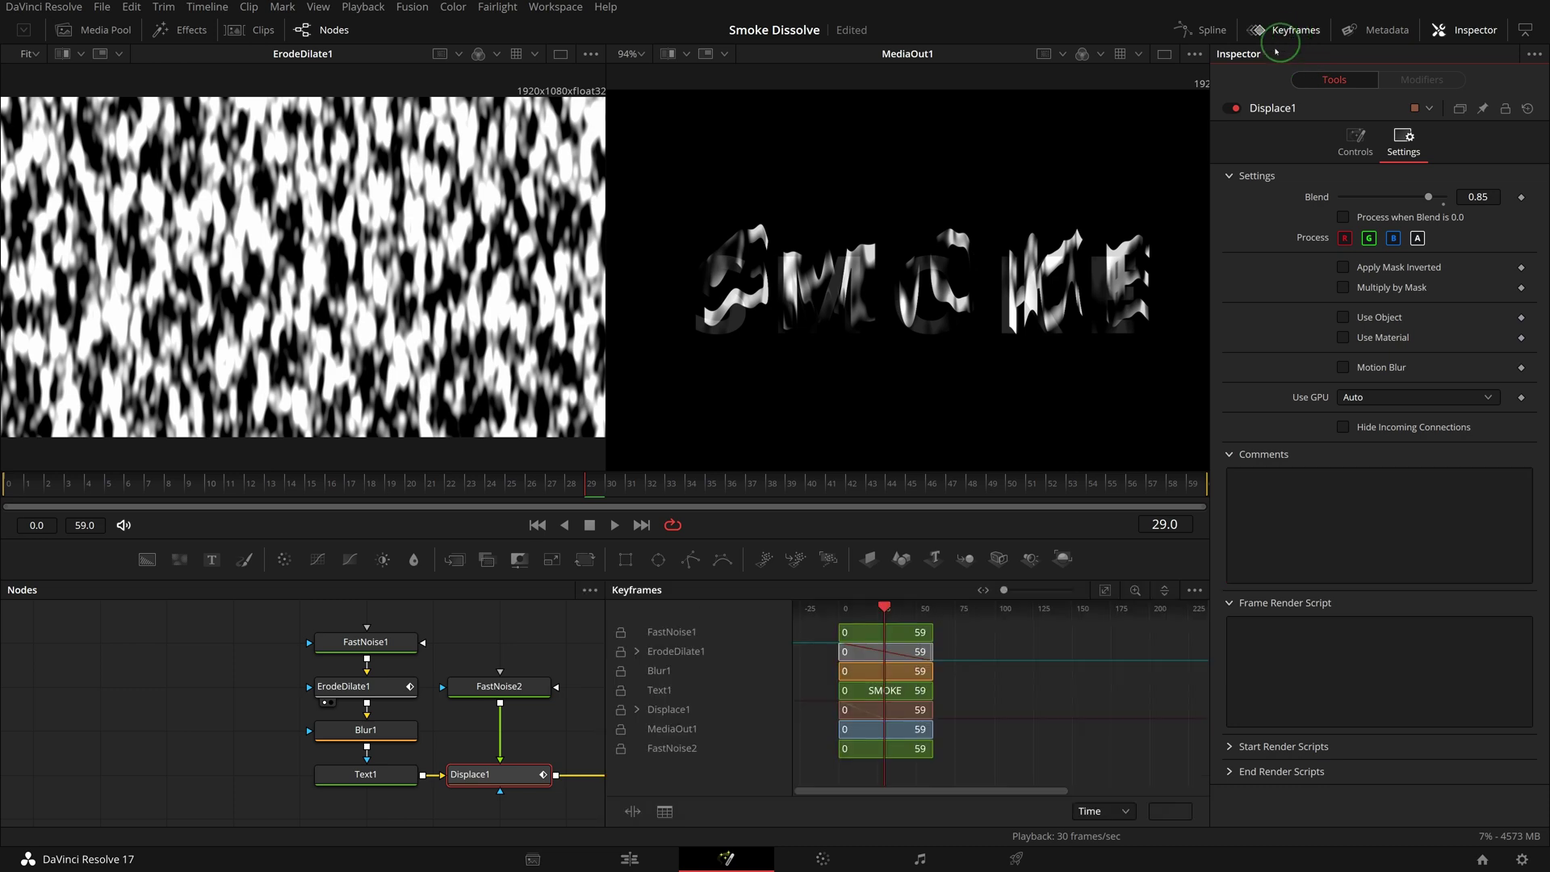
Step: Show only Displace1's keyframes, move YRefraction to frame 58, use one MediaOut1 viewer, and select FastNoise2 and Displace1
left_click(1525, 31)
left_click(1534, 592)
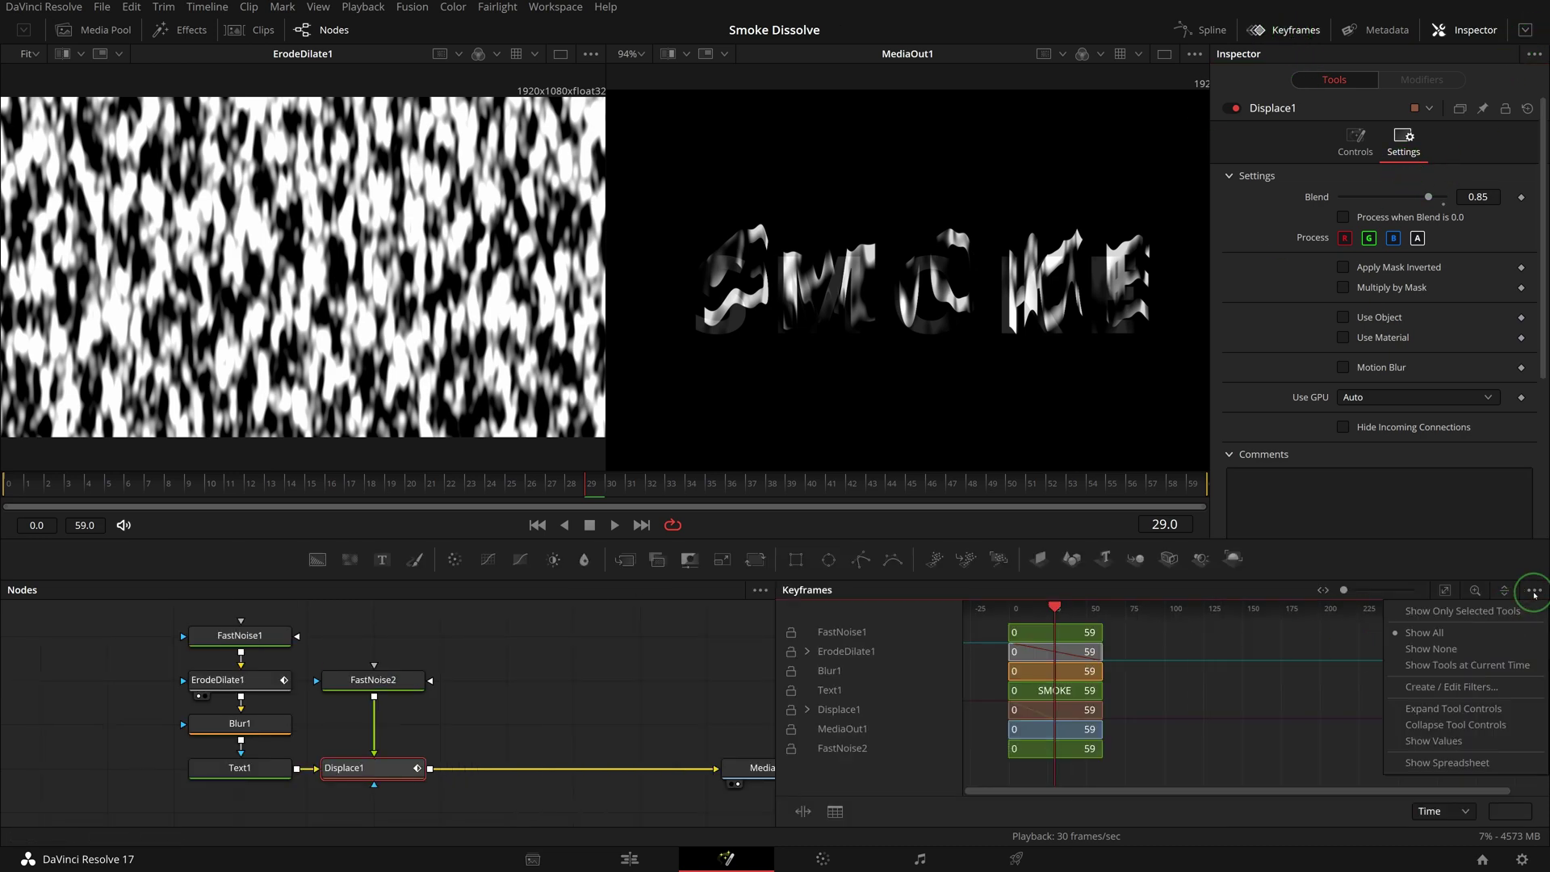
left_click(1427, 611)
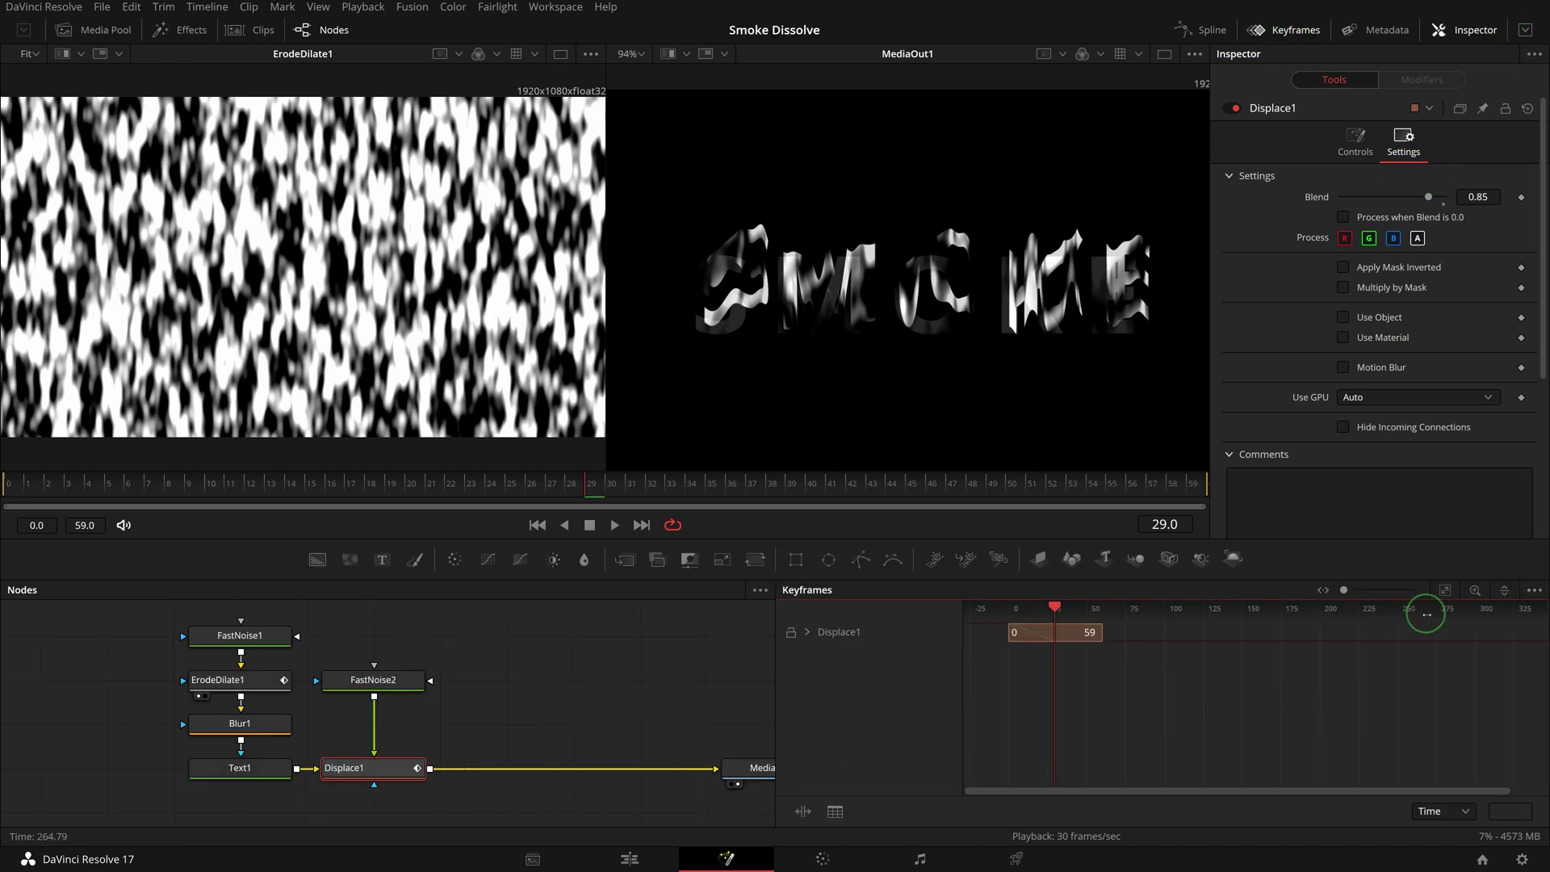
left_click(807, 633)
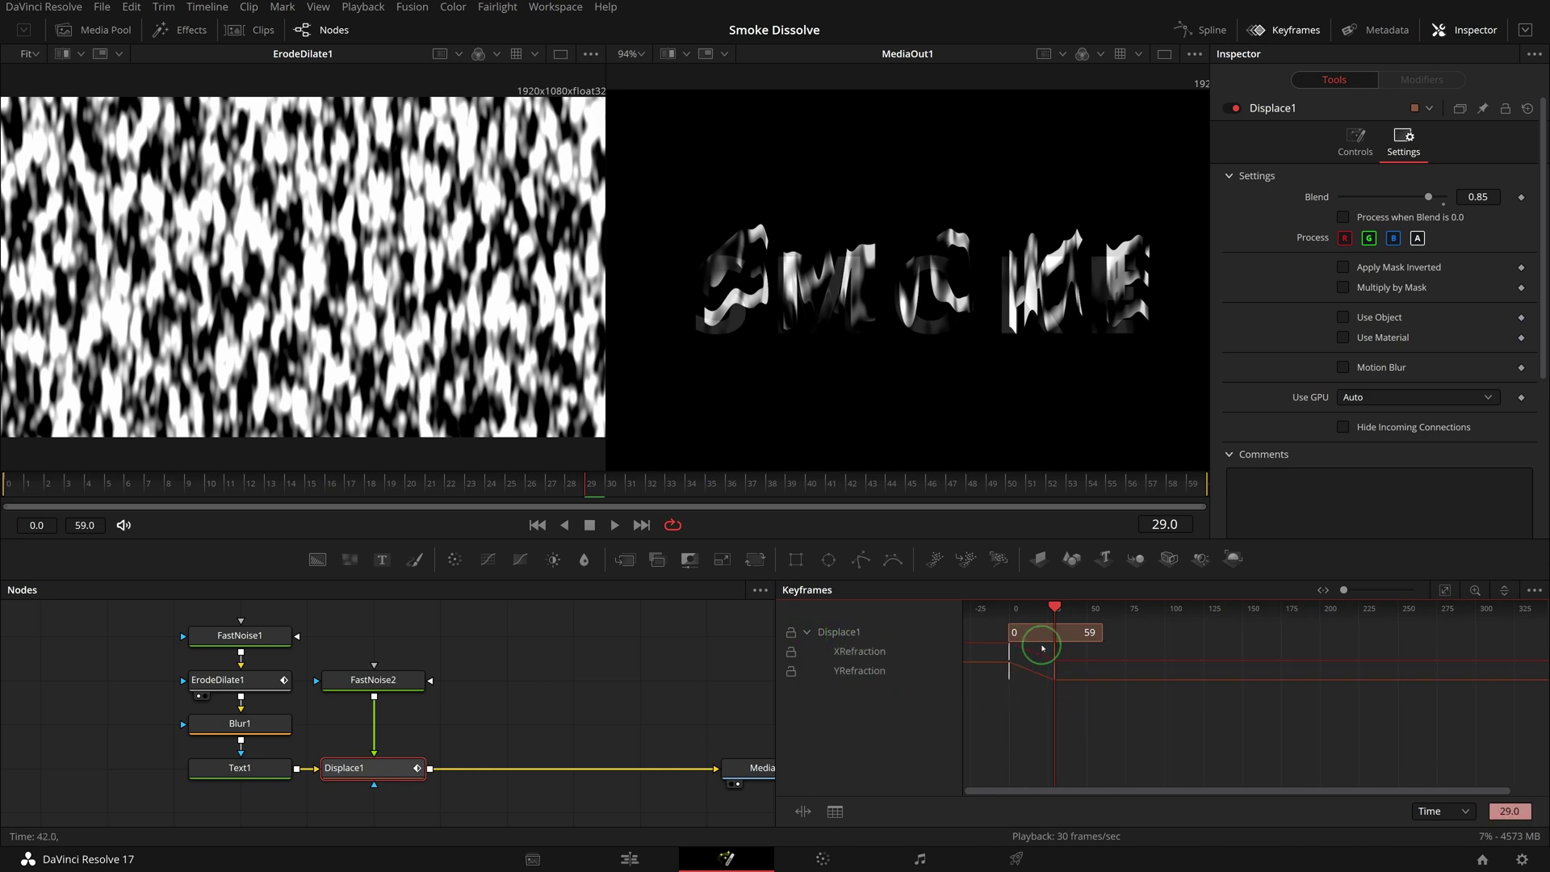
left_click_drag(1054, 678, 1100, 678)
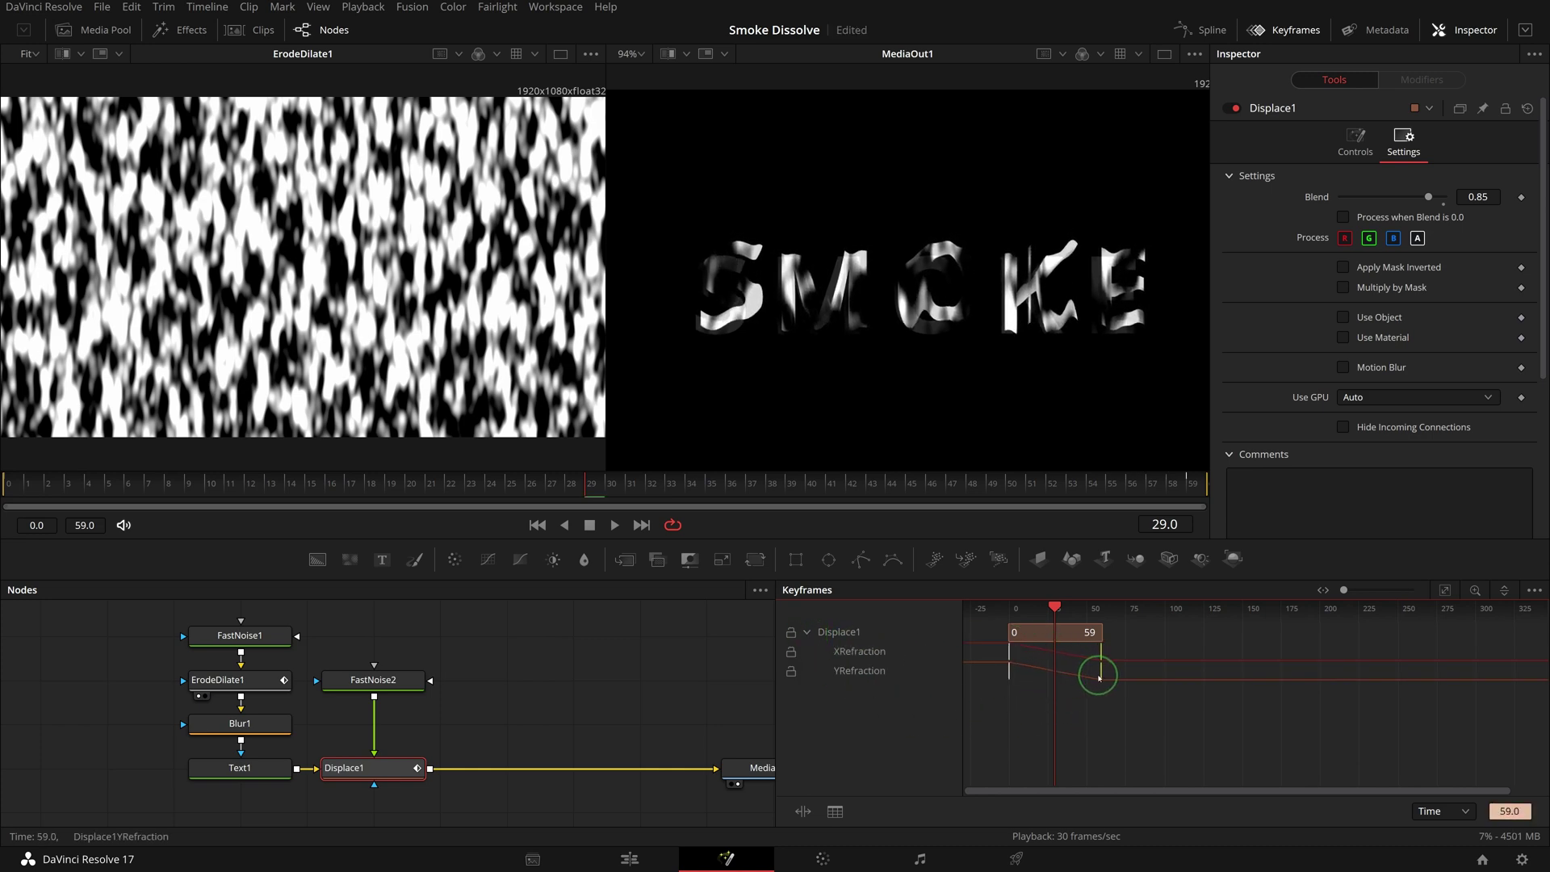
left_click(1164, 59)
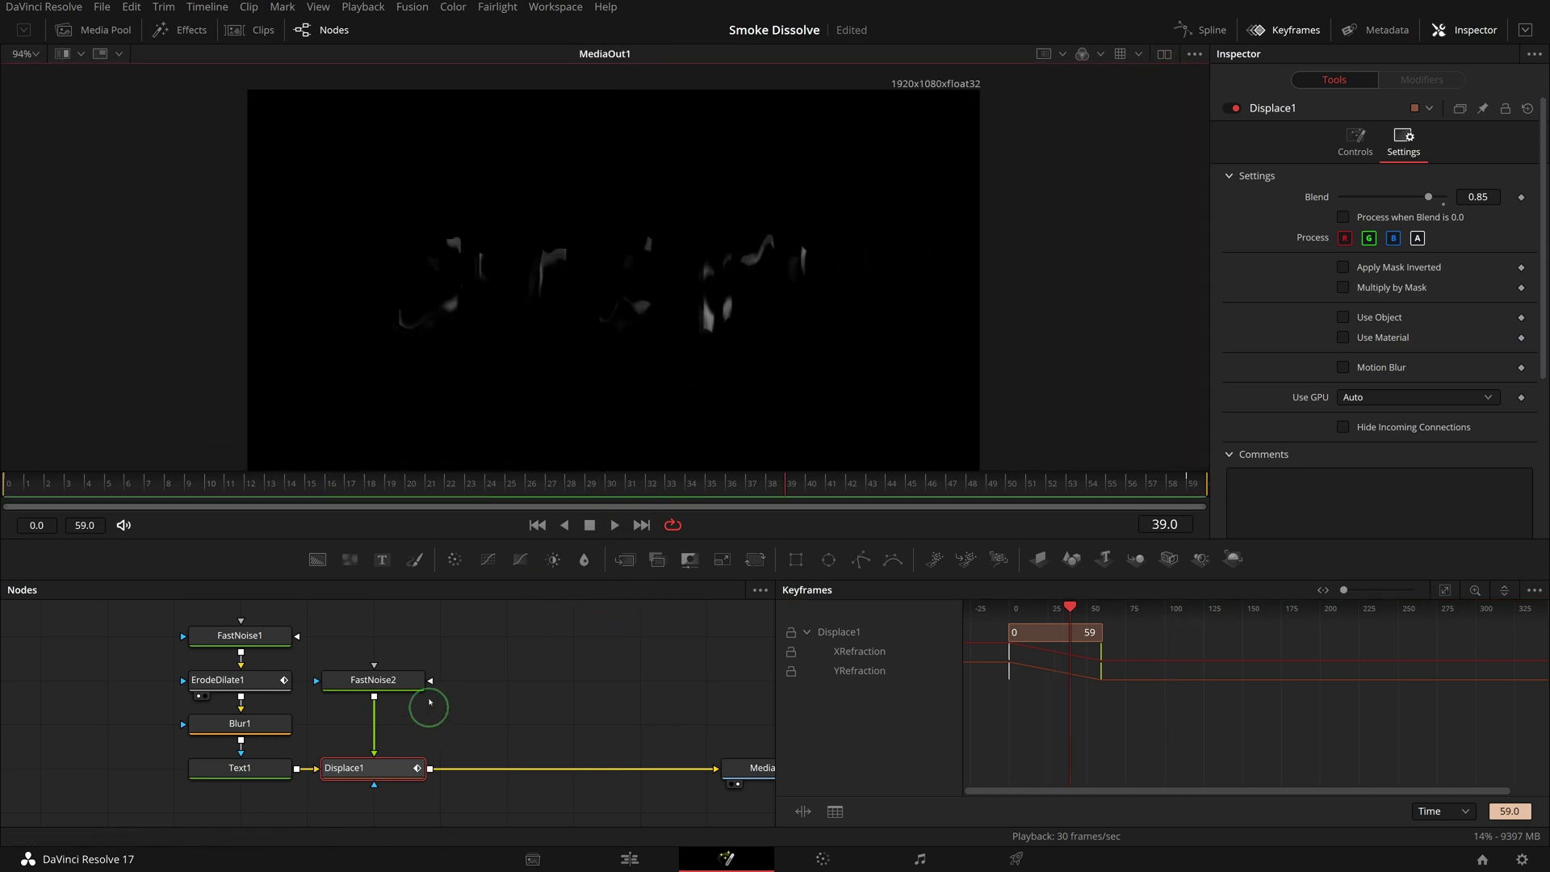
left_click_drag(347, 642, 450, 790)
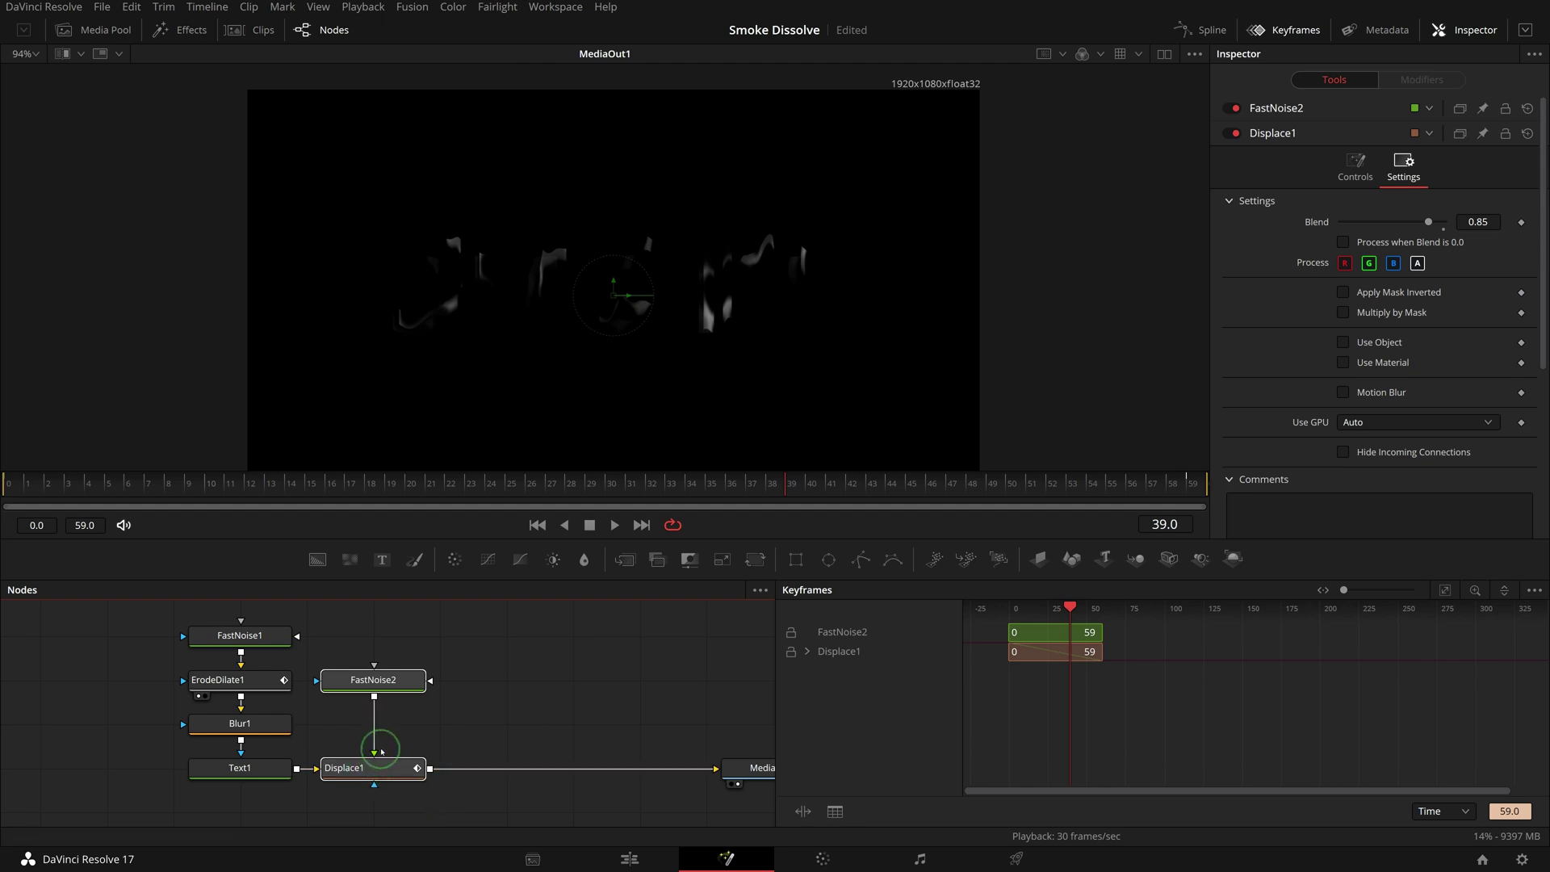
Step: Copy FastNoise2 and Displace1 and paste the duplicates below the main chain
right_click(394, 683)
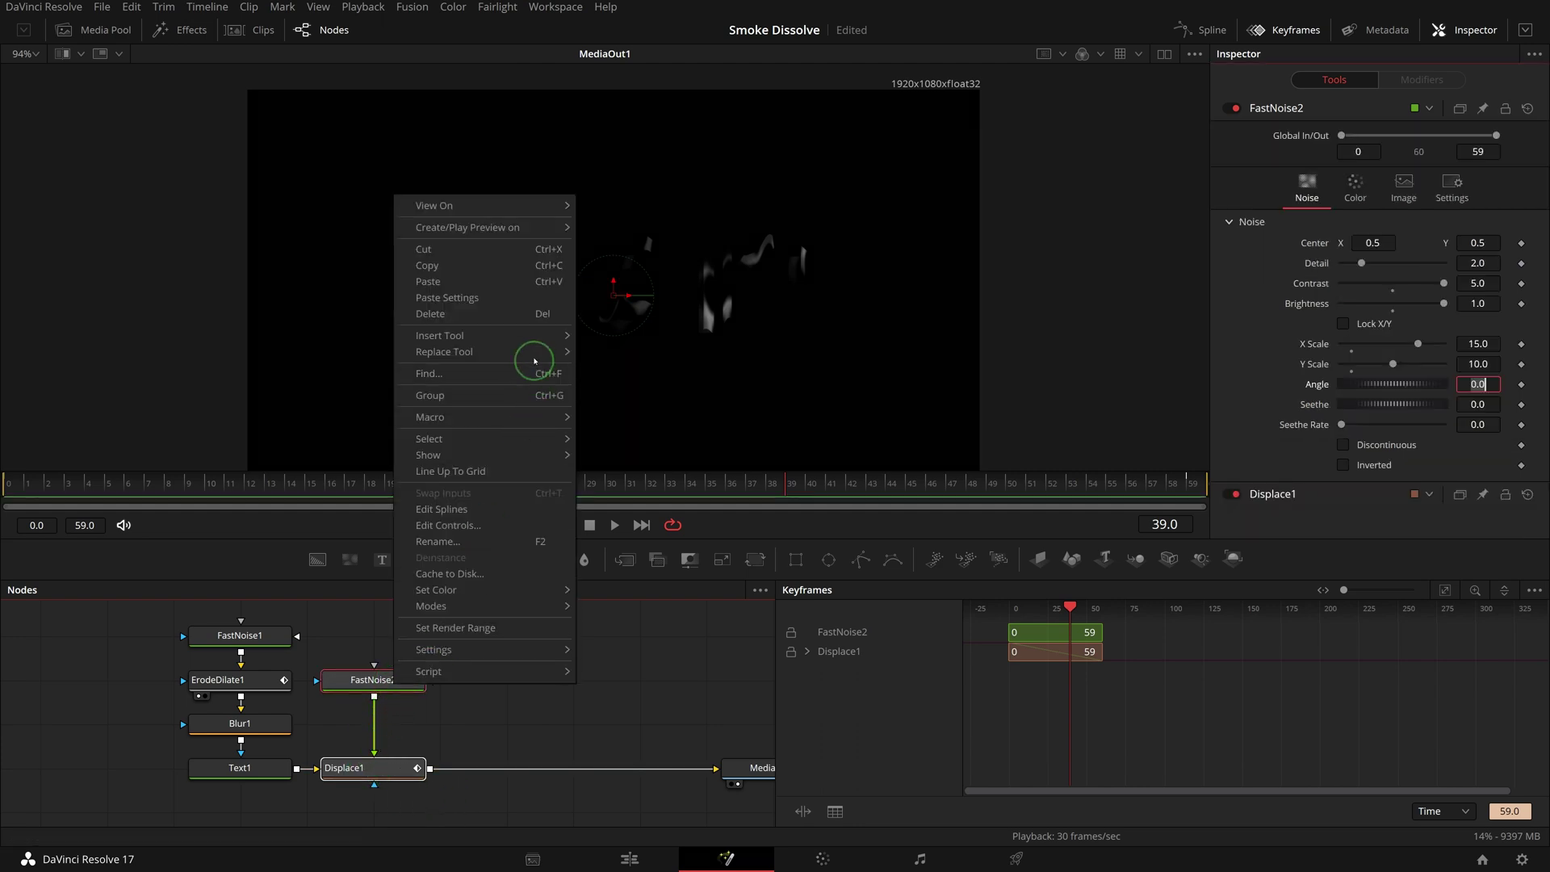
left_click(525, 265)
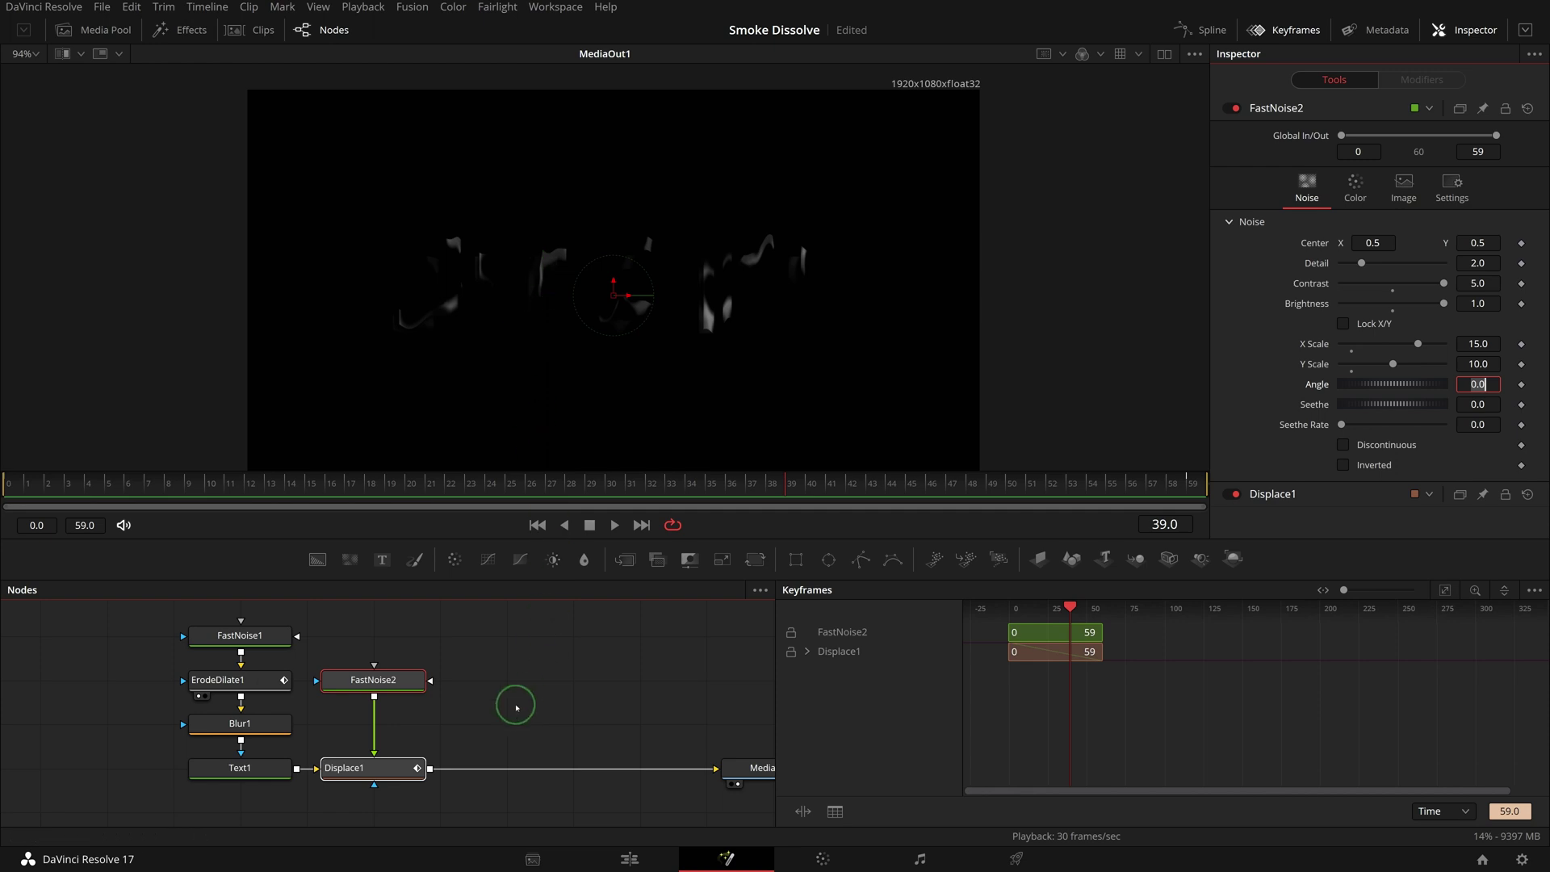
key("ctrl+z")
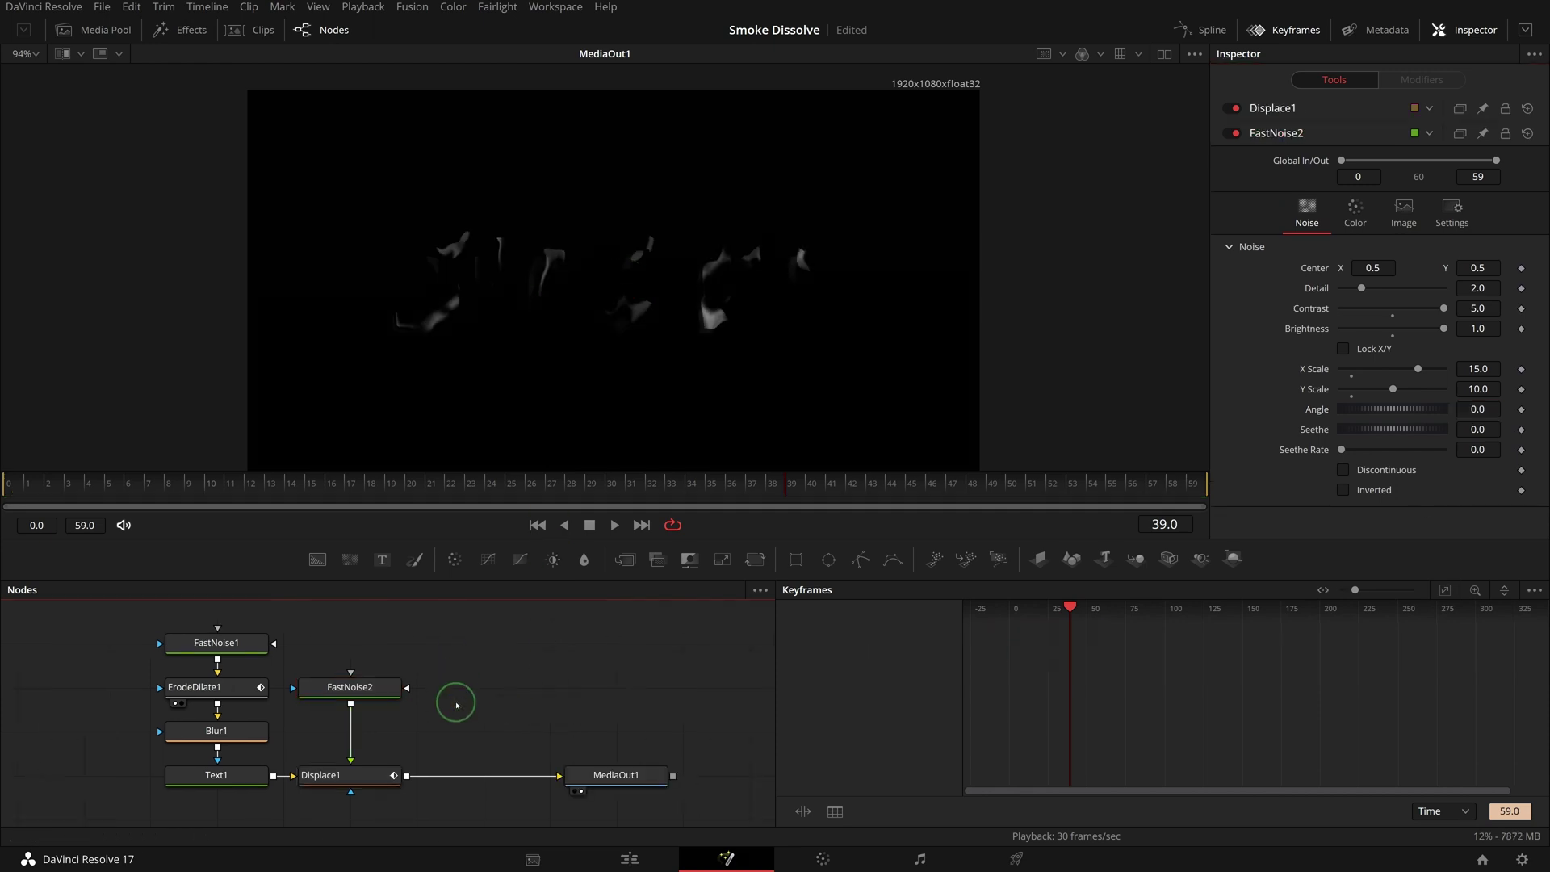
key("ctrl+v")
left_click_drag(501, 796, 501, 840)
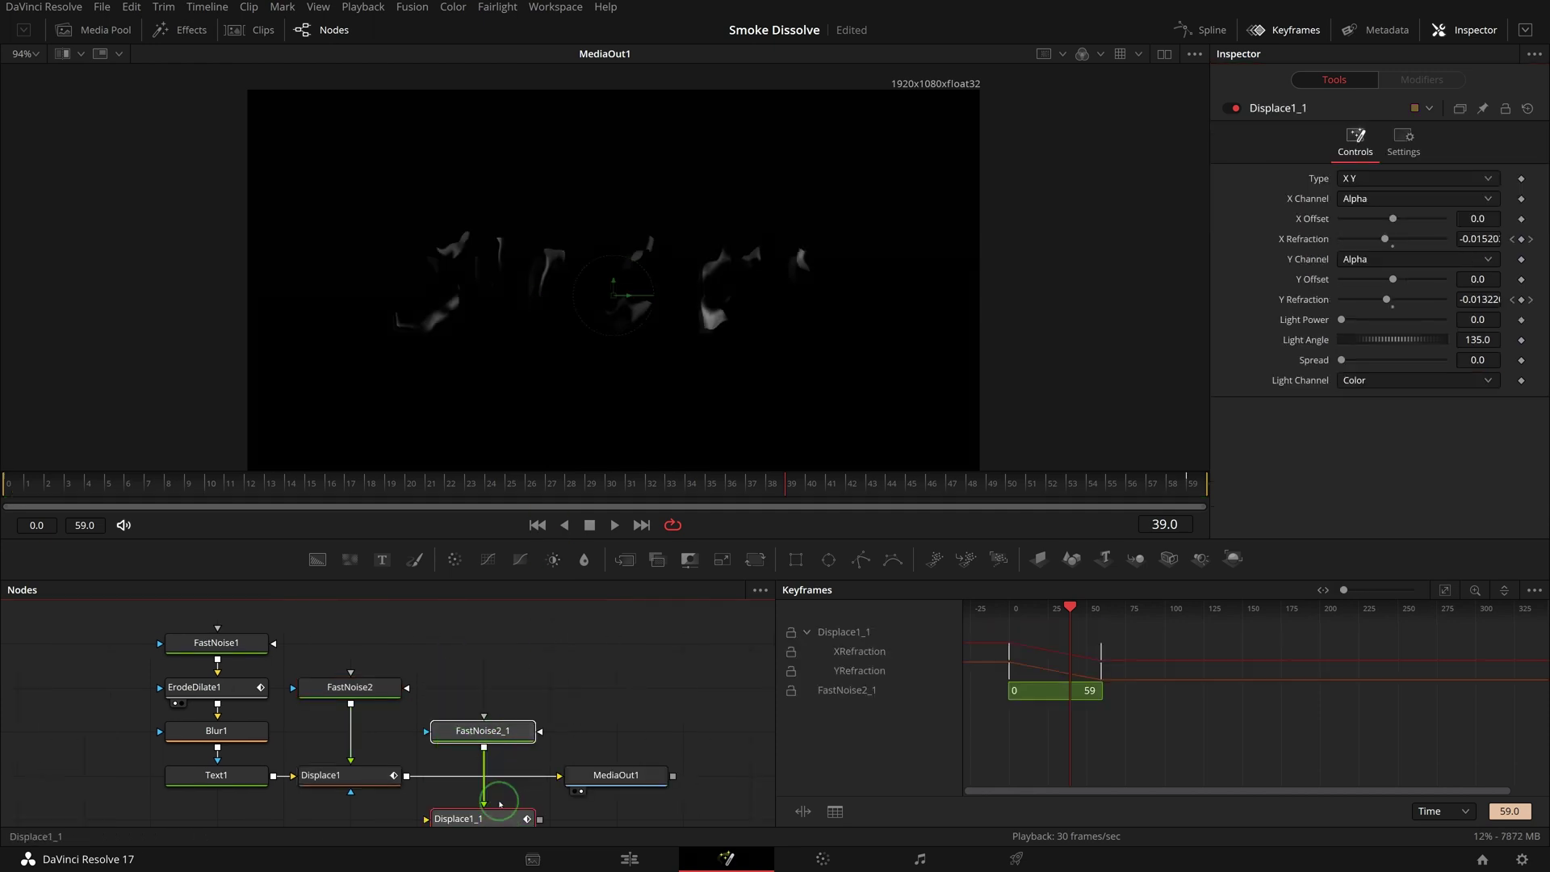
Step: Move MediaOut1 right and wire Displace1 into Displace1_1, and Displace1_1 into MediaOut1
scroll(617, 732, "down", 2)
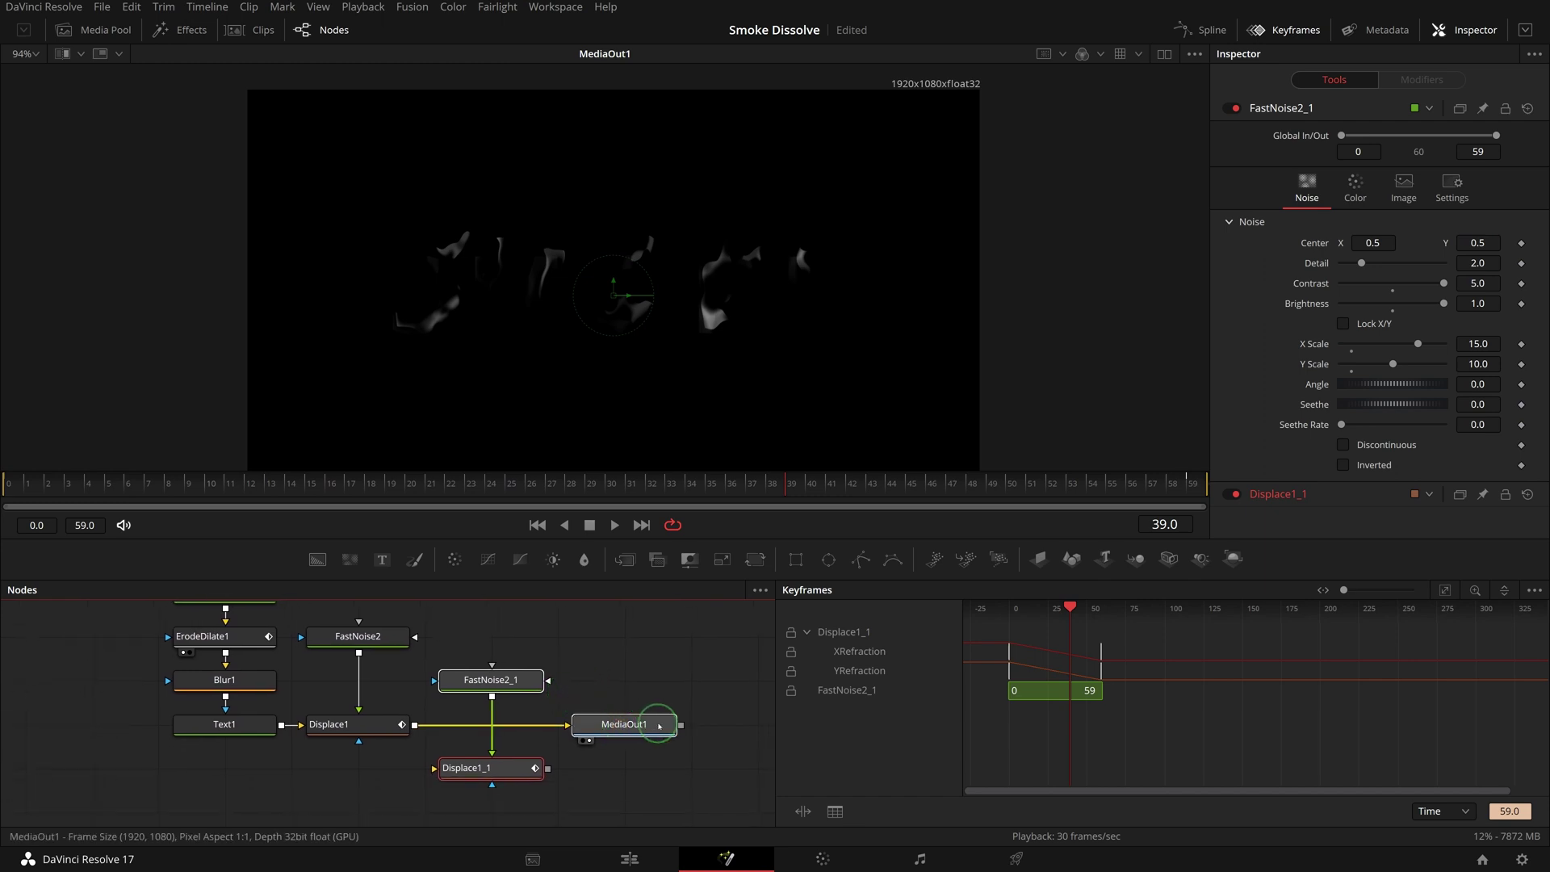
left_click_drag(618, 732, 684, 732)
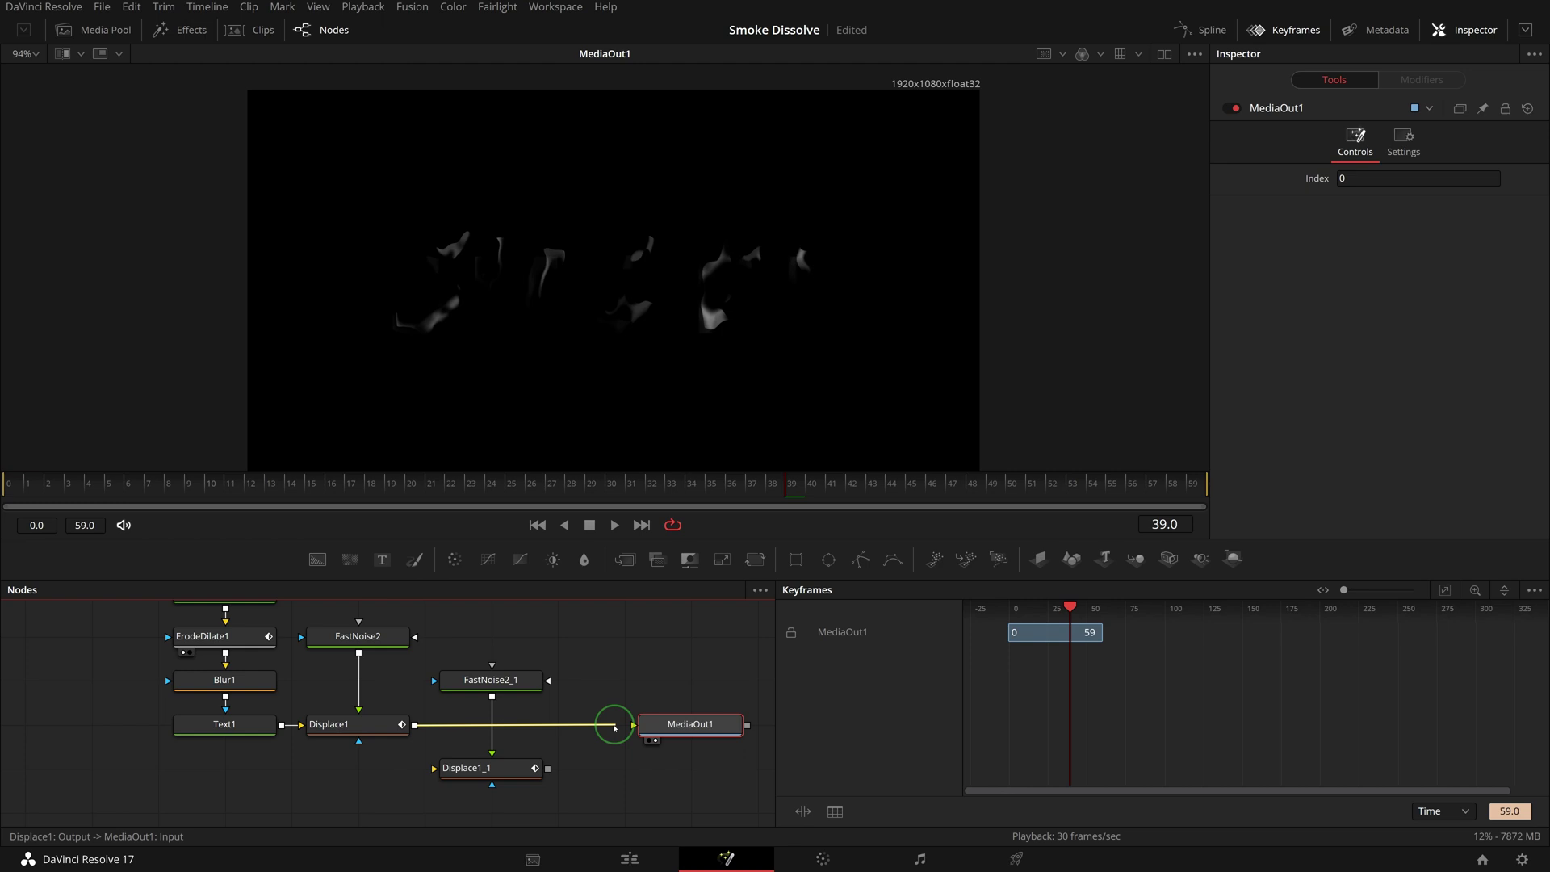
left_click_drag(614, 728, 444, 773)
left_click_drag(548, 768, 455, 672)
Step: Hide the Keyframes panel so the node graph spans the full width
left_click(511, 735)
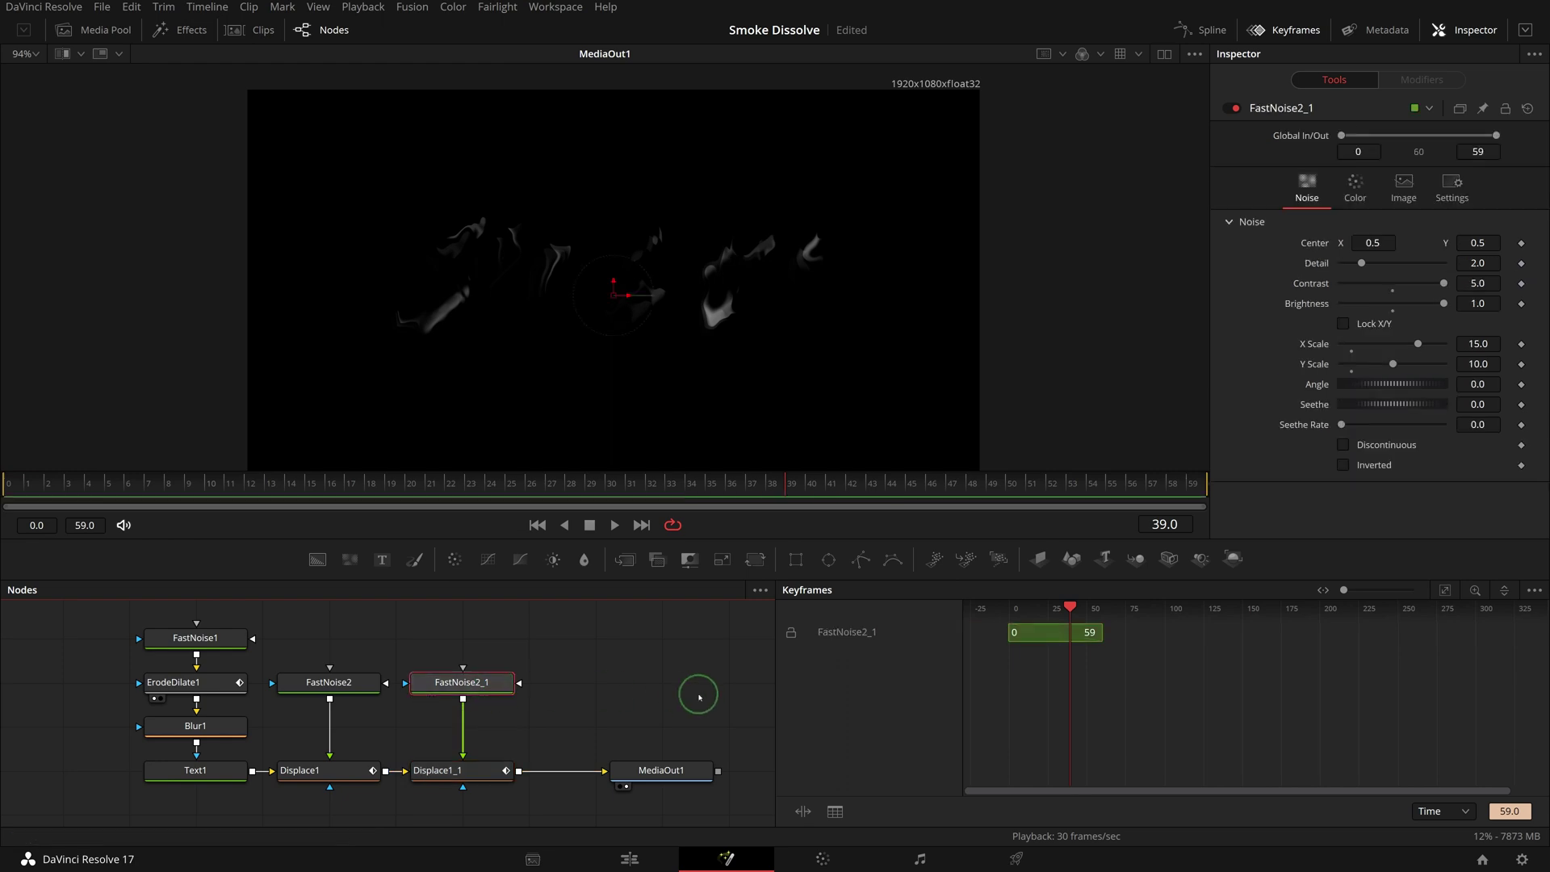
left_click(1146, 483)
left_click(1285, 30)
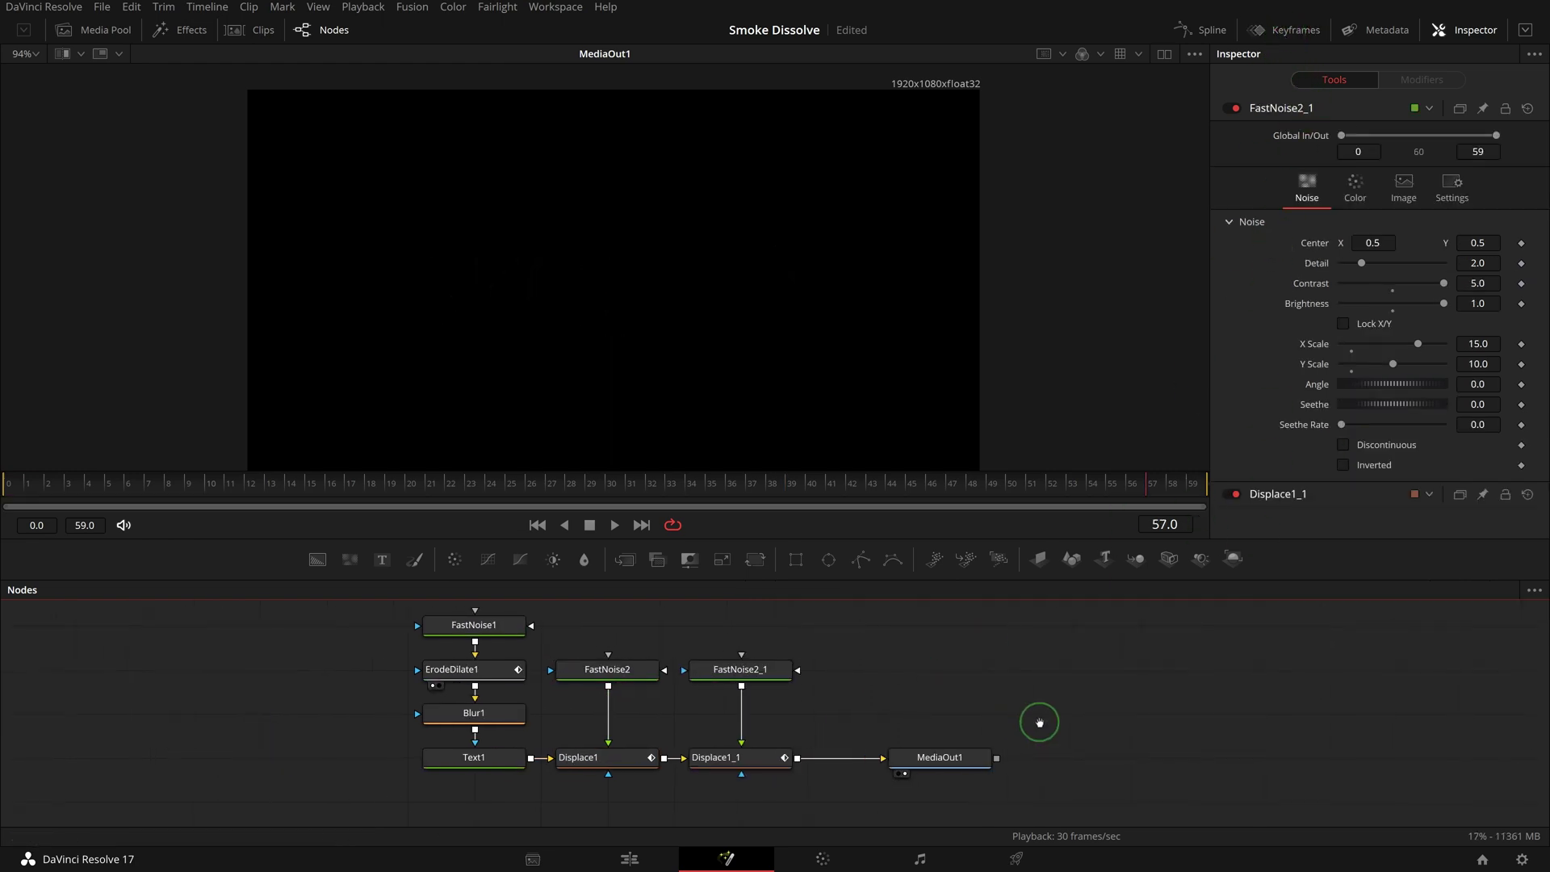
Step: Set FastNoise2_1's X Scale to 2
left_click(763, 670)
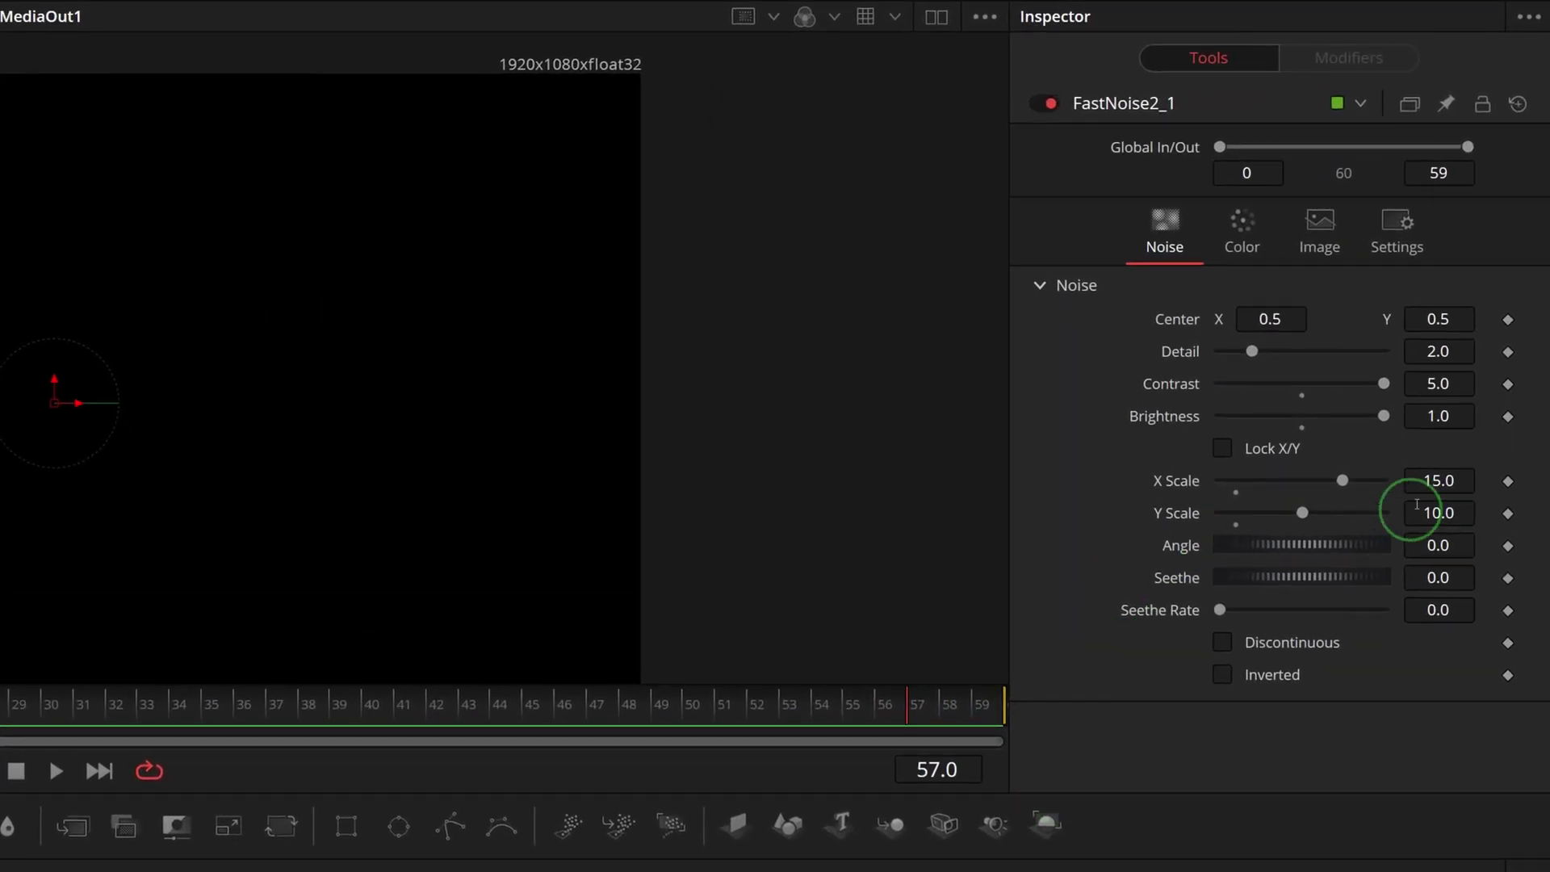
left_click(1476, 344)
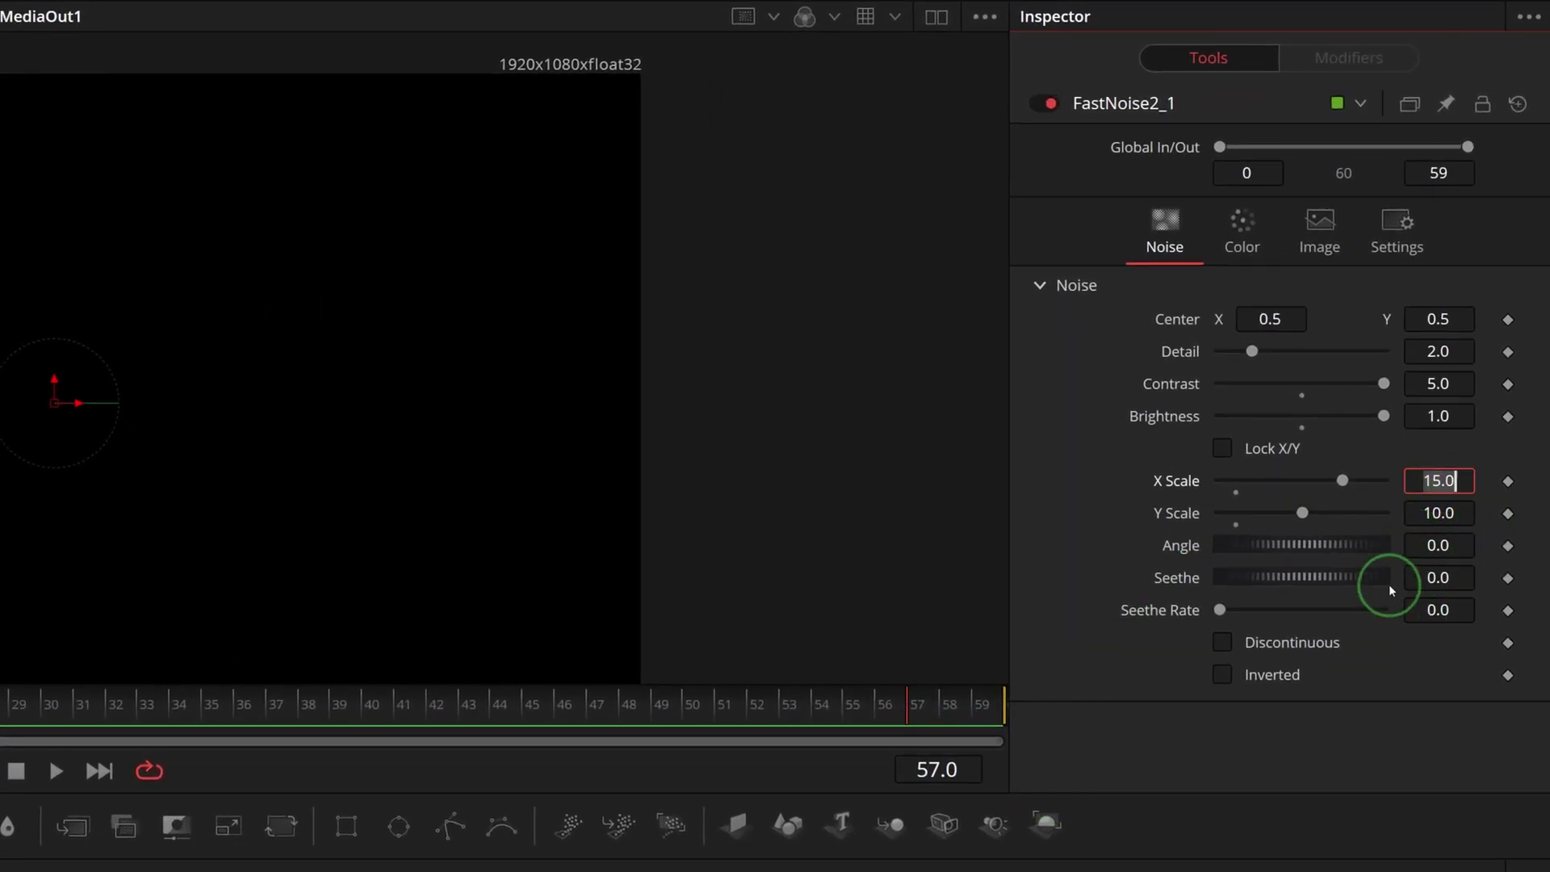
type("2")
key("Return")
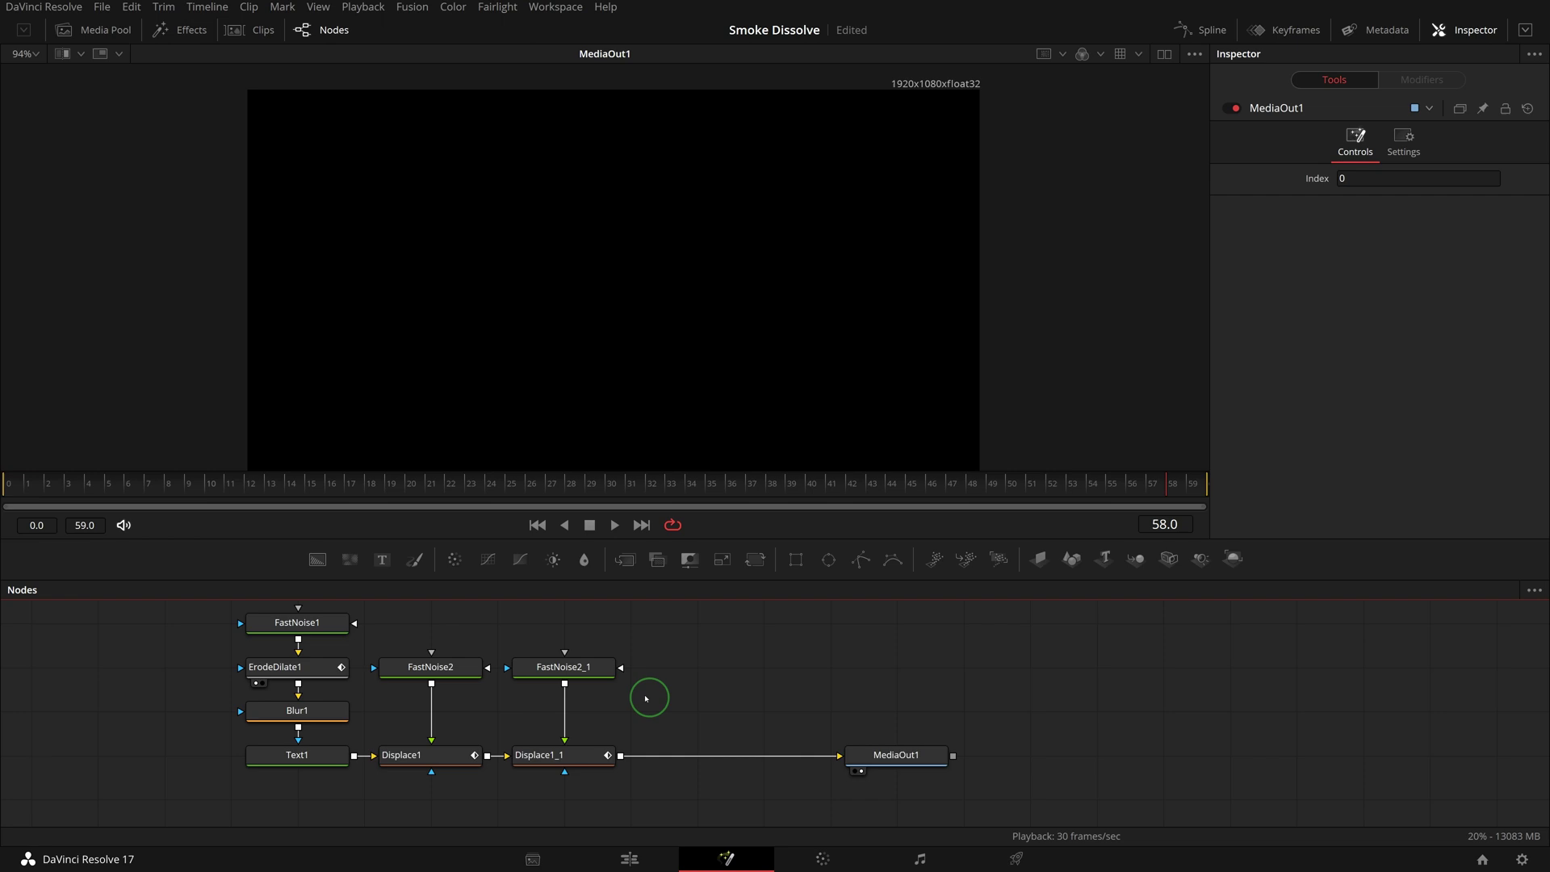
Step: Paste a copy of the FastNoise2_1/Displace1_1 pair, wire Displace1_1_1 into MediaOut1, and align the nodes
left_click_drag(493, 613, 699, 797)
left_click(715, 687)
key("ctrl+v")
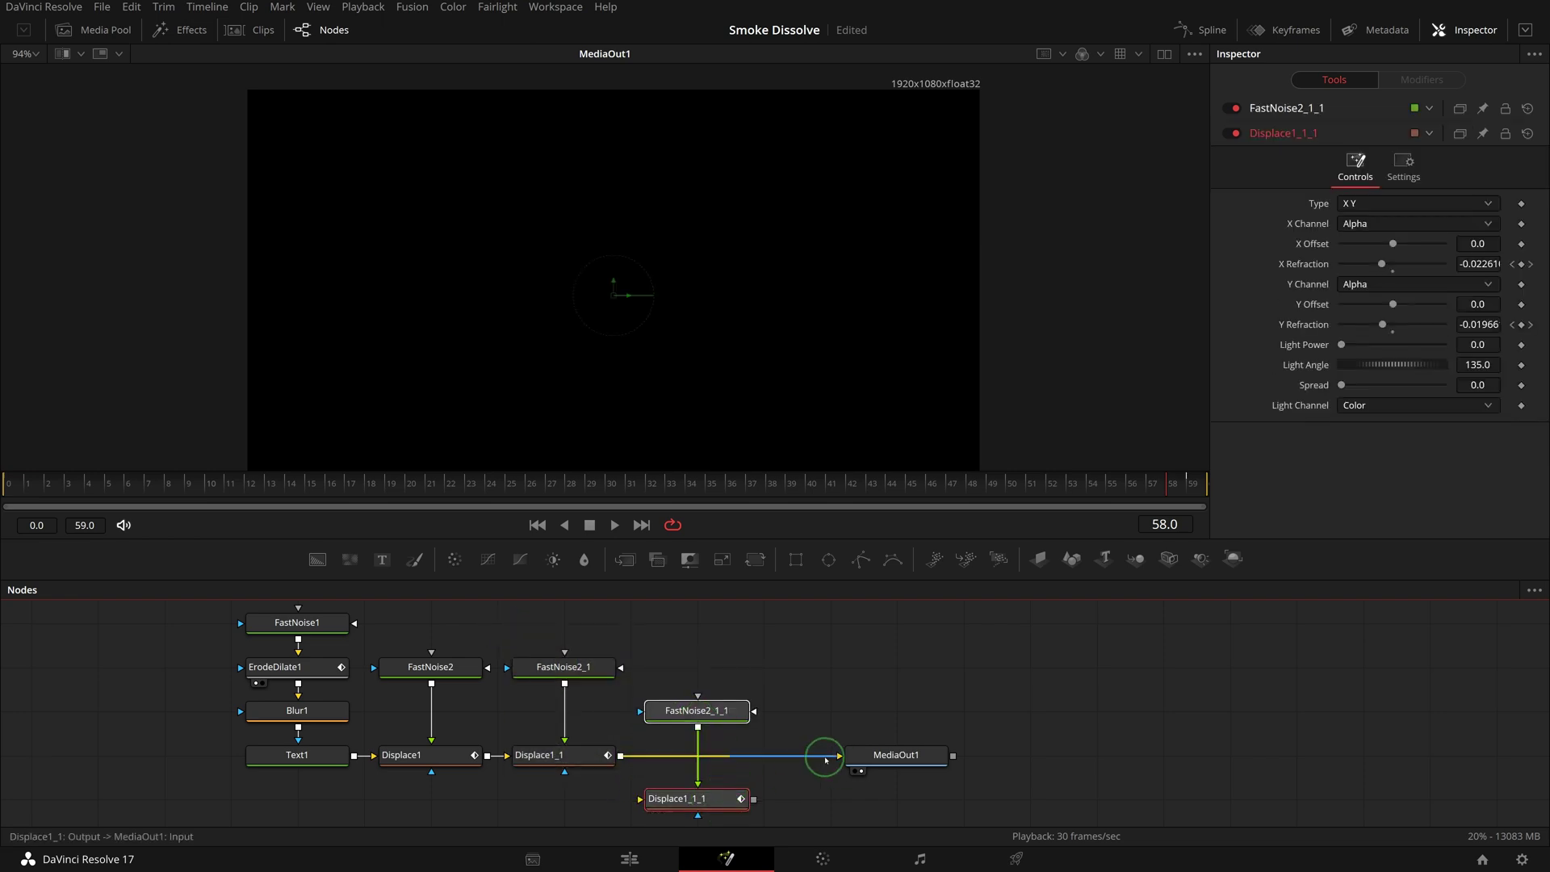
mouse_move(838, 755)
left_mouse_down()
mouse_move(672, 806)
mouse_move(840, 755)
left_mouse_up()
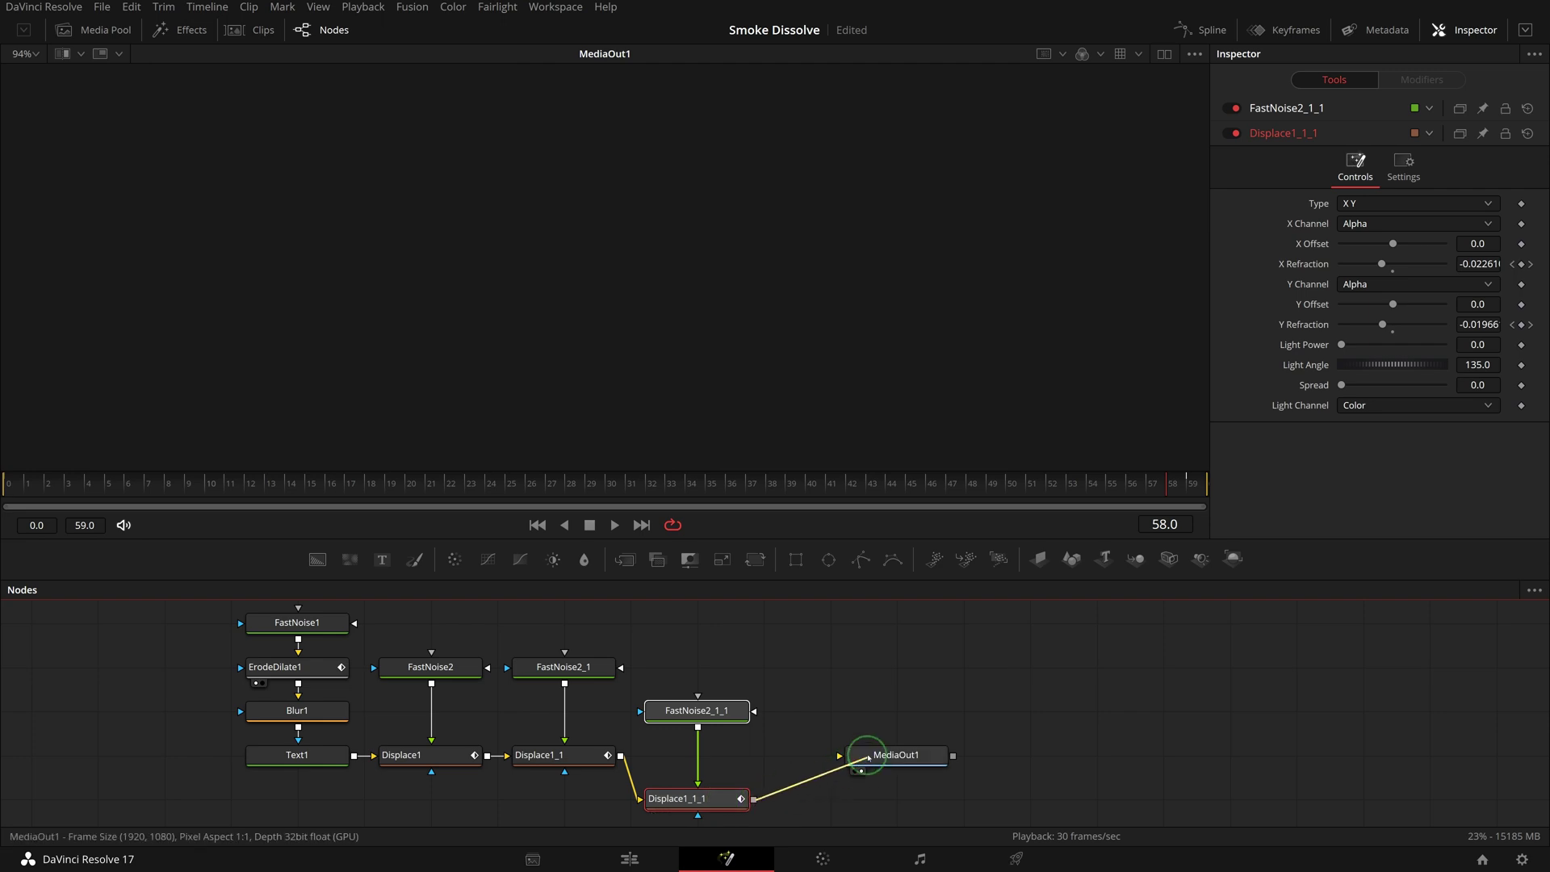
left_click_drag(690, 800, 692, 757)
left_click(778, 699)
left_click_drag(885, 682, 784, 685)
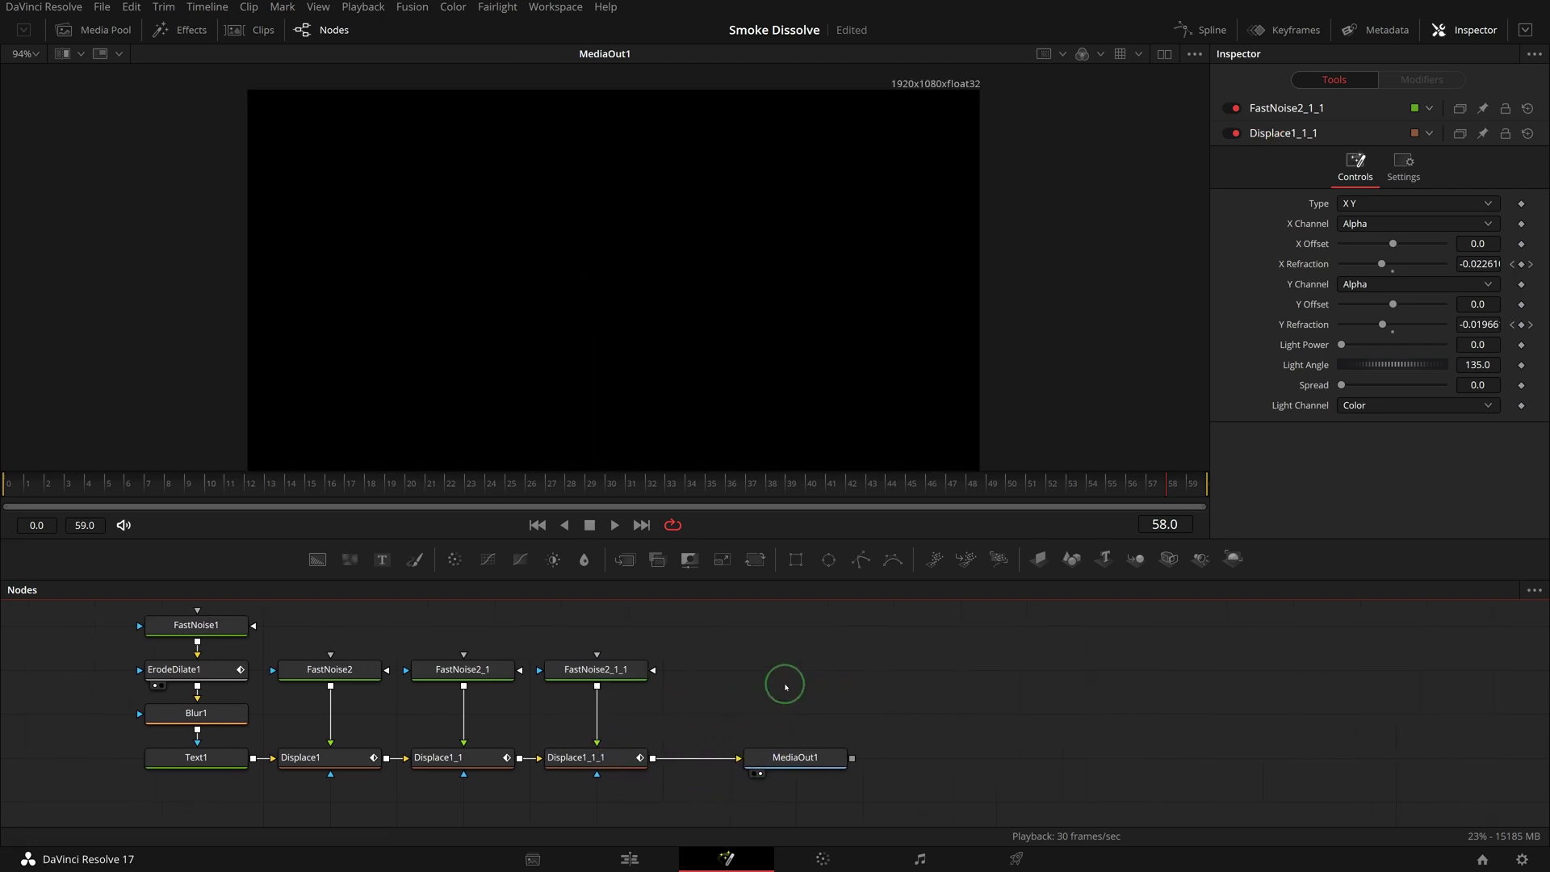
Step: Set FastNoise2_1_1's X Scale to 10
left_click(586, 669)
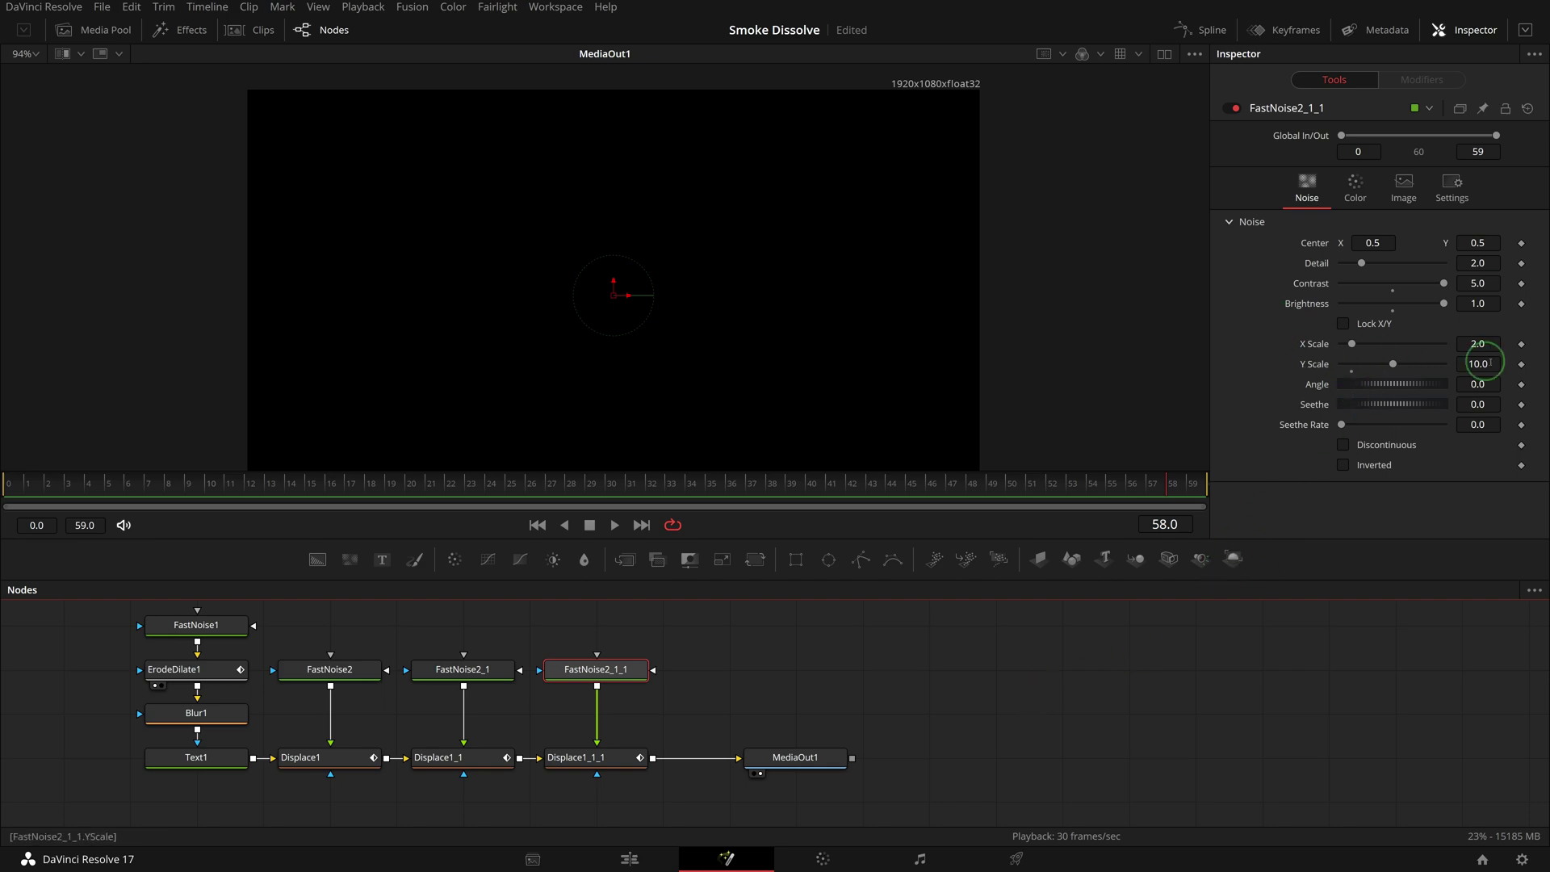
key("shift+Tab")
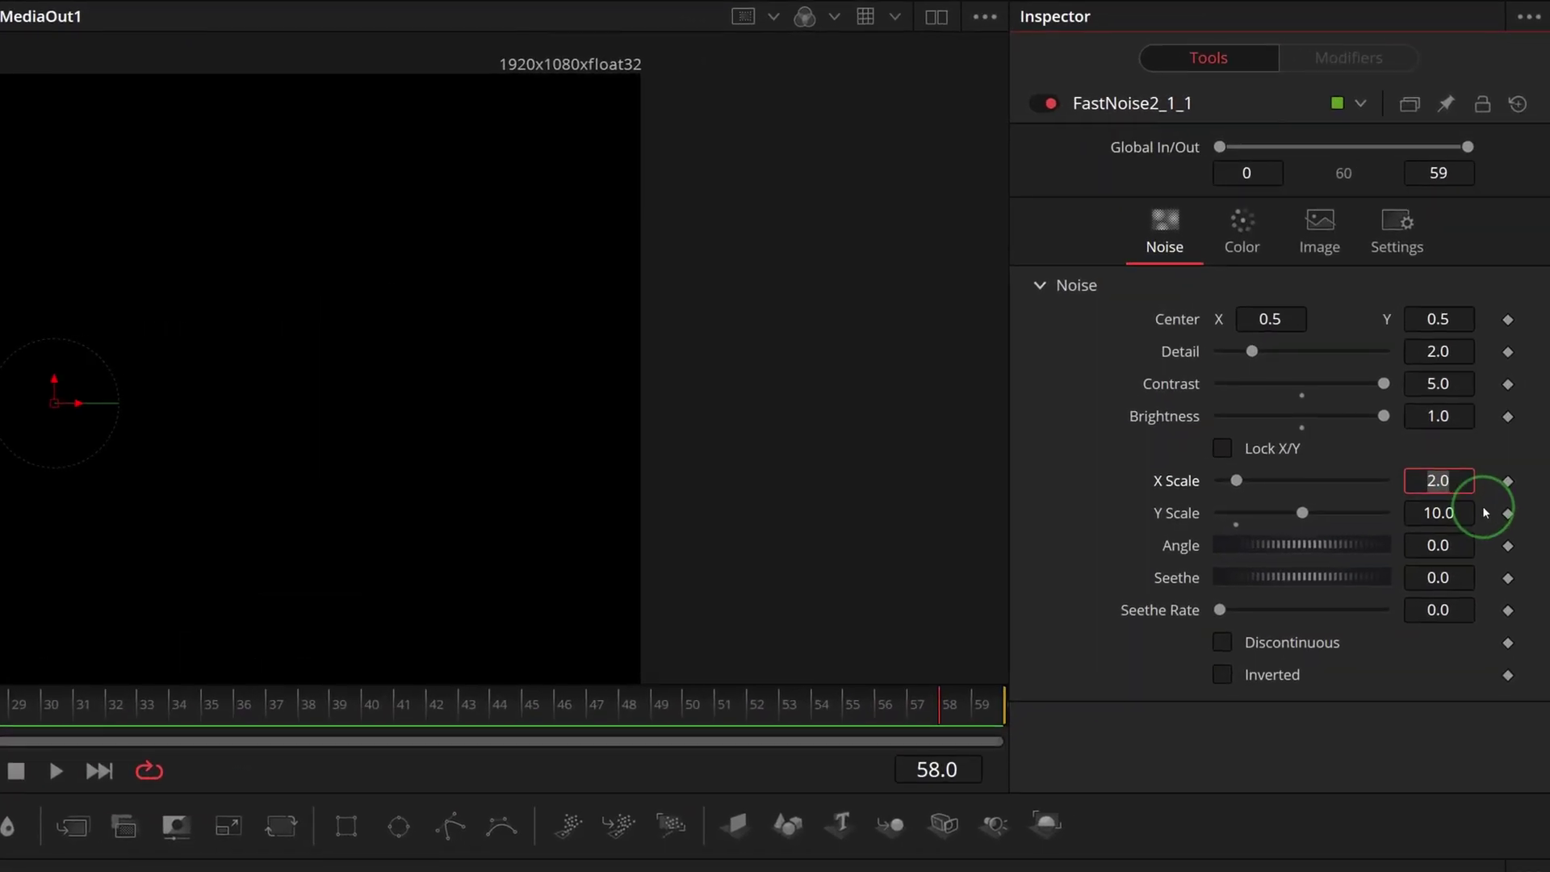
type("10")
left_click(1440, 737)
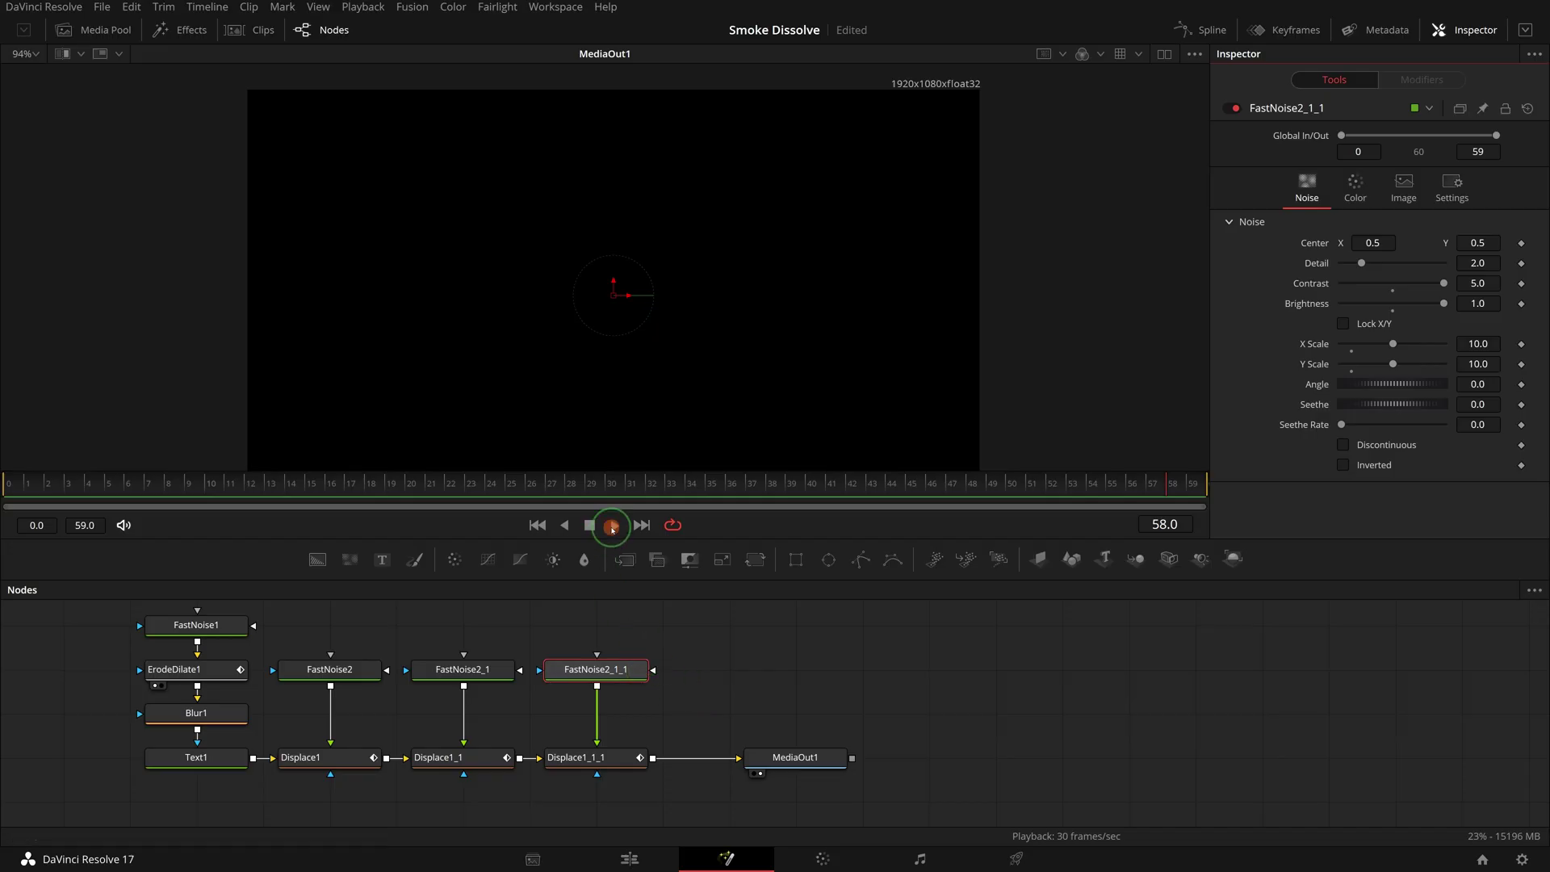
Step: Preview the smoke dissolve, then stop and select Displace1_1_1
left_click(612, 526)
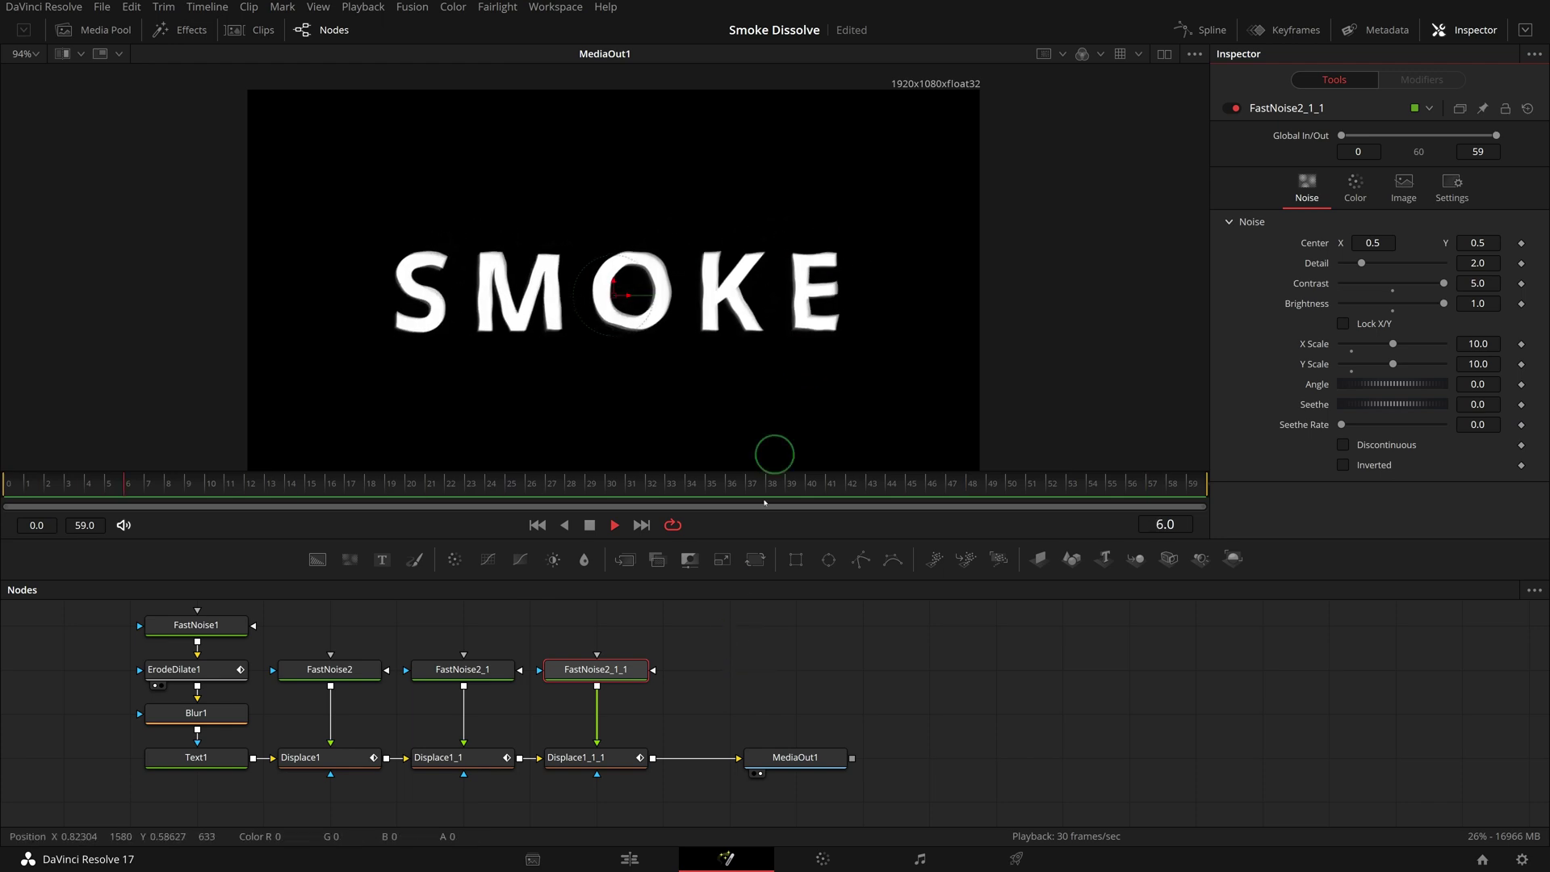
key("space")
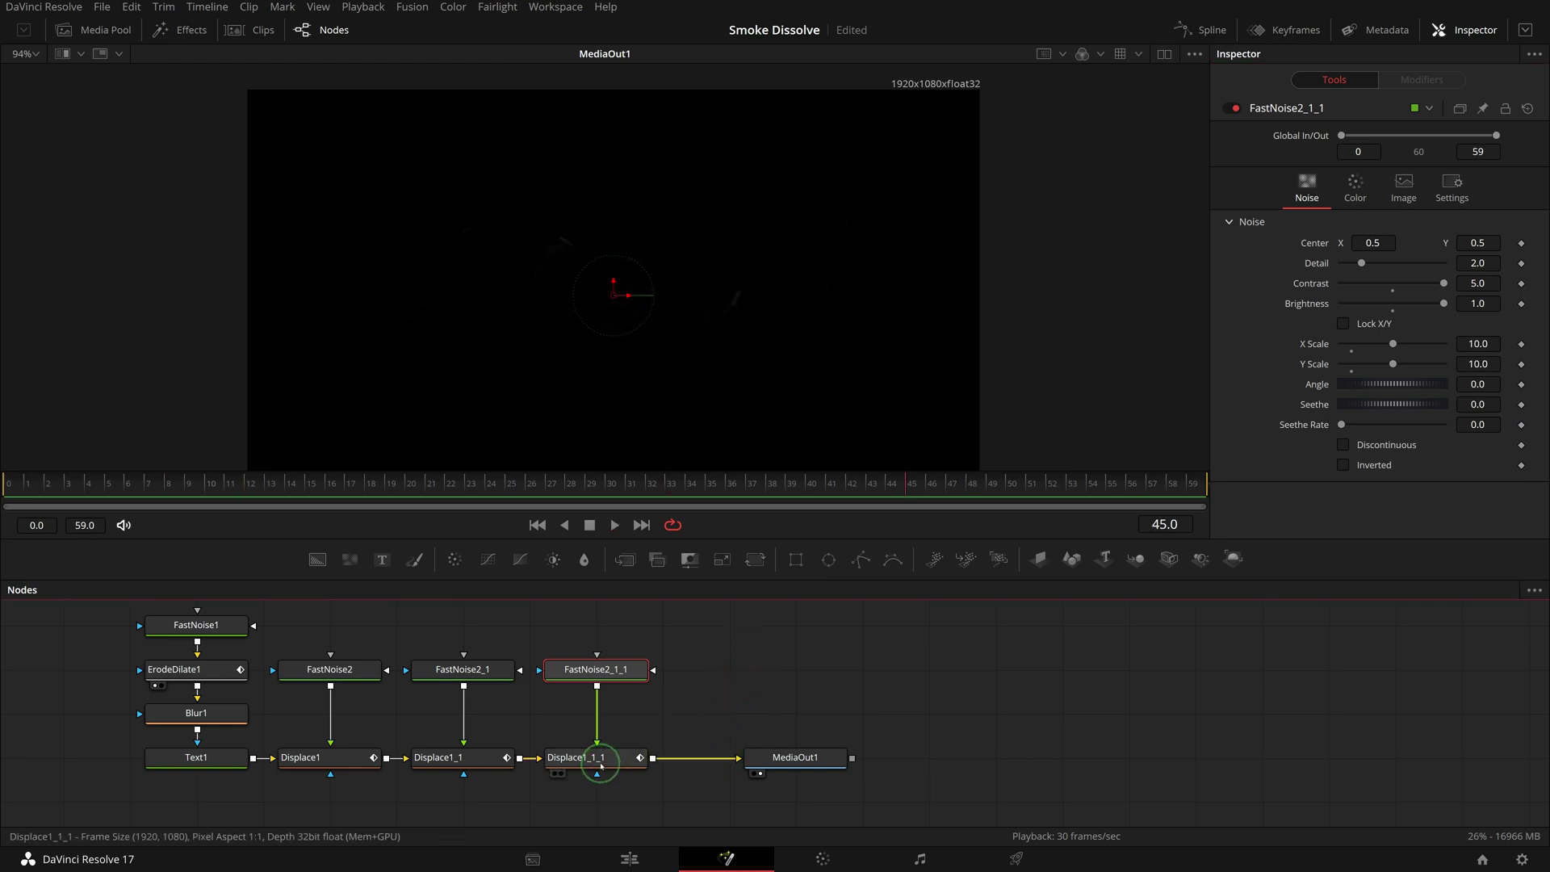
left_click(607, 759)
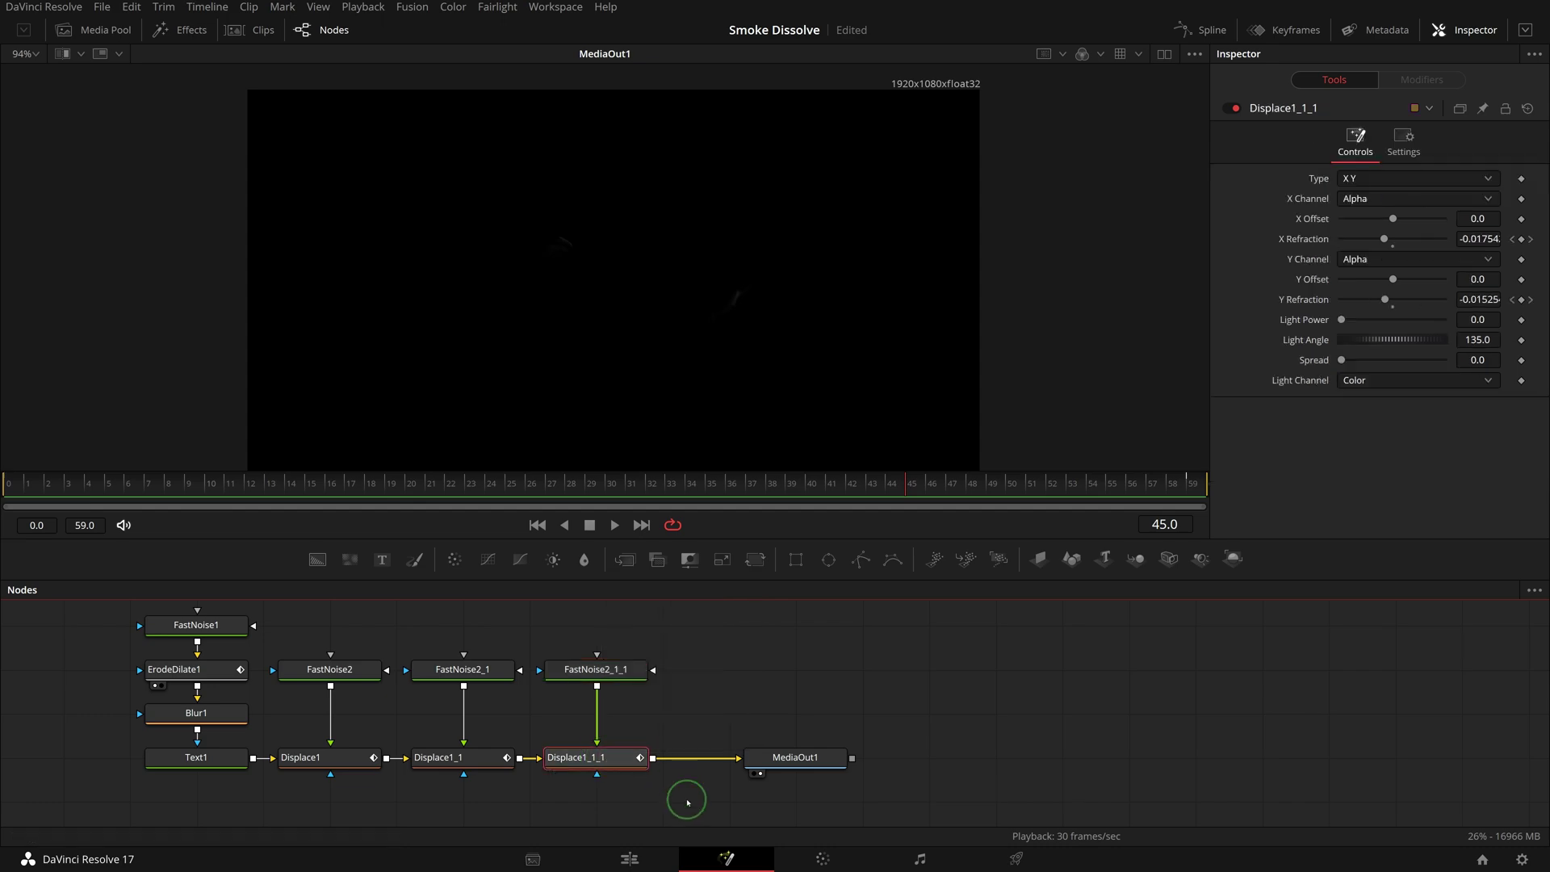
Step: At frame 59, change Displace1_1_1's X Refraction to 0.023 and replay the dissolve
left_click(1188, 485)
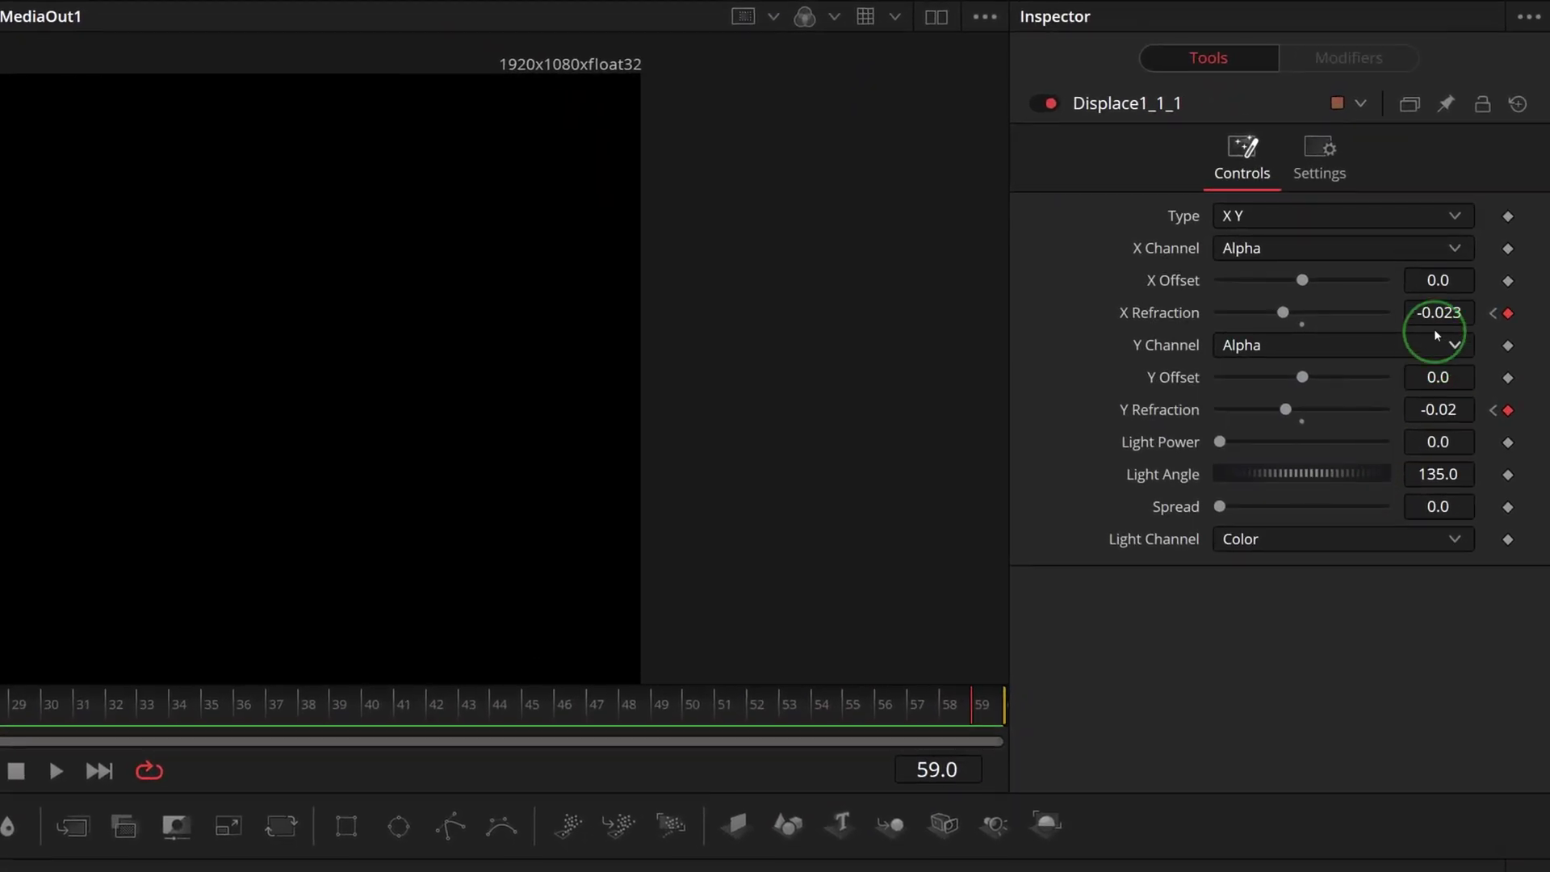
left_click(1437, 313)
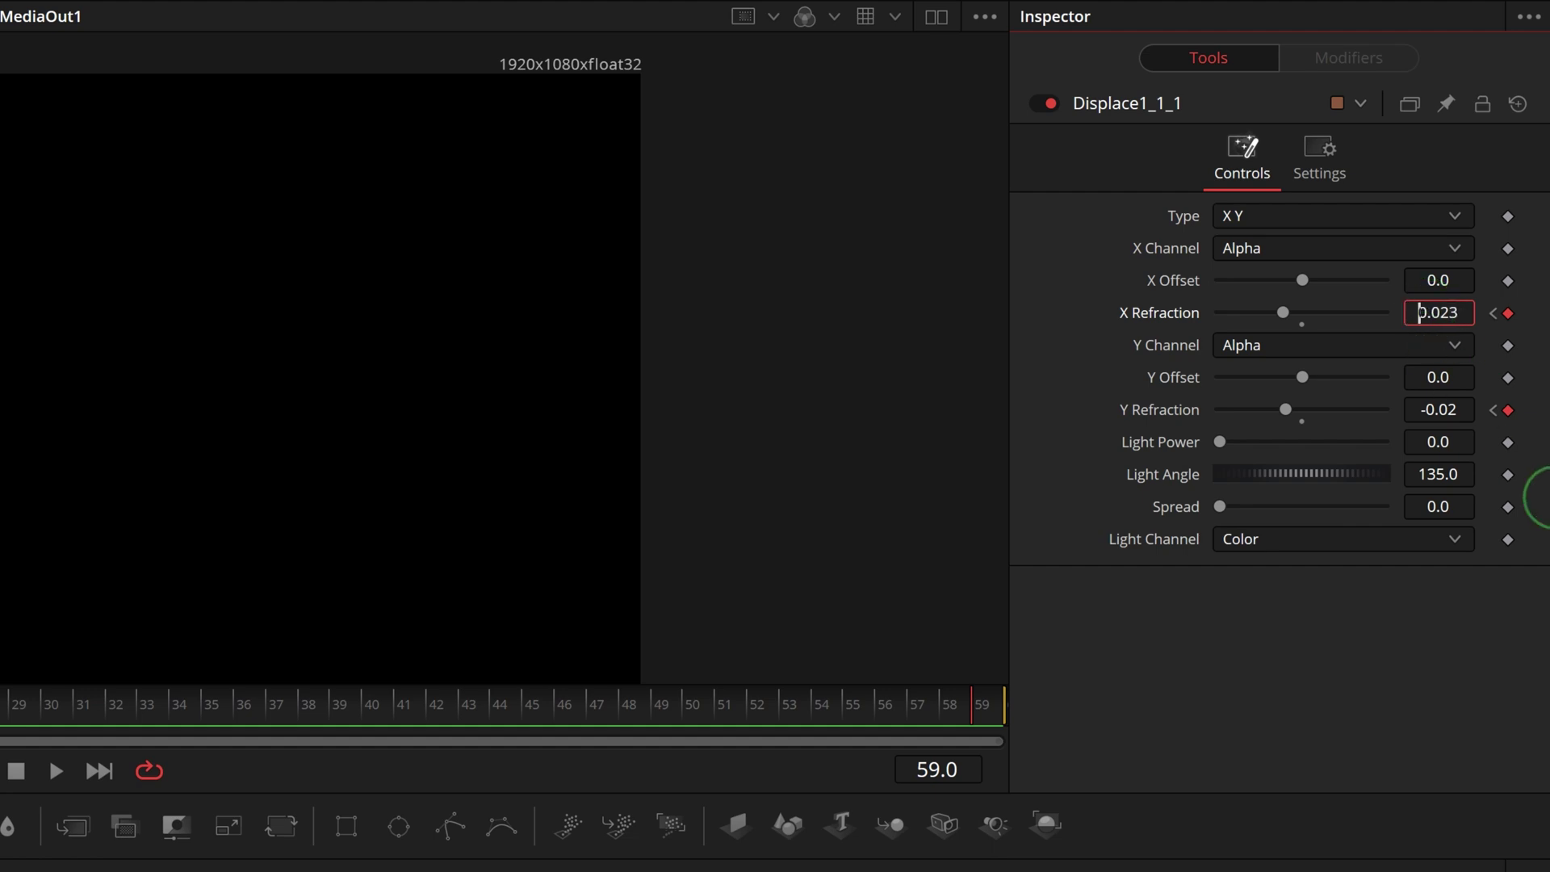
left_click(1438, 377)
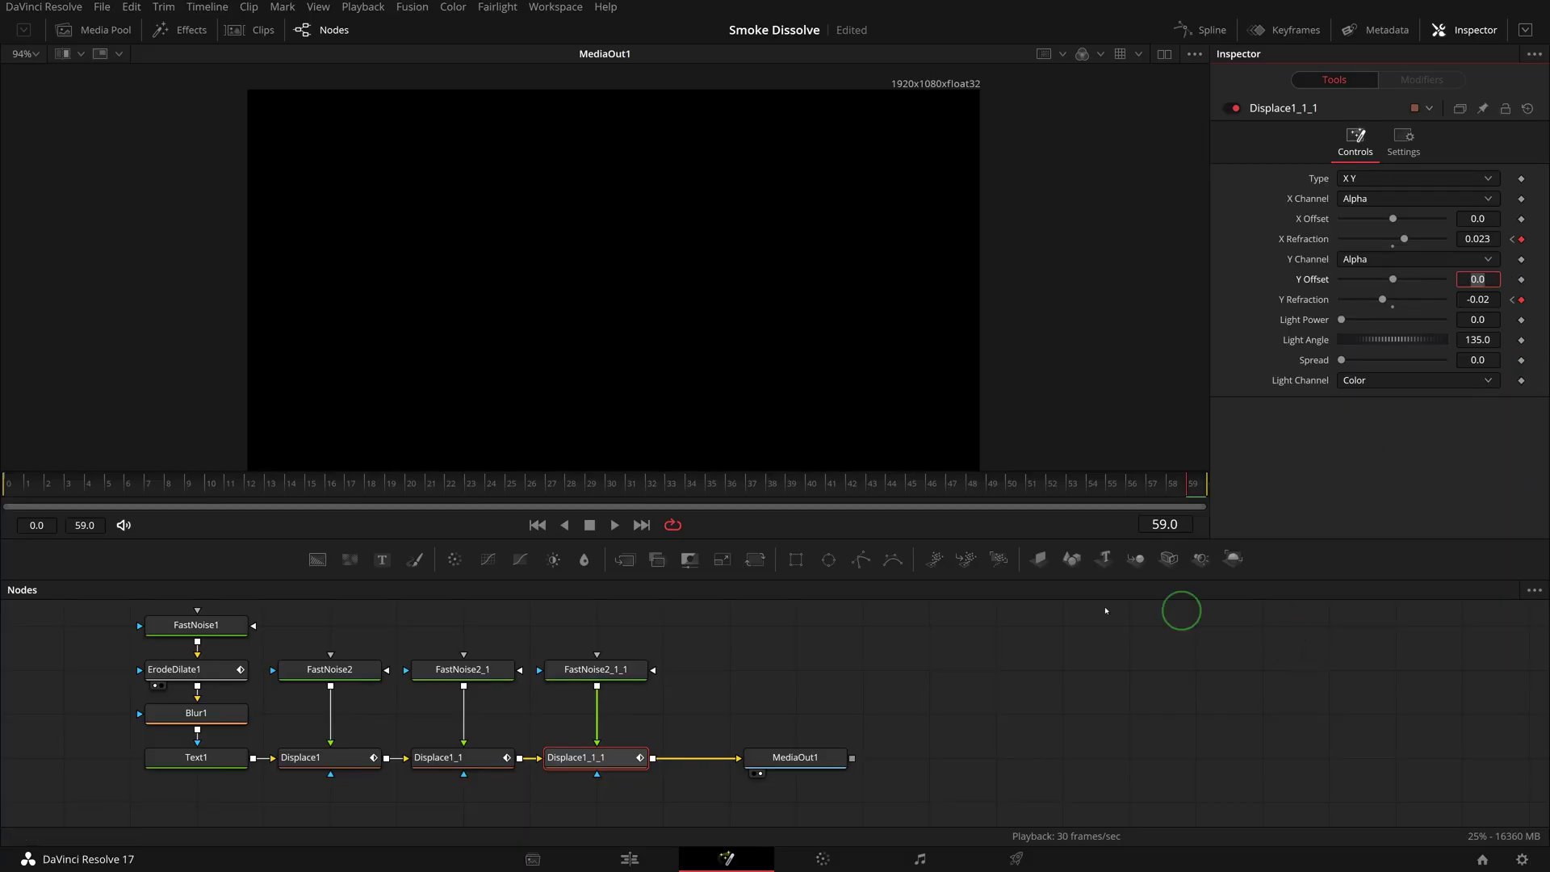
left_click(623, 525)
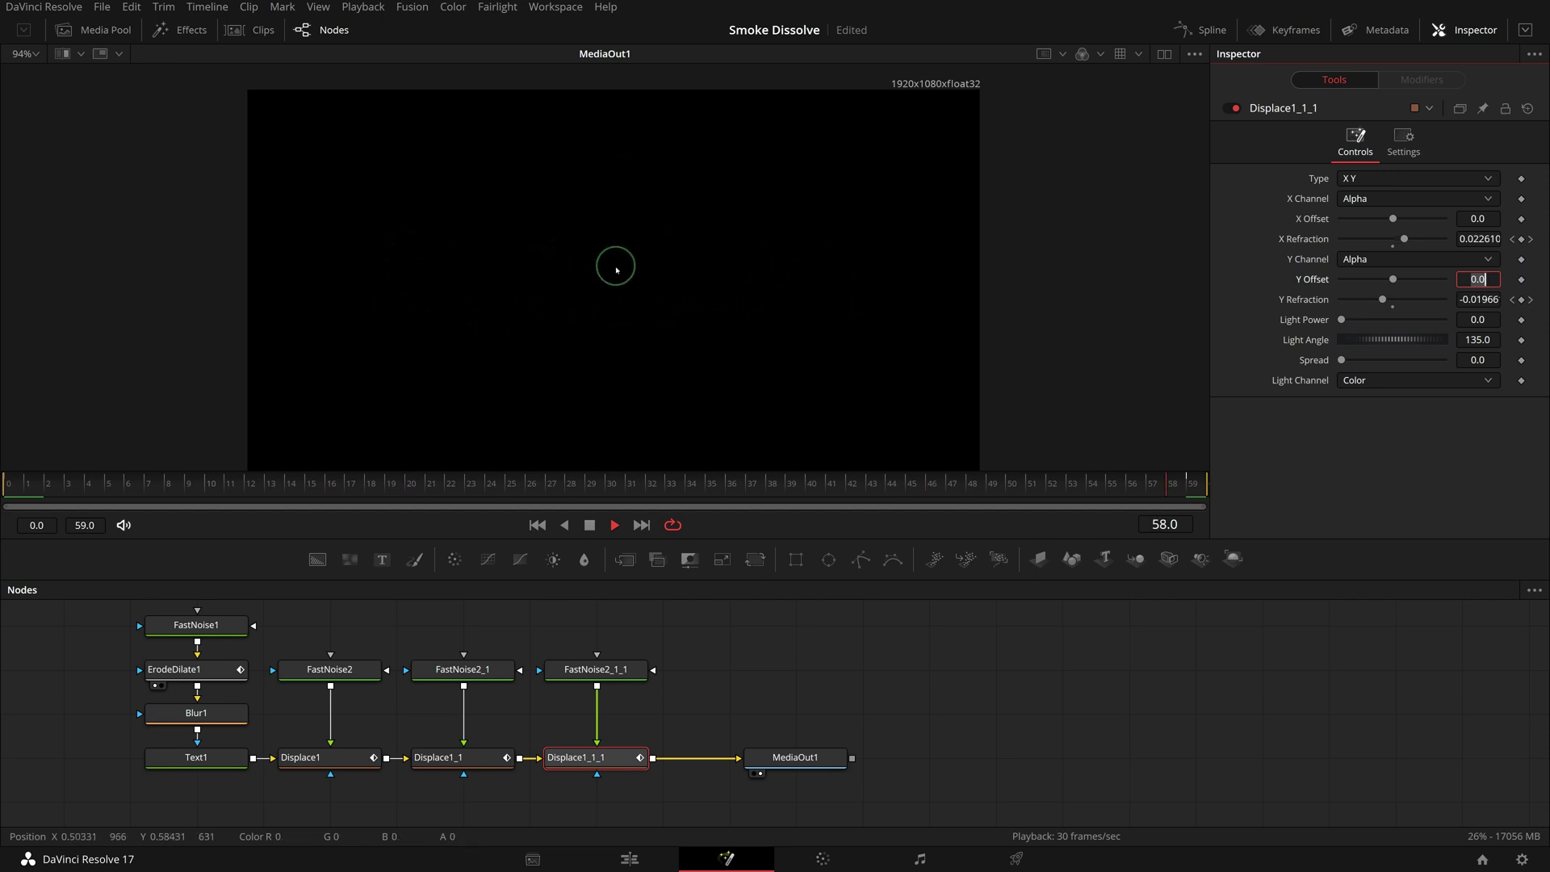
Step: Stop playback and shift MediaOut1 right to leave room after Displace1_1_1
left_click(590, 525)
left_click_drag(791, 756, 858, 756)
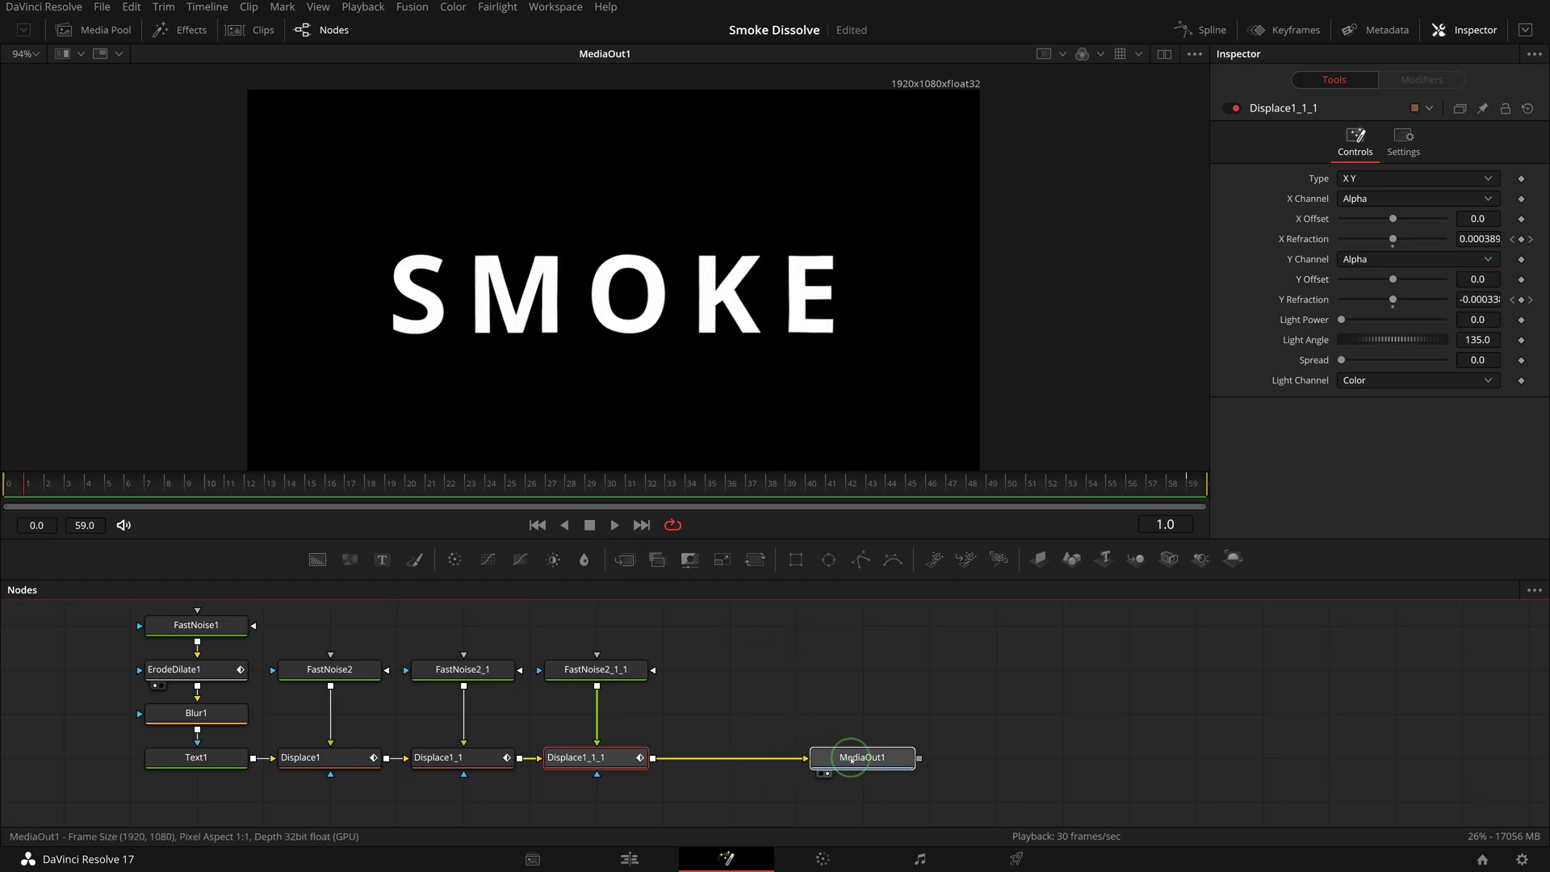
Step: Insert a Resolve FX Transform node after Displace1_1_1
left_click(607, 757)
right_click(610, 757)
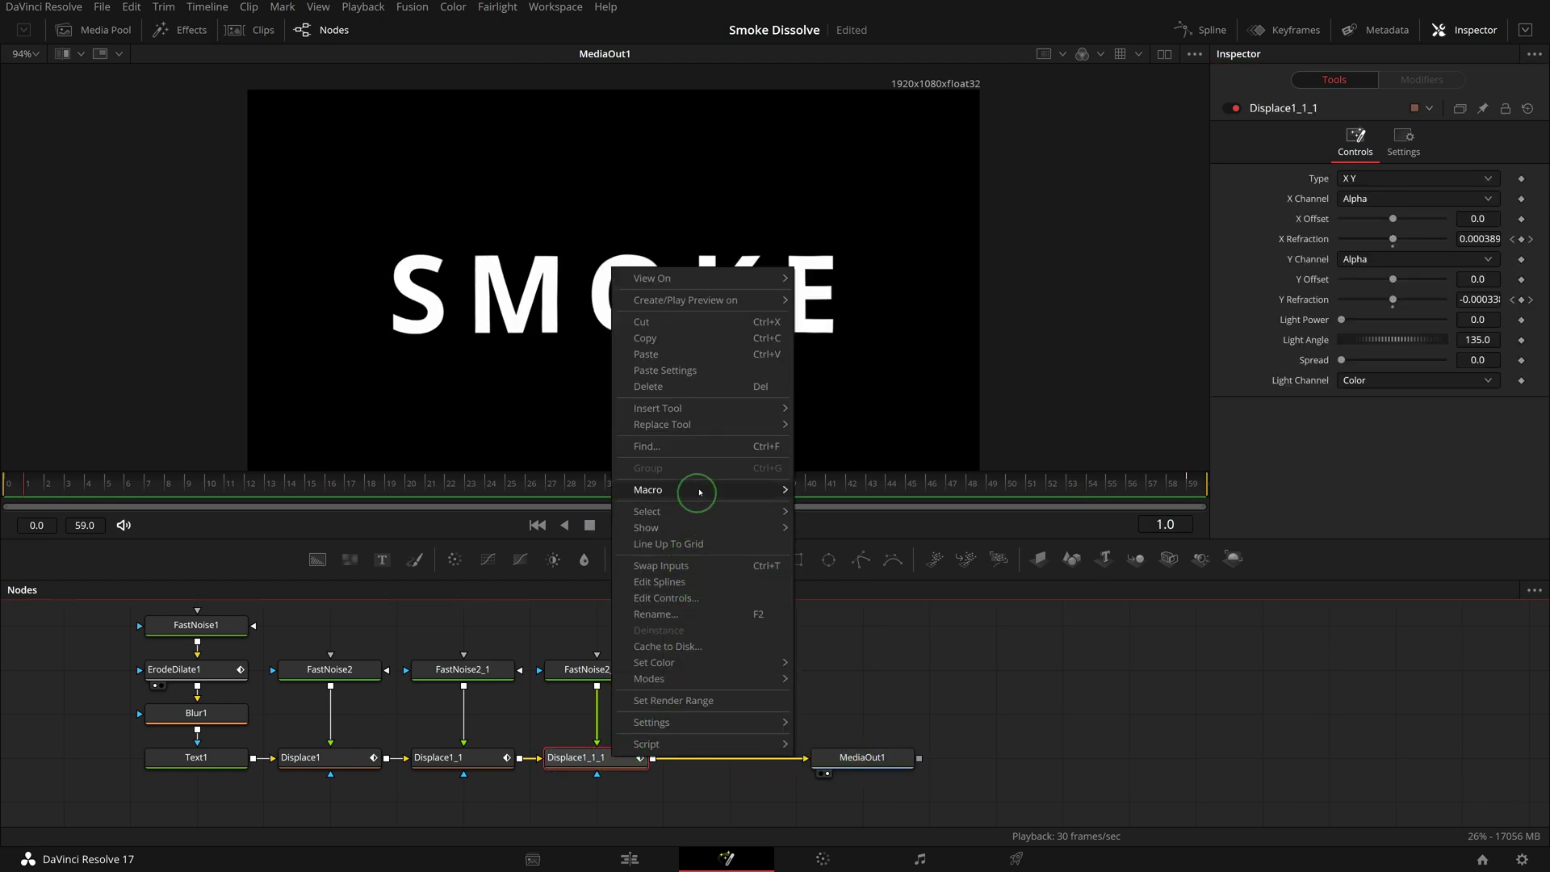
mouse_move(737, 414)
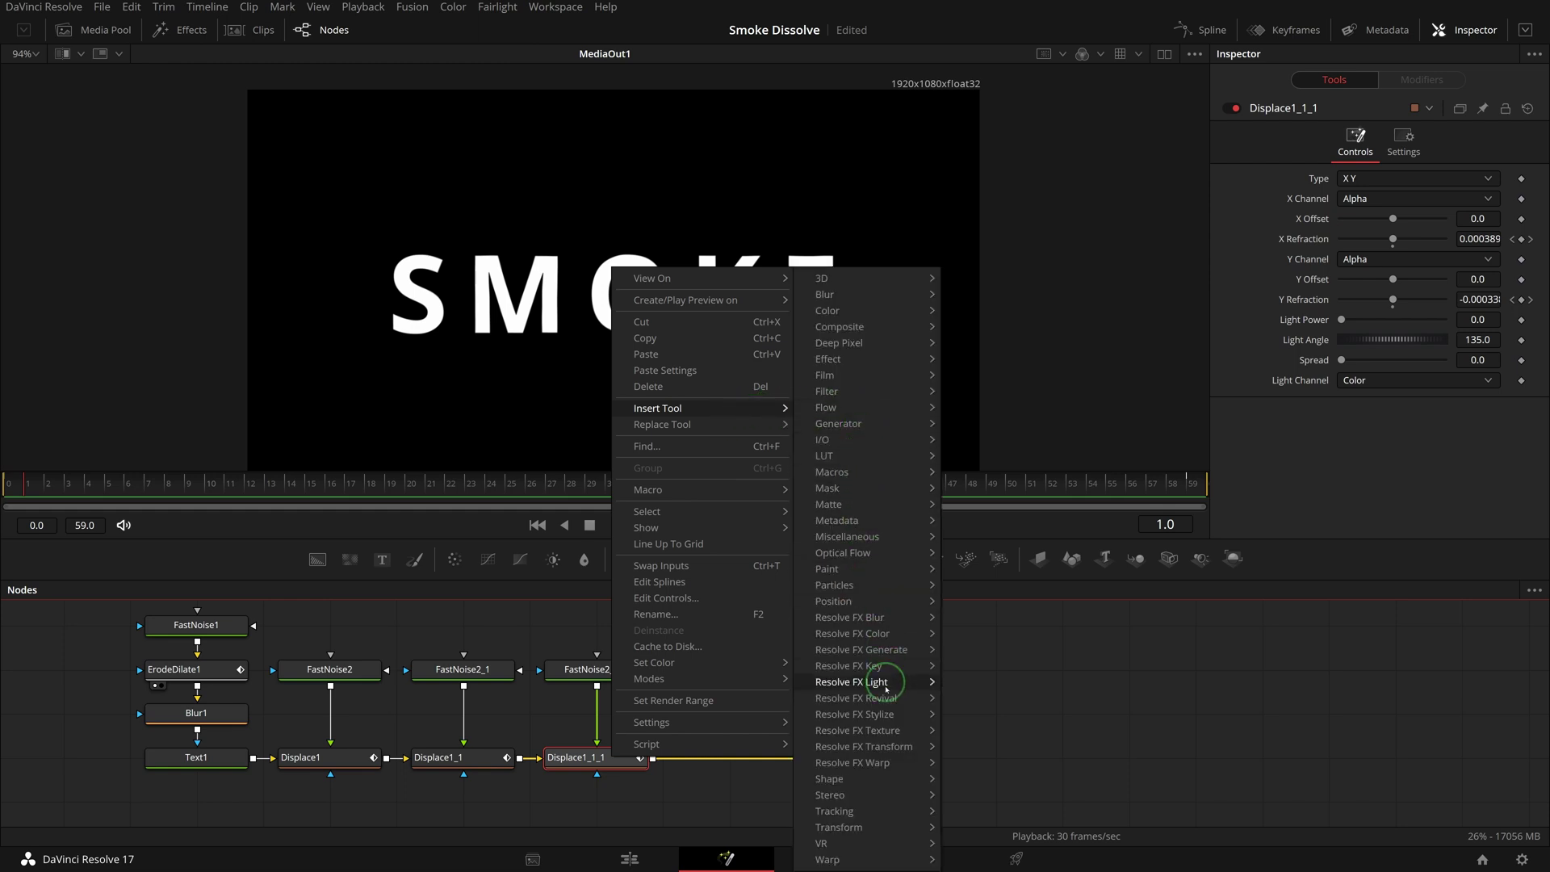
mouse_move(890, 746)
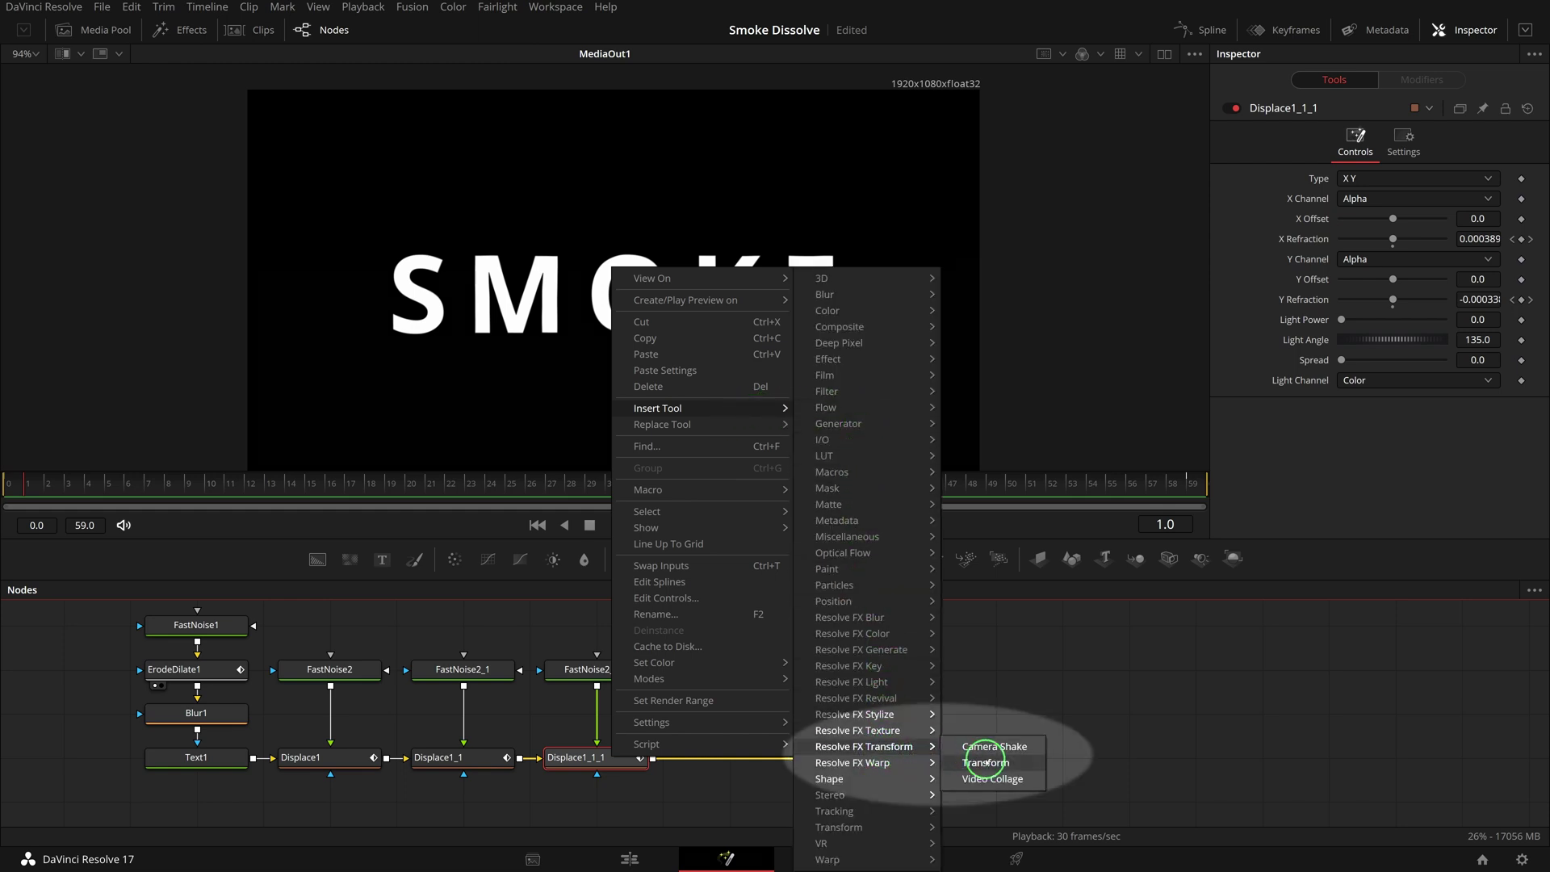
left_click(985, 763)
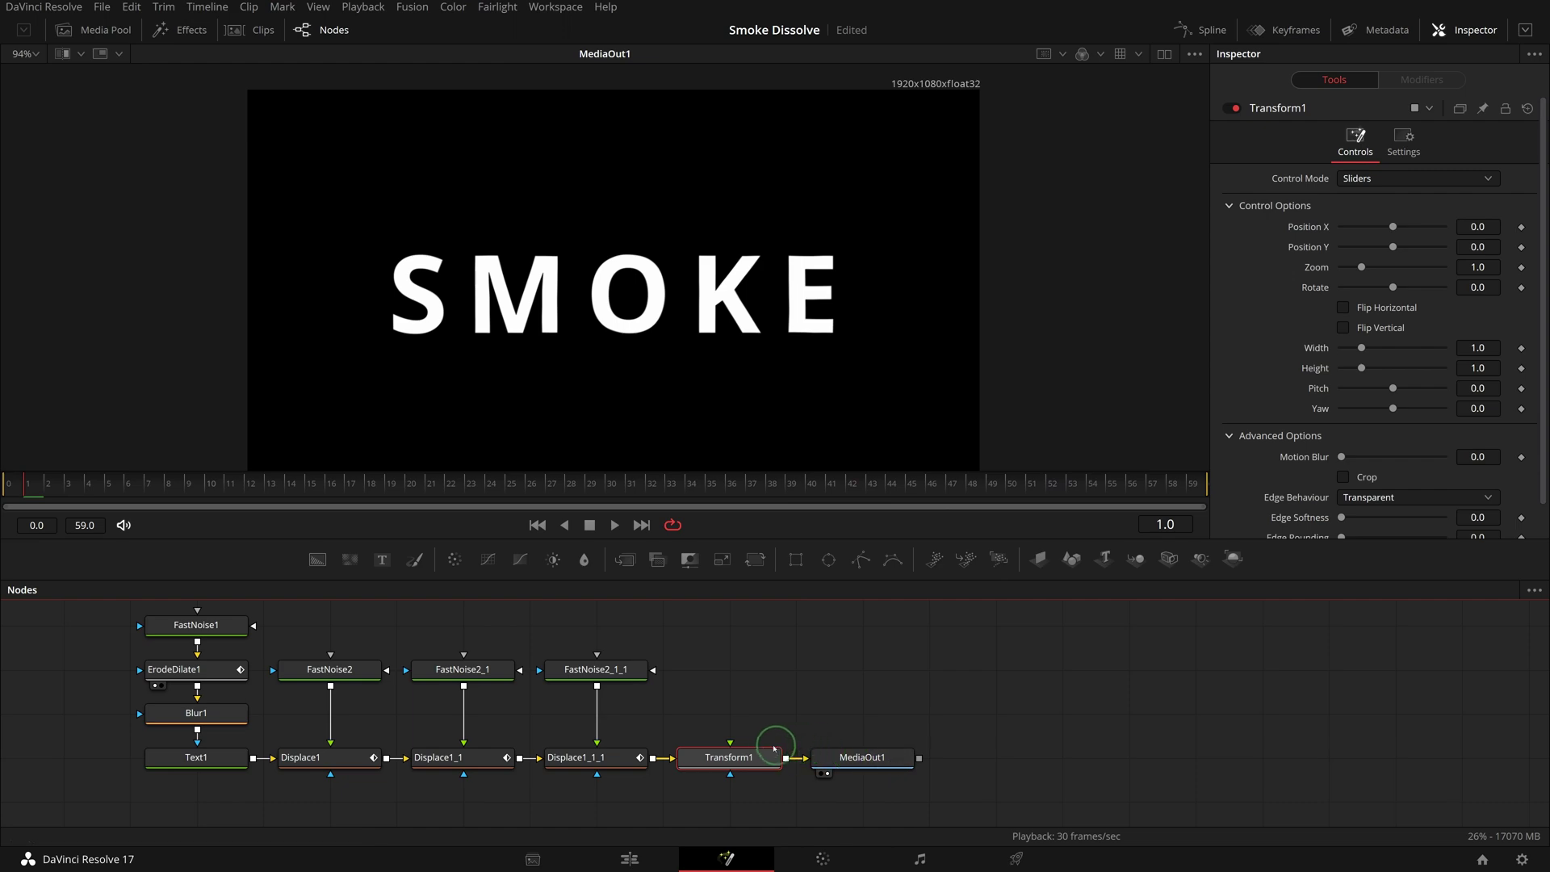
Step: At frame 0, set Transform1's Control Mode to Interactive - Canvas and add a canvas keyframe
key("Left")
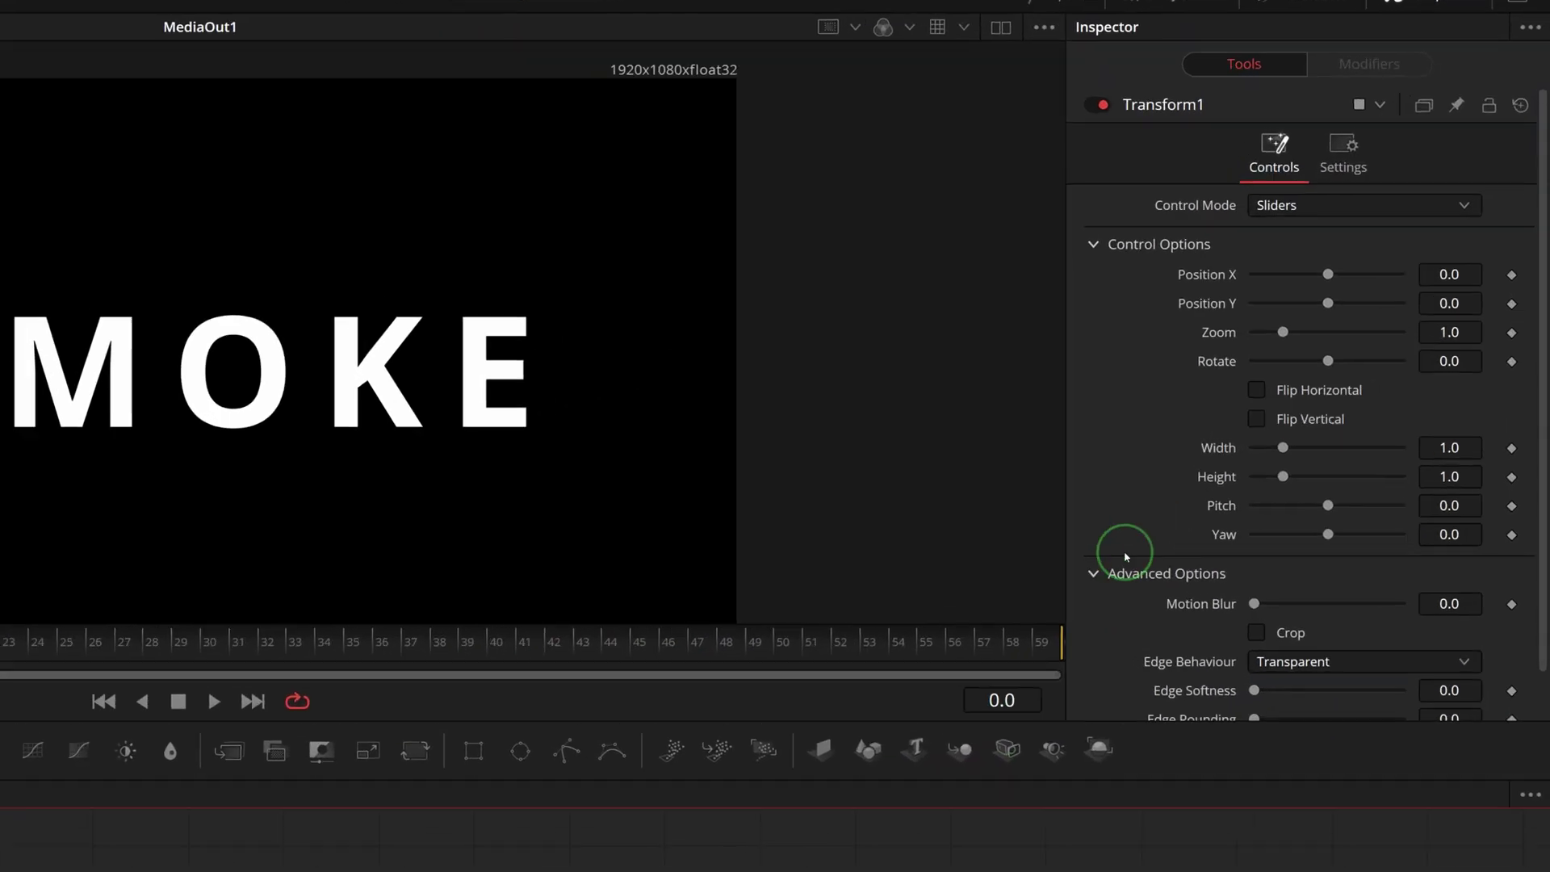
left_click(1333, 207)
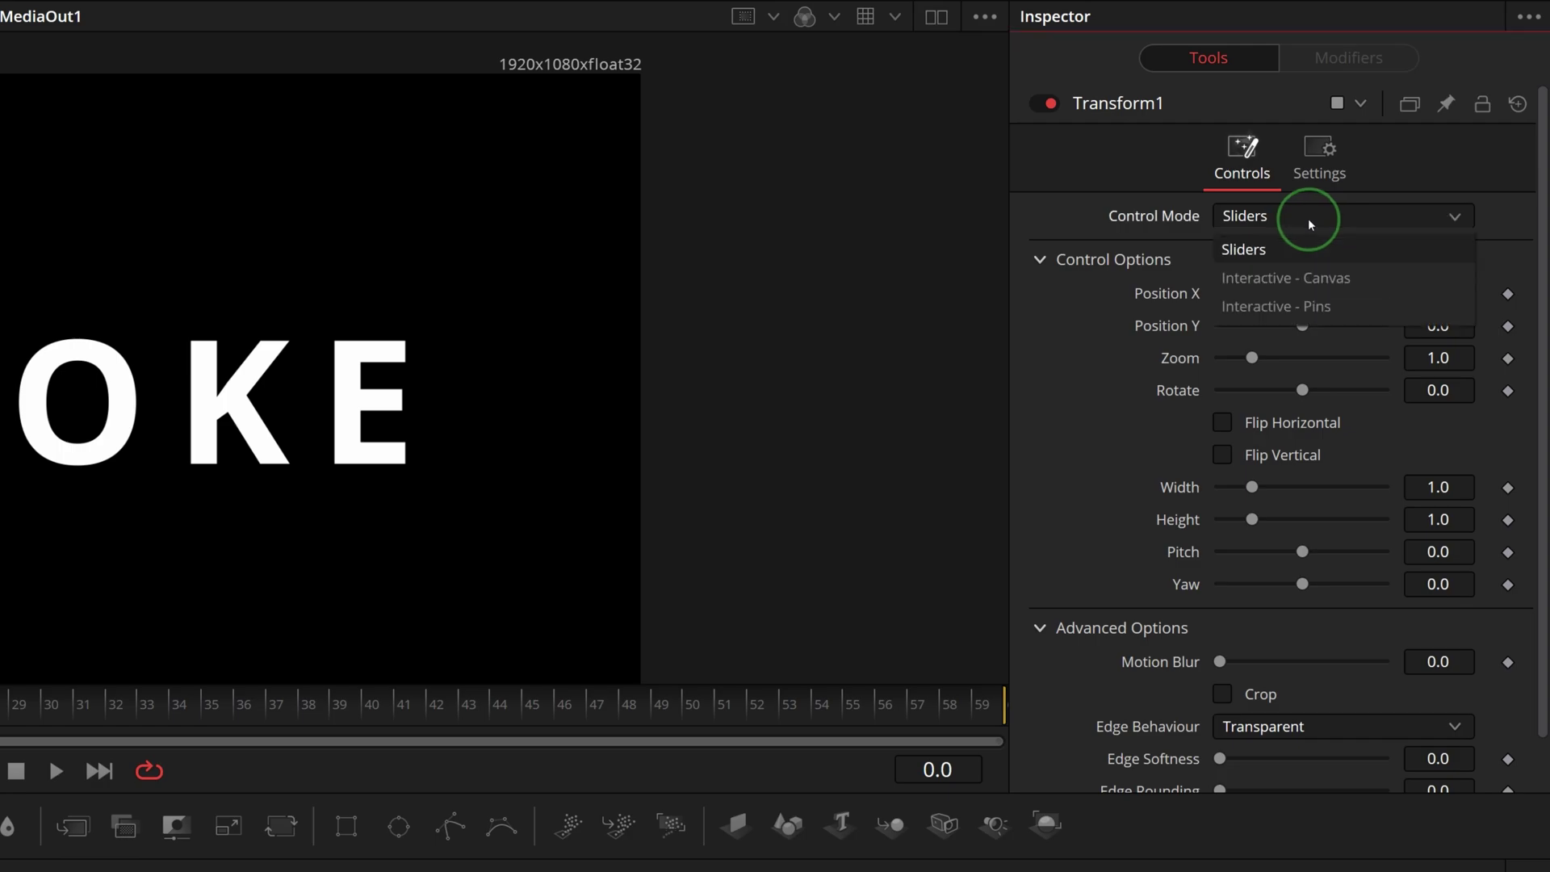
left_click(1303, 279)
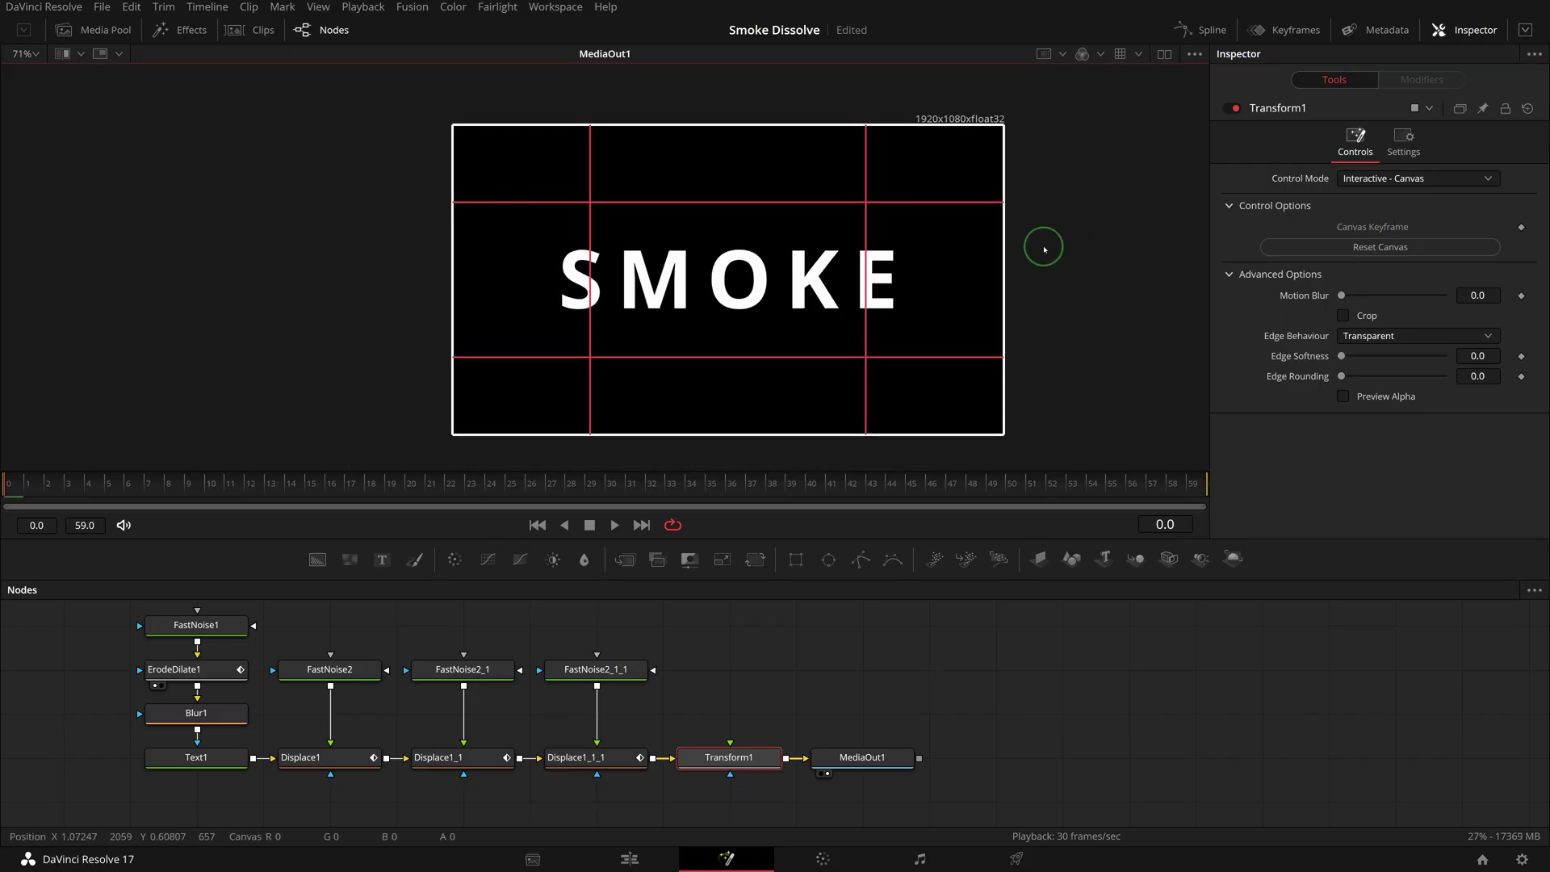
left_click_drag(1044, 249, 969, 266)
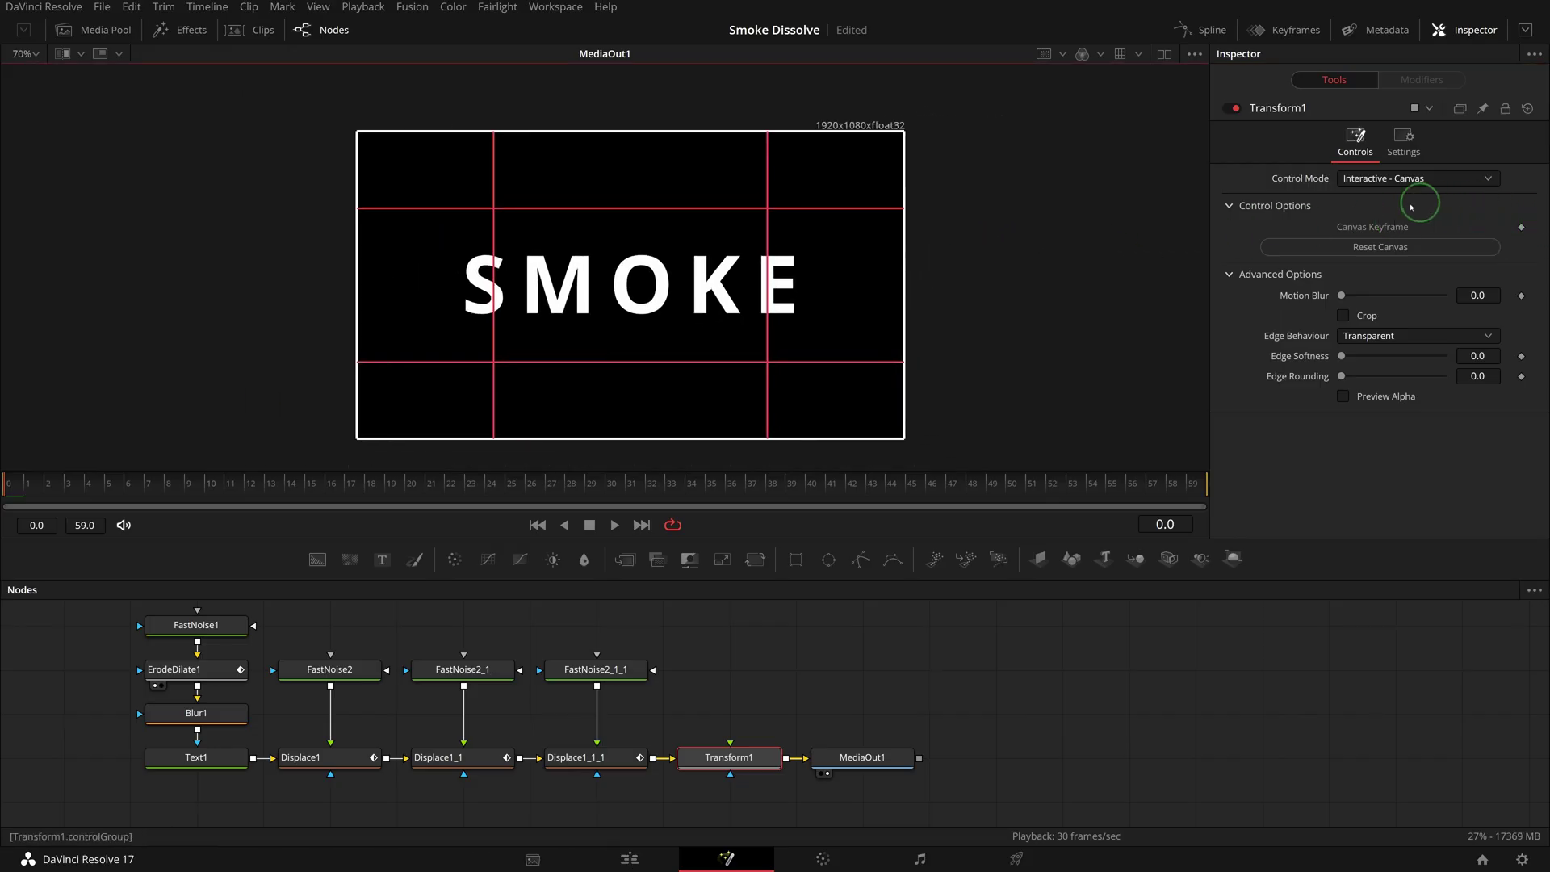
left_click(1521, 228)
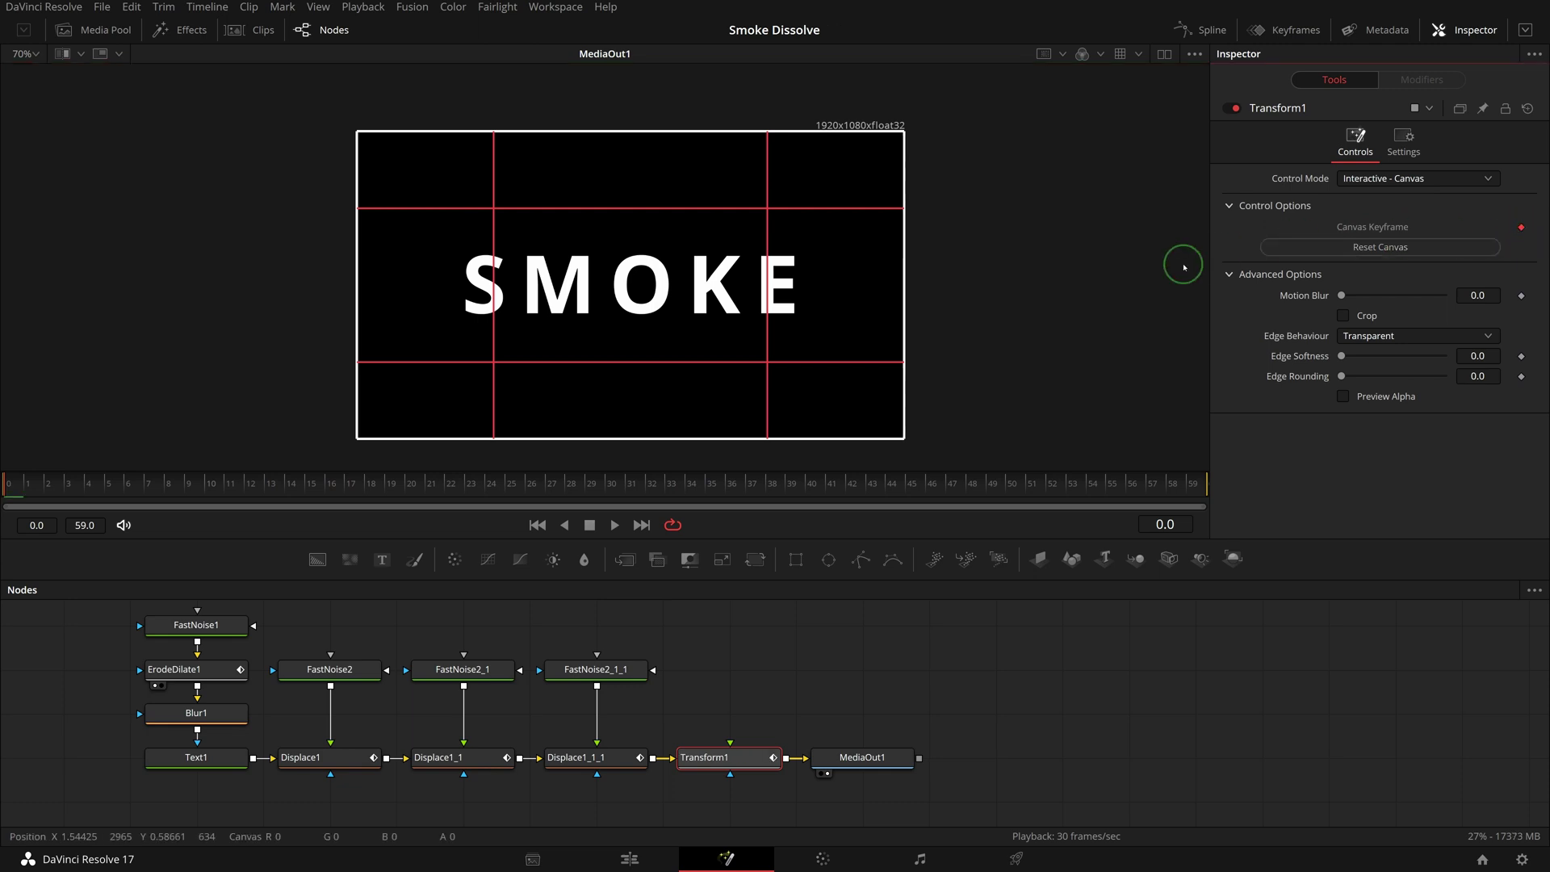
Step: At the last frame, raise the Transform1 canvas for a second keyframe, then play back the dissolve
left_click(1199, 495)
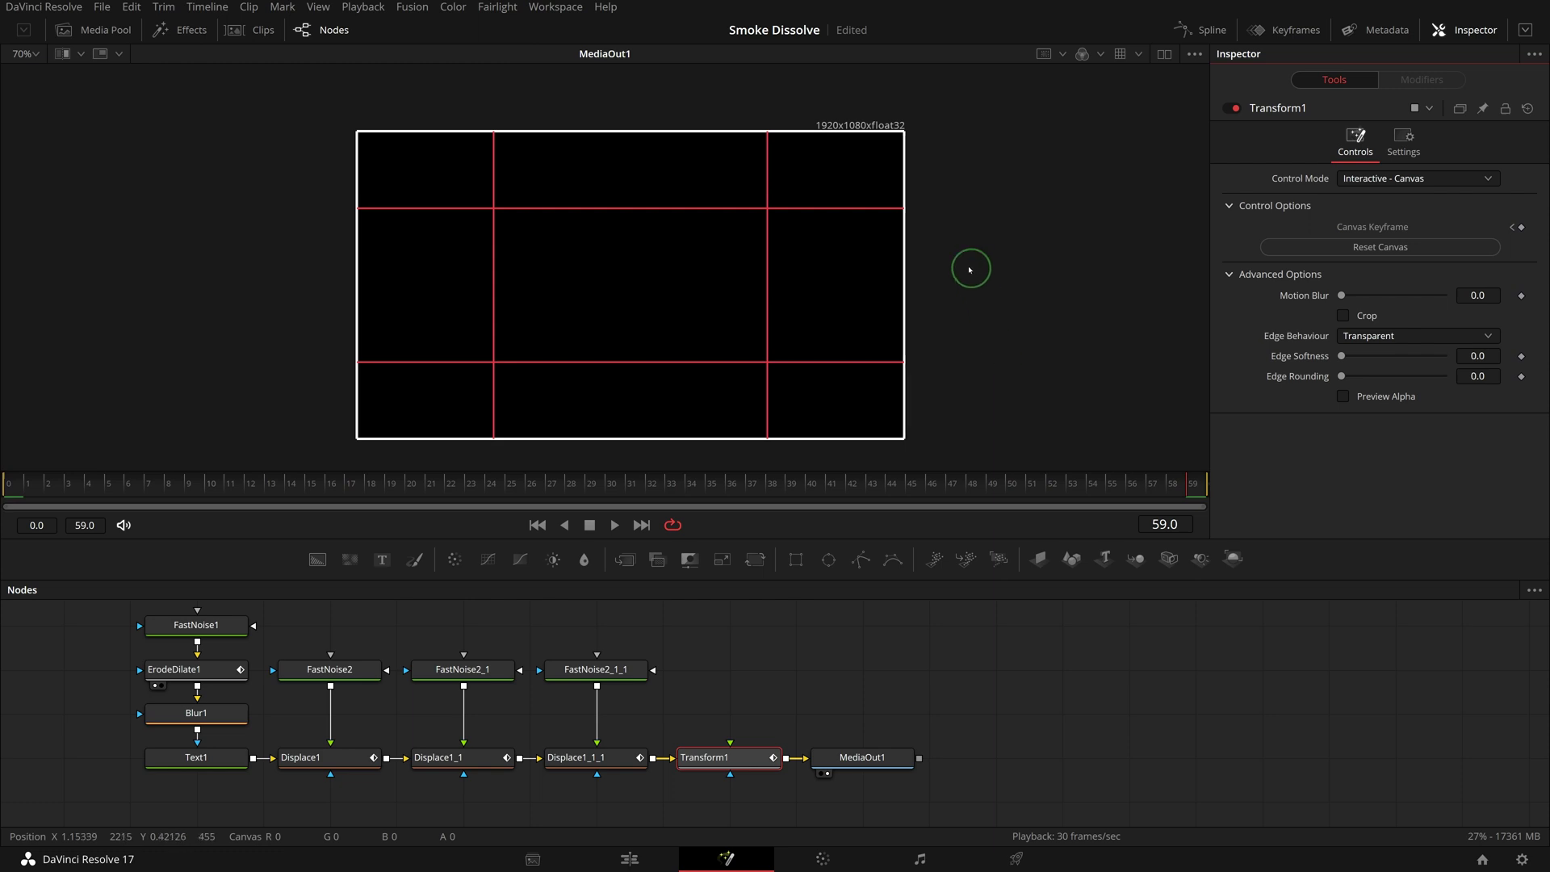
left_click_drag(627, 177, 626, 67)
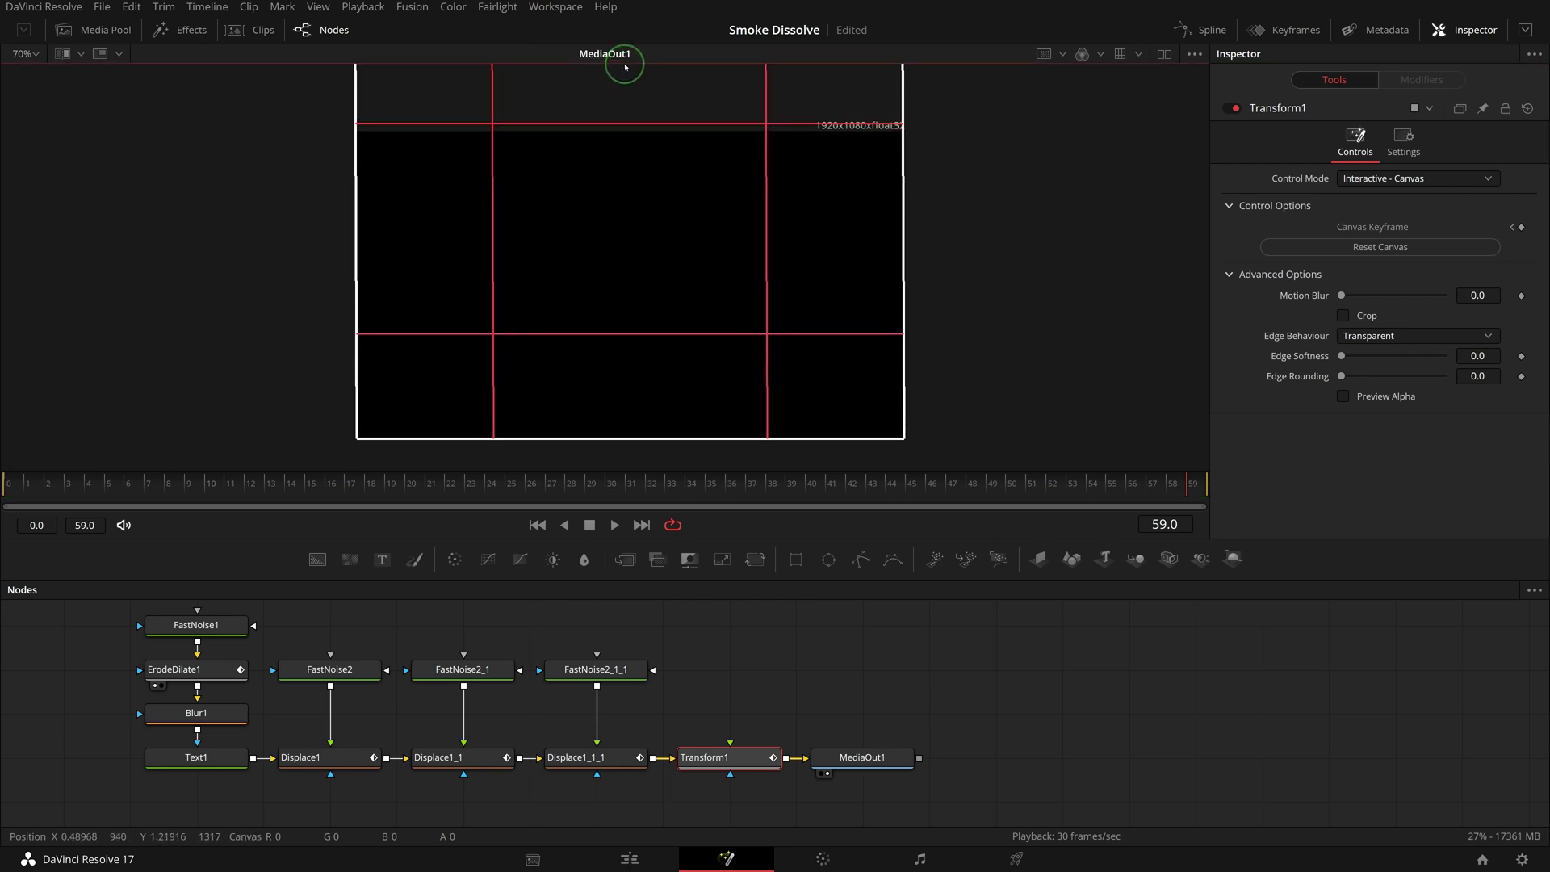
scroll(1049, 410, "down", 2)
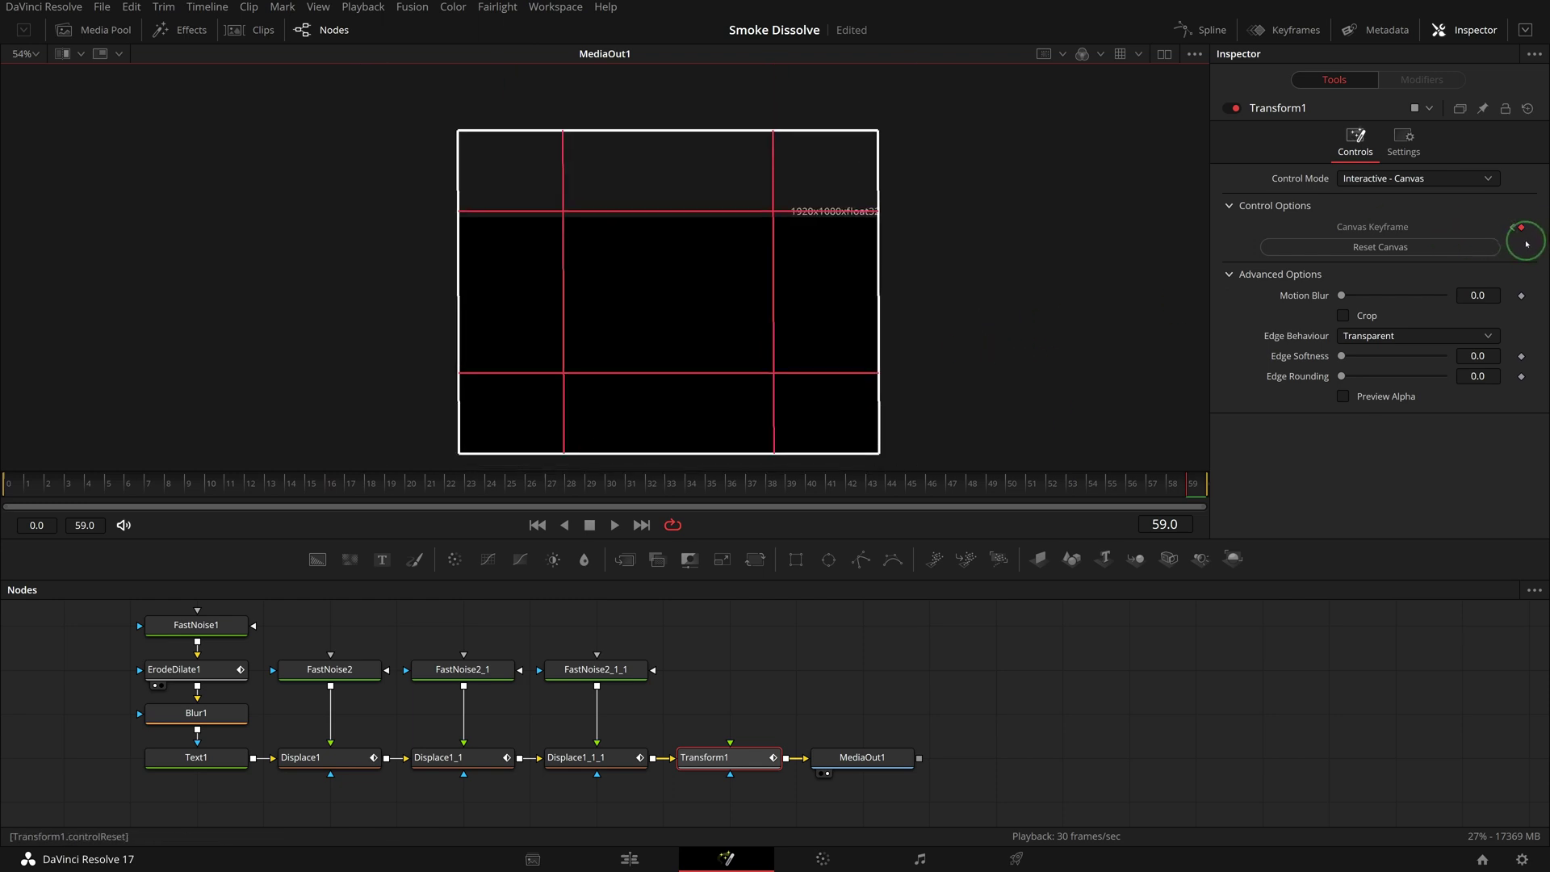
left_click(700, 654)
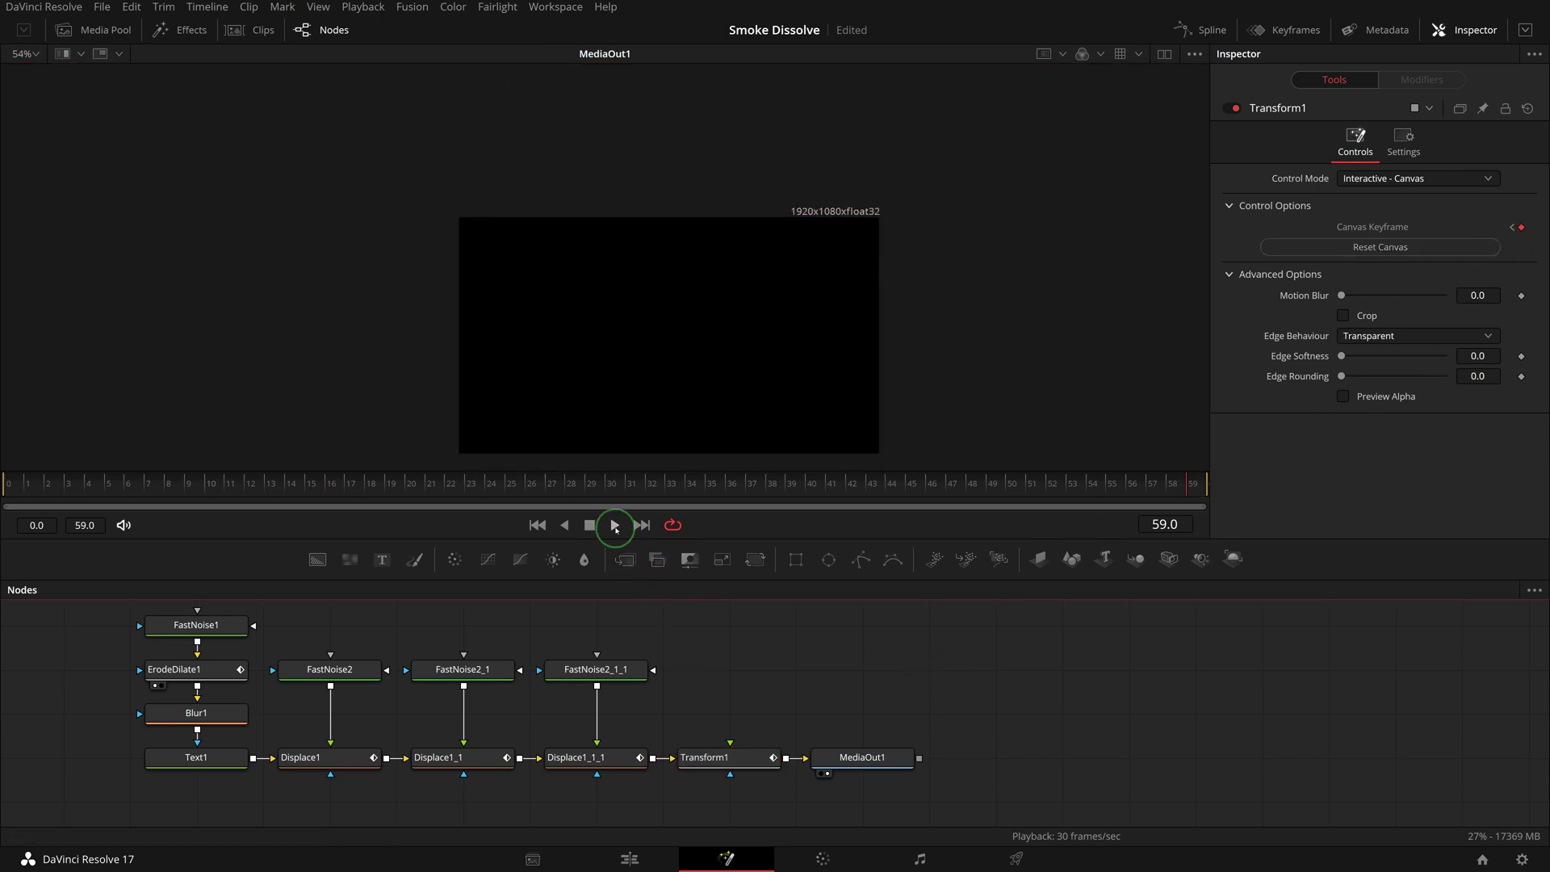
left_click(613, 525)
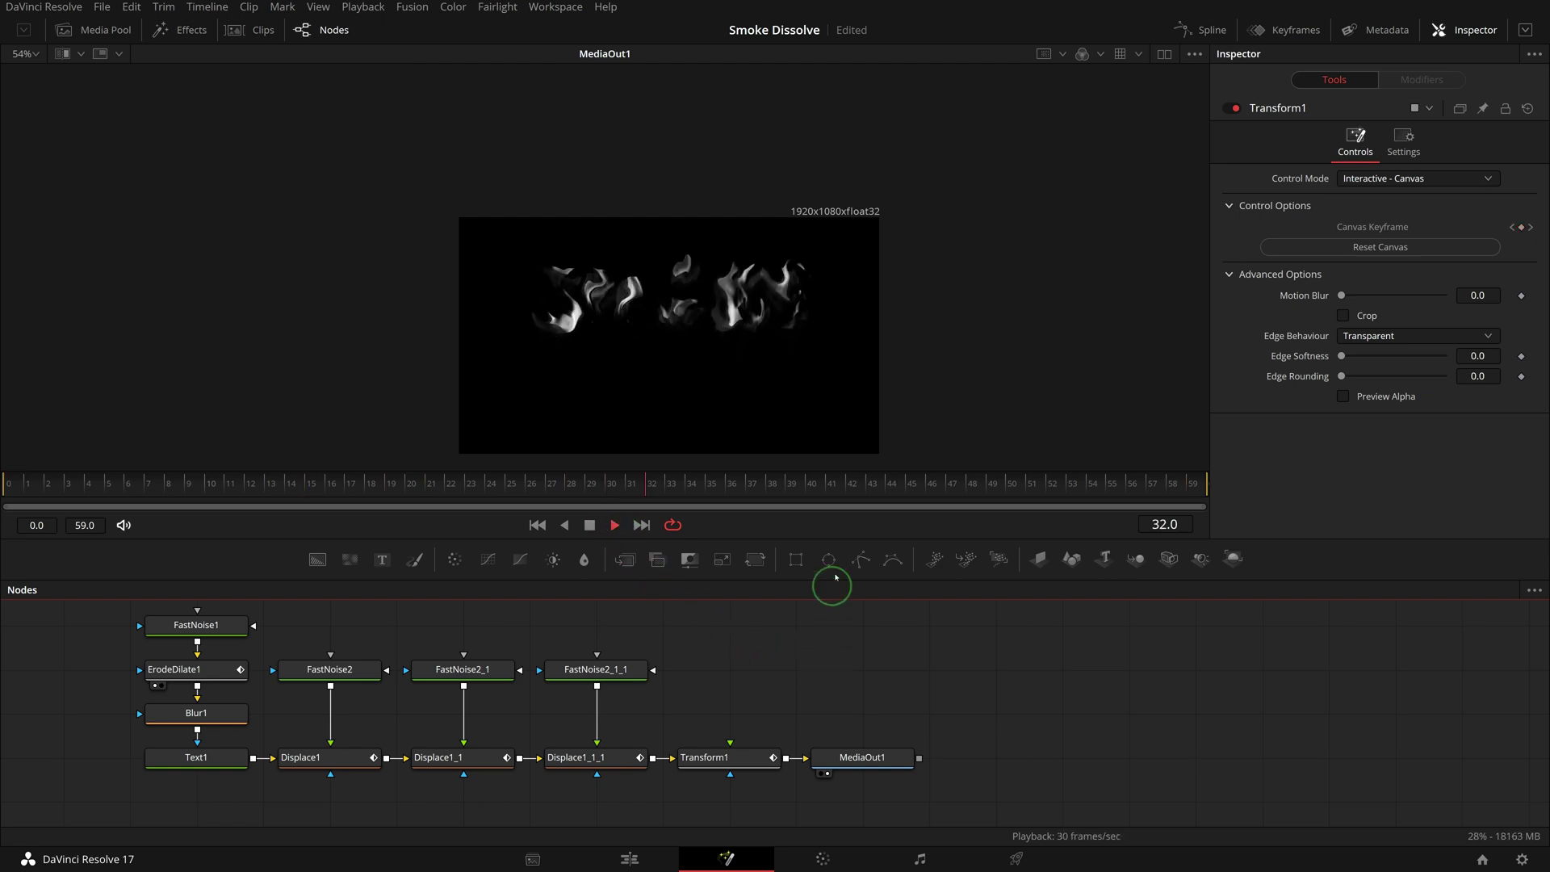
scroll(969, 347, "down", 2)
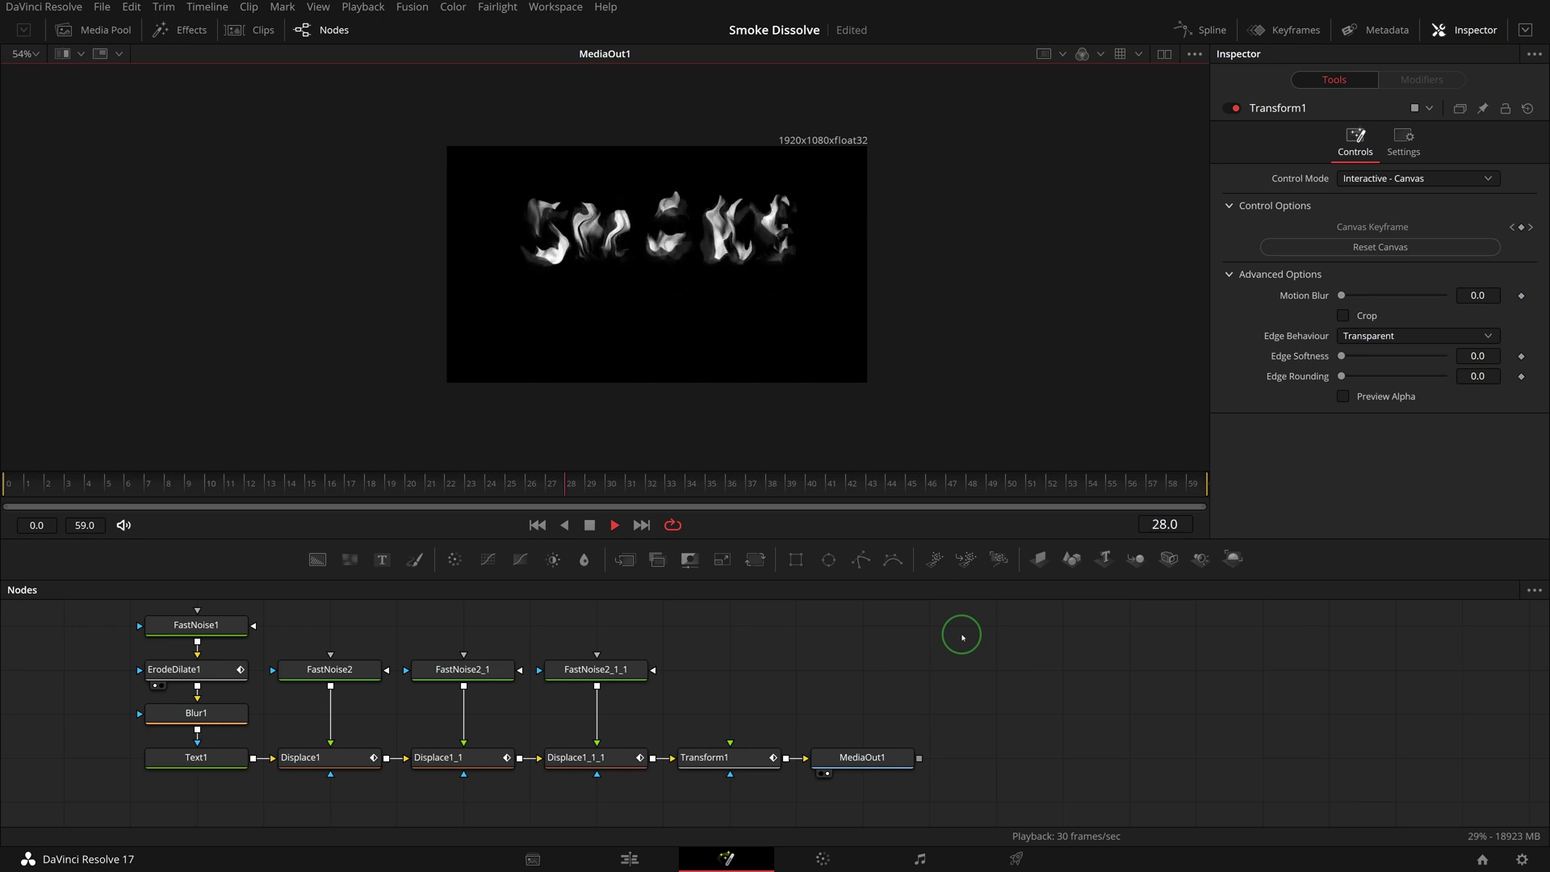
Step: At frame 59, warp the Transform1 canvas into a skewed shape and preview it
left_click(590, 526)
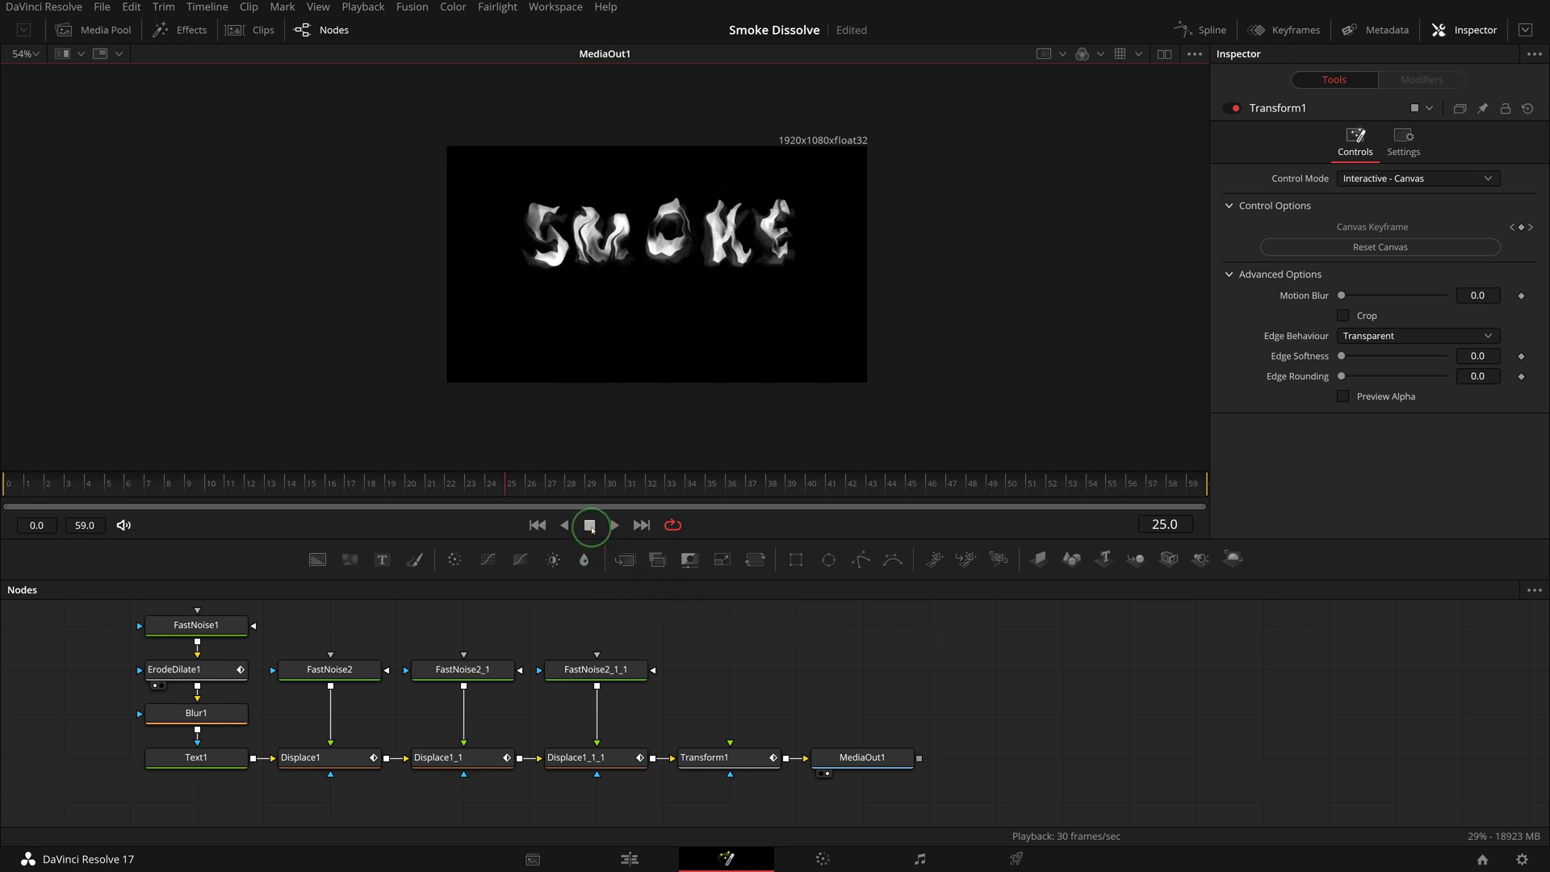
left_click(1188, 488)
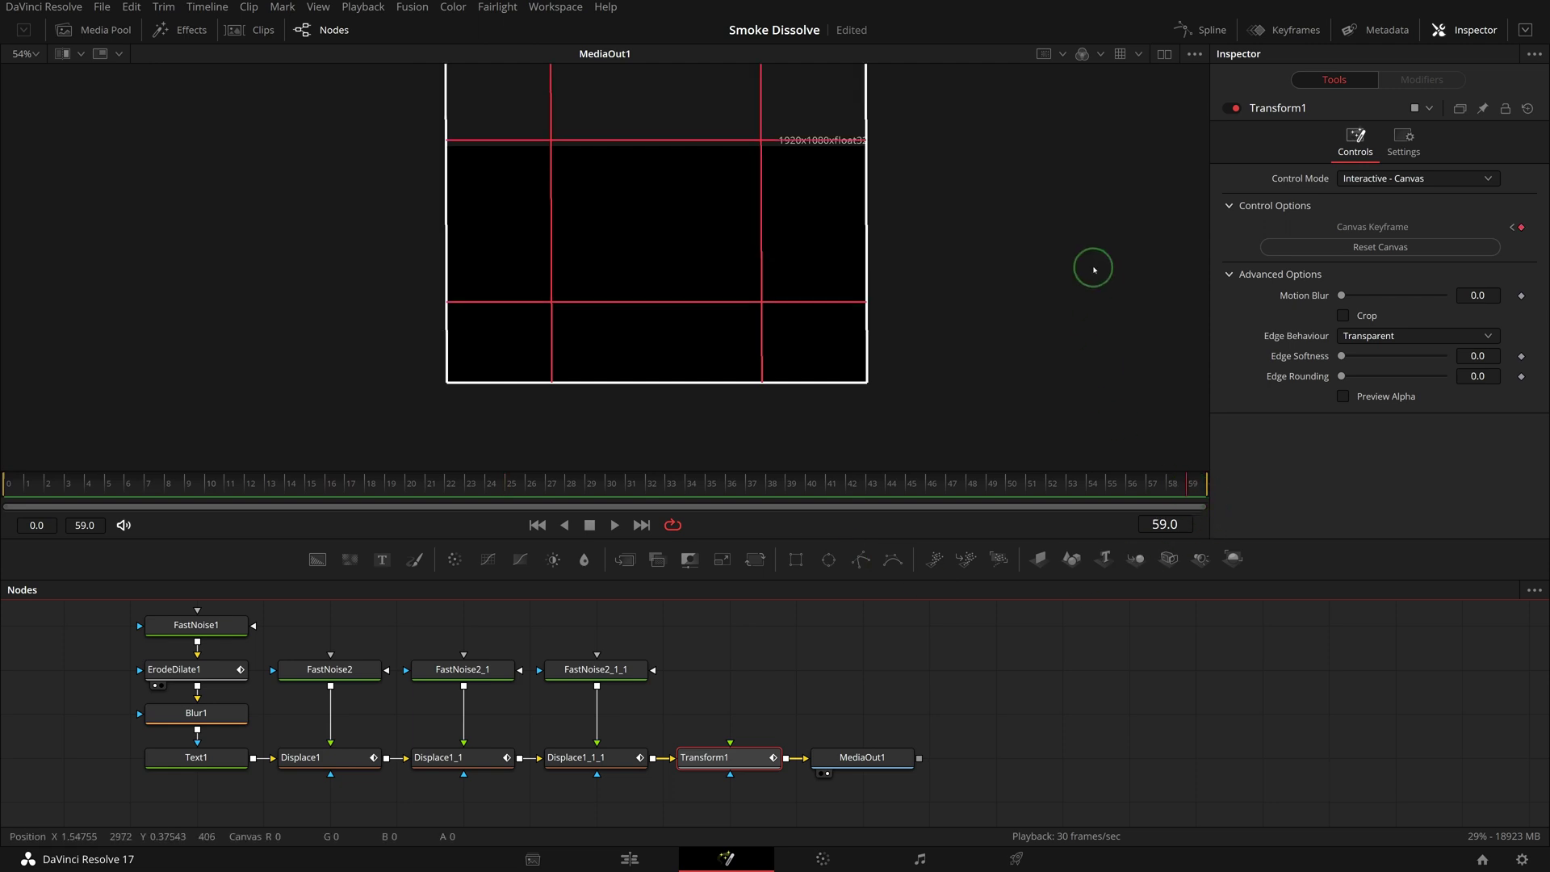
left_click_drag(1093, 267, 1038, 90)
left_click(615, 524)
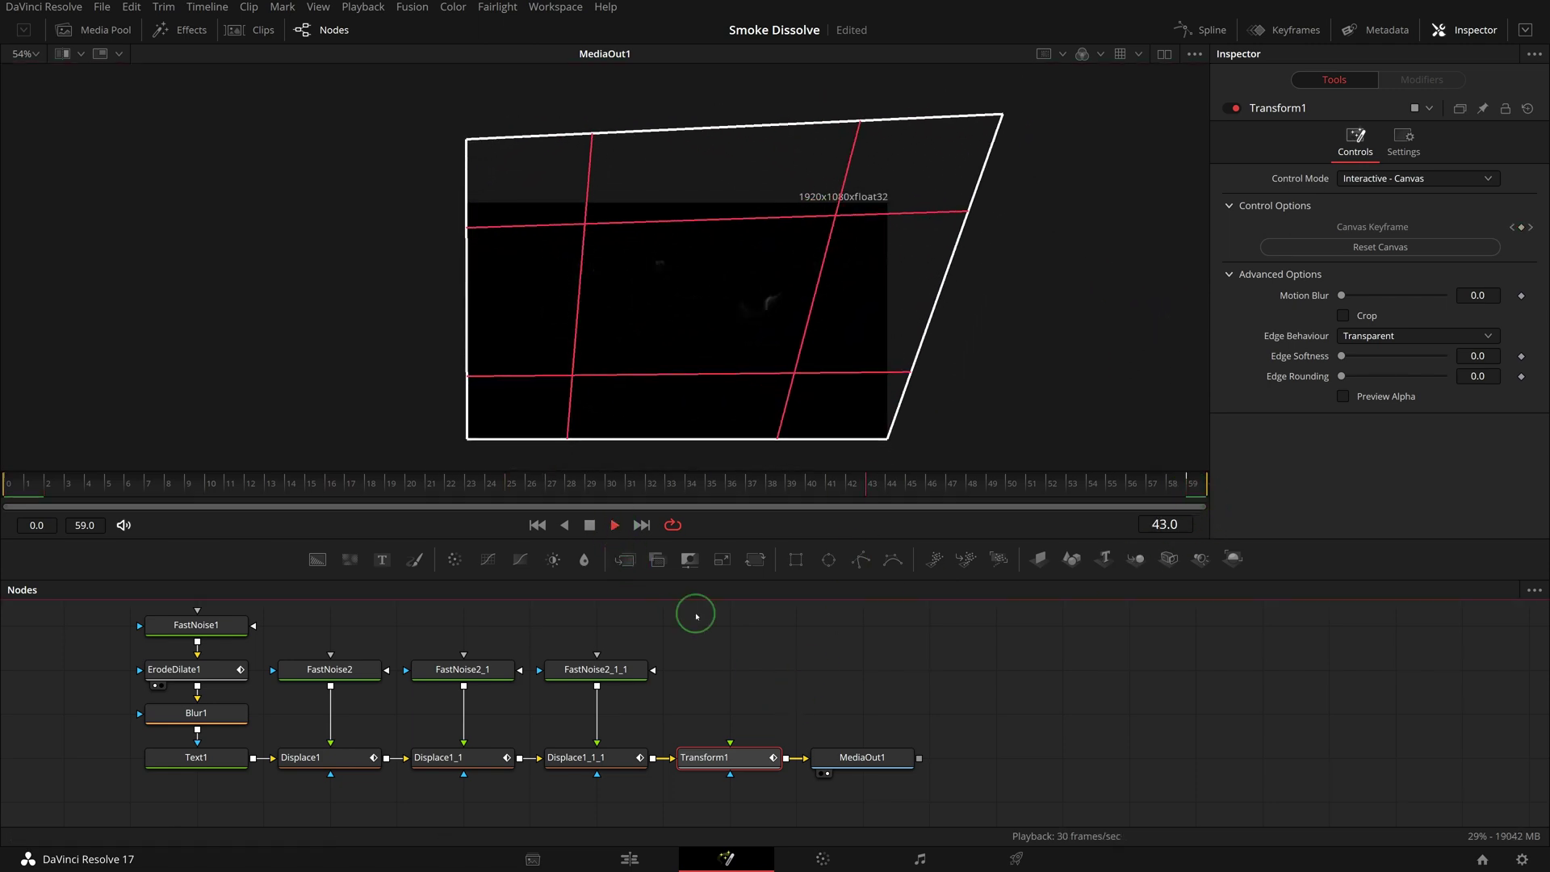
key("space")
Step: Reshape the canvas back toward a rectangle, nudge its left edge outward, and replay the smoke
left_click_drag(891, 219, 1007, 226)
left_click(614, 525)
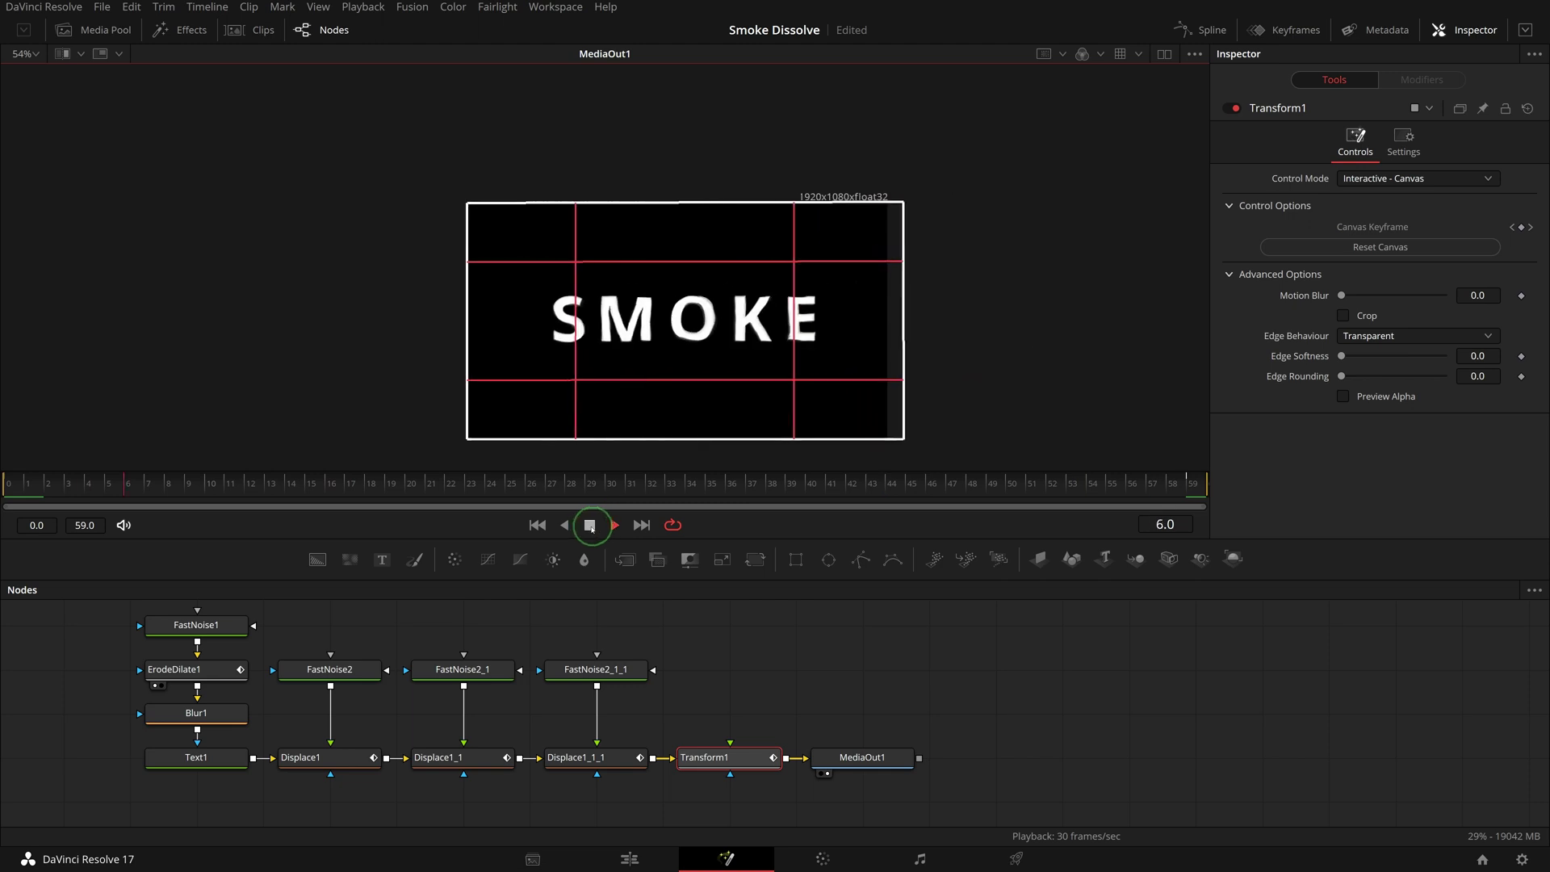
left_click(753, 608)
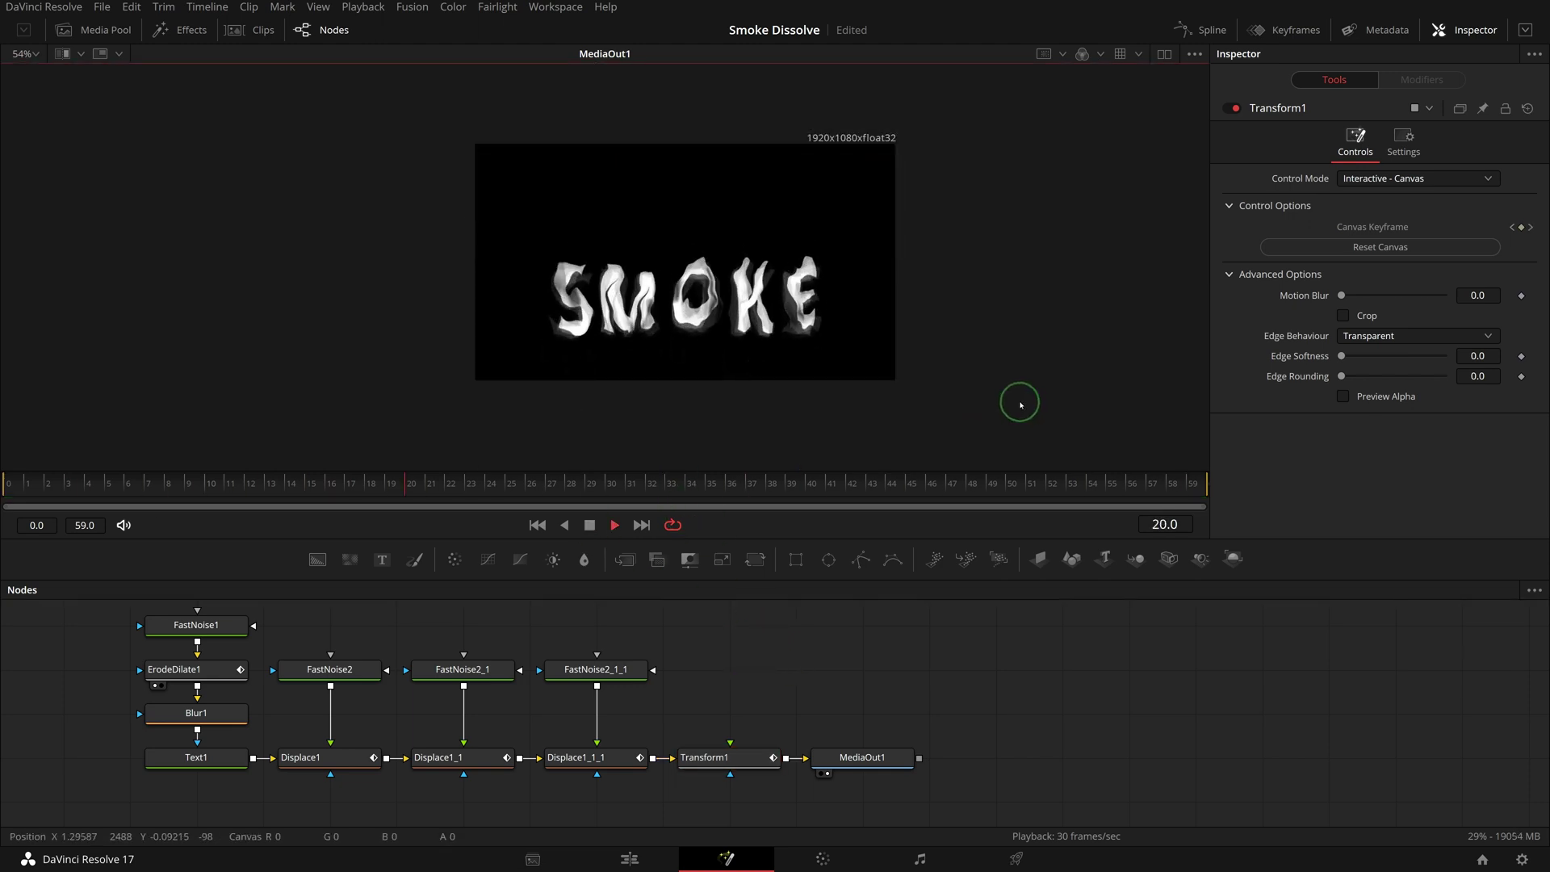
key("space")
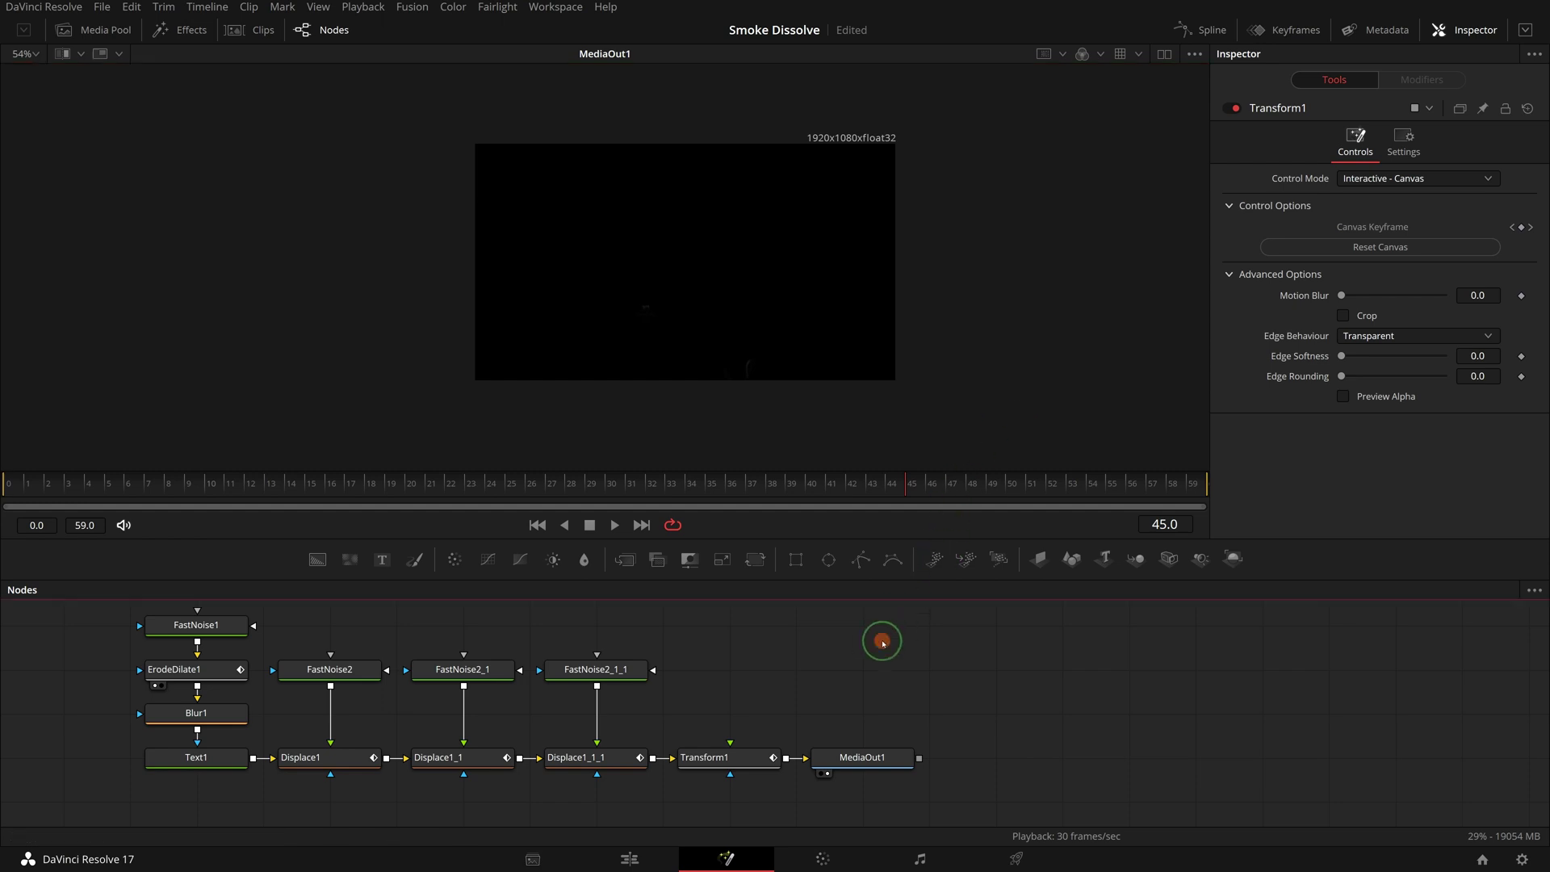
left_click(729, 757)
left_click_drag(629, 166, 627, 166)
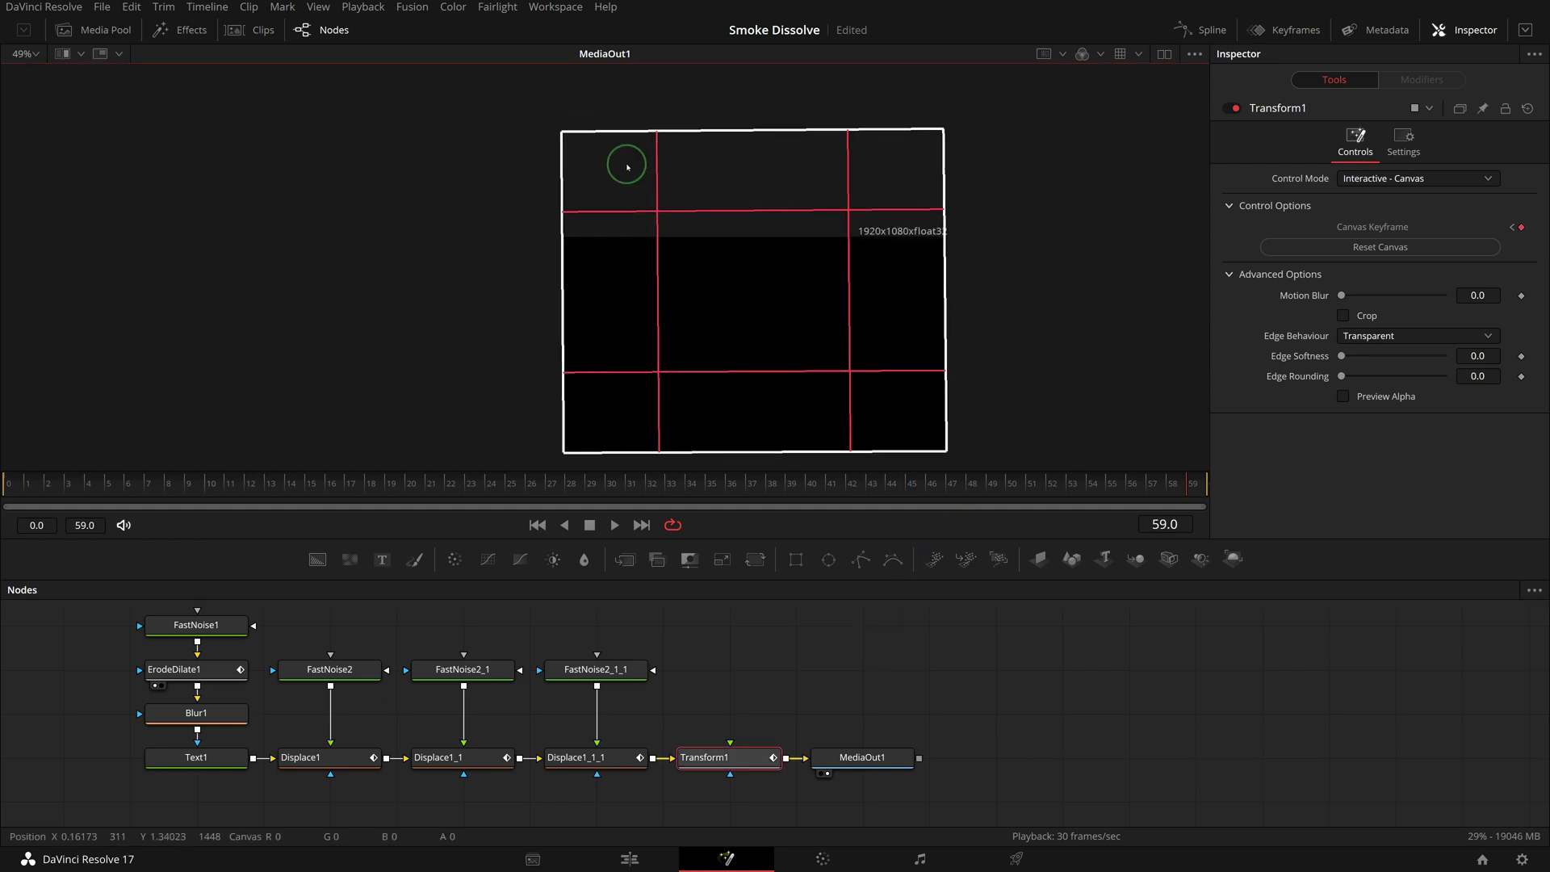
left_click(614, 525)
left_click(816, 626)
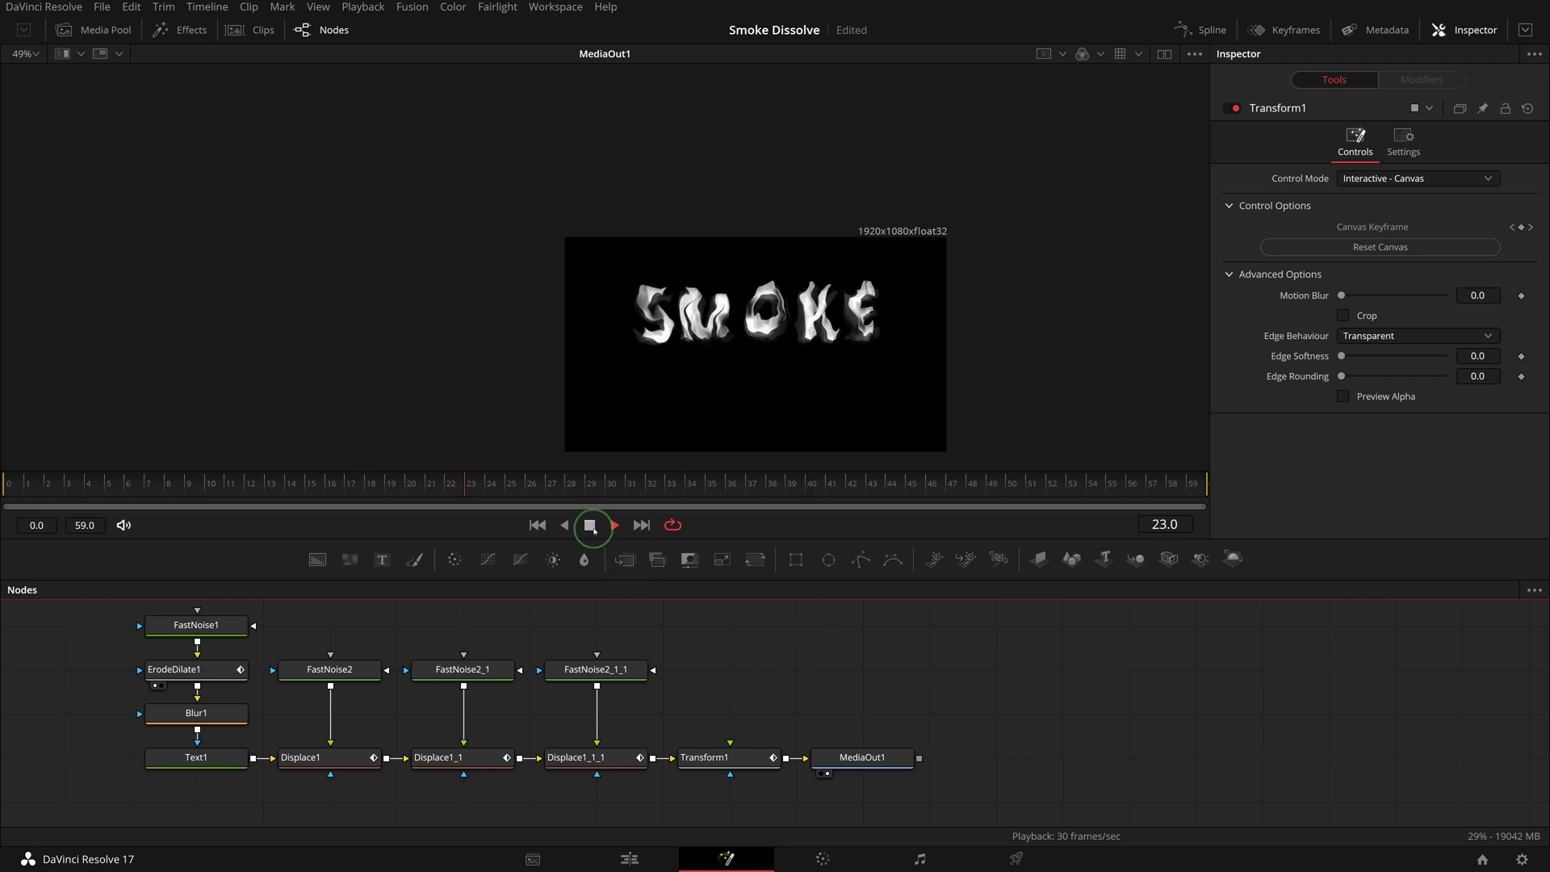
left_click(590, 525)
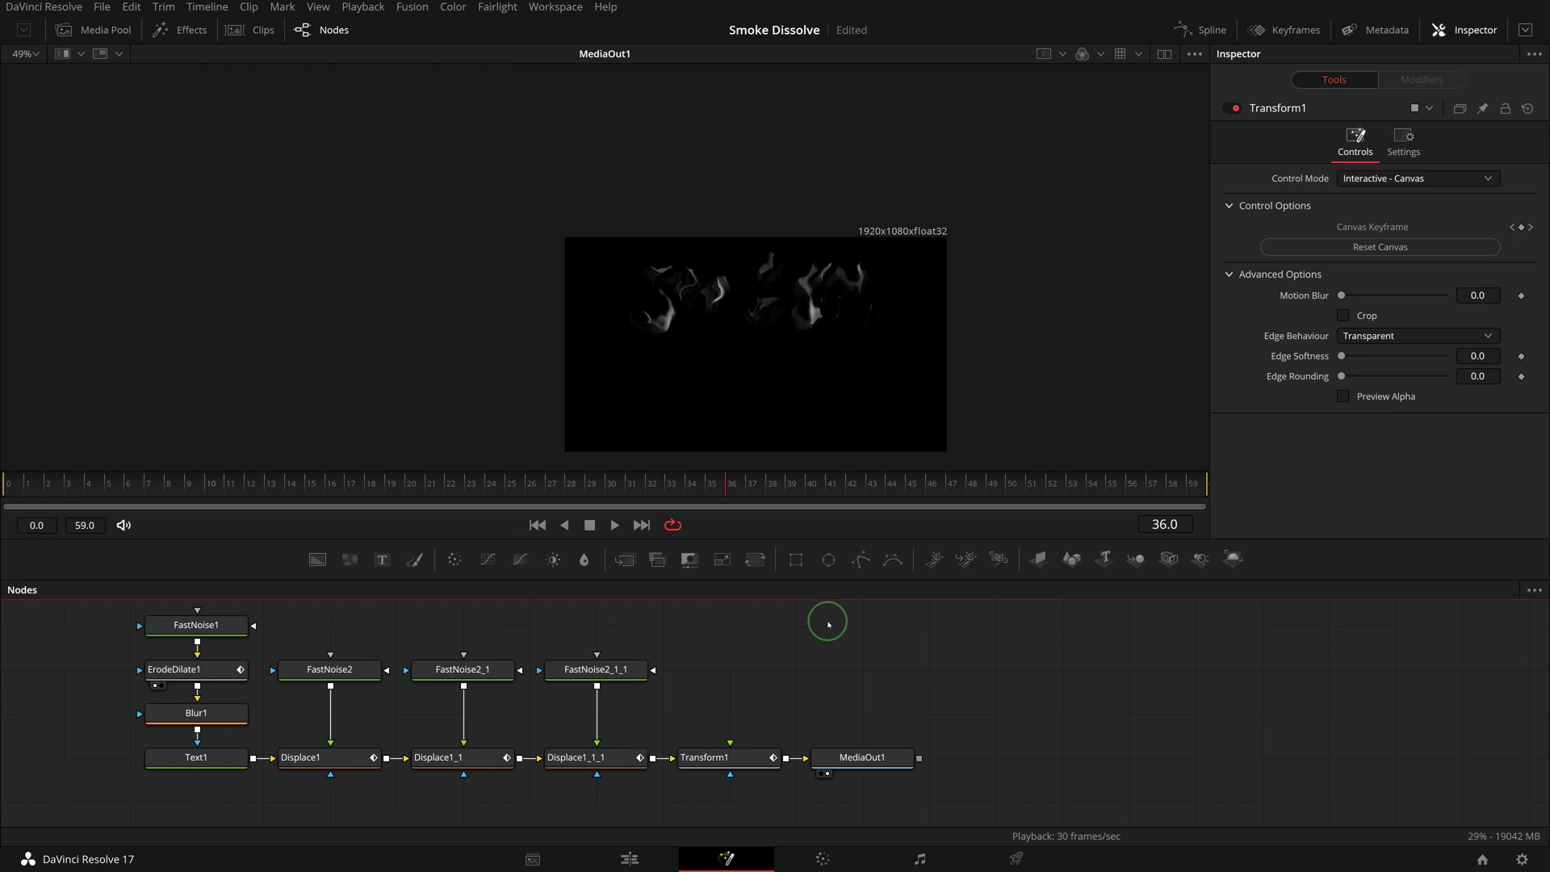
Step: Drag the Text1 node left in the node graph to open space before Displace1
left_click_drag(831, 655, 1014, 671)
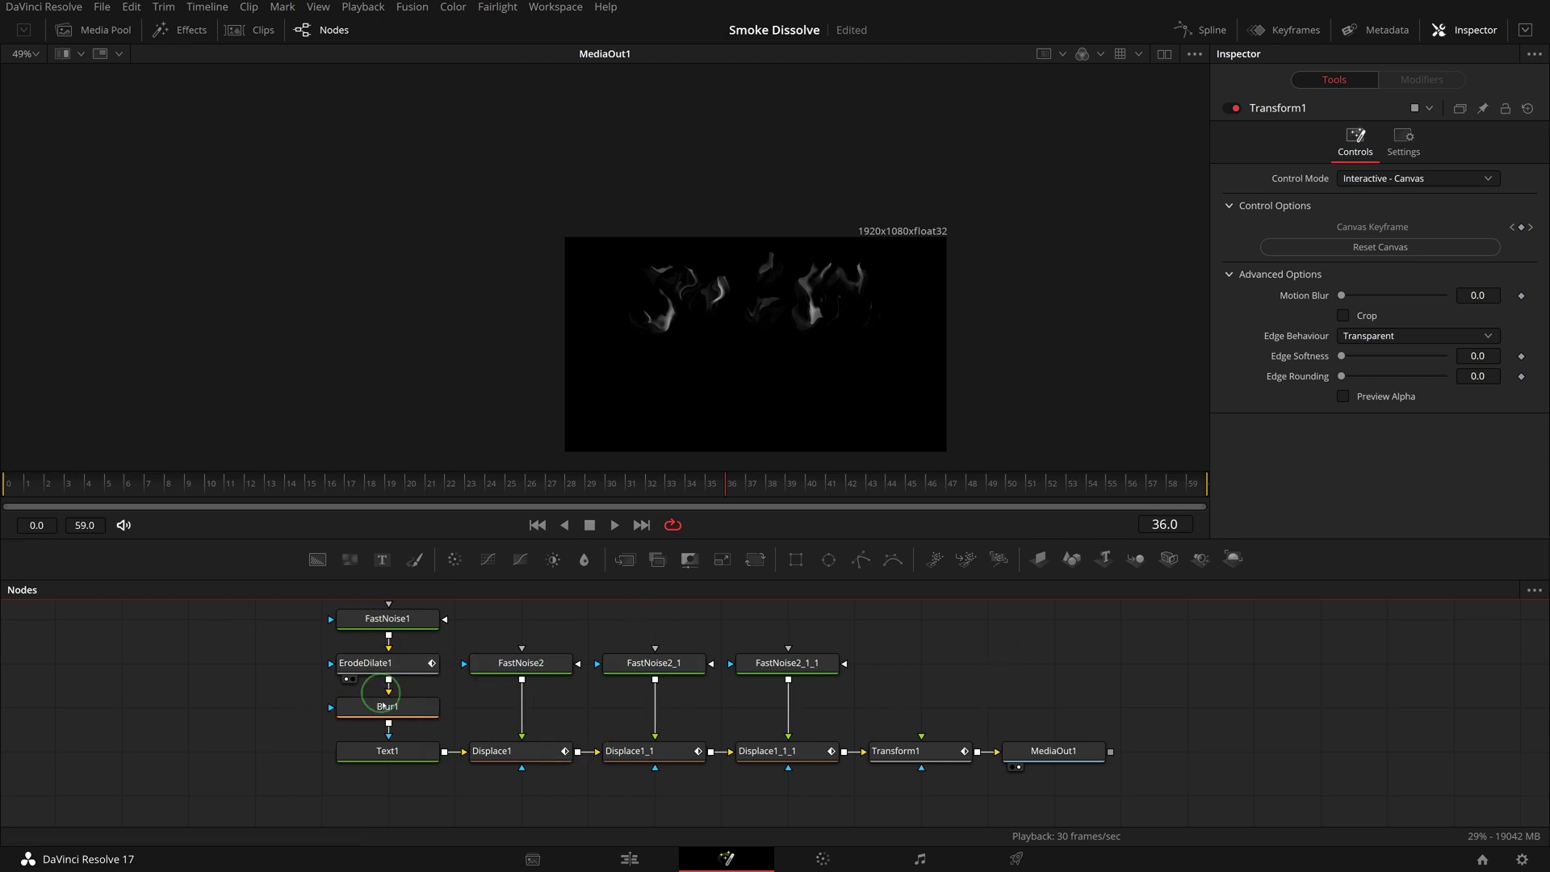
mouse_move(402, 755)
left_click(411, 752)
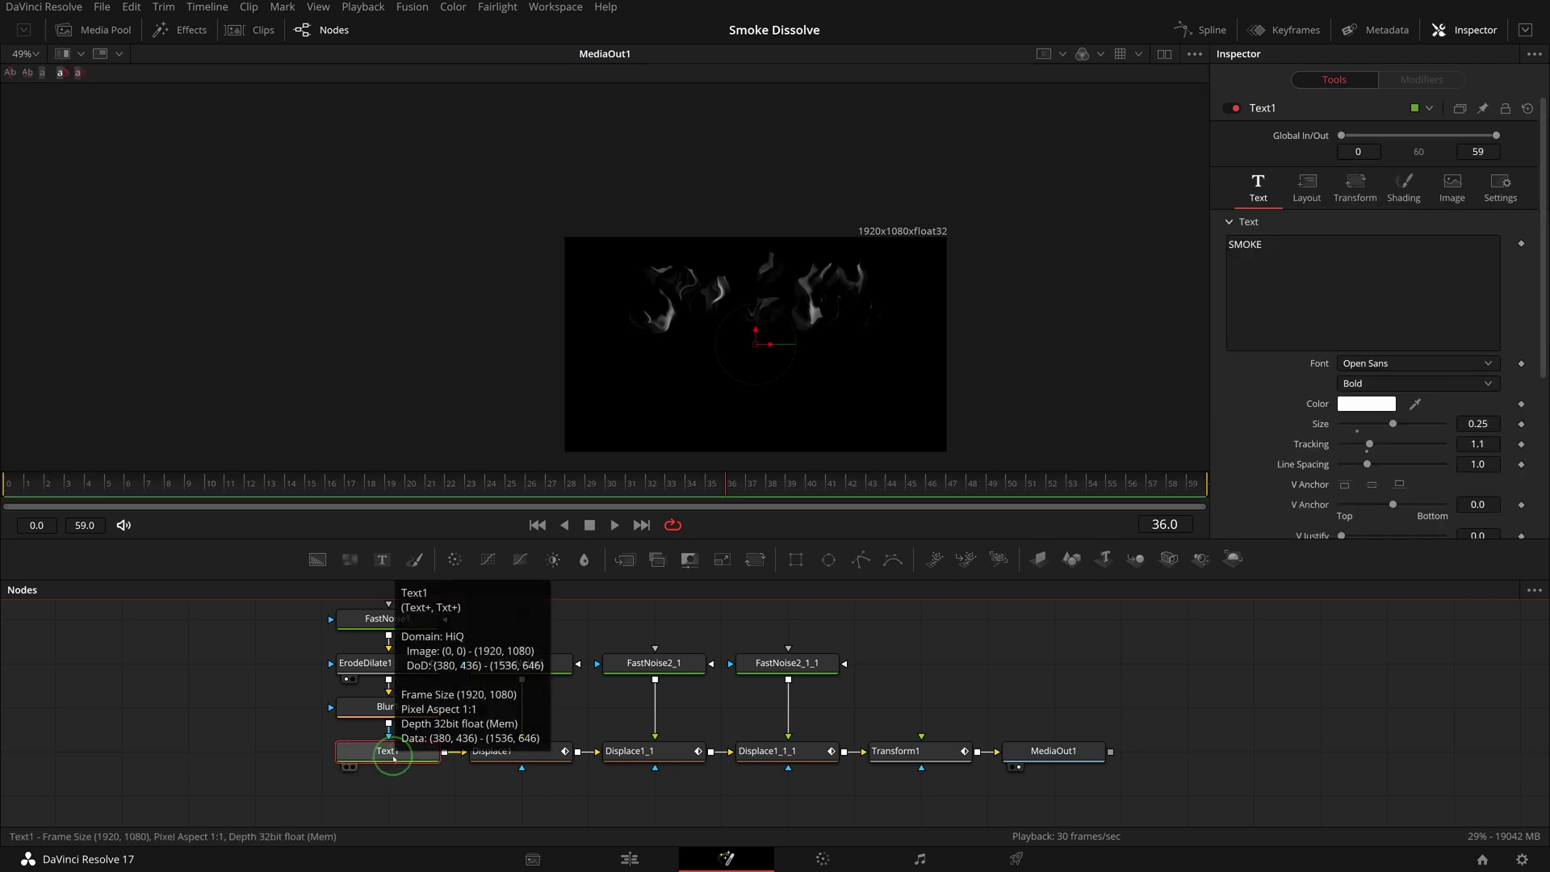
left_click_drag(396, 759, 196, 759)
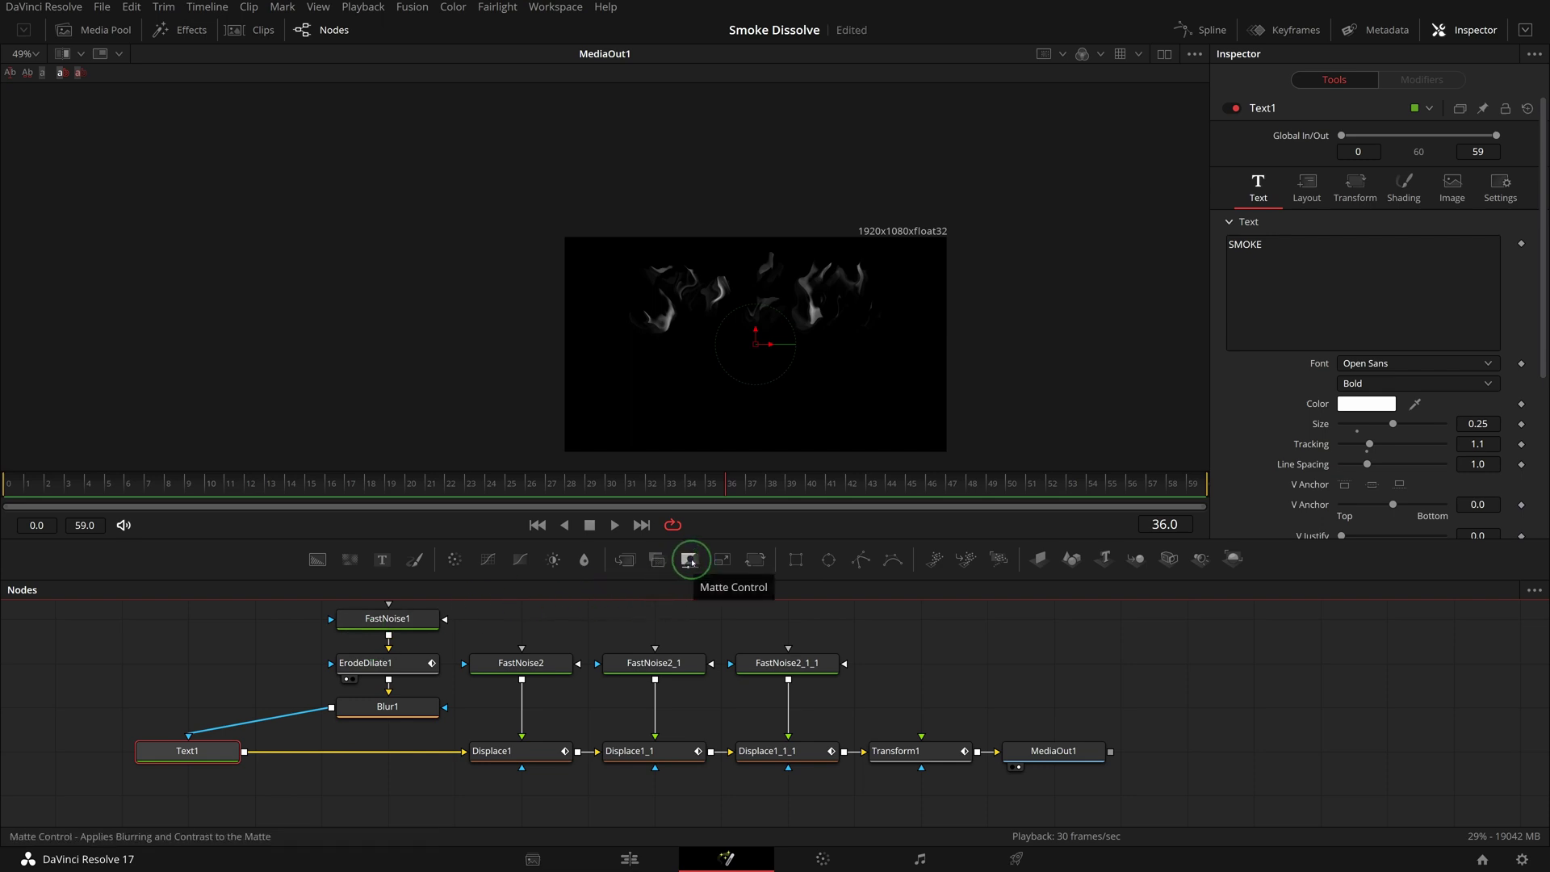
Step: Add MatteControl1 after Text1, feed Blur1 into its garbage matte, invert it, and select all smoke nodes
left_click(689, 560)
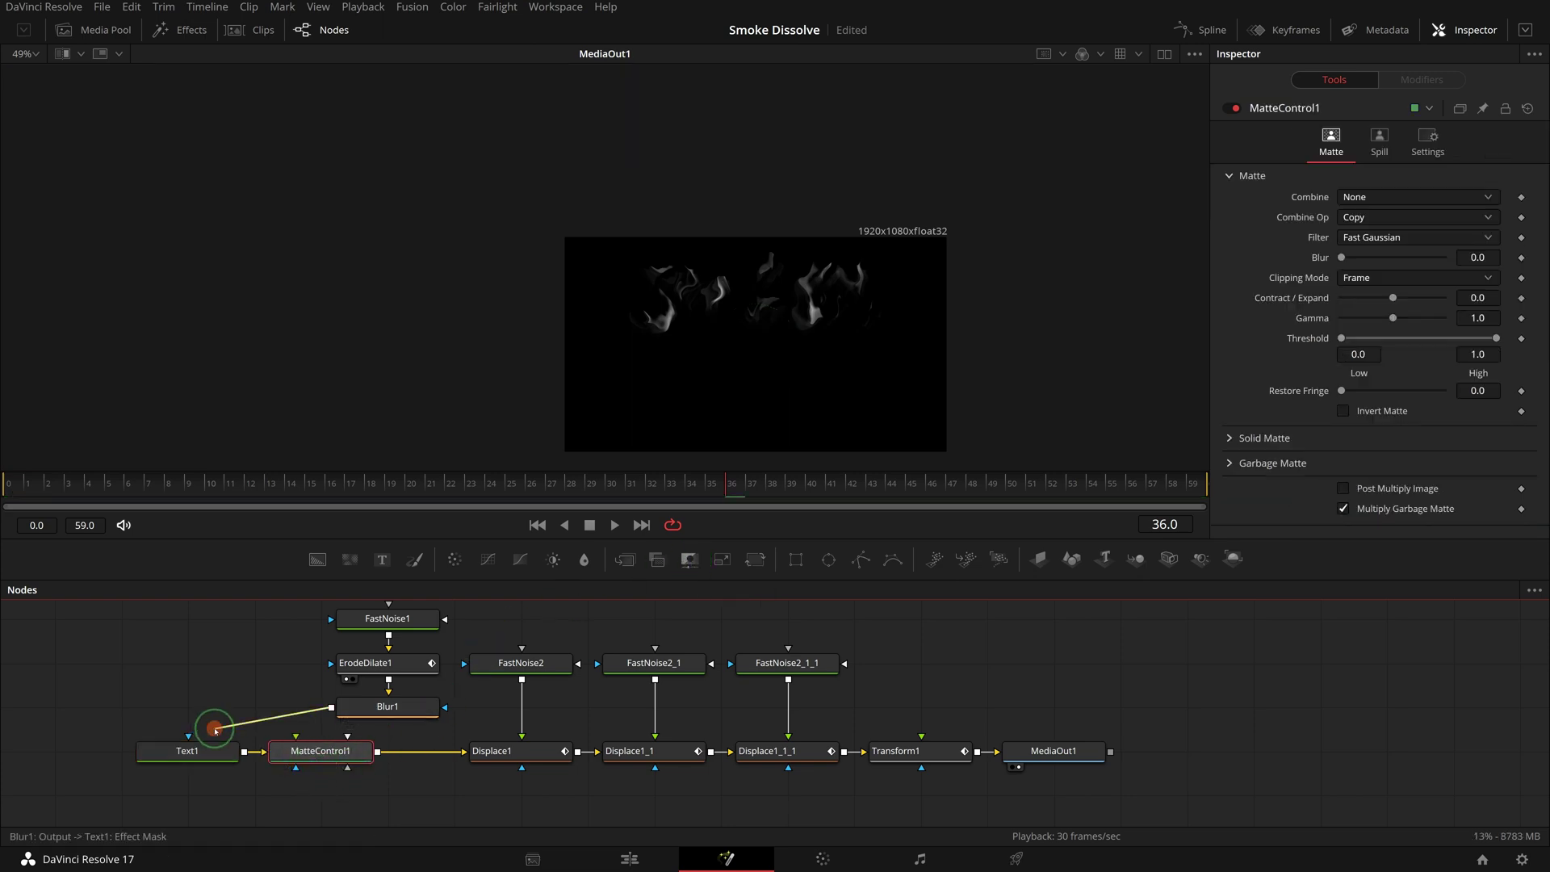
left_click_drag(216, 730, 348, 769)
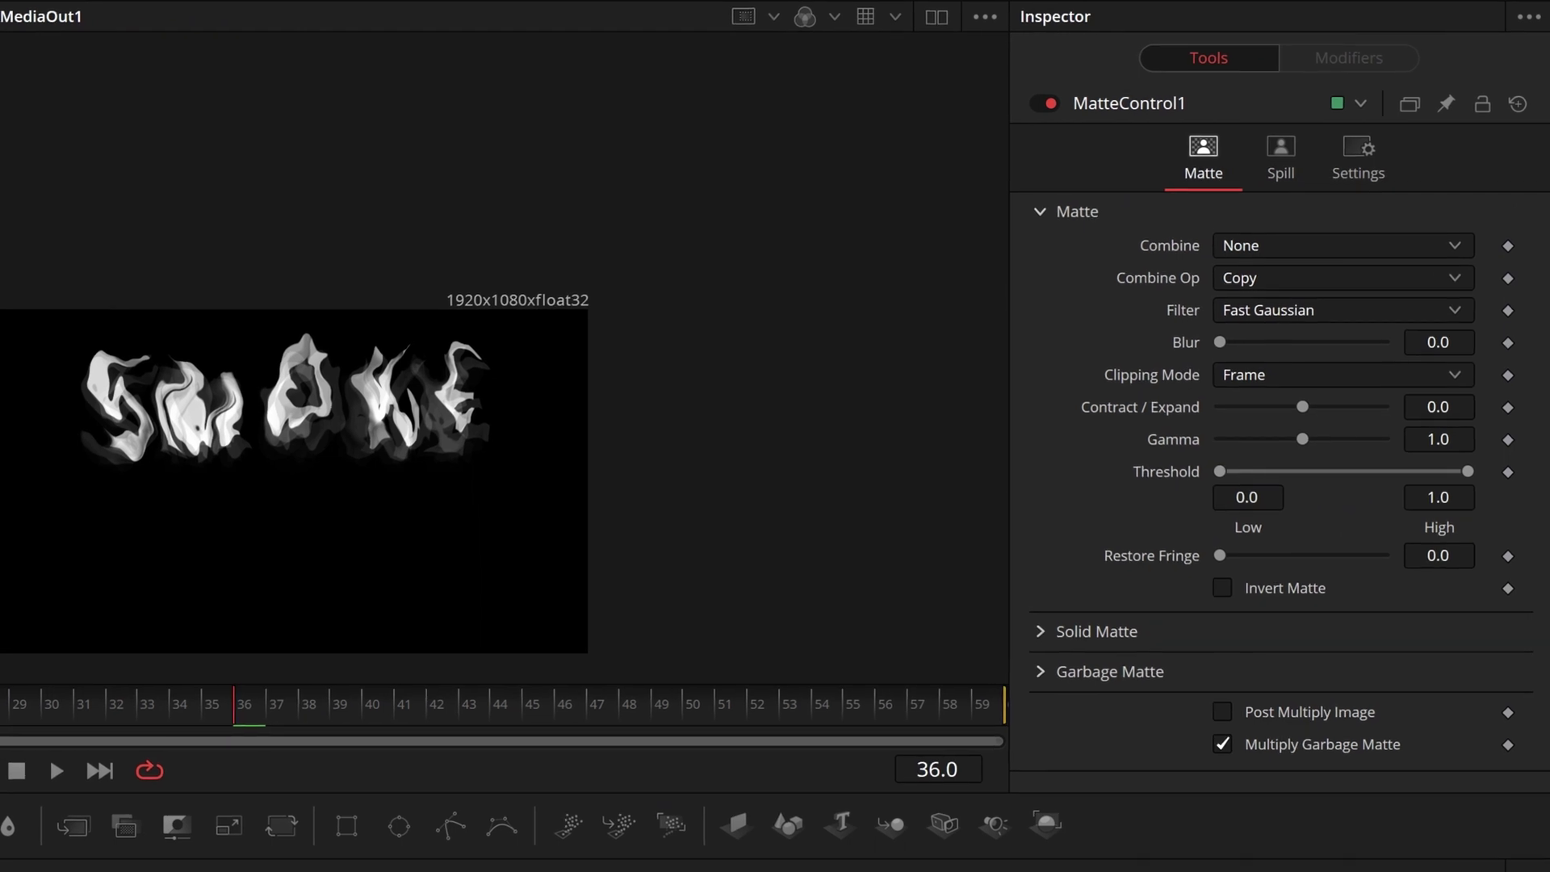
left_click(1041, 672)
scroll(1271, 646, "down", 2)
scroll(1281, 613, "down", 4)
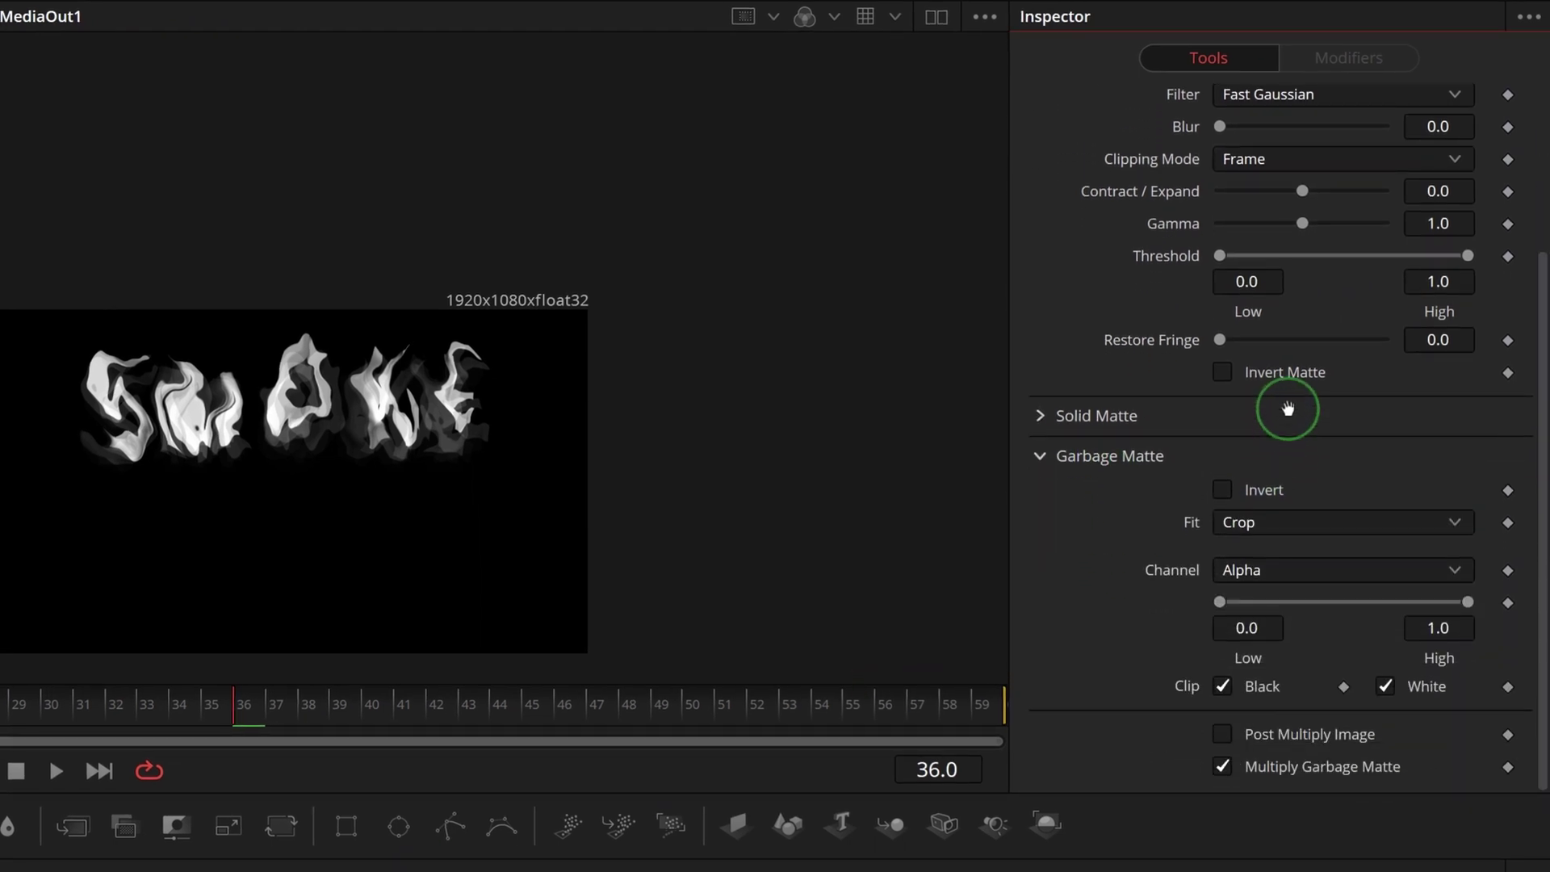
left_click(1223, 491)
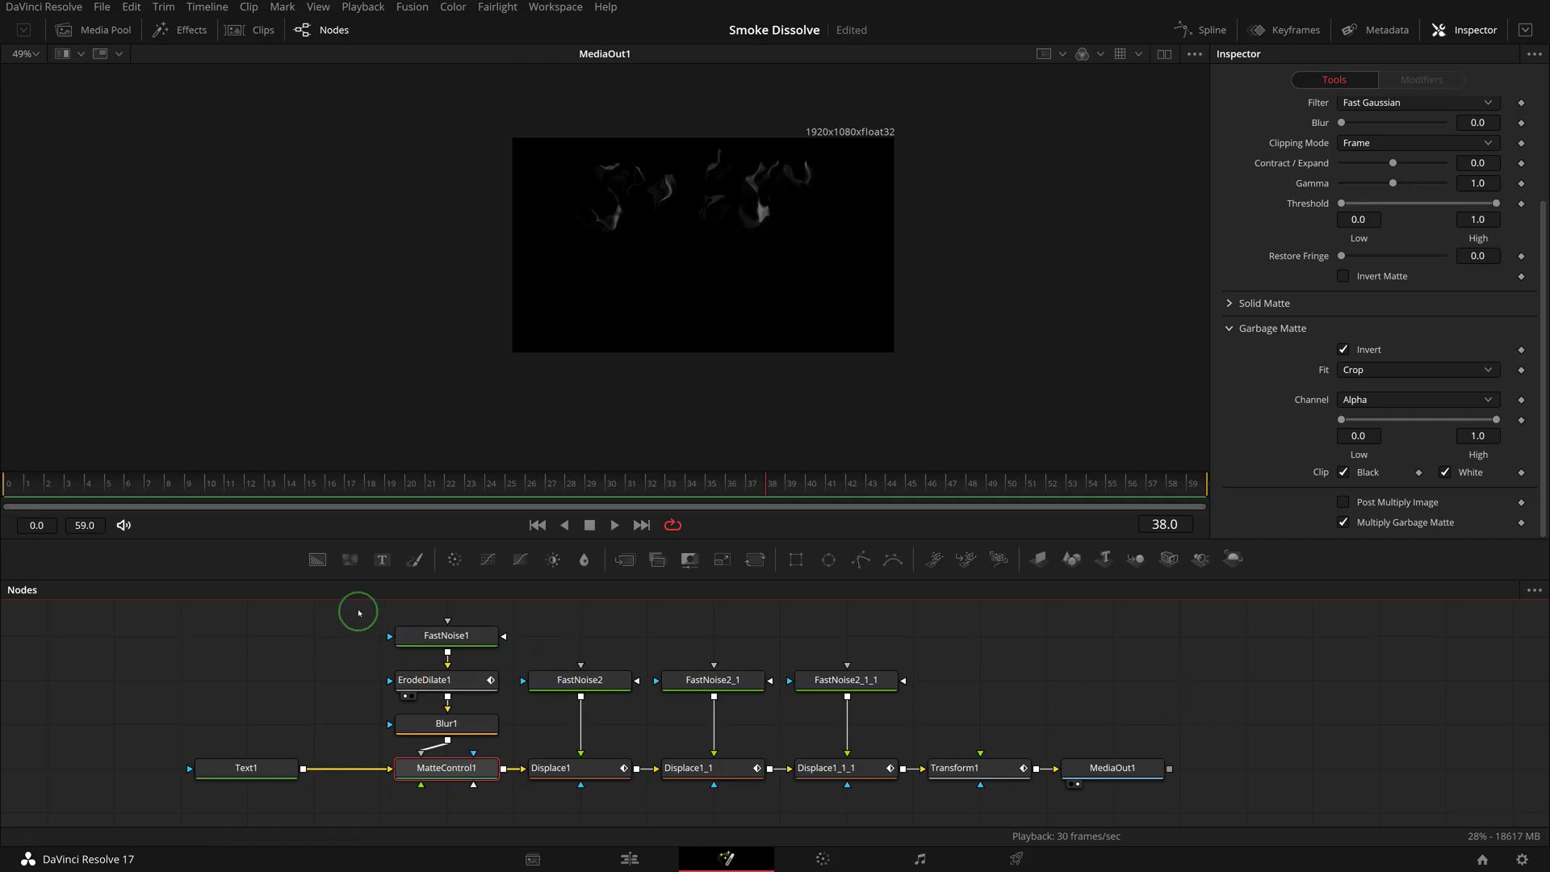
left_click_drag(359, 613, 1043, 803)
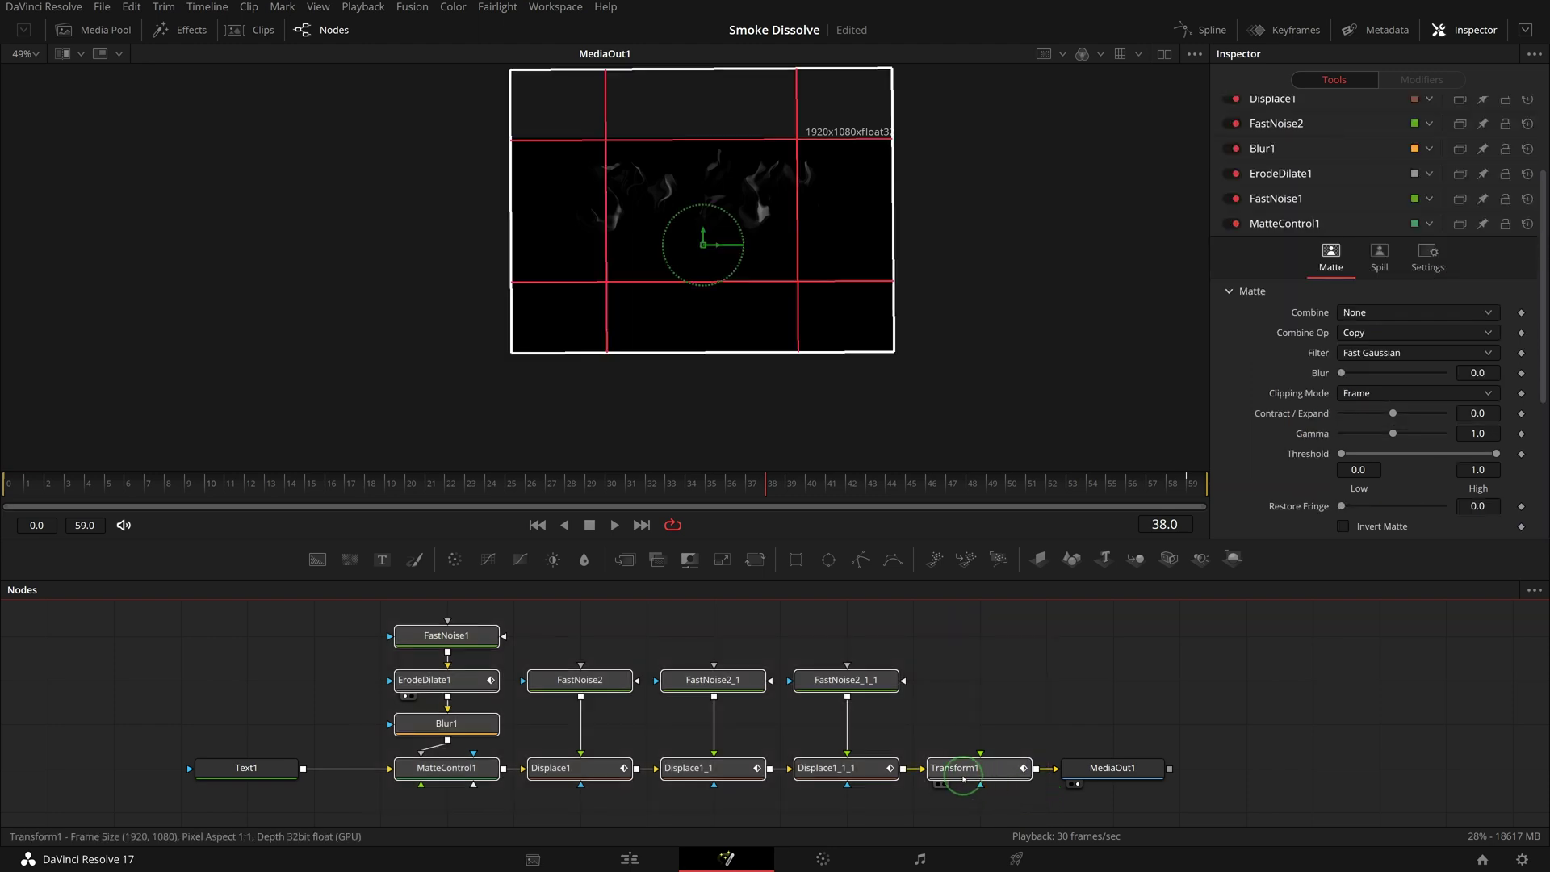
Step: Create a macro from the selected nodes named 'Essential Smoke Effect'
right_click(954, 768)
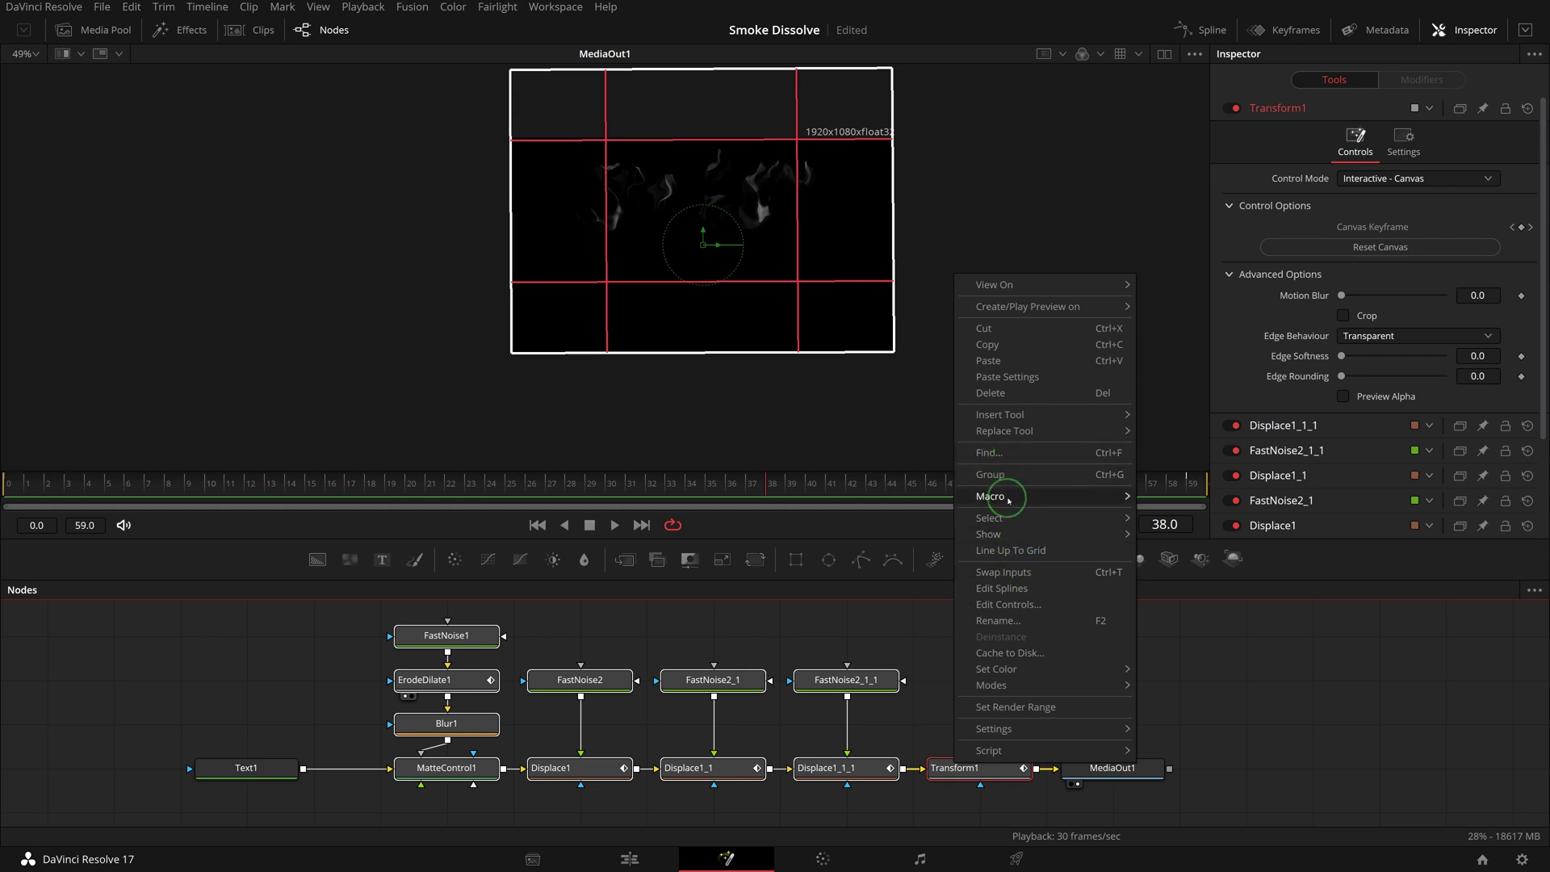
mouse_move(1036, 500)
left_click(1193, 496)
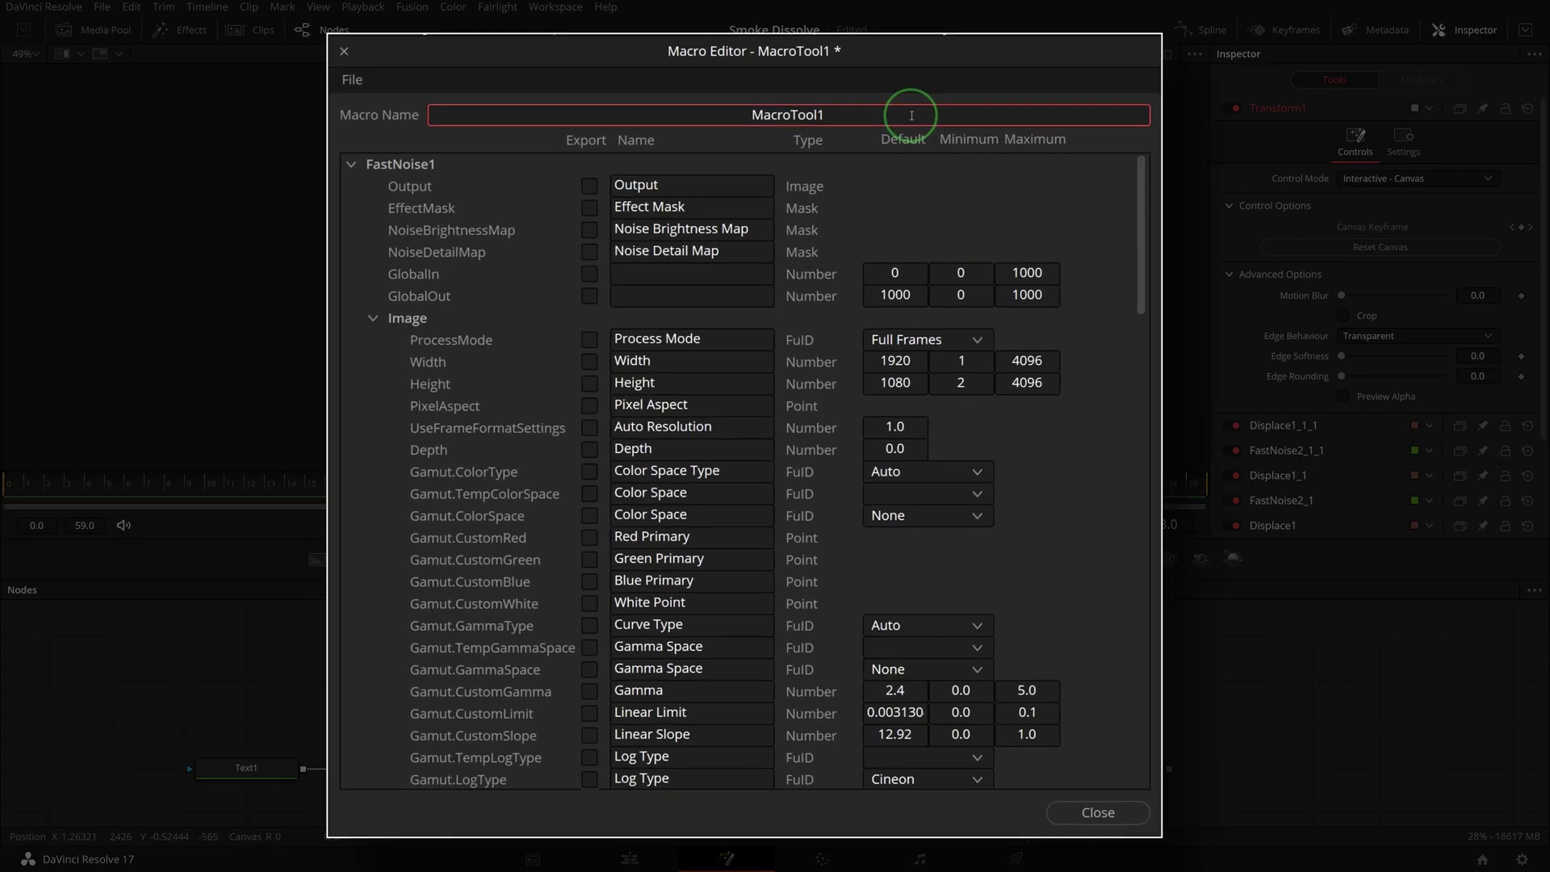
type("Essential")
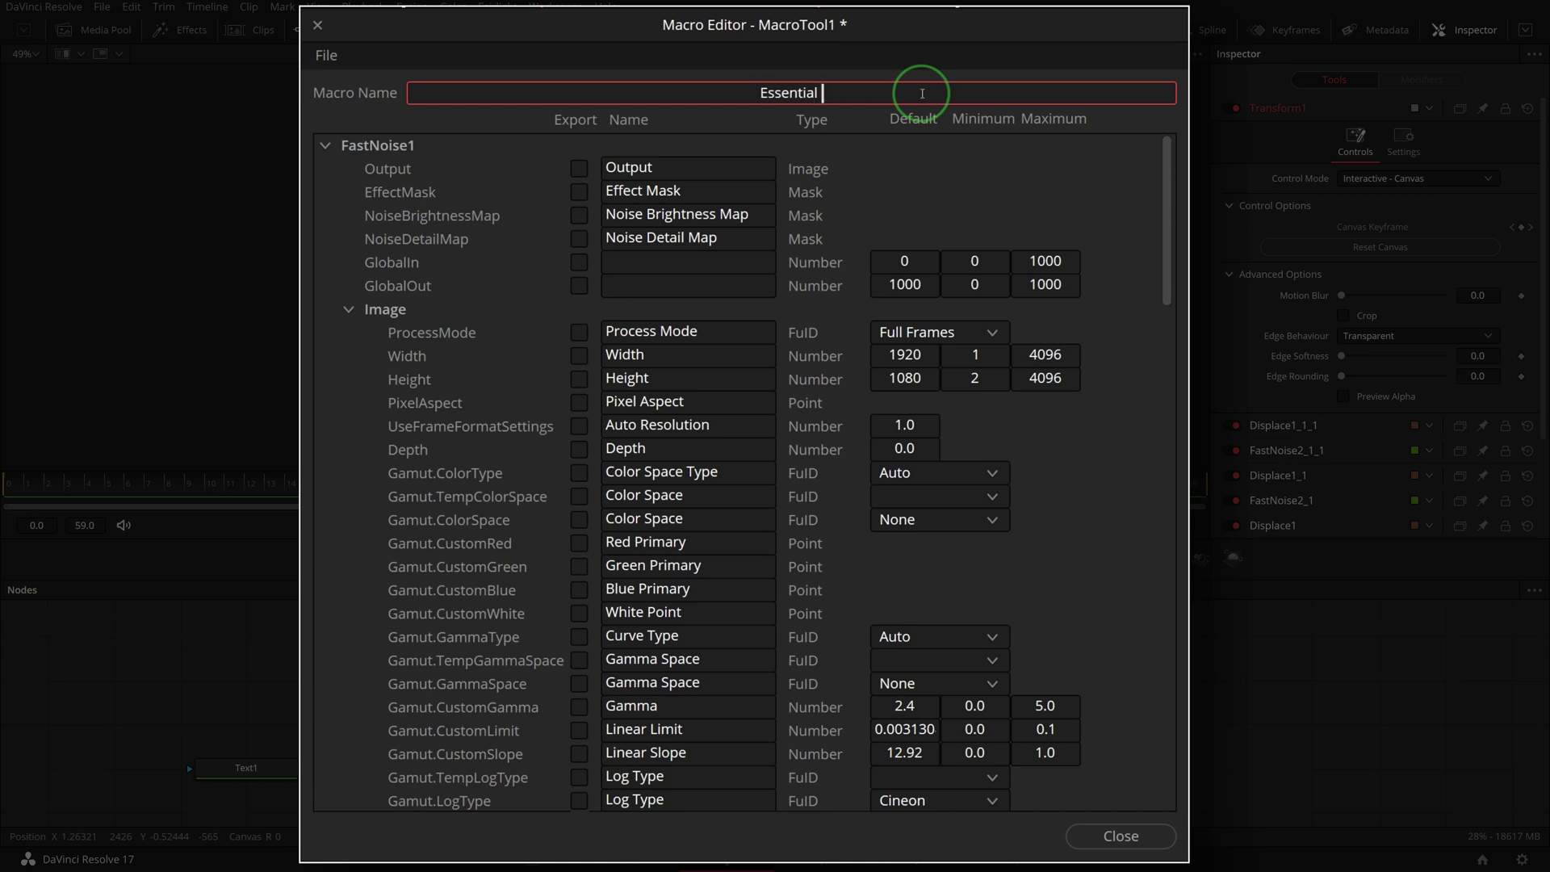
type(" Smoke Effect")
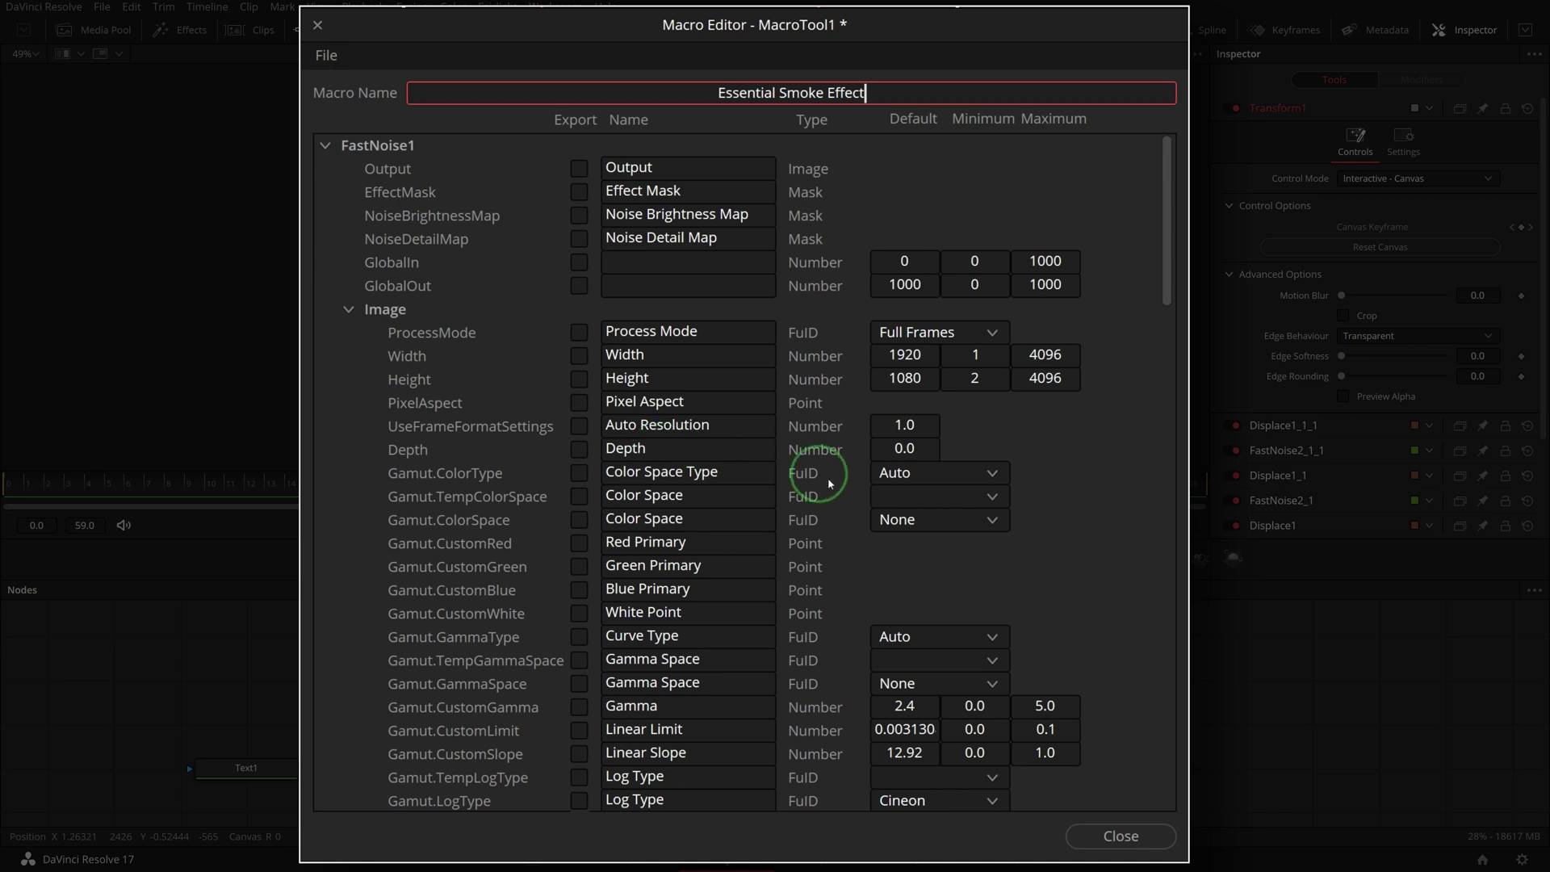
Step: Save the macro as a group in Templates > Edit > Effects > Essential Effects and close the editor
left_click(329, 56)
left_click(435, 171)
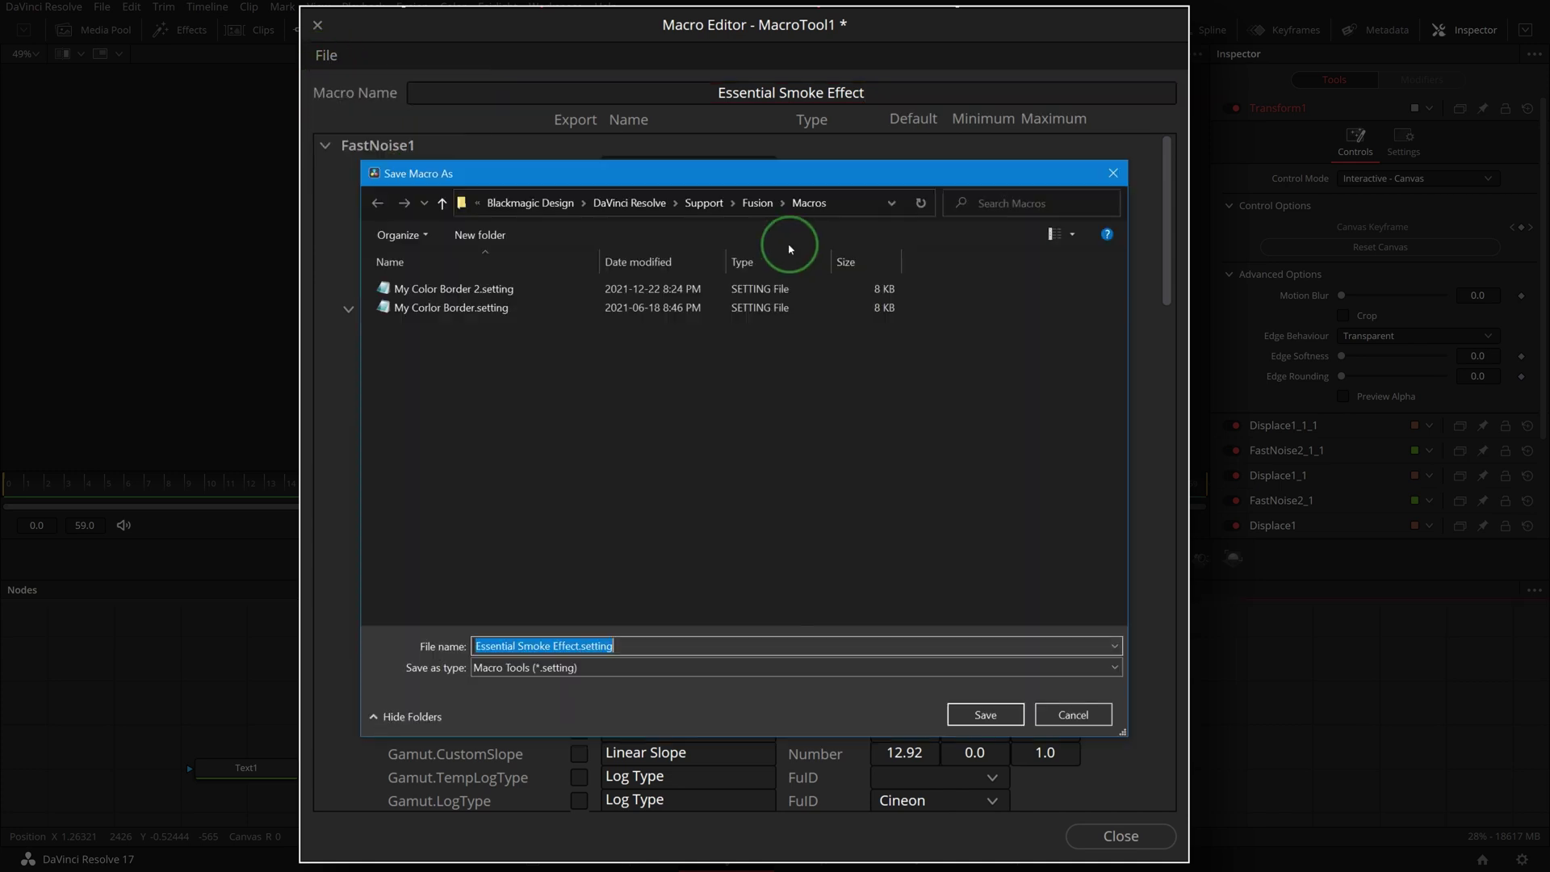
left_click(757, 203)
double_click(417, 613)
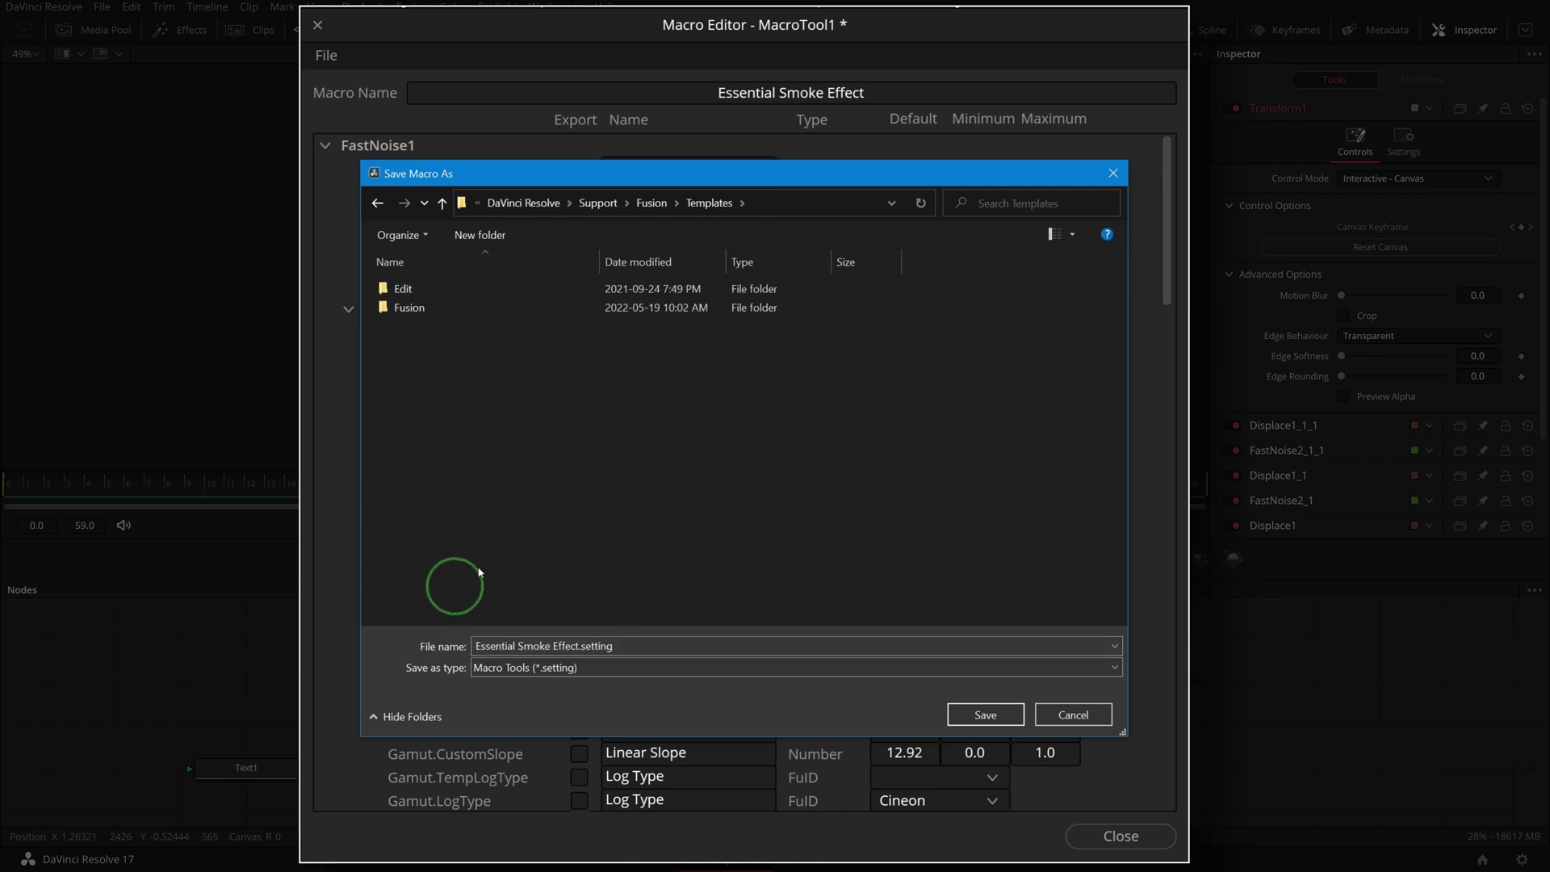
left_click(423, 293)
double_click(423, 293)
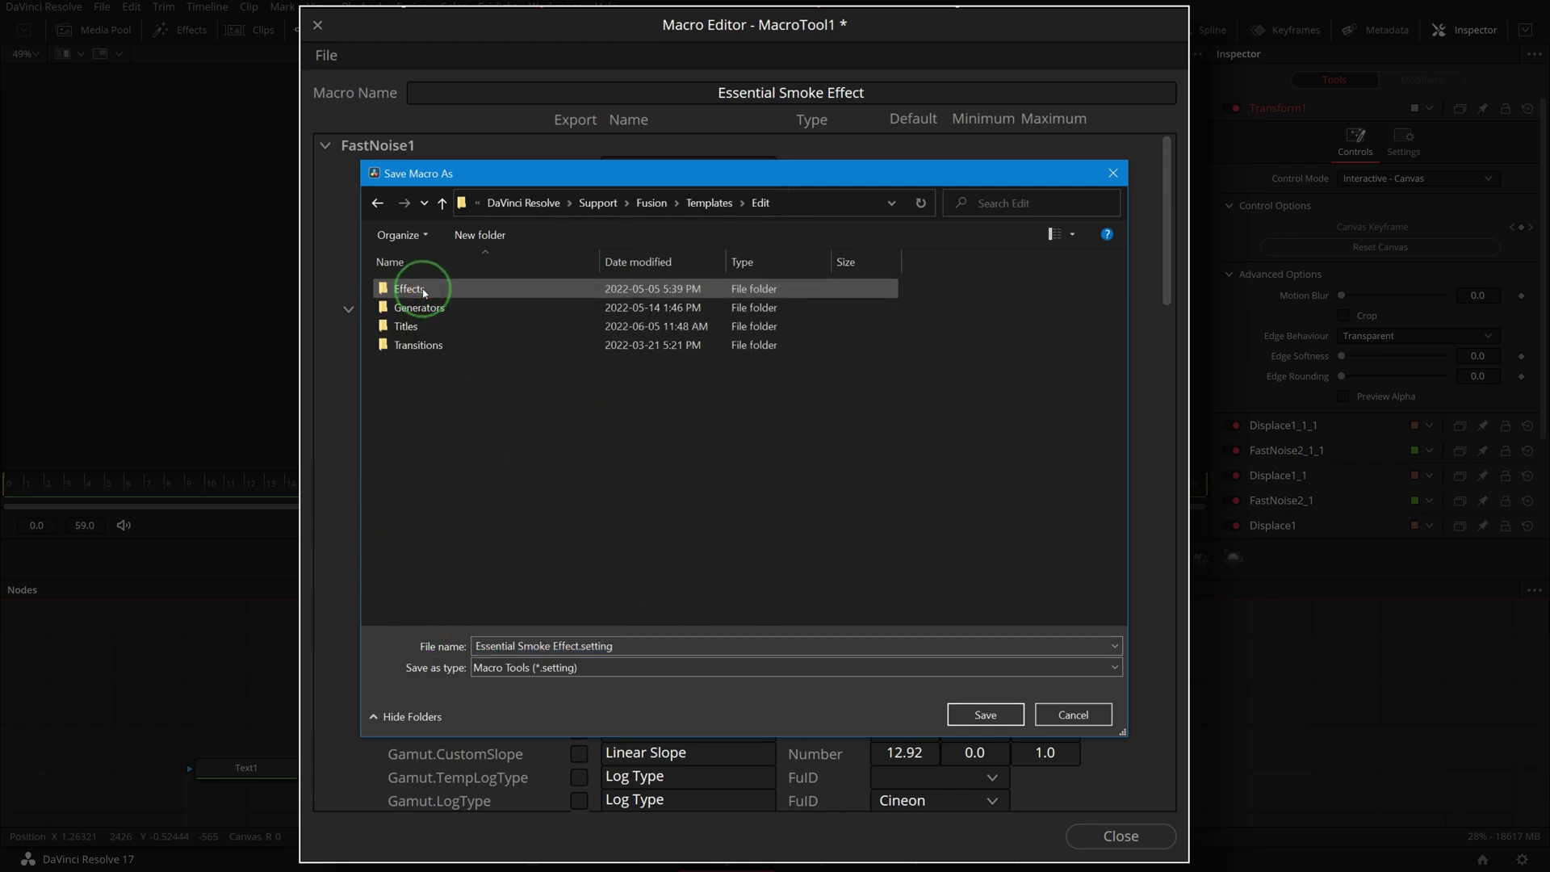
double_click(452, 295)
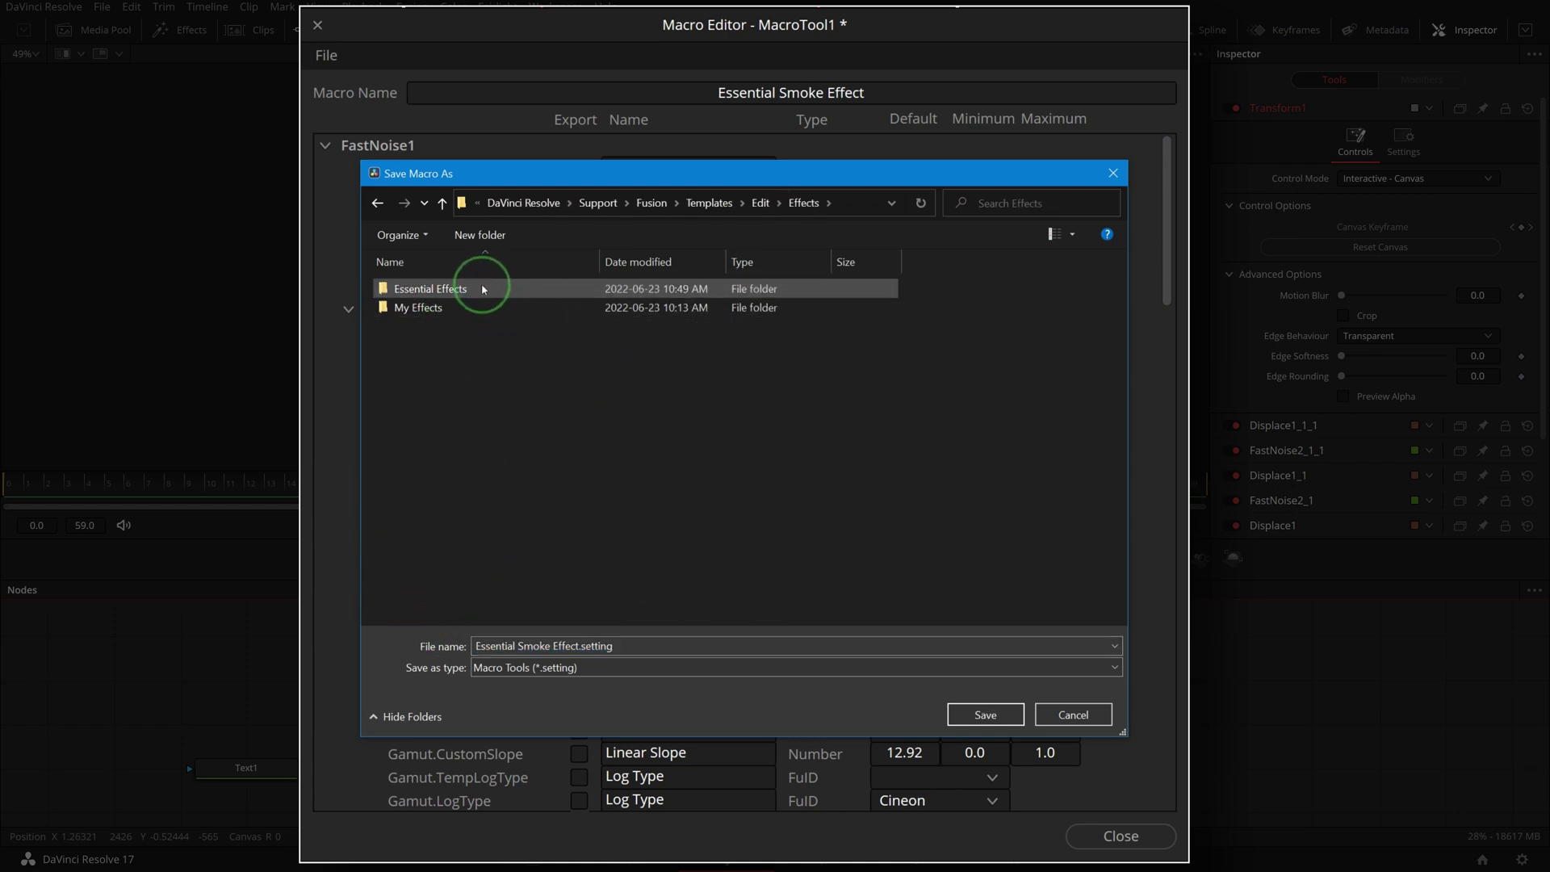
double_click(482, 289)
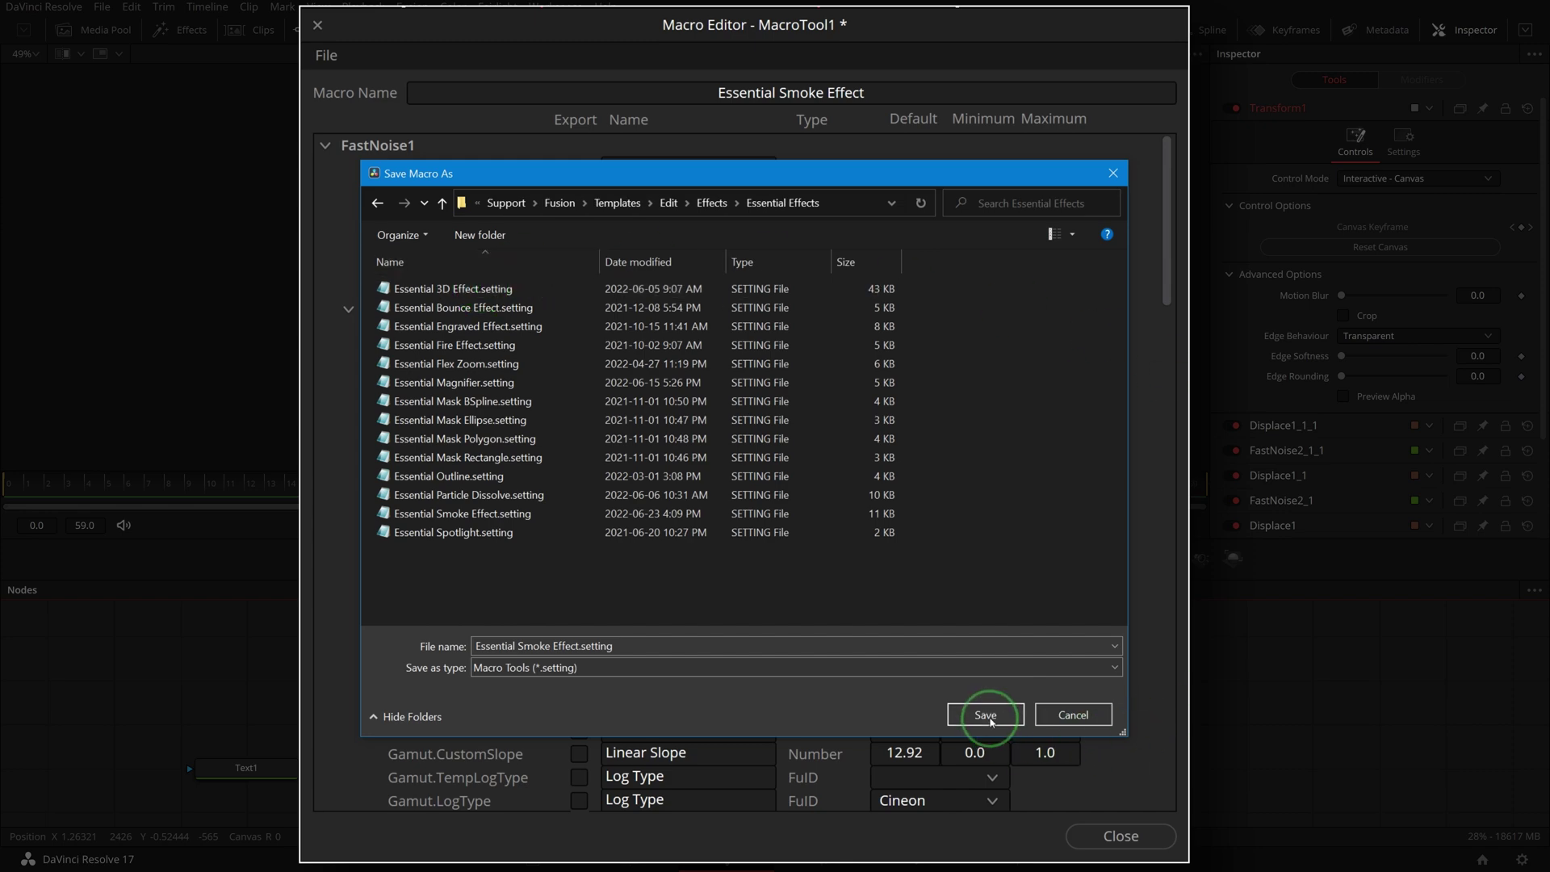
left_click(985, 715)
left_click(1124, 835)
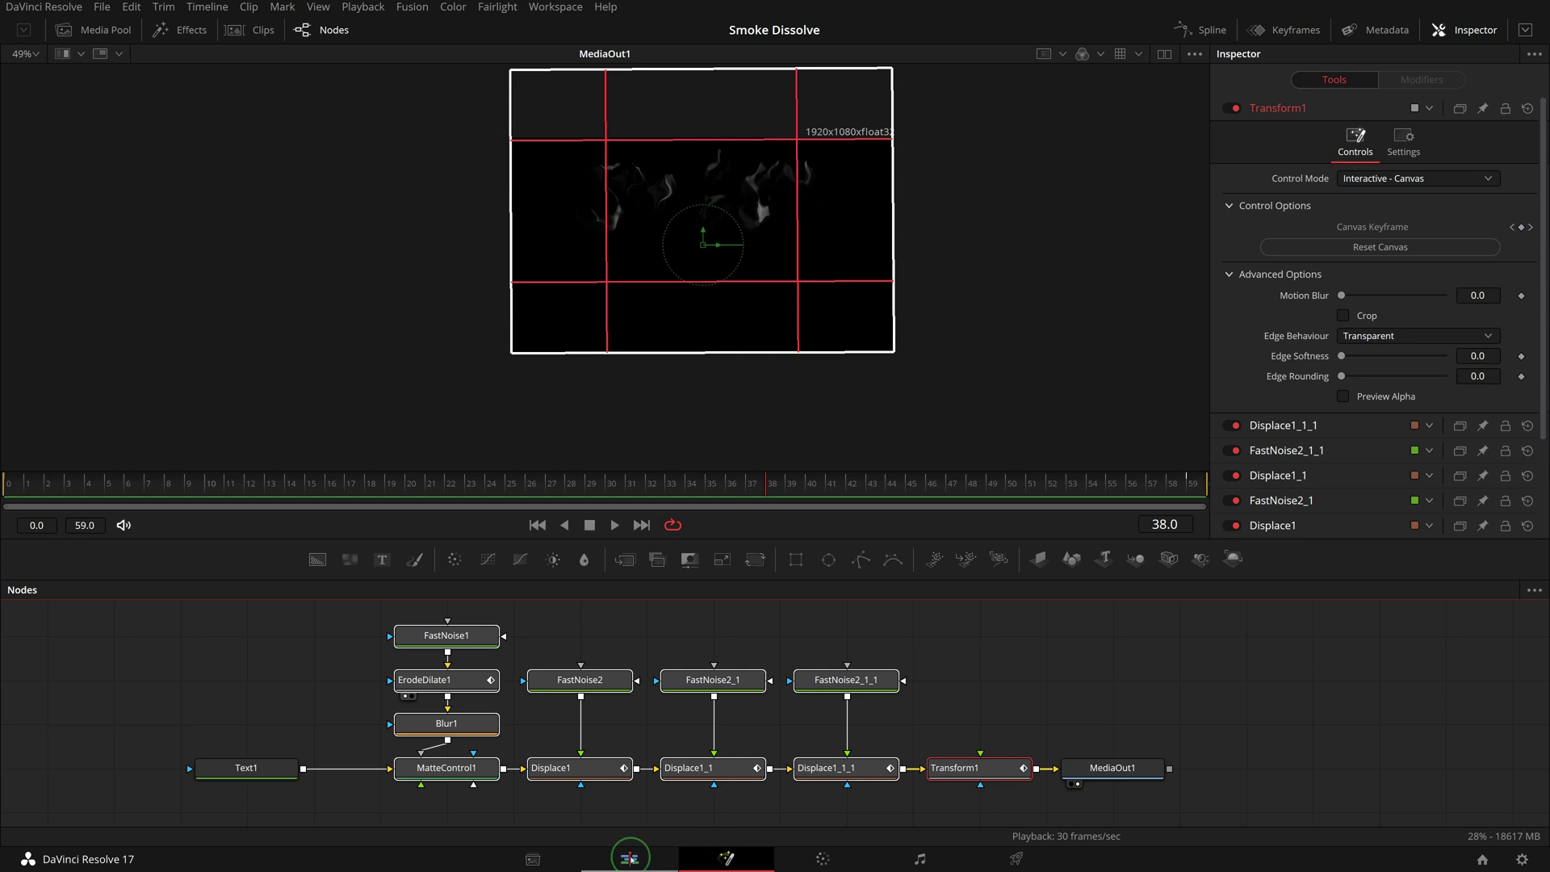
Step: On the Edit page, find Essential Smoke Effect under Essential Effects and preview it
left_click(629, 858)
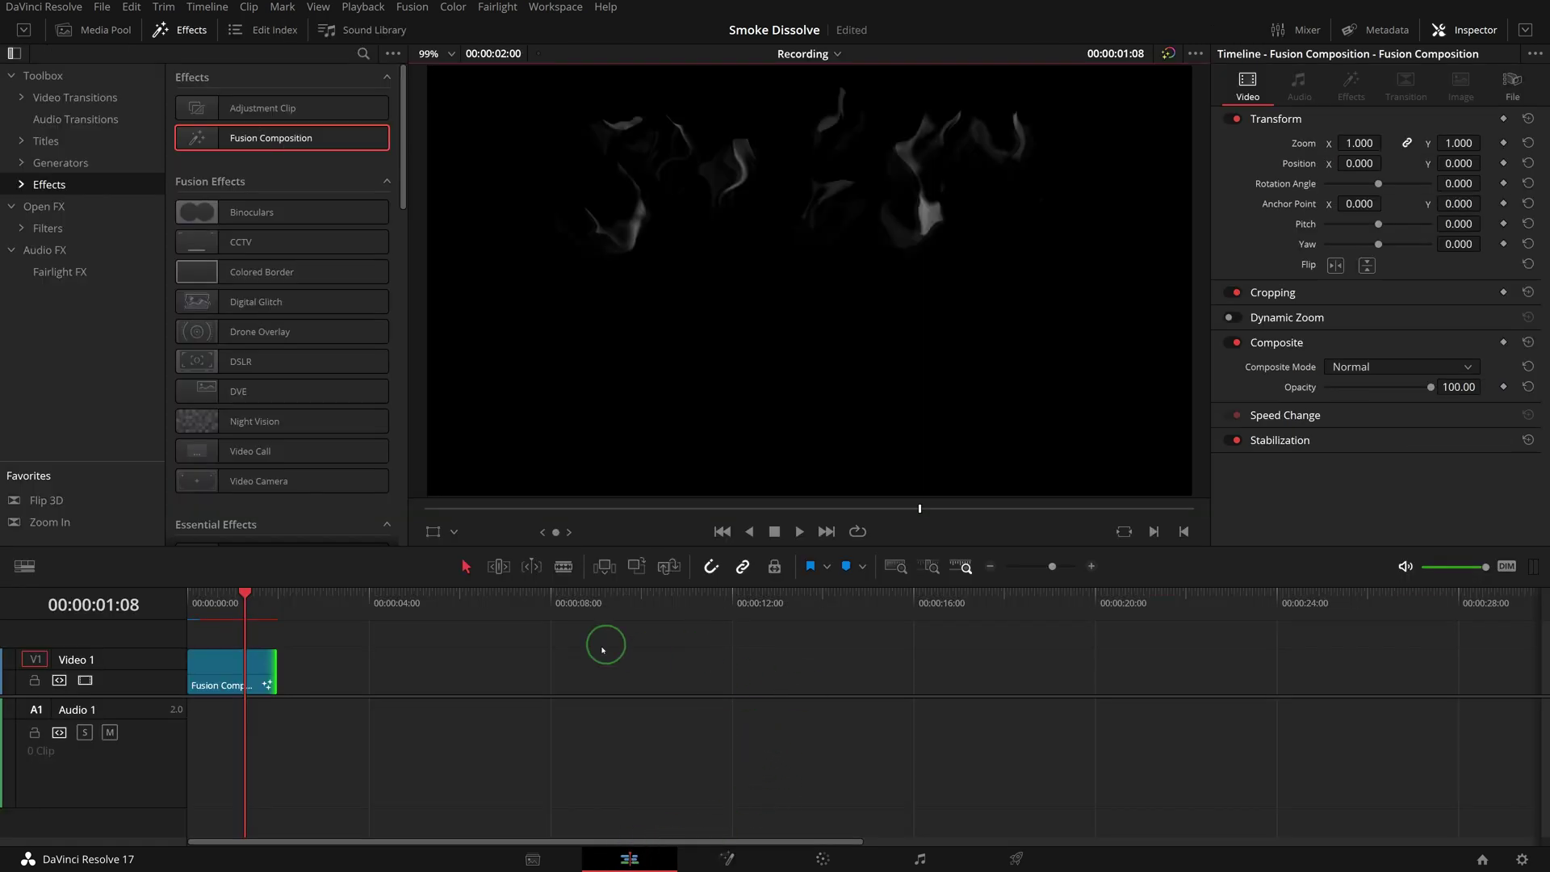
left_click(22, 184)
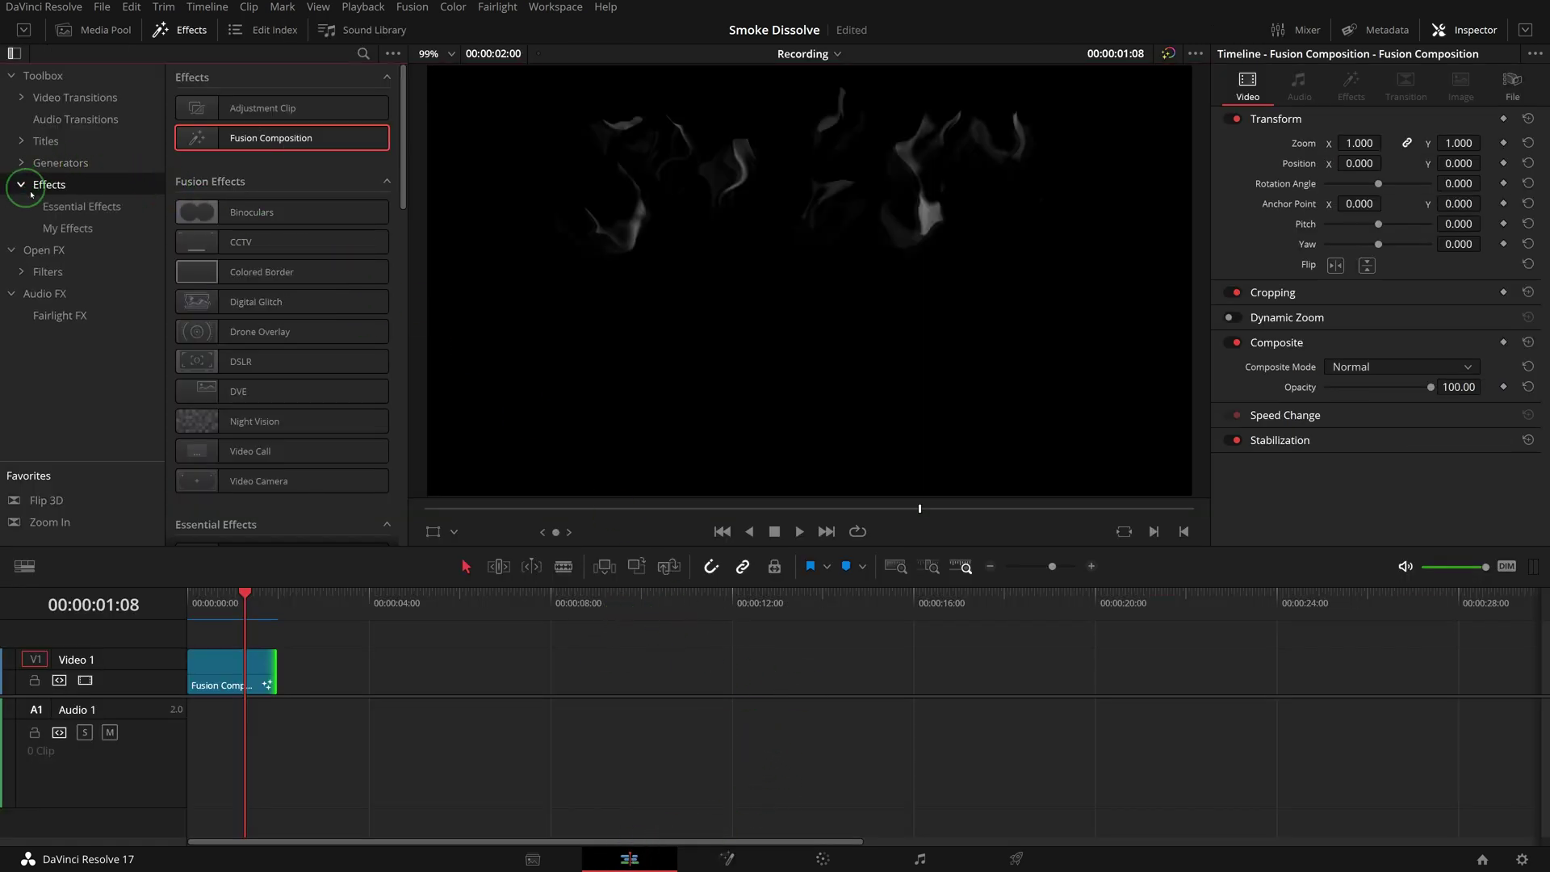
left_click(92, 207)
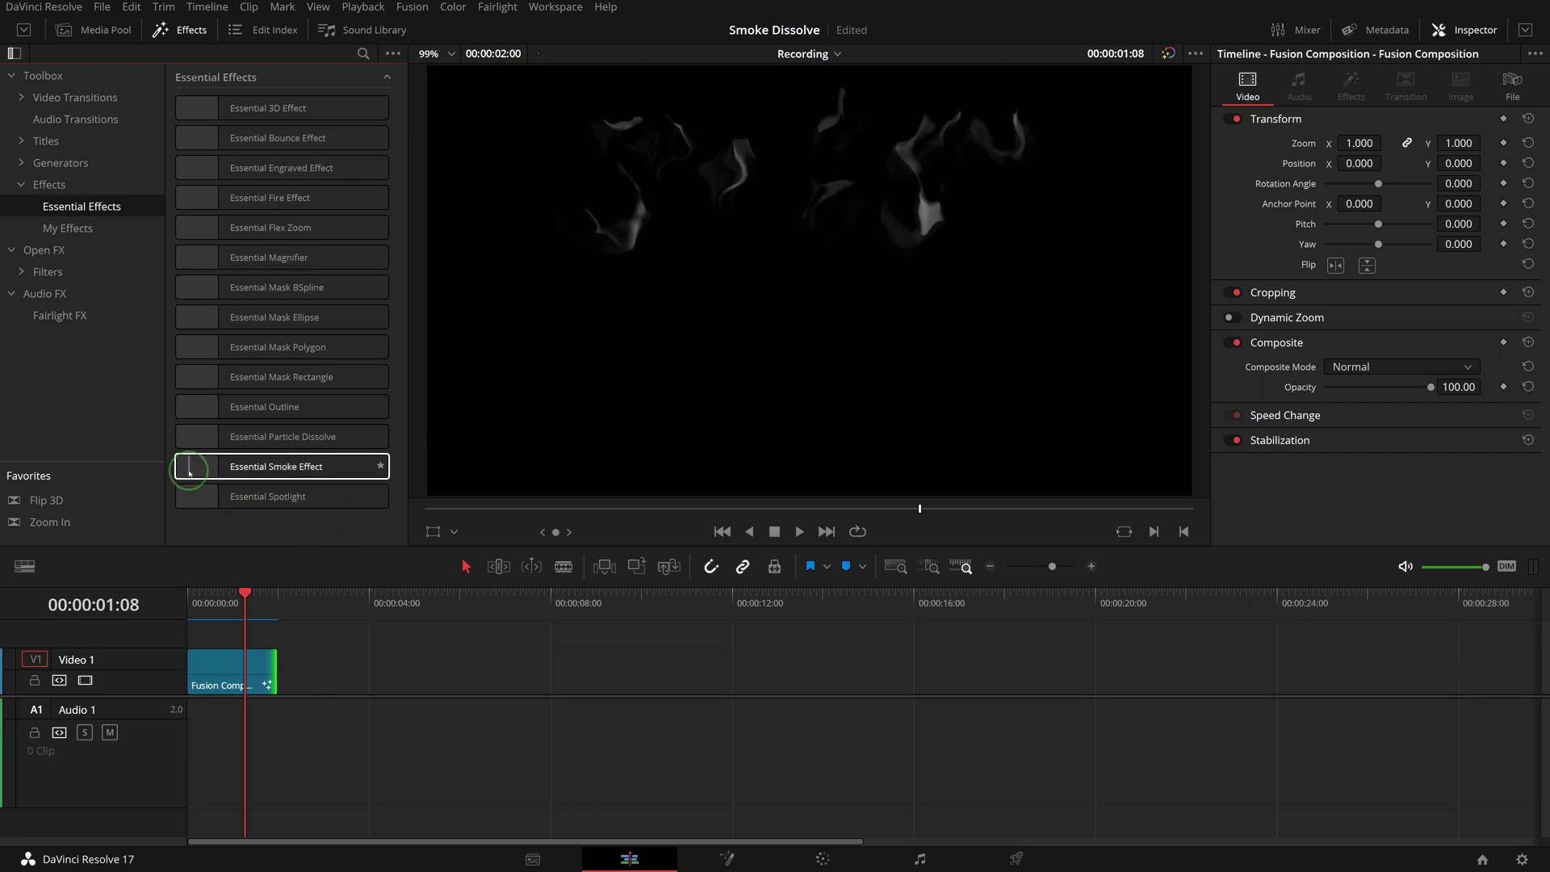
left_click(271, 470)
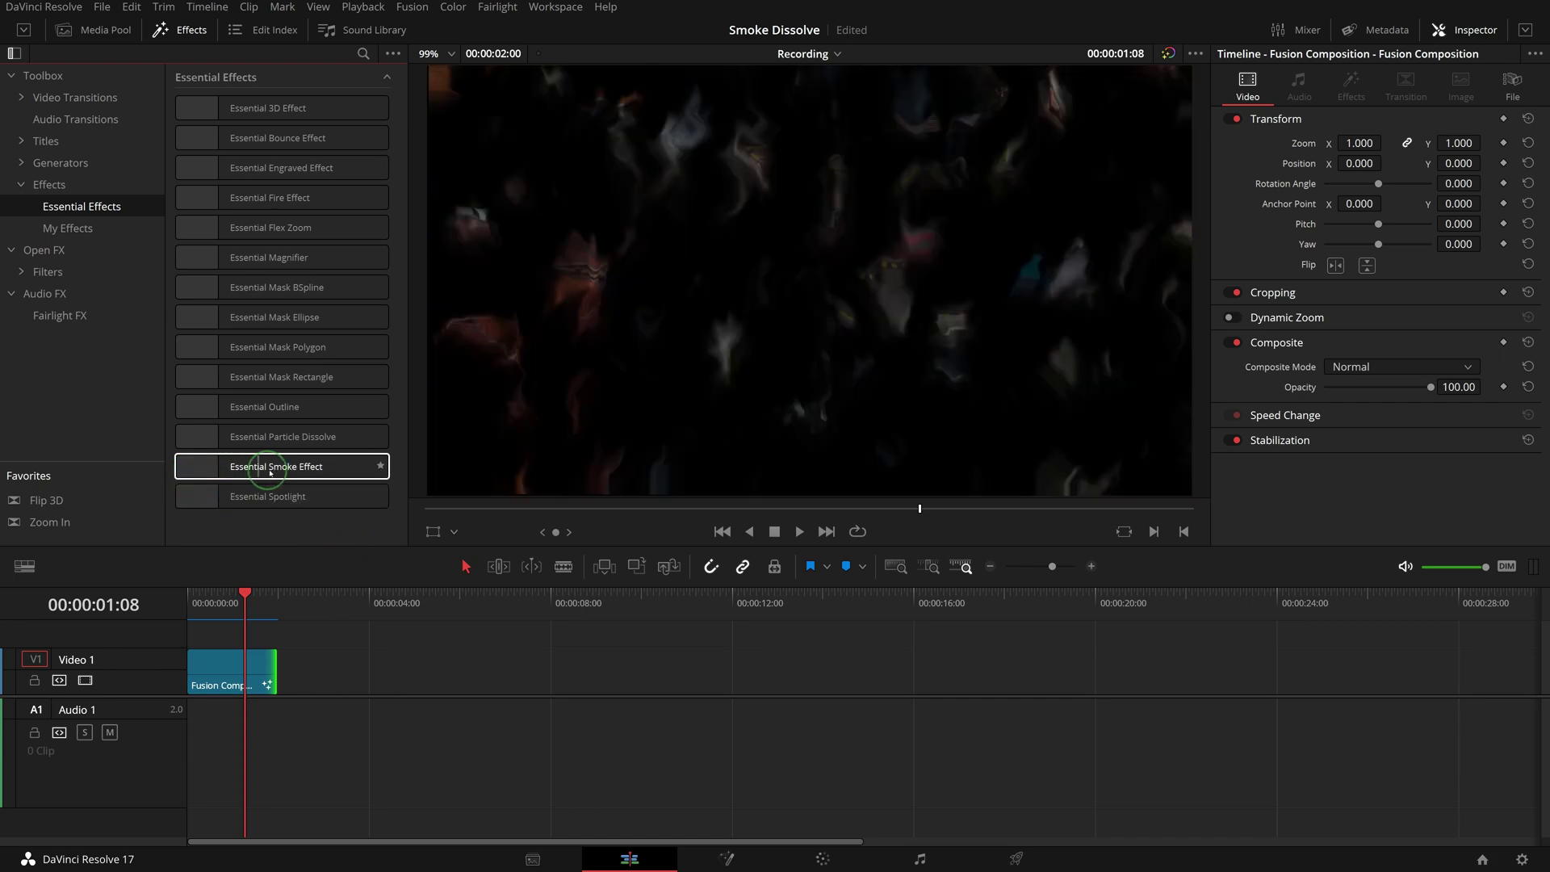
left_click(363, 462)
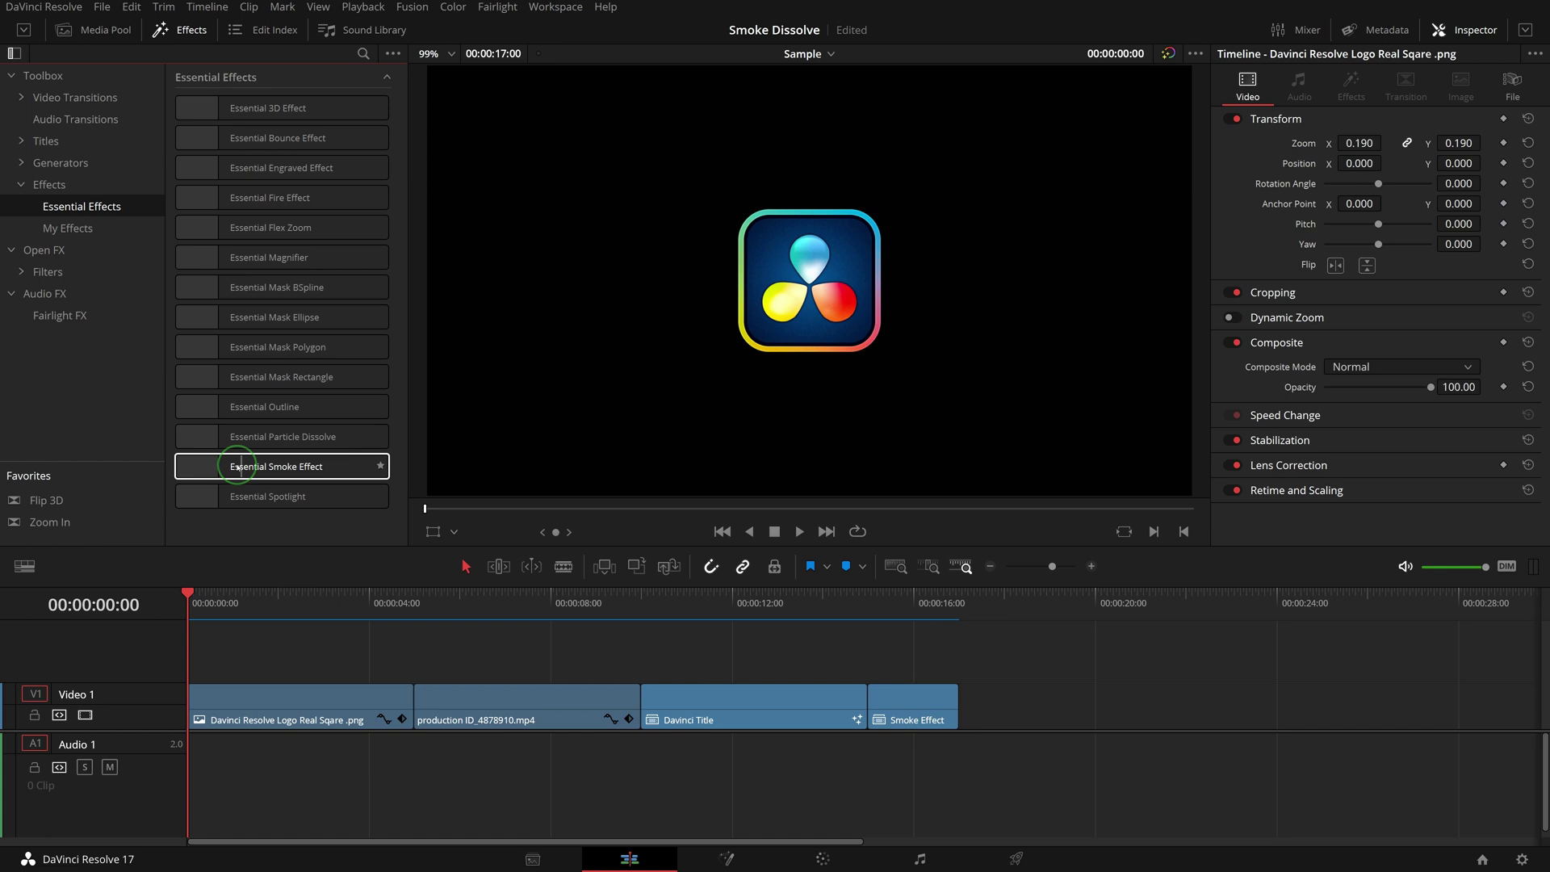
Step: Apply Essential Smoke Effect to the logo, production and Davinci Title clips, playing each dissolve
left_click_drag(235, 466, 242, 675)
key("space")
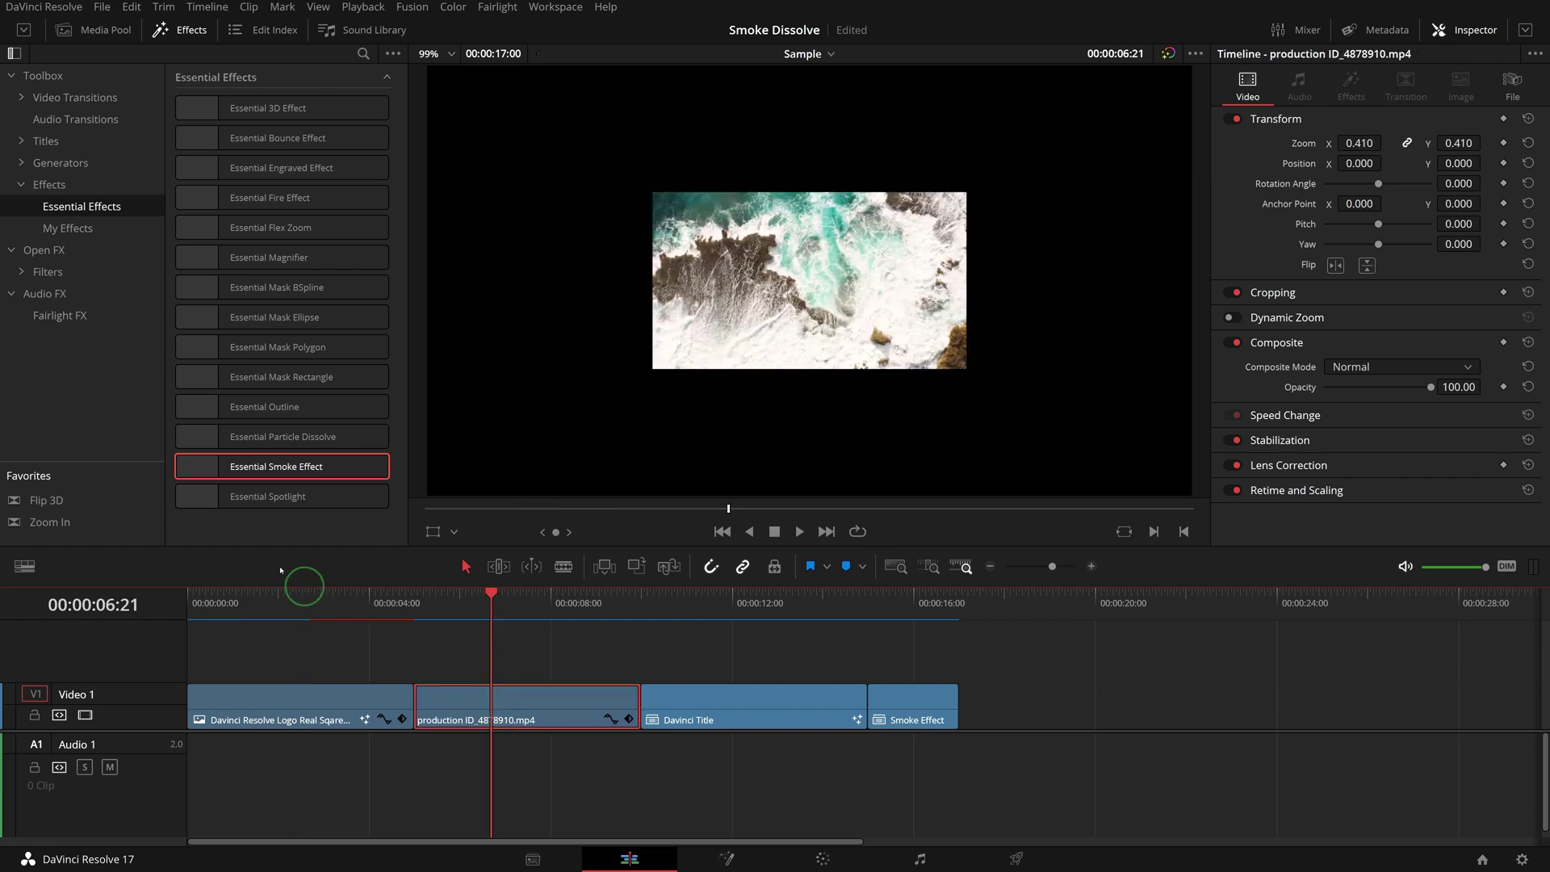
left_click_drag(200, 466, 437, 701)
left_click(413, 617)
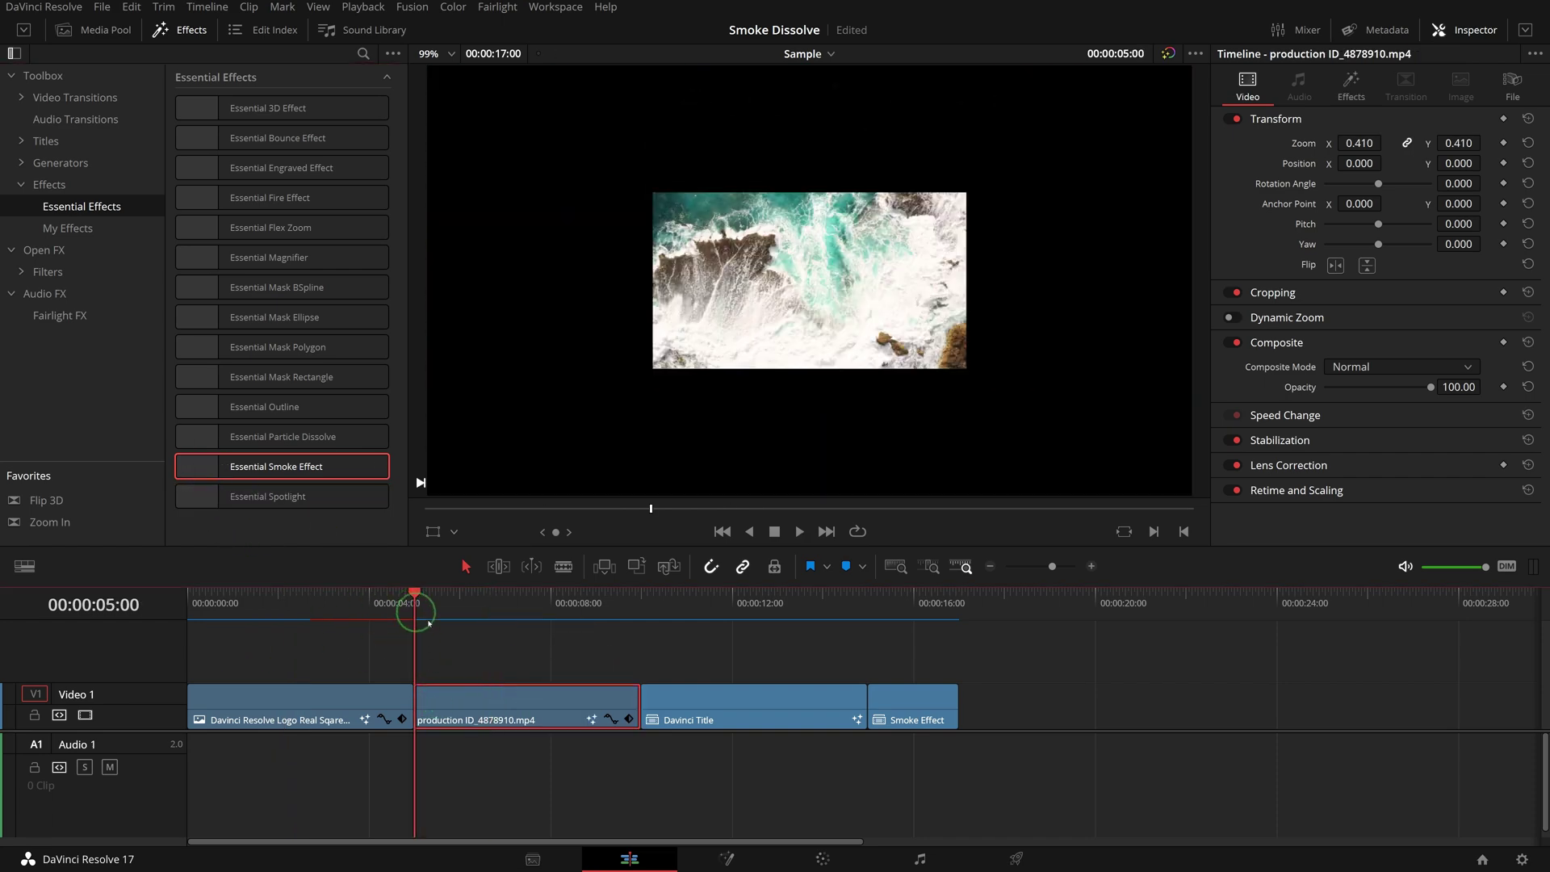
key("space")
left_click(411, 604)
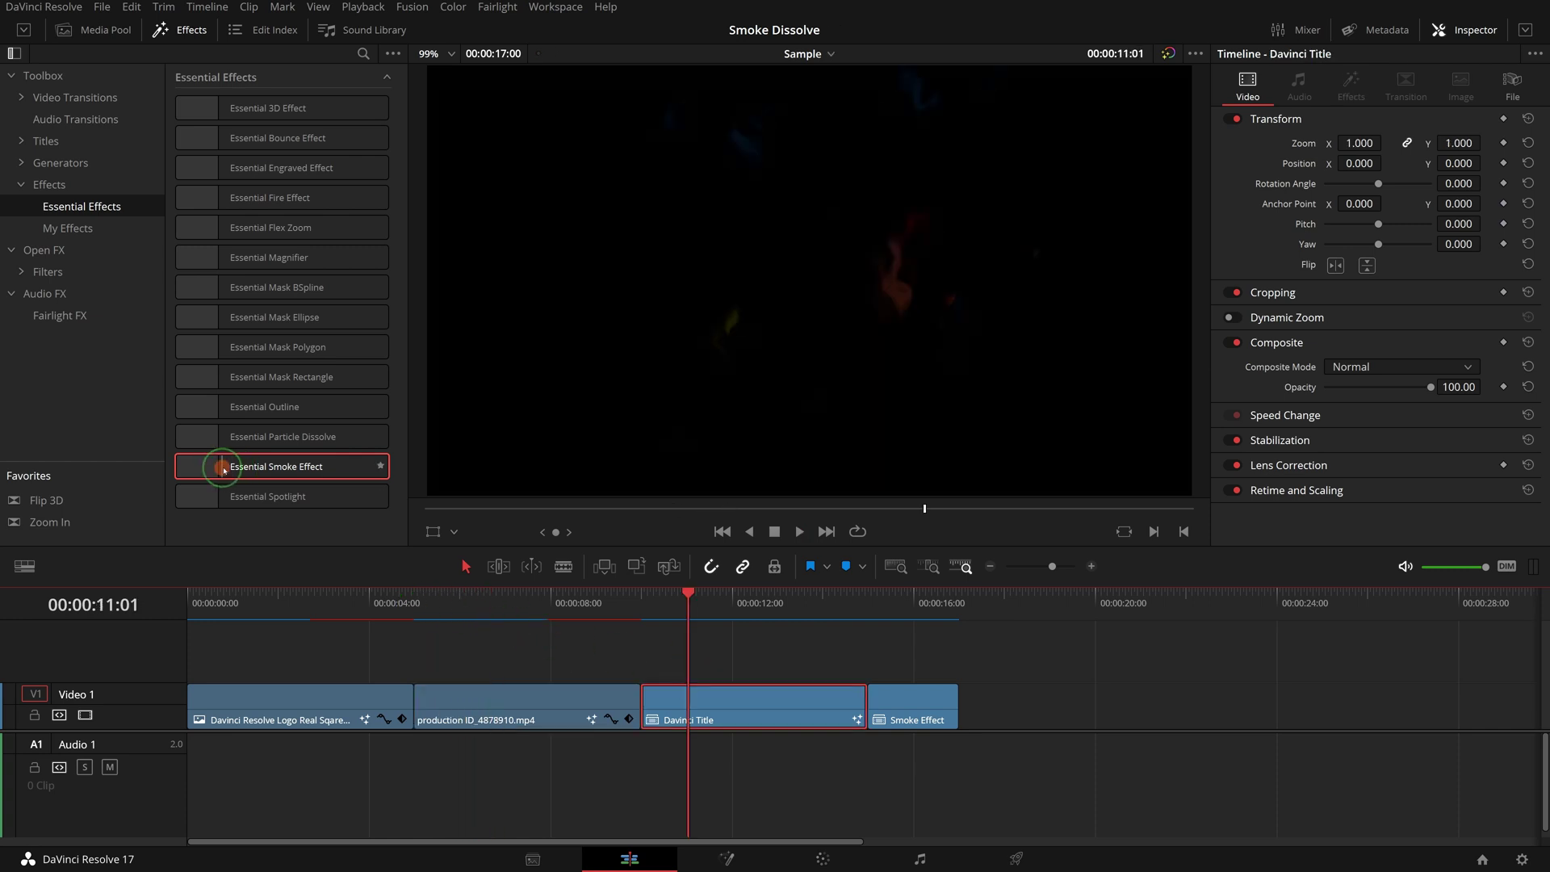
left_click_drag(223, 468, 727, 702)
left_click(646, 605)
key("space")
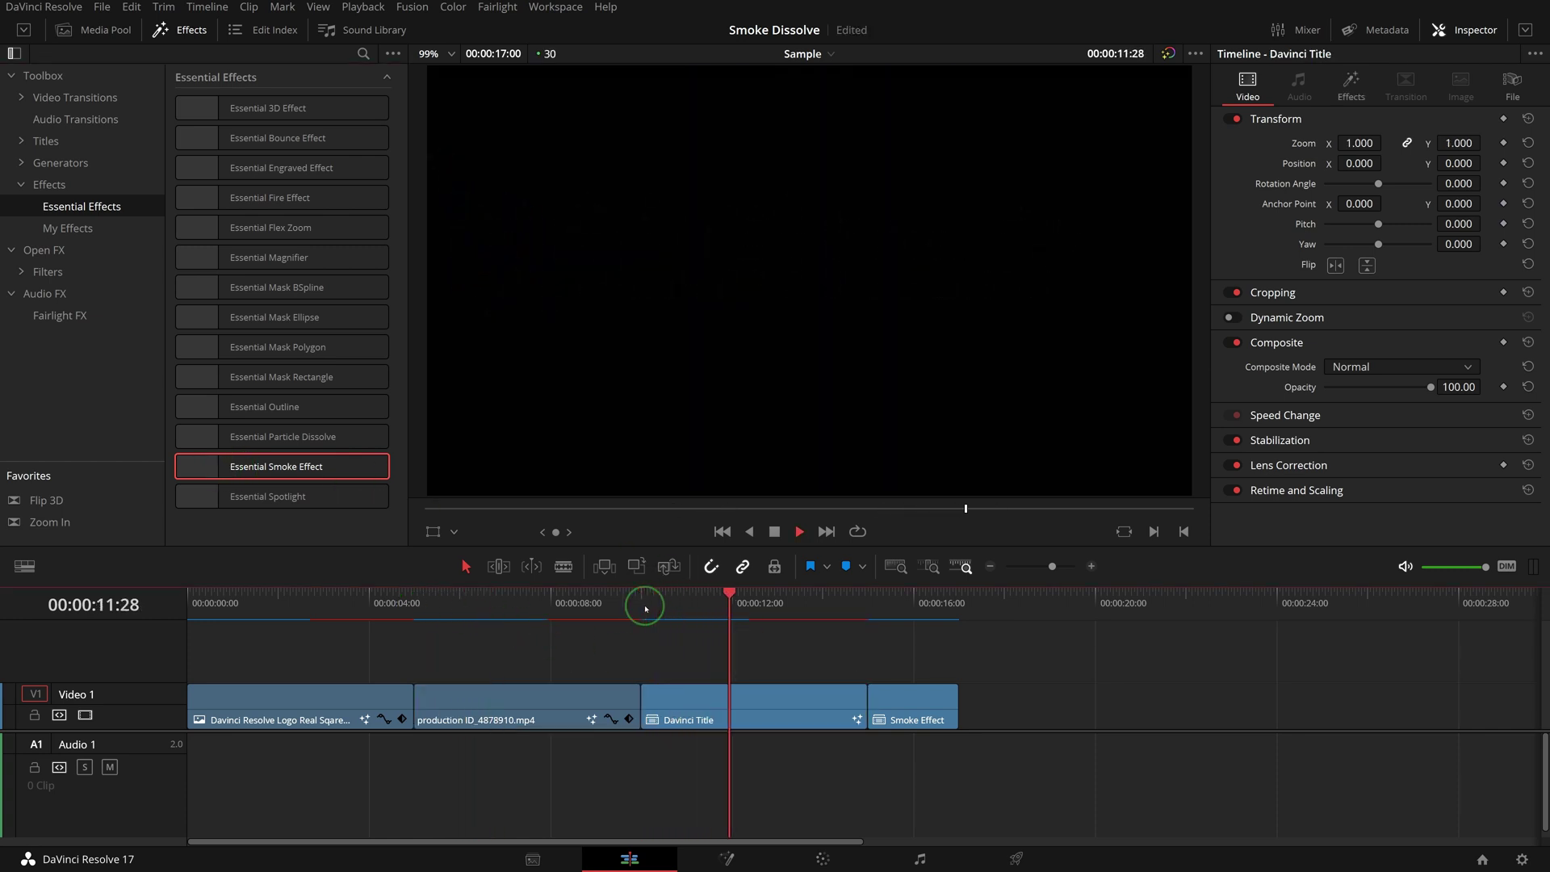
Step: After replaying the title dissolve, set the Smoke Effect clip to Reverse Speed
left_click(646, 605)
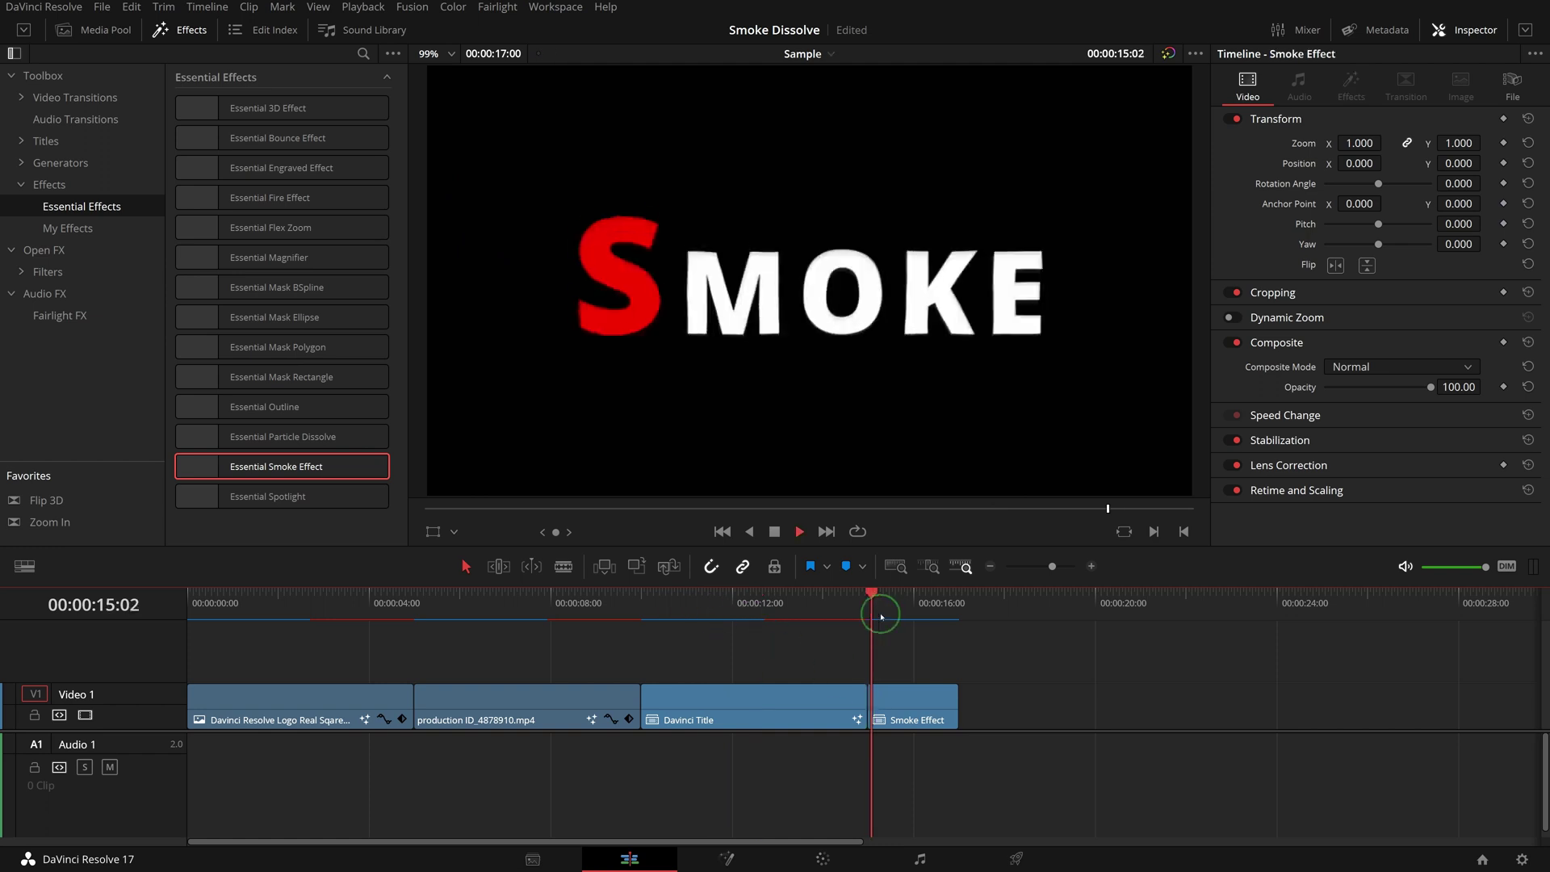
key("space")
right_click(928, 707)
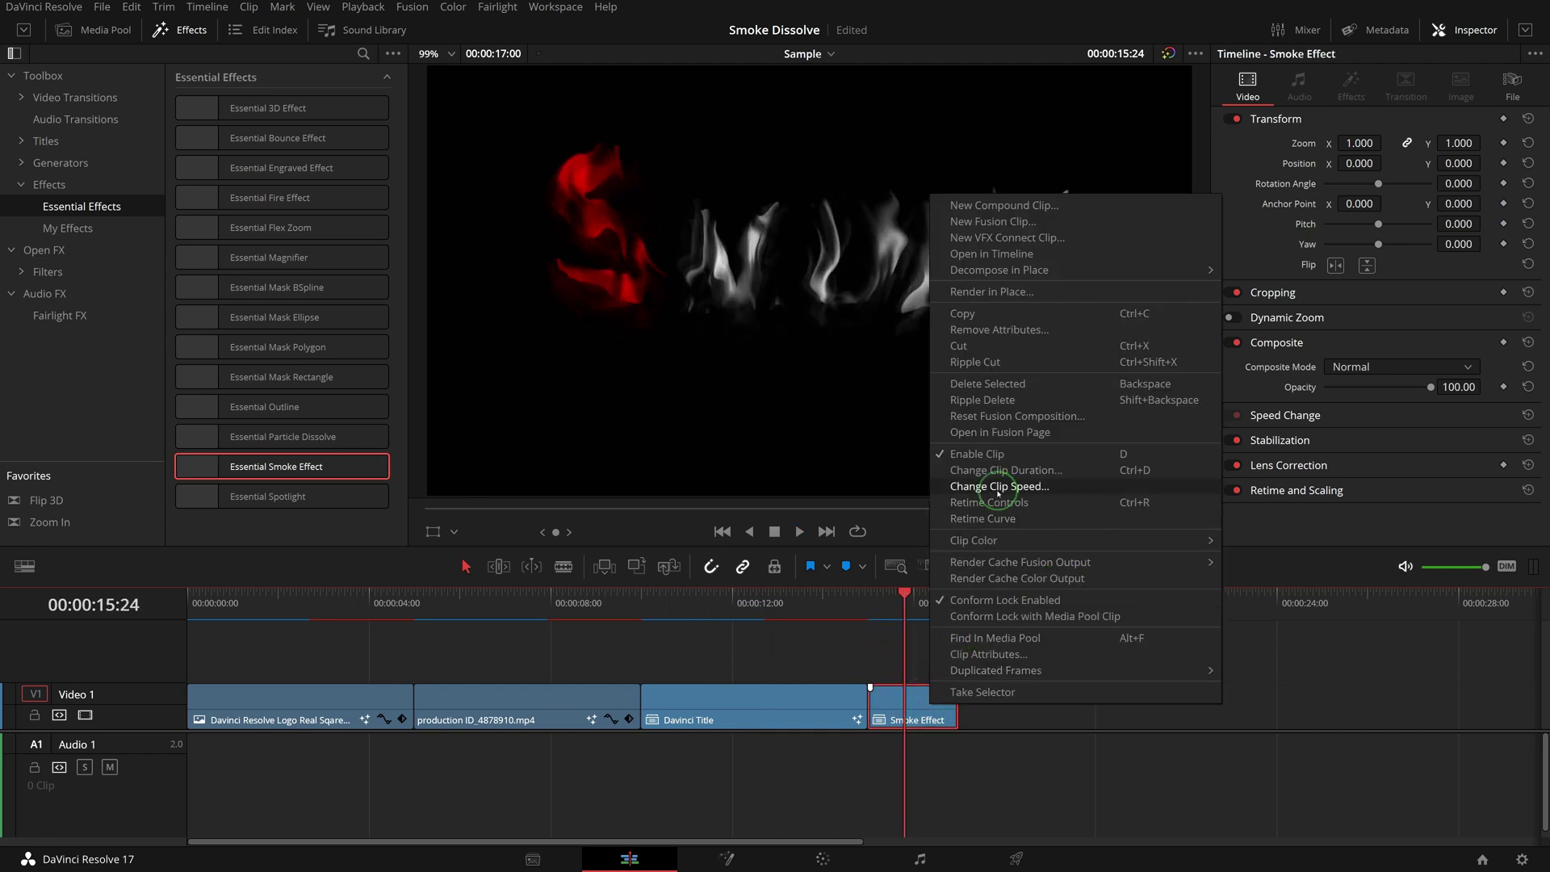
left_click(1034, 487)
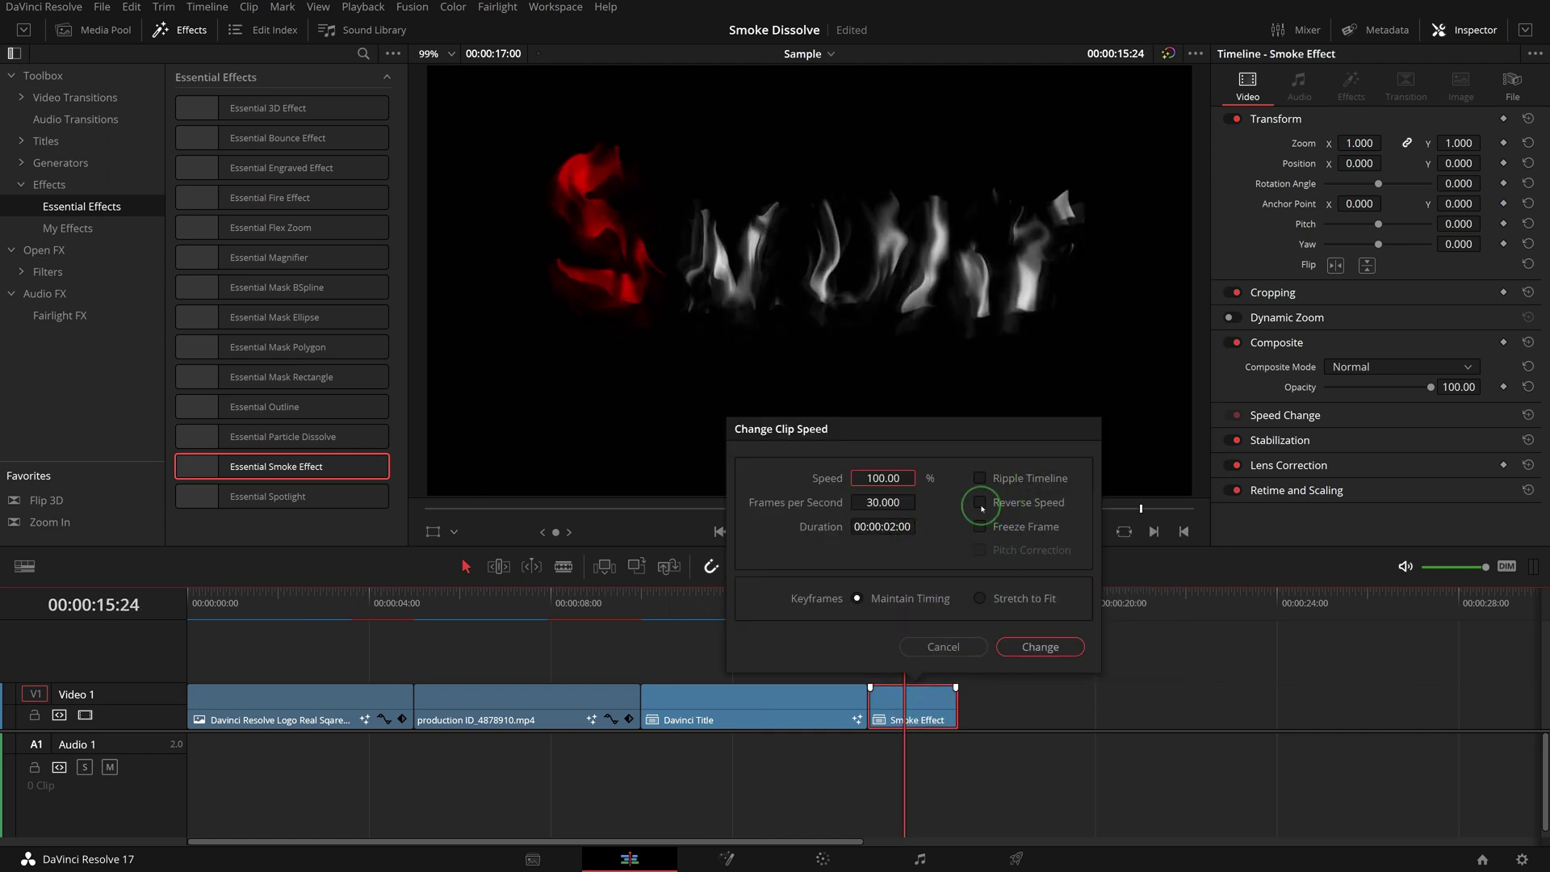
left_click(979, 503)
left_click(1028, 655)
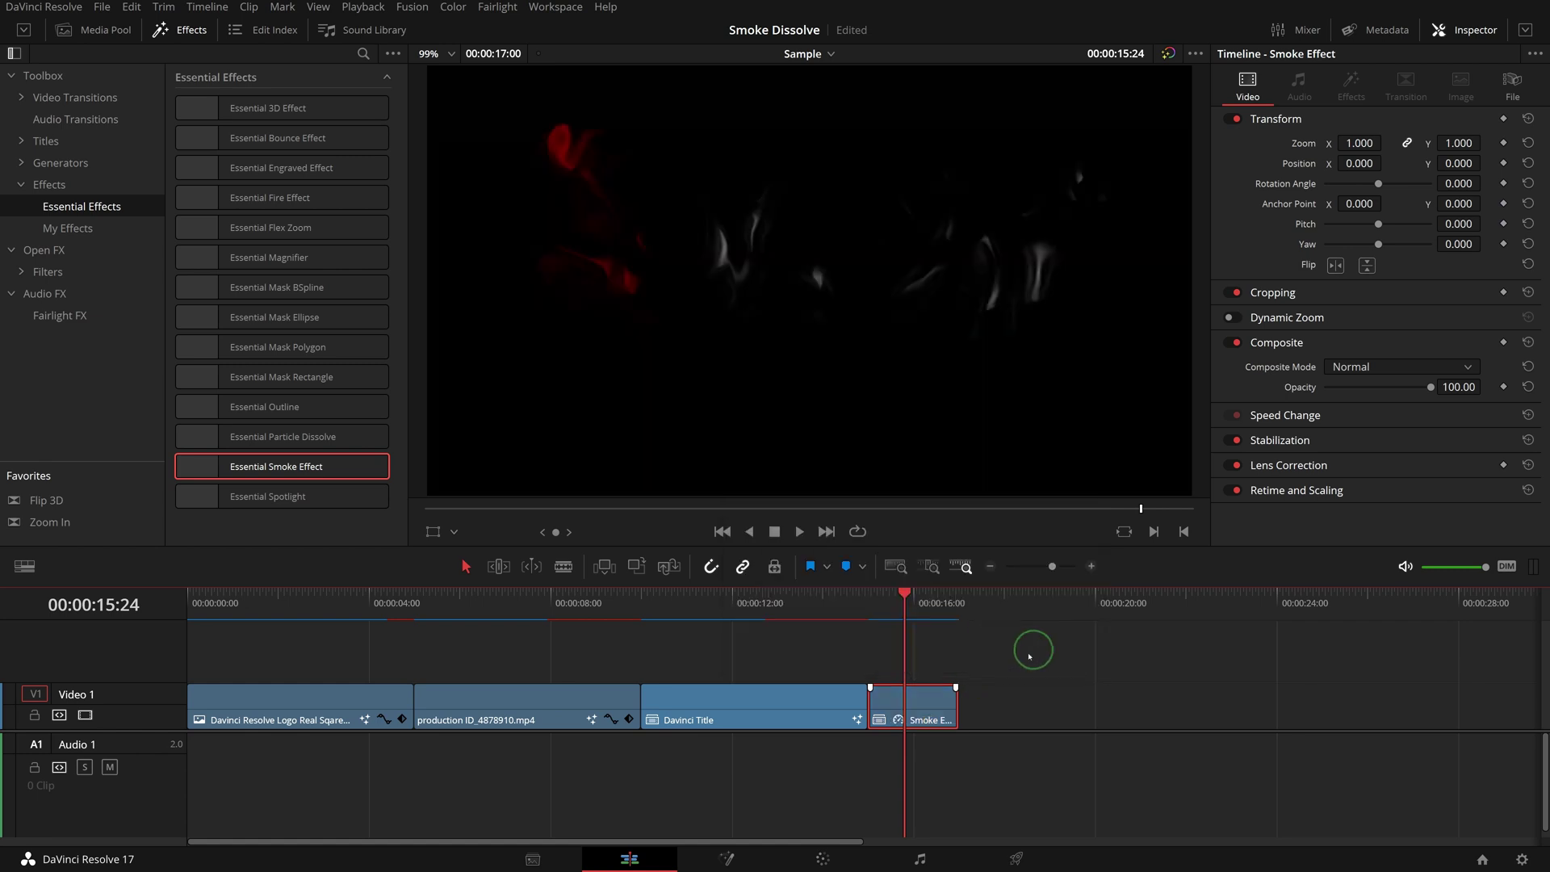
Step: Play the reversed Smoke Effect clip to see SMOKE forming out of the wisps
left_click(878, 604)
key("space")
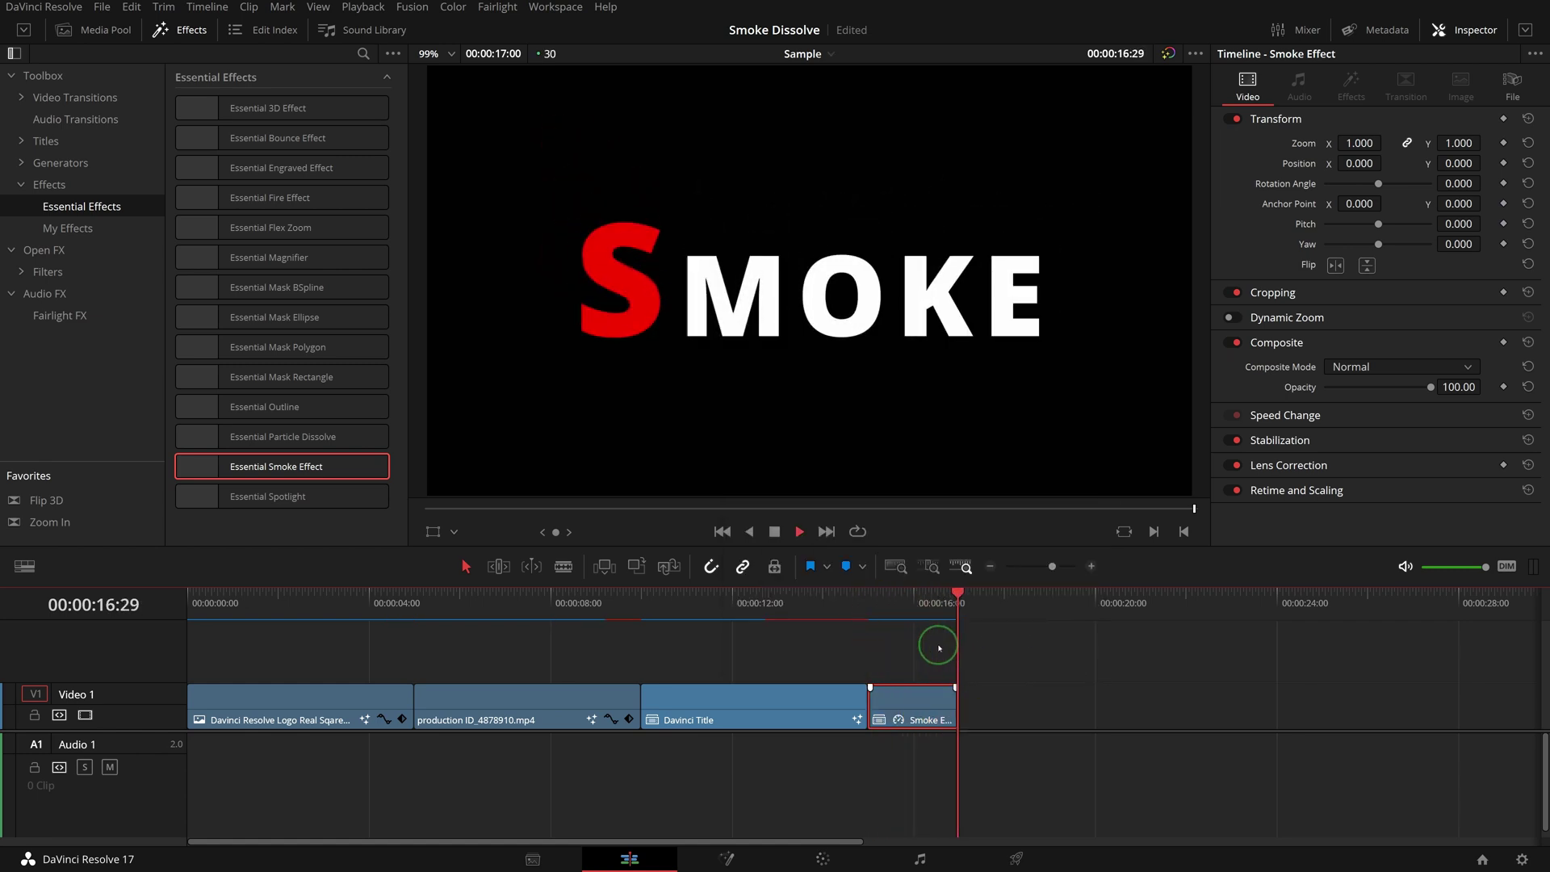
left_click(873, 607)
key("space")
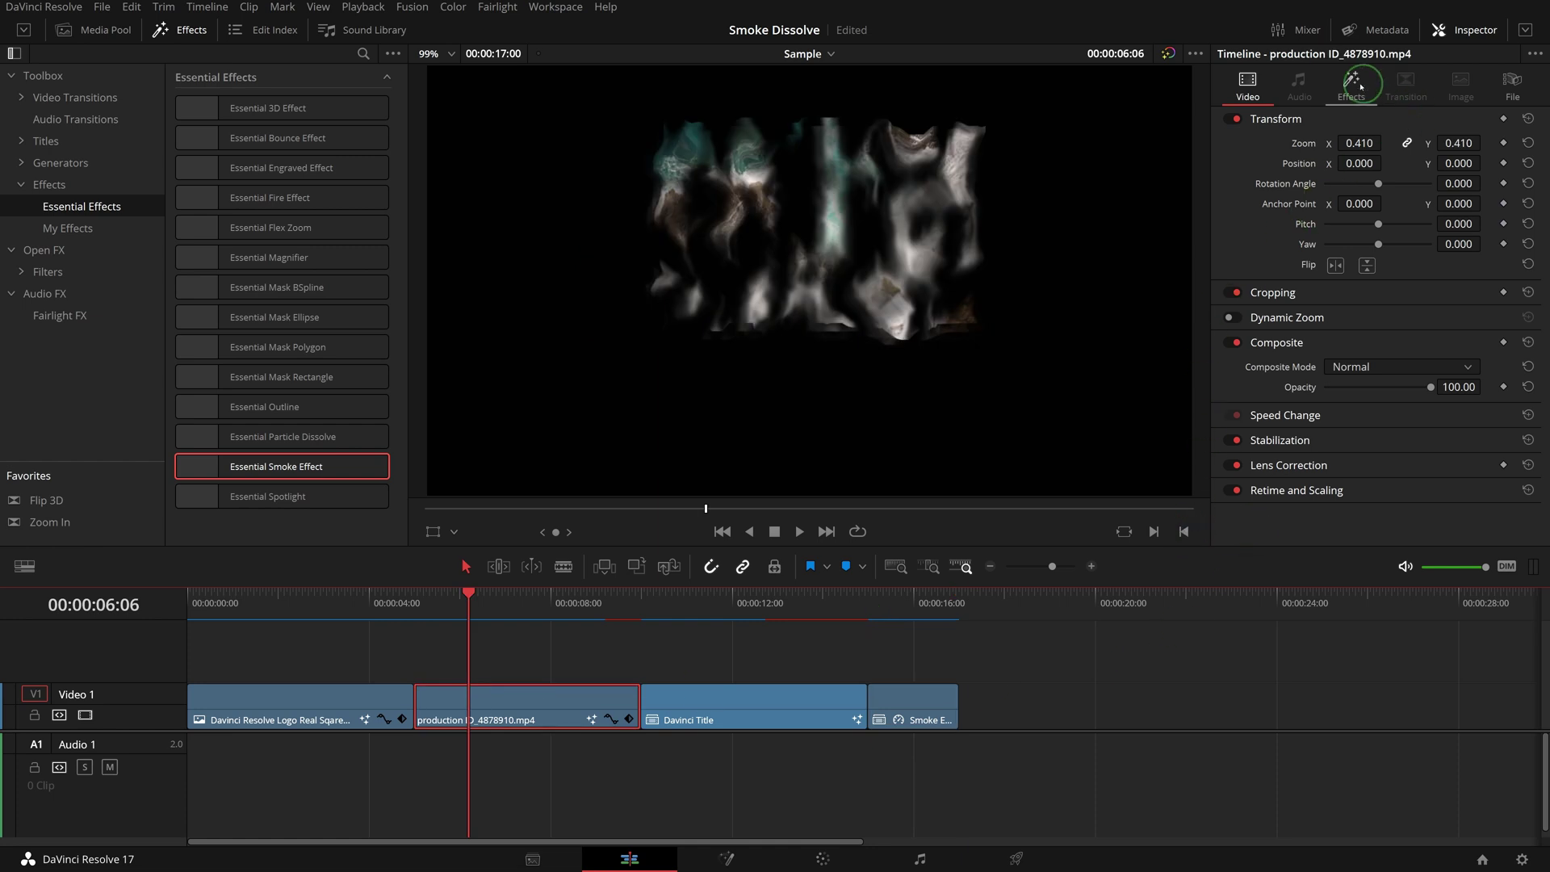
left_click(1353, 85)
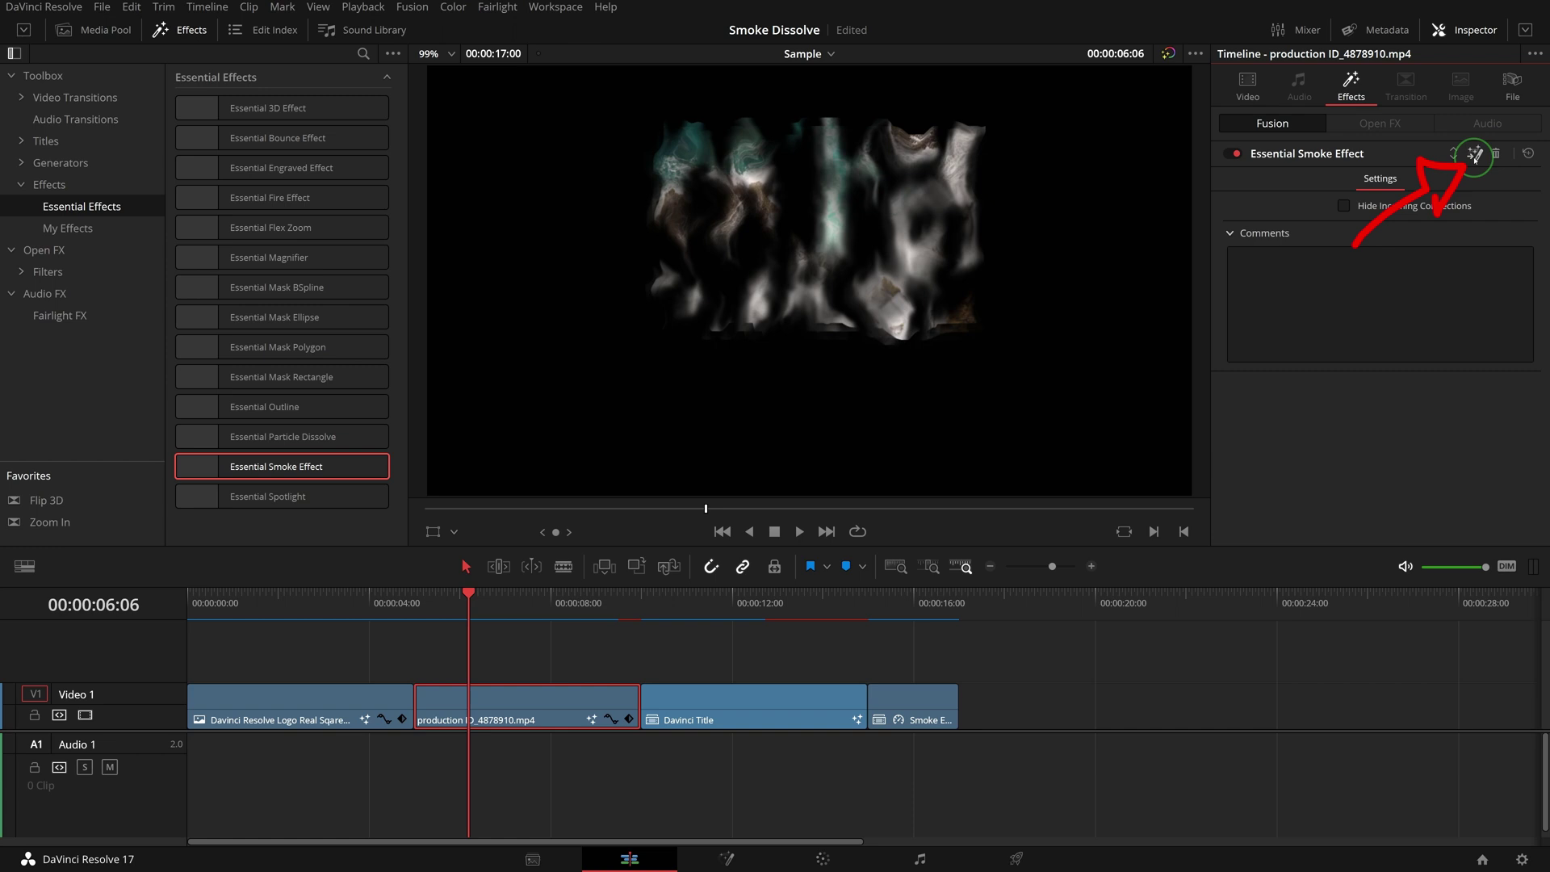
Step: Open the production clip's smoke effect in Fusion with a single viewer and no checker underlay
left_click(1474, 155)
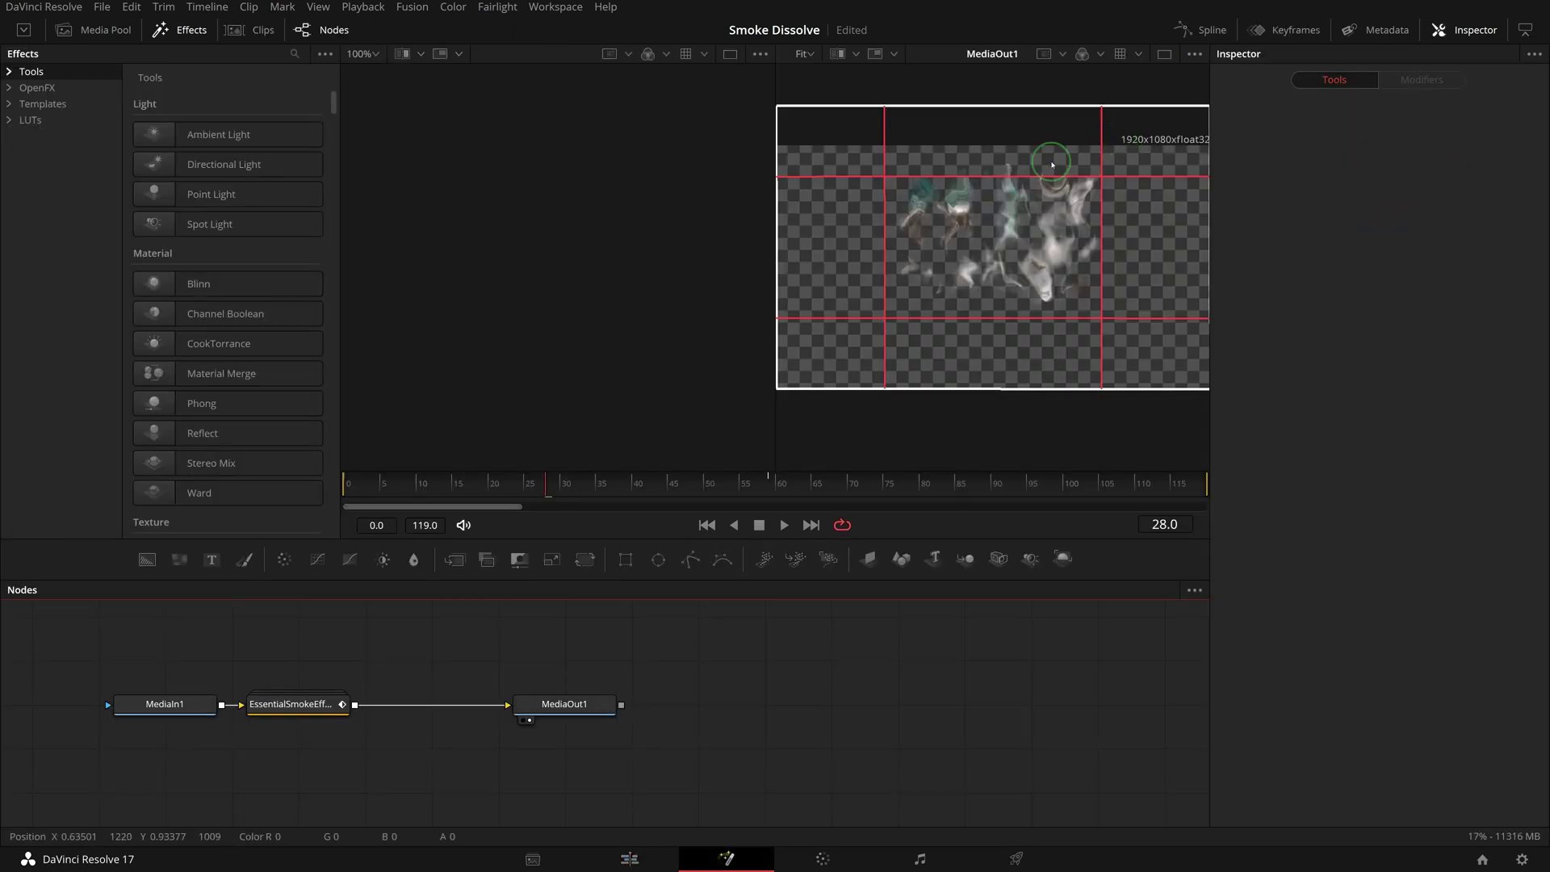
left_click(1164, 53)
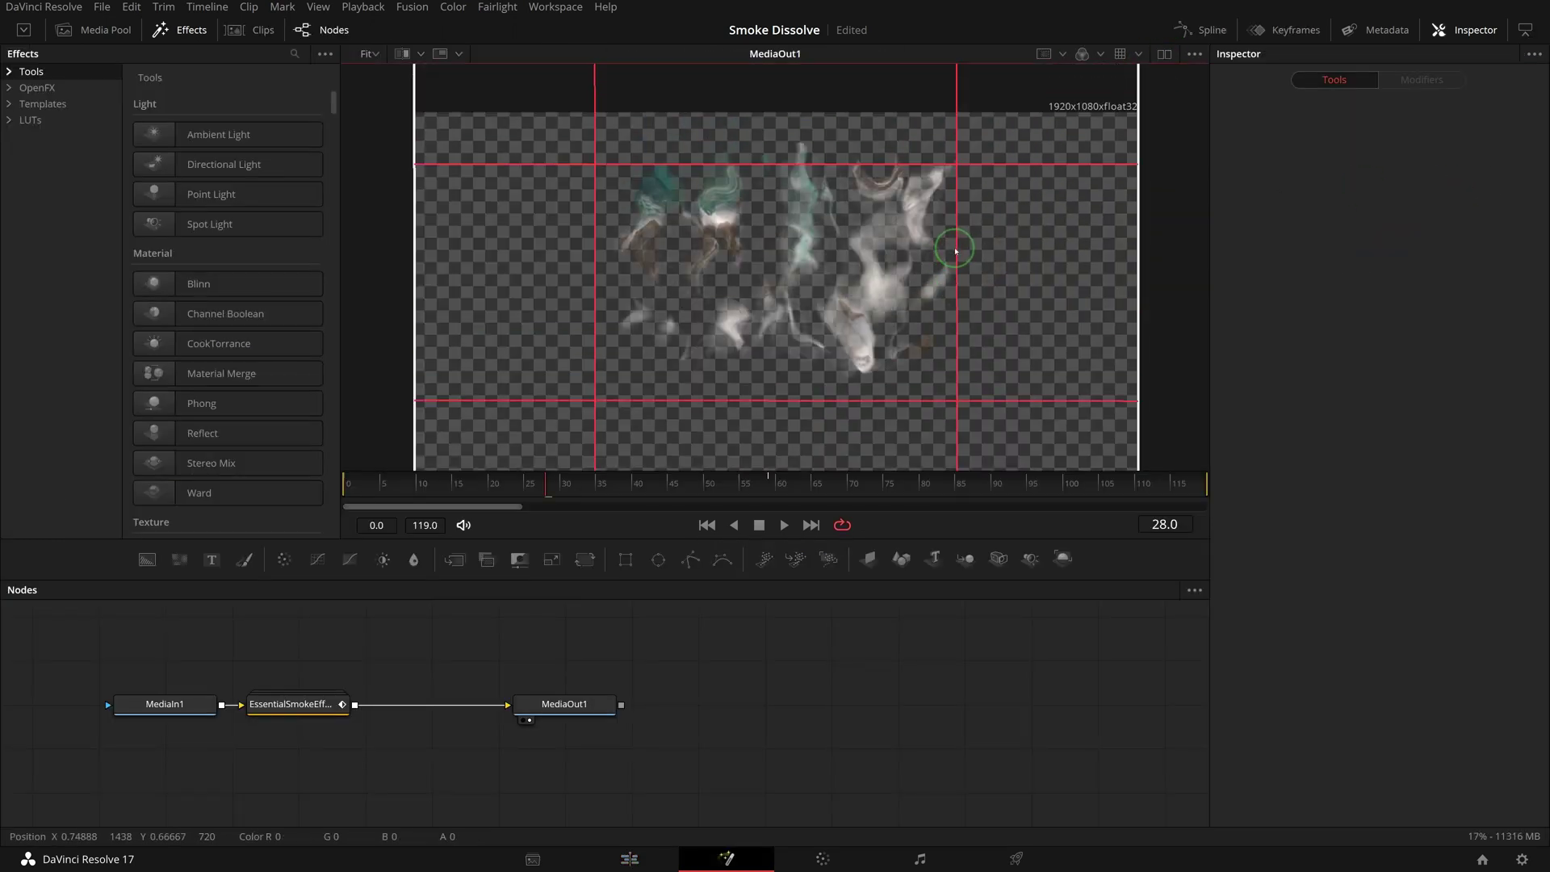
right_click(1199, 84)
left_click(1076, 160)
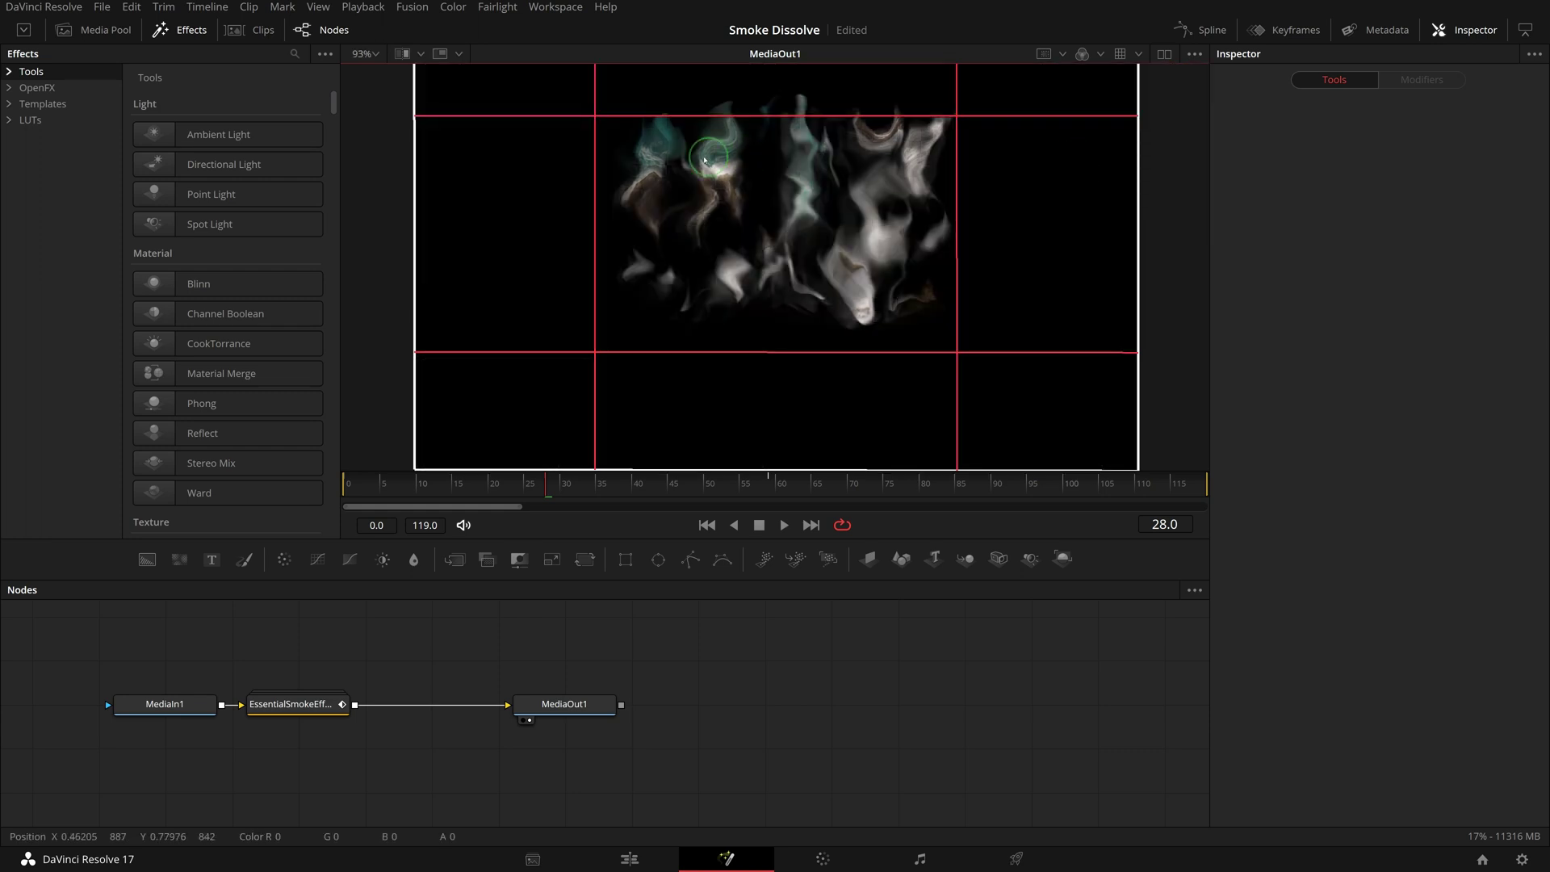
Step: Expand the EssentialSmokeEffect group, raise FastNoise3_1_1's scale to 14.8, then select FastNoise3_1 at frame 60
left_click(342, 704)
left_click(828, 735)
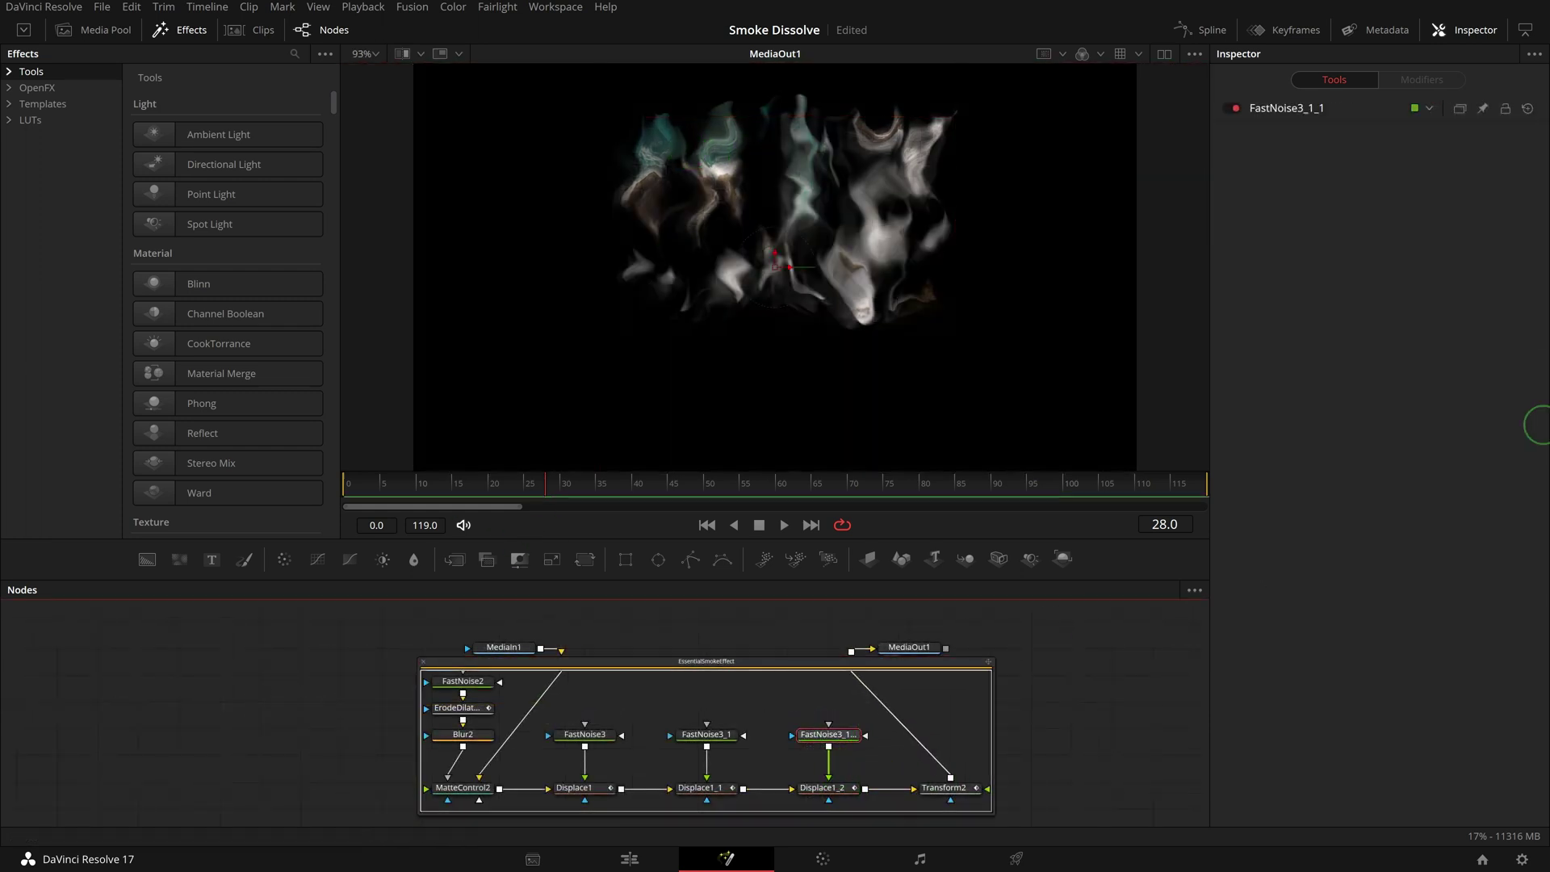
mouse_move(1380, 343)
left_mouse_down()
mouse_move(1418, 344)
mouse_move(1367, 344)
mouse_move(1385, 344)
left_mouse_up()
left_click(700, 737)
left_click(776, 482)
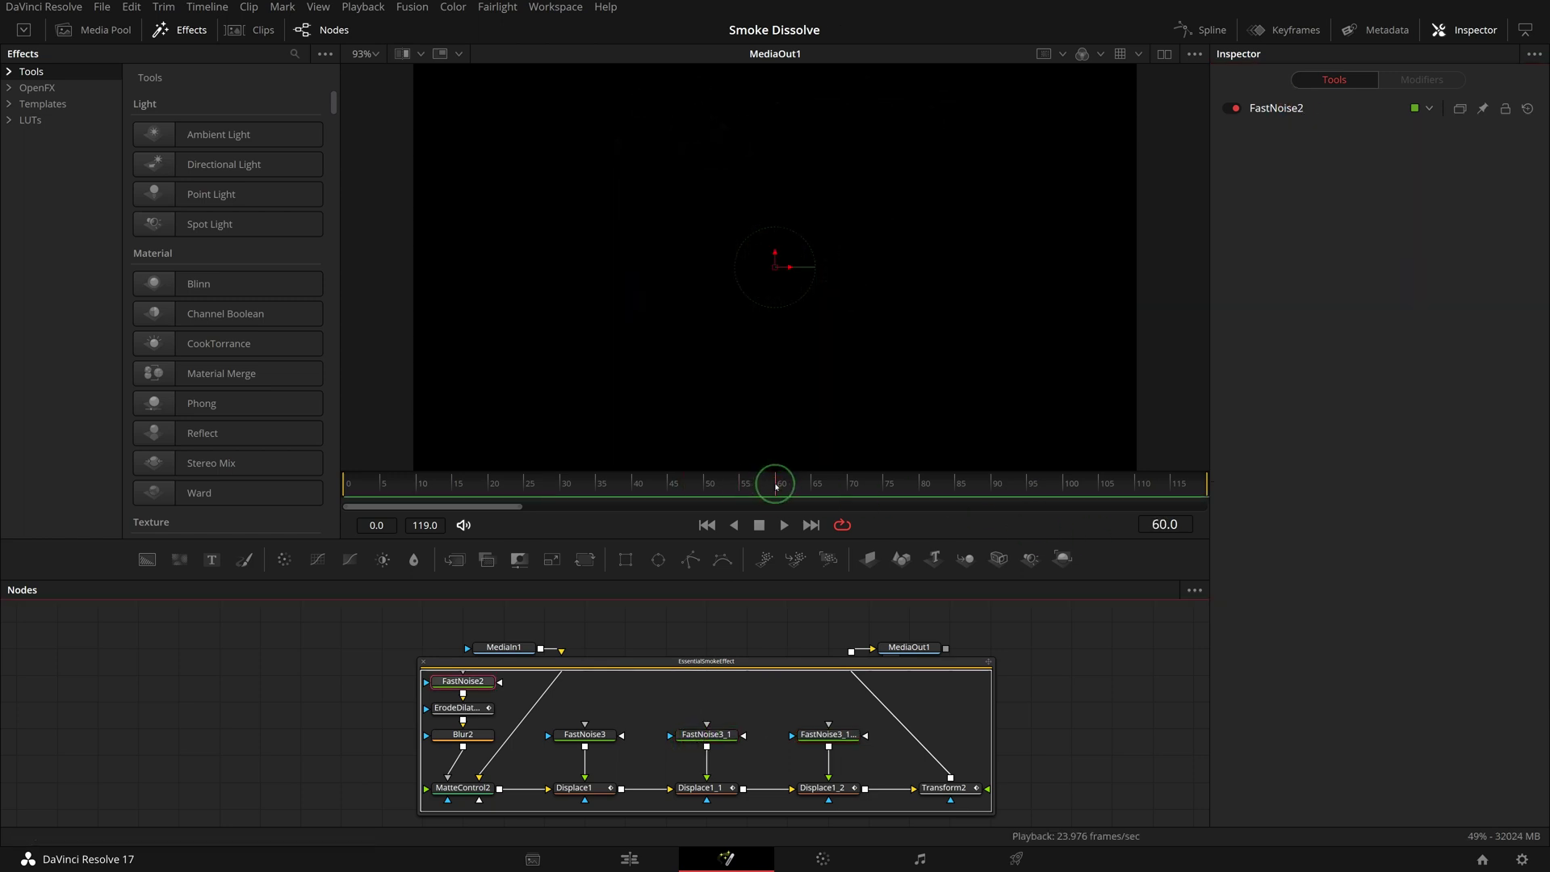